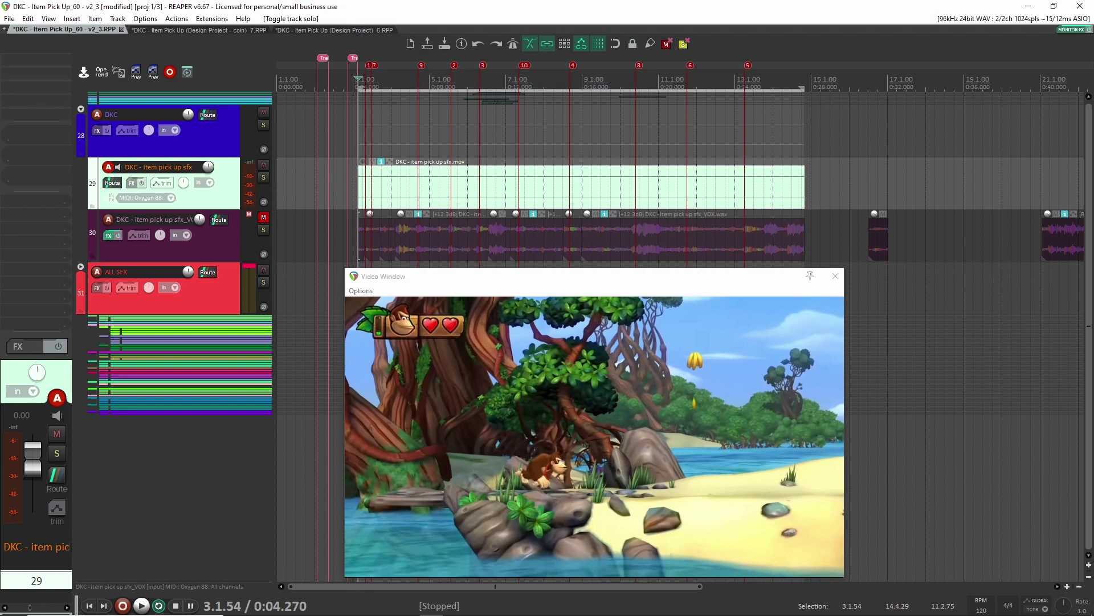
# Play the banana pickup section from about 4.59 s to review its sound against the gameplay video
pyautogui.doubleClick(769, 408)
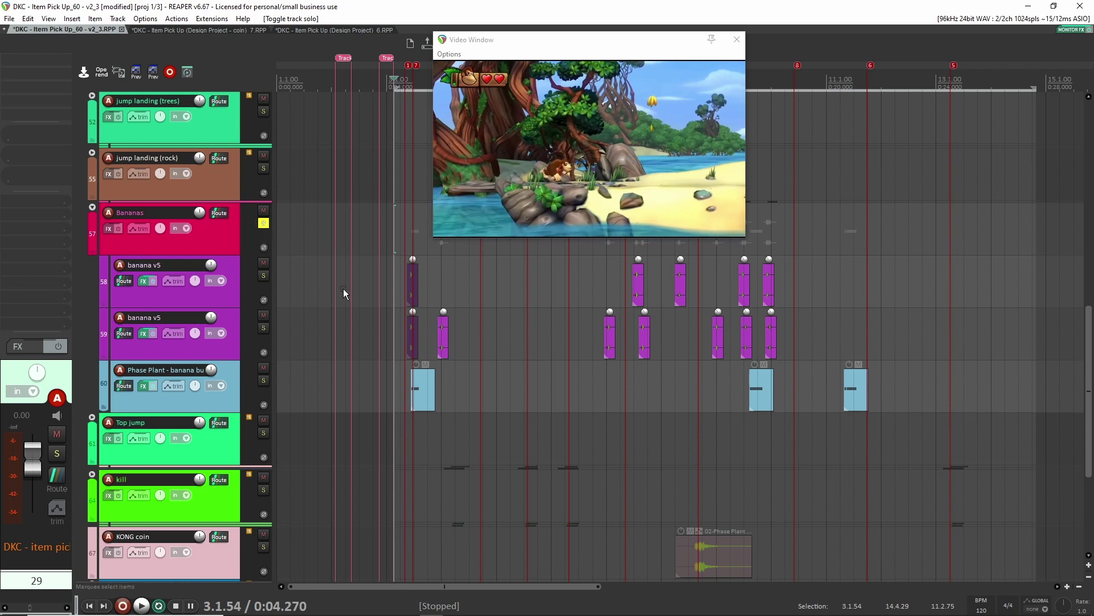
pyautogui.scroll(8, 388, 316)
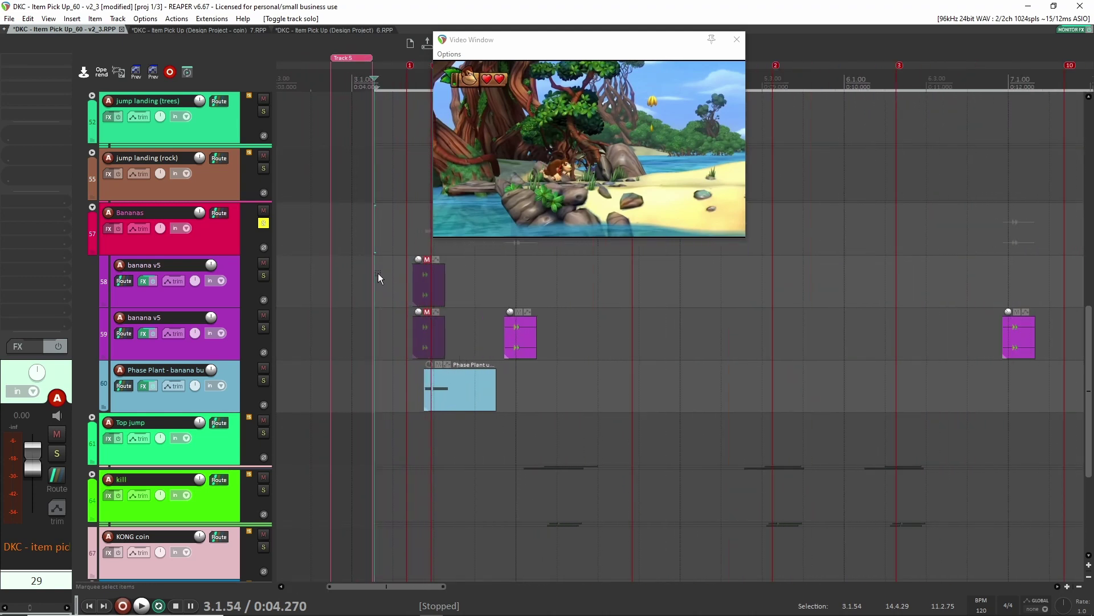
pyautogui.click(407, 265)
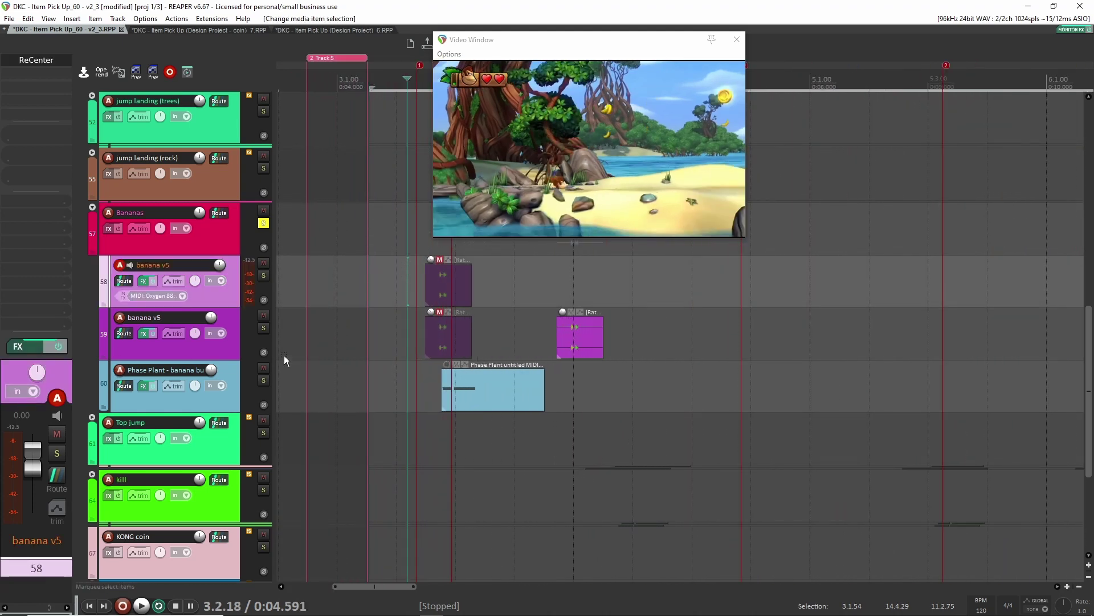
pyautogui.press('space')
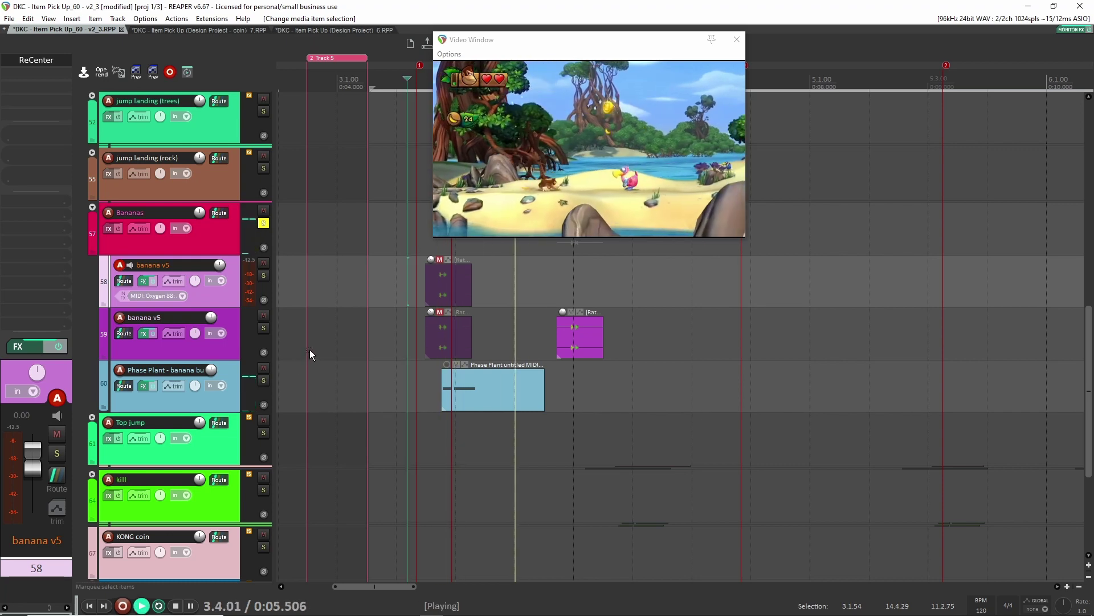
pyautogui.press('space')
pyautogui.press('space')
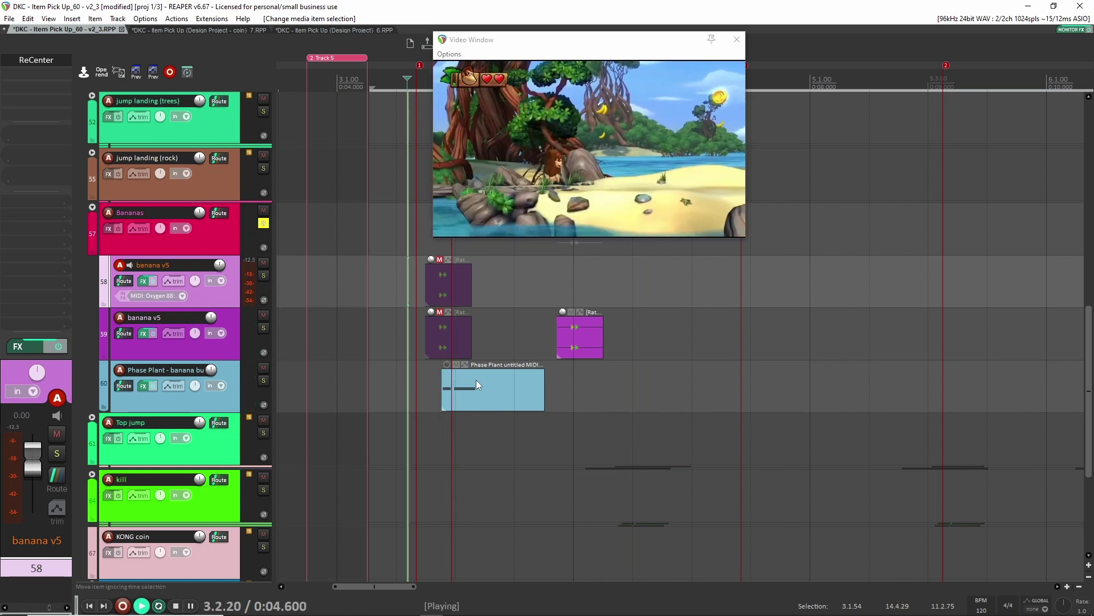
pyautogui.press('space')
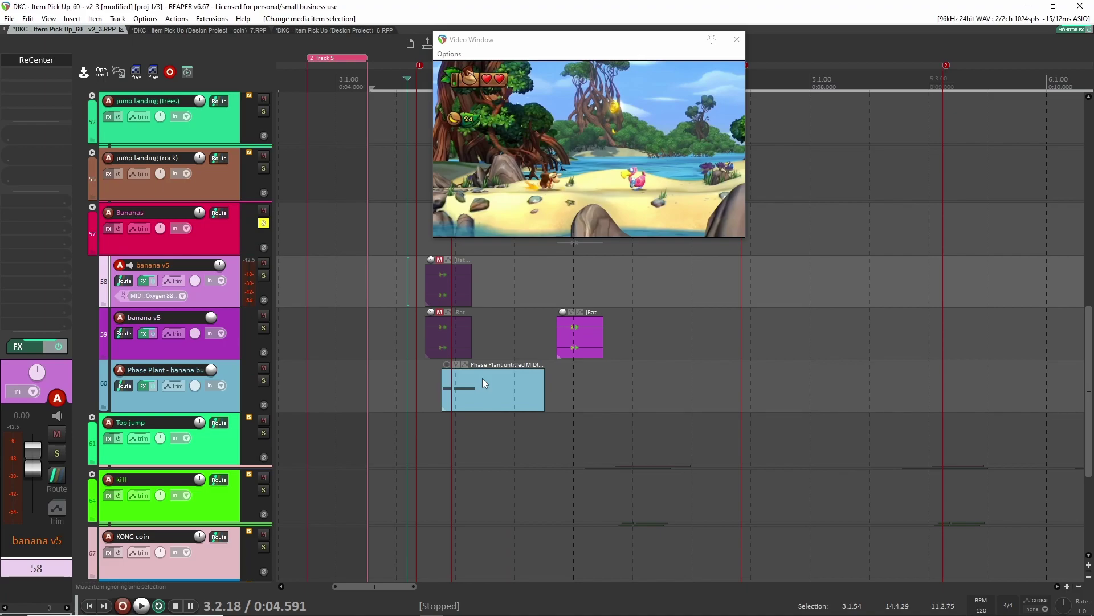
# Inspect the repeated C4 notes in the banana bunch track's MIDI item, with the editor grid set to 1/64
pyautogui.doubleClick(480, 378)
pyautogui.click(227, 339)
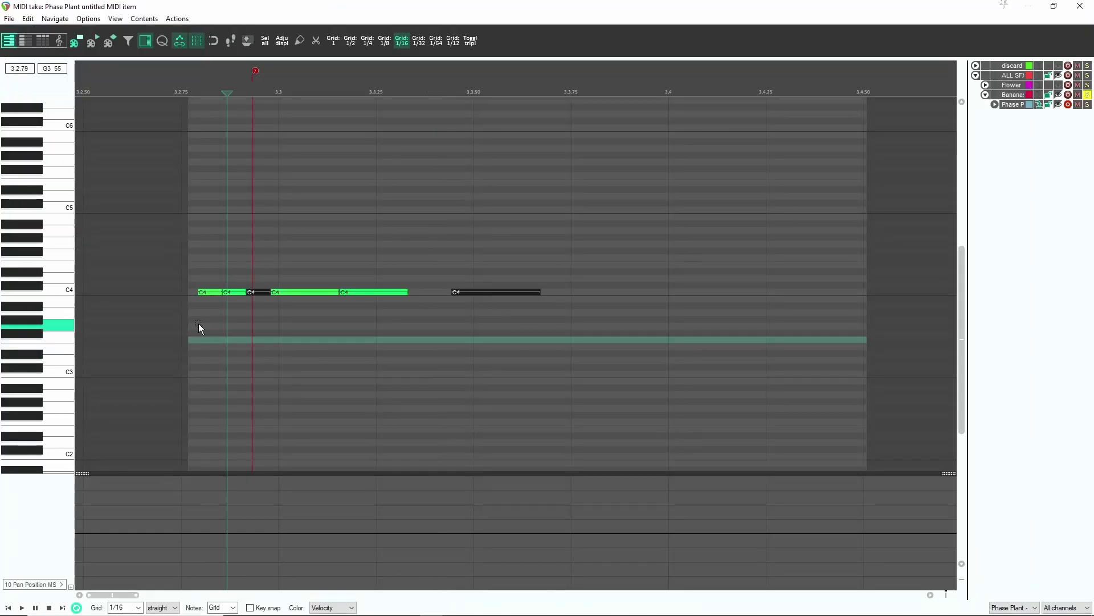
pyautogui.click(194, 278)
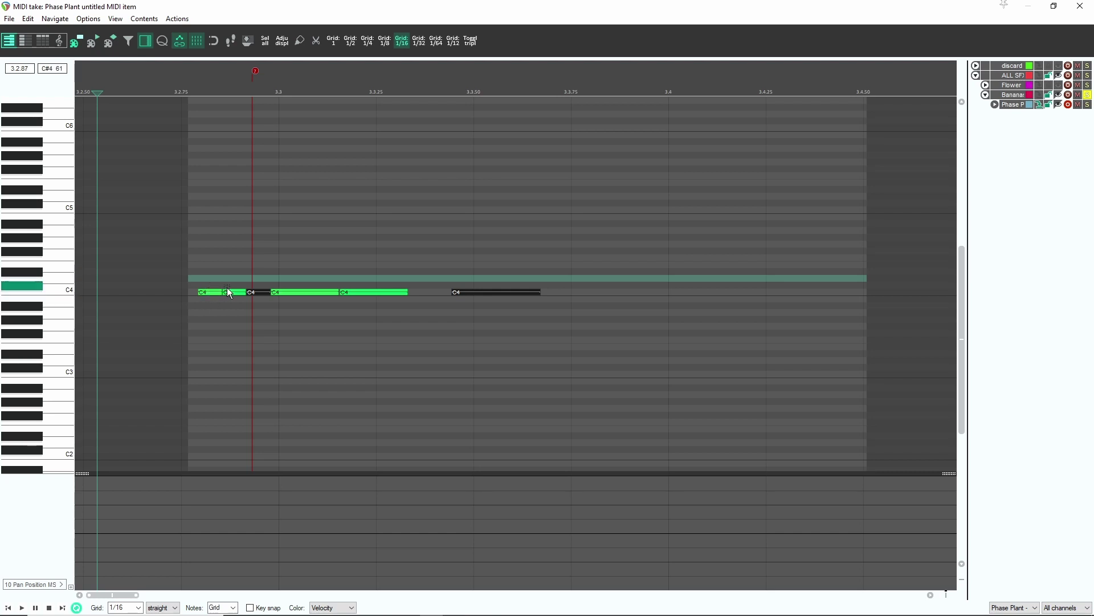
pyautogui.scroll(5, 217, 272)
pyautogui.scroll(2, 209, 273)
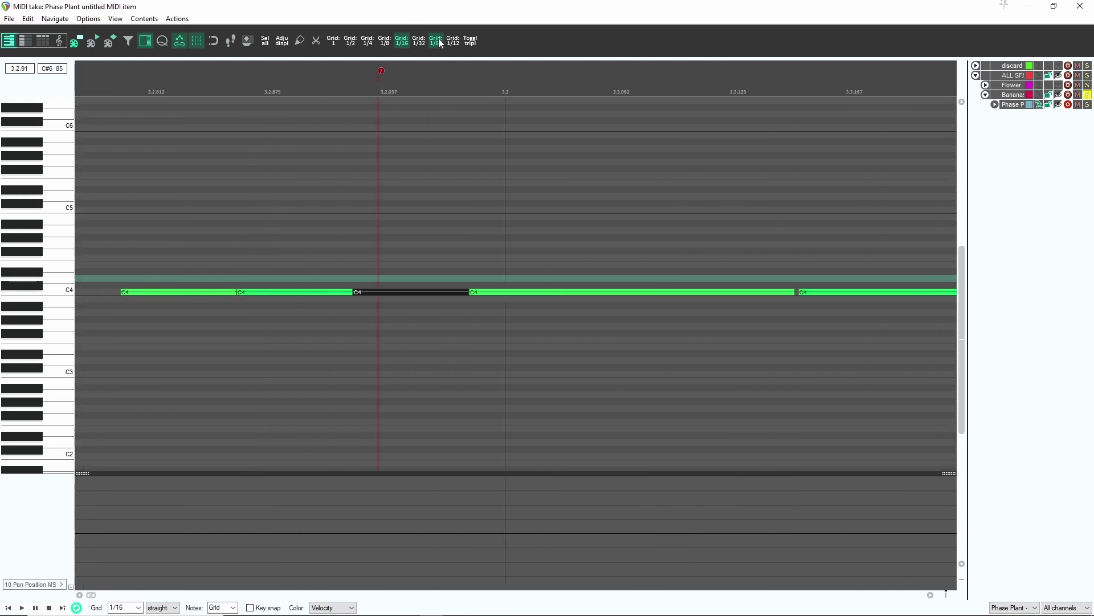
pyautogui.scroll(-5, 254, 239)
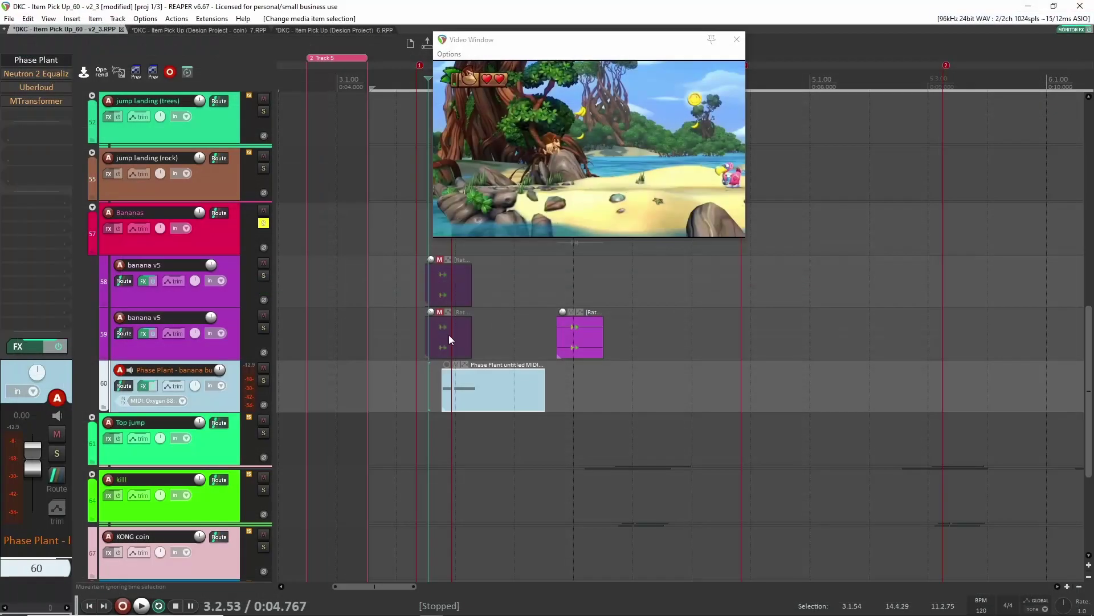
pyautogui.click(1080, 6)
# Review the banana bunch track's Phase Plant sampler settings, and check the MIDI notes that trigger it once more
pyautogui.click(36, 60)
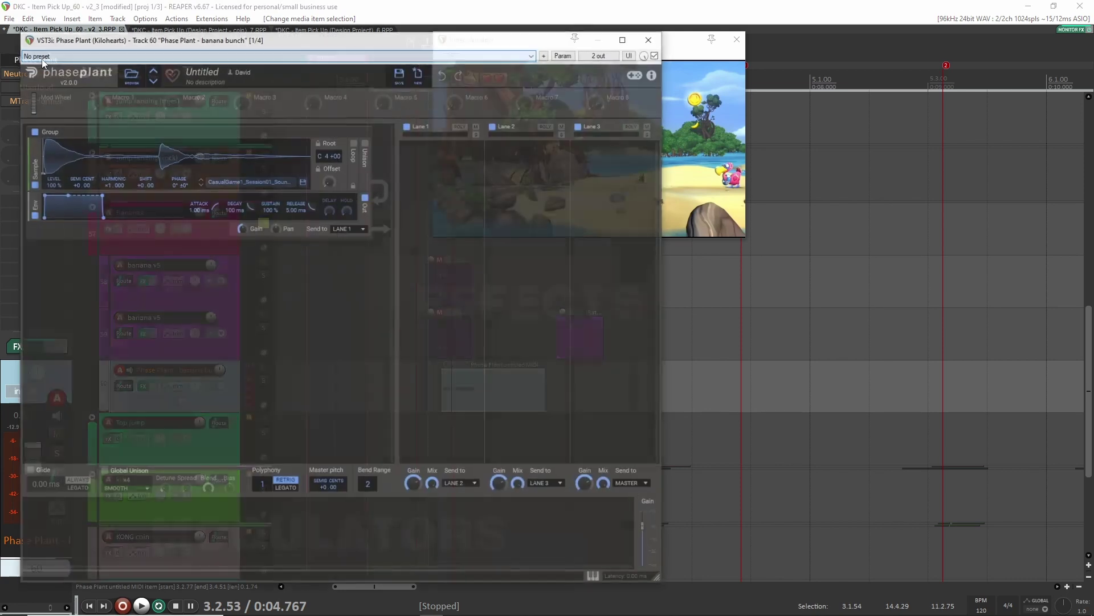
pyautogui.moveTo(341, 43); pyautogui.dragTo(625, 37)
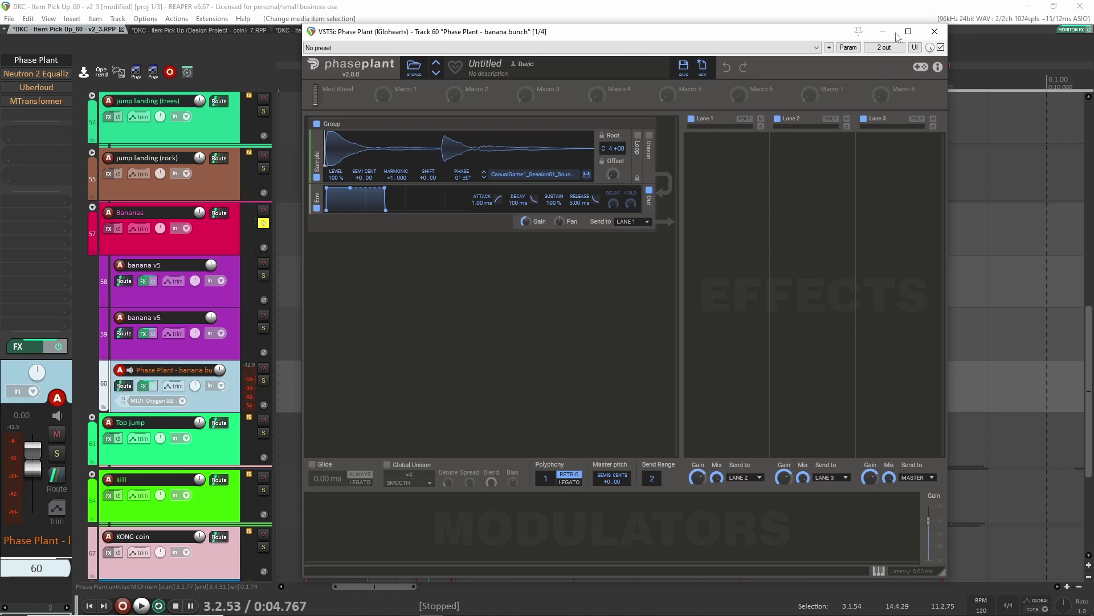
pyautogui.click(935, 31)
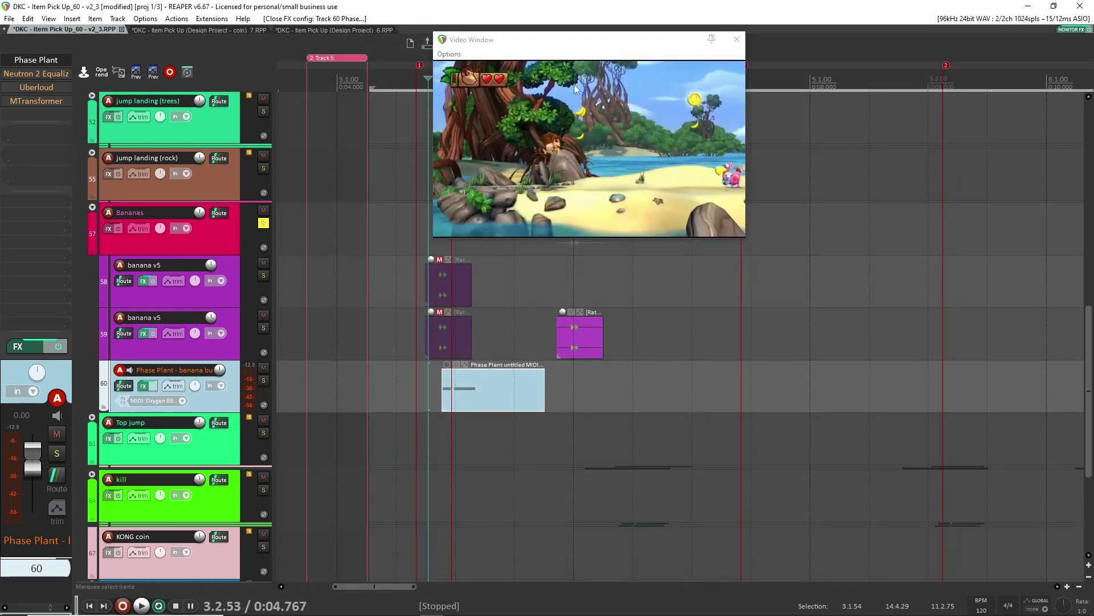
pyautogui.doubleClick(460, 389)
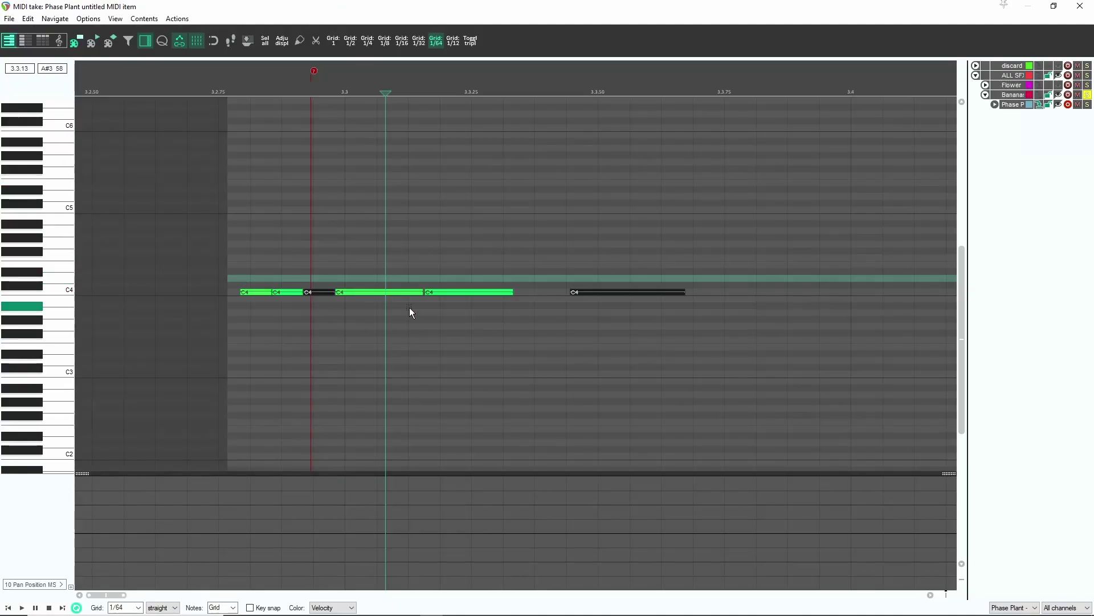
pyautogui.click(1080, 5)
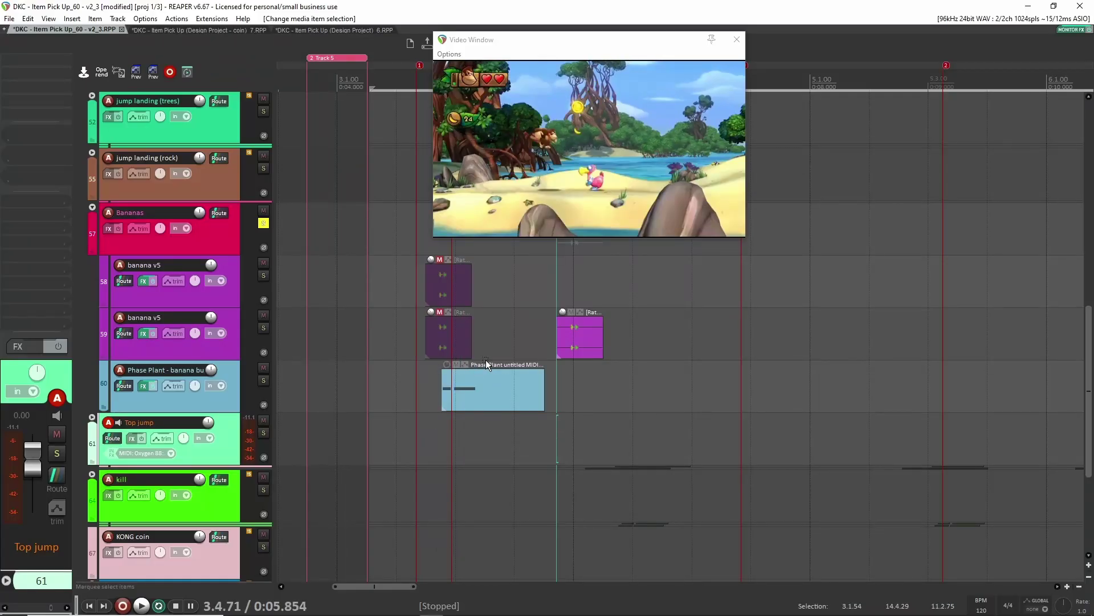
# Play the single-banana clip on the second banana v5 track from just before its start
pyautogui.click(251, 231)
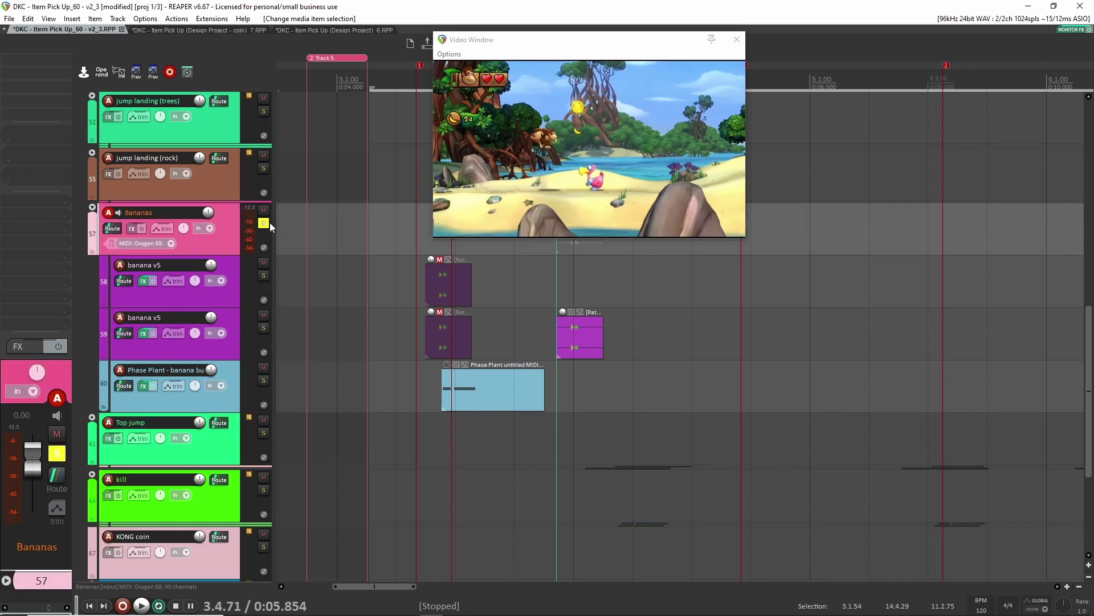
pyautogui.click(570, 298)
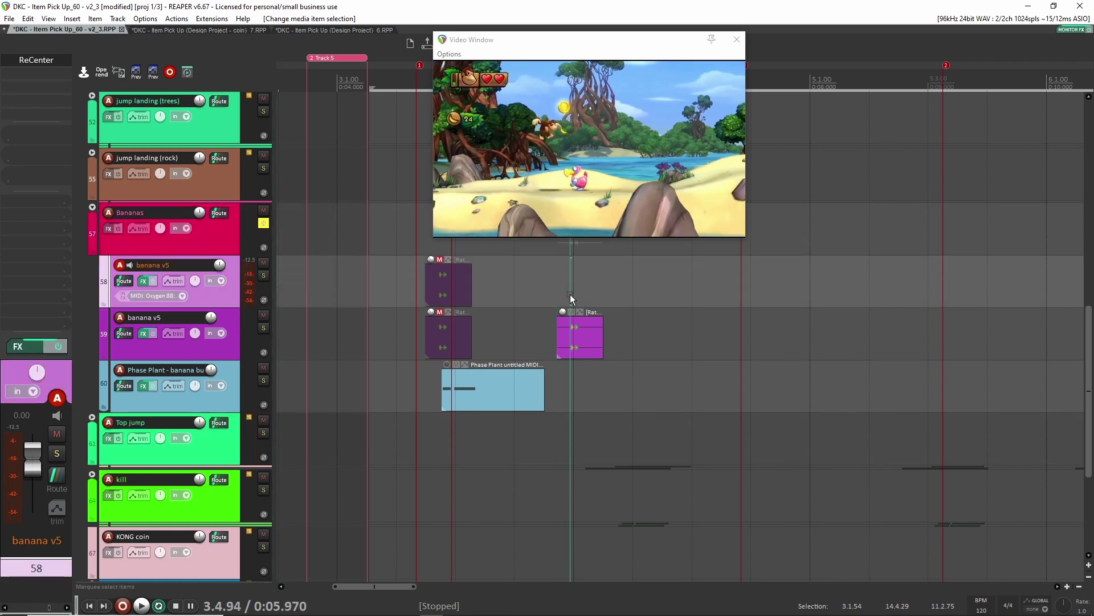
pyautogui.press('space')
pyautogui.press('space')
pyautogui.press('space')
pyautogui.press('space')
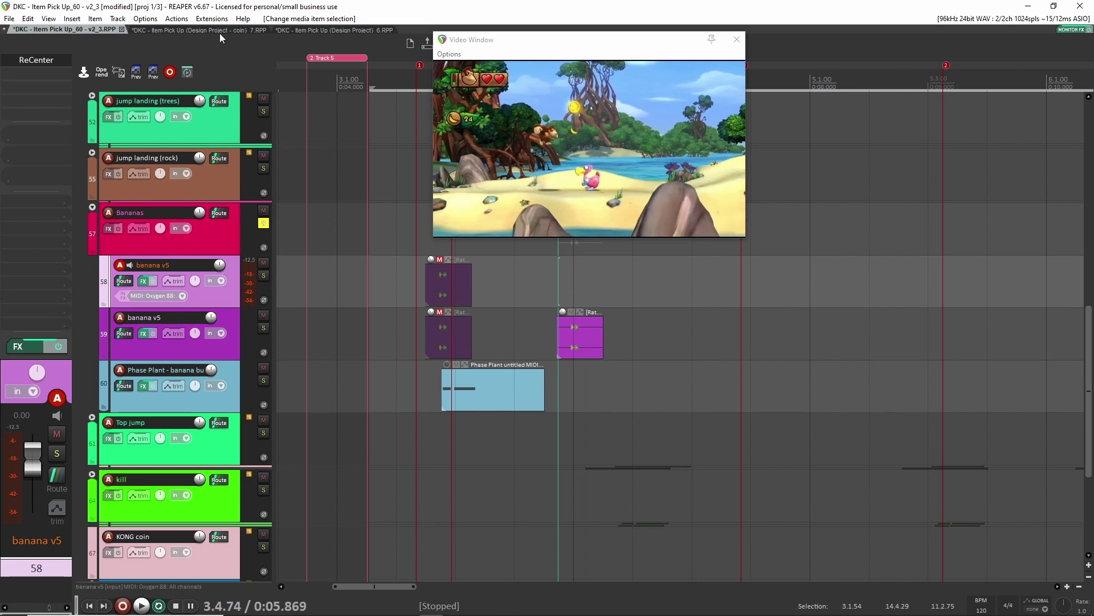
# Switch to the Design Project - coin project and close the Phase Plant and video windows covering the timeline
pyautogui.click(221, 31)
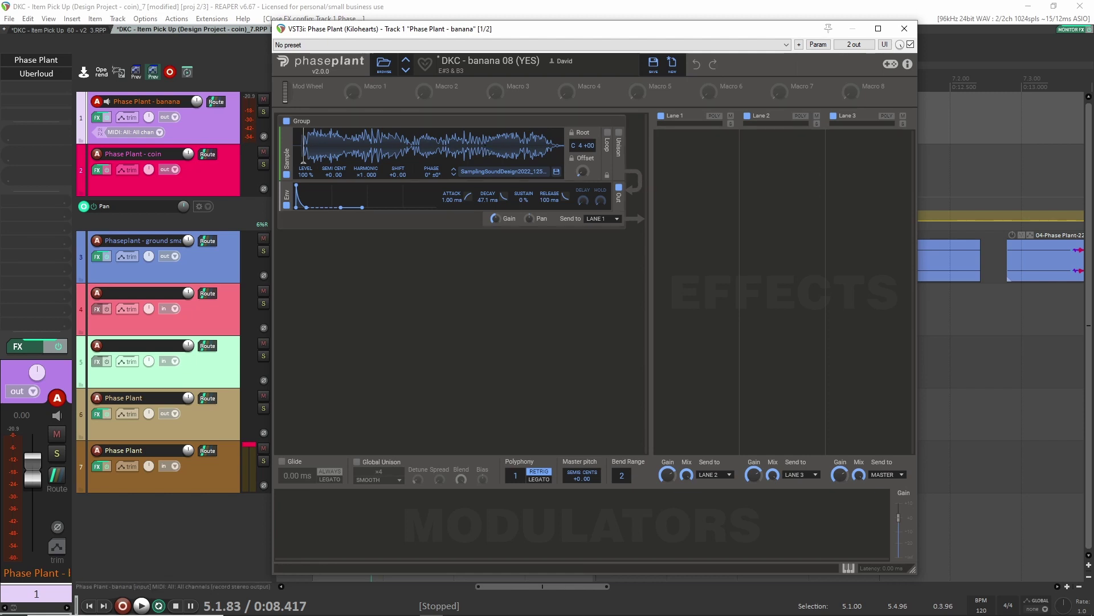
pyautogui.hotkey('alt', 'Tab')
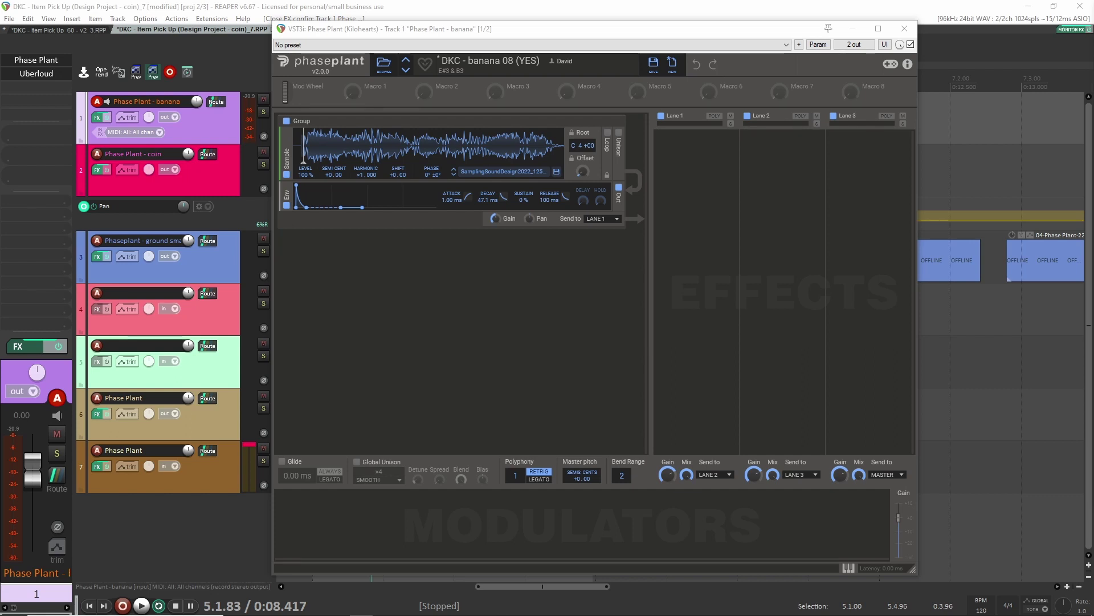
pyautogui.moveTo(1093, 165); pyautogui.dragTo(786, 122)
pyautogui.click(905, 29)
pyautogui.scroll(-5, 797, 114)
pyautogui.scroll(-6, 754, 127)
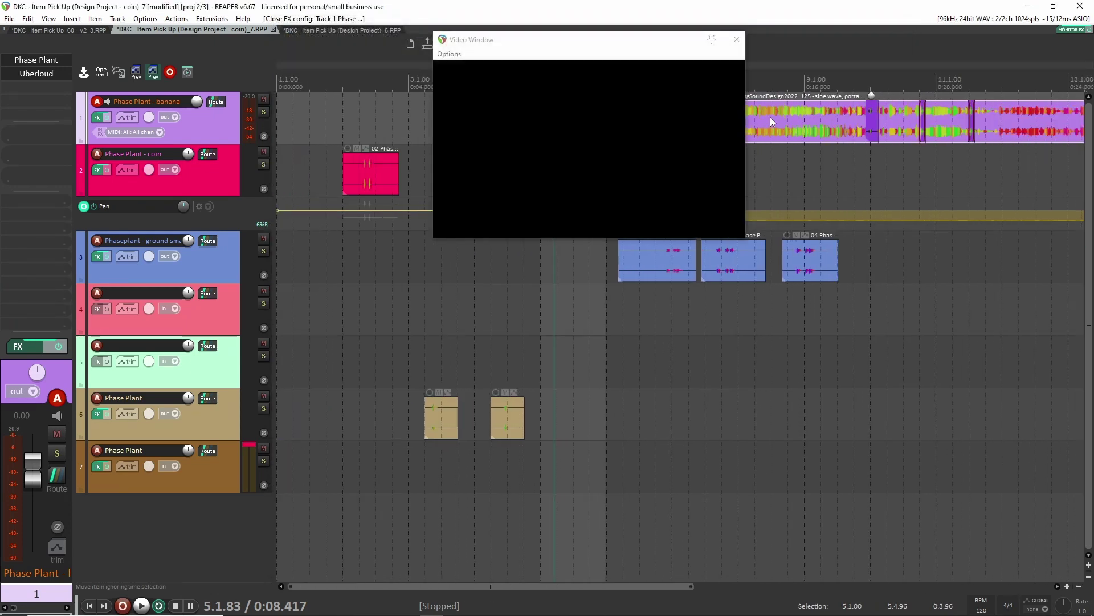
pyautogui.click(737, 39)
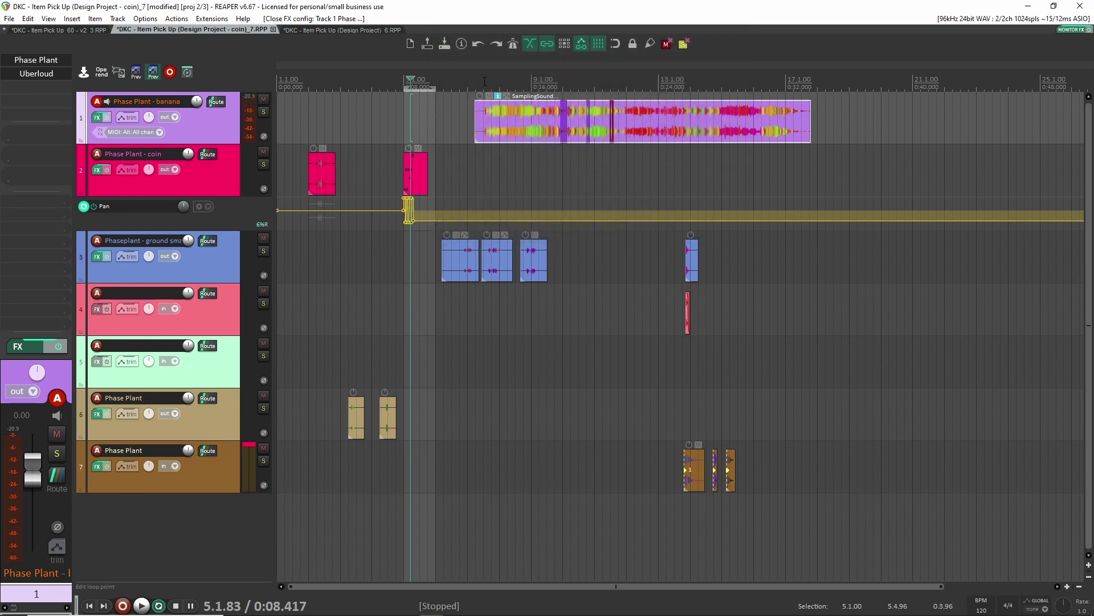
# Audition the banana track's long sample from about 13 s, soloed with Uberloud bypassed, and restore both settings
pyautogui.click(483, 84)
pyautogui.click(264, 112)
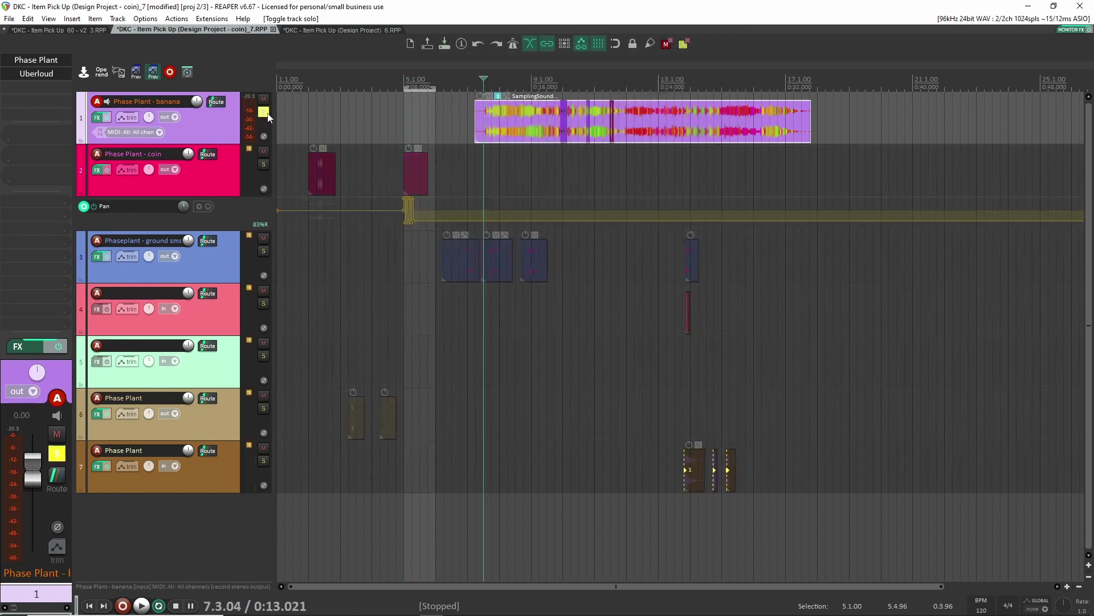
pyautogui.keyDown('shift'); pyautogui.click(32, 74); pyautogui.keyUp('shift')
pyautogui.press('space')
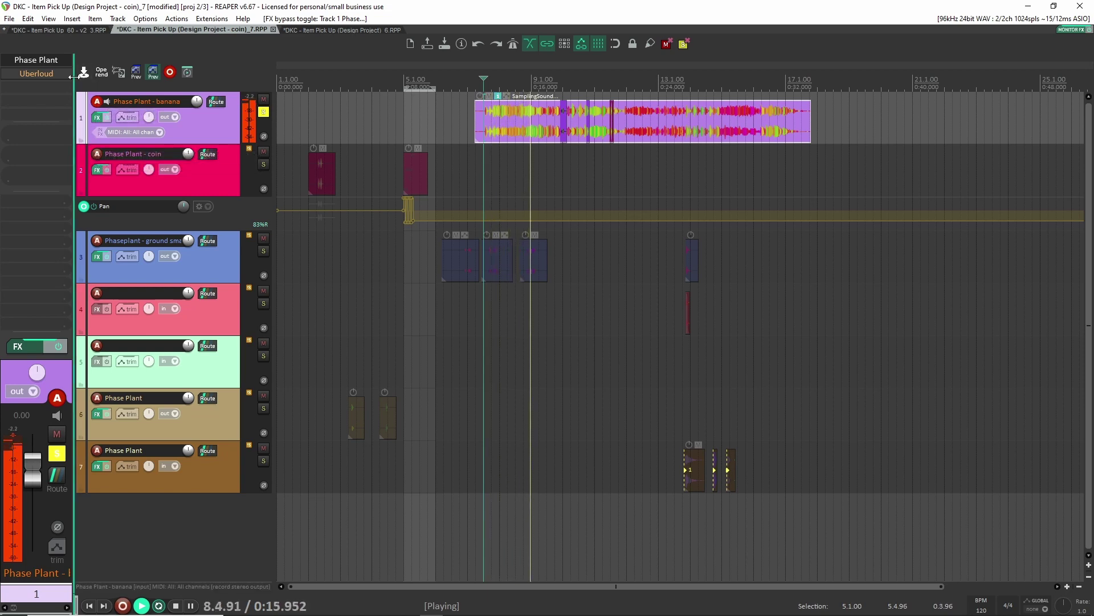
pyautogui.press('space')
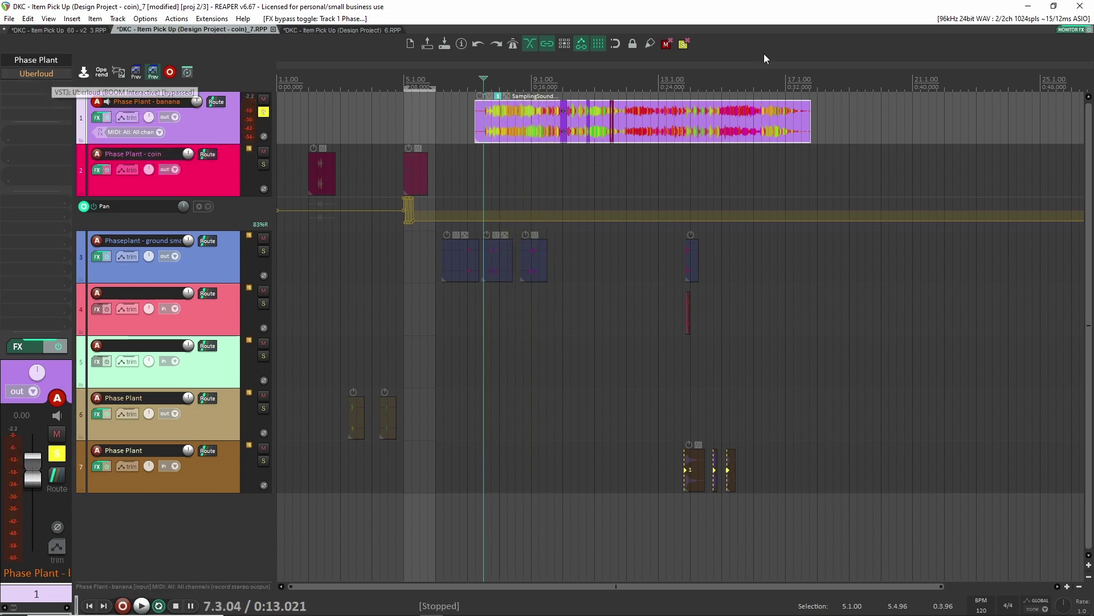
pyautogui.keyDown('shift'); pyautogui.click(42, 74); pyautogui.keyUp('shift')
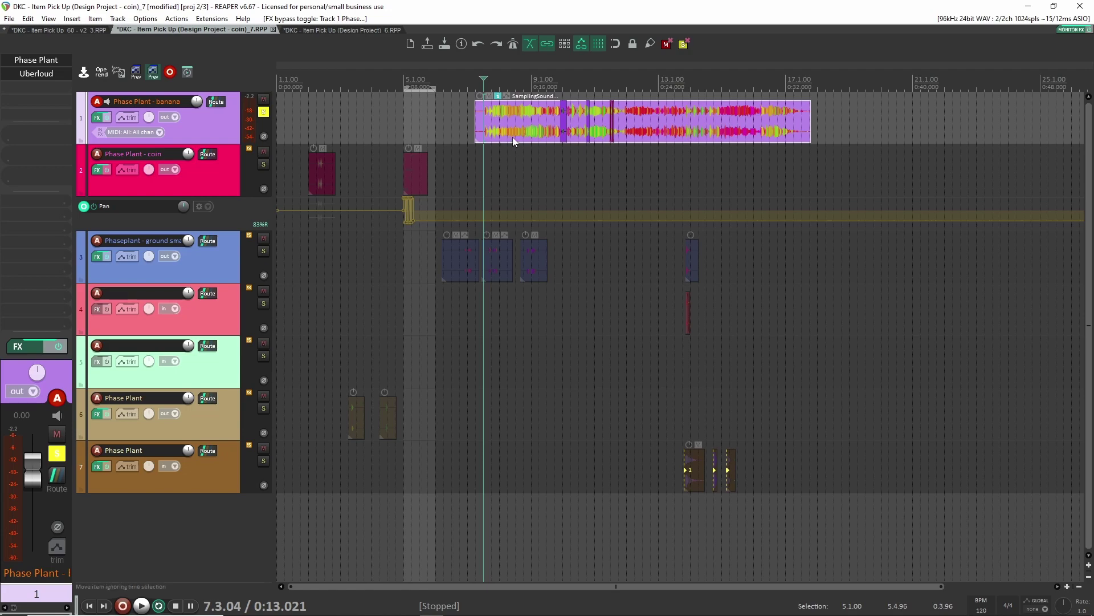
pyautogui.click(263, 111)
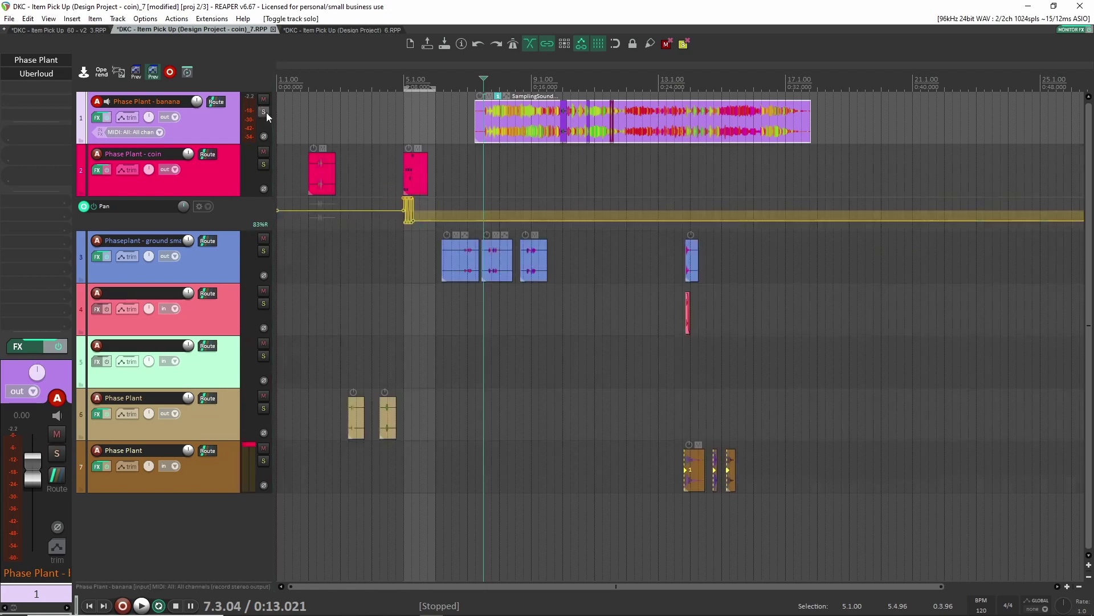
# Open Phase Plant on the banana track, try the envelope sustain at 100%, and return it to 0%
pyautogui.click(69, 64)
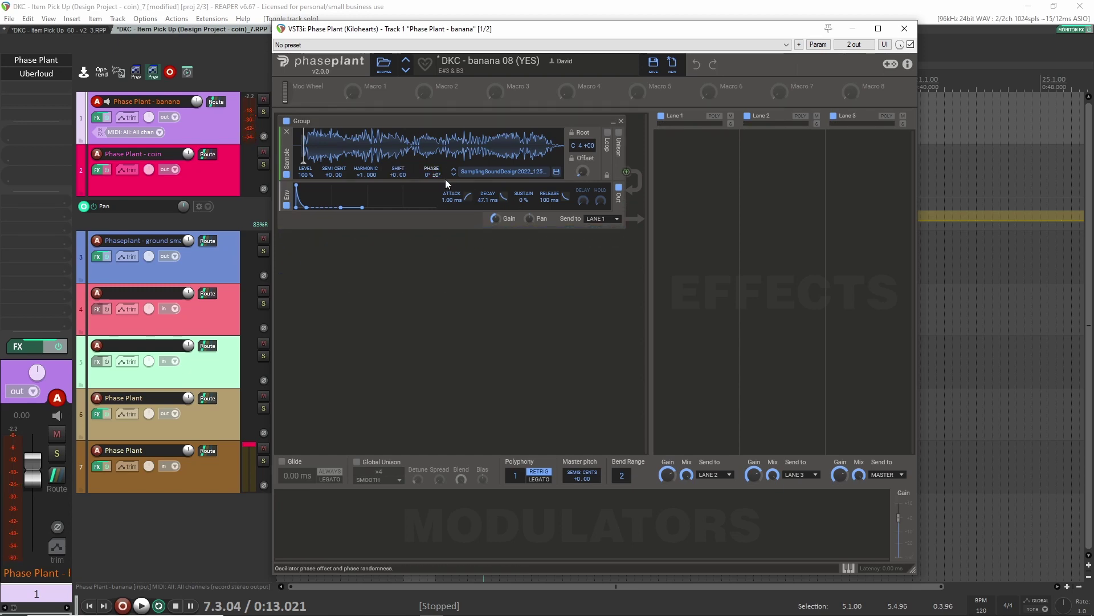
pyautogui.doubleClick(520, 200)
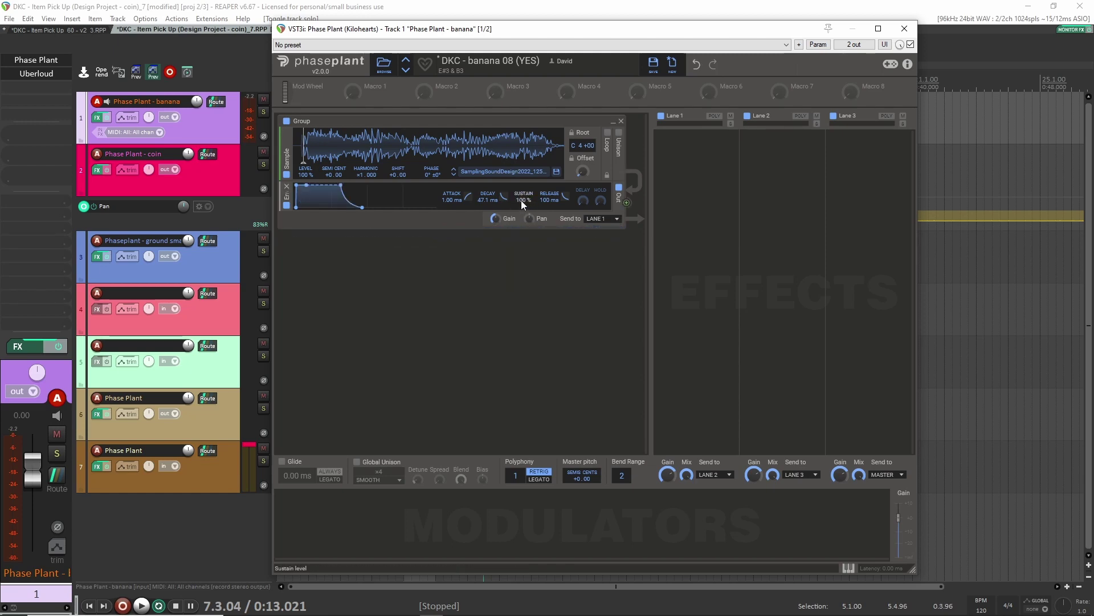
pyautogui.moveTo(521, 200); pyautogui.dragTo(519, 242)
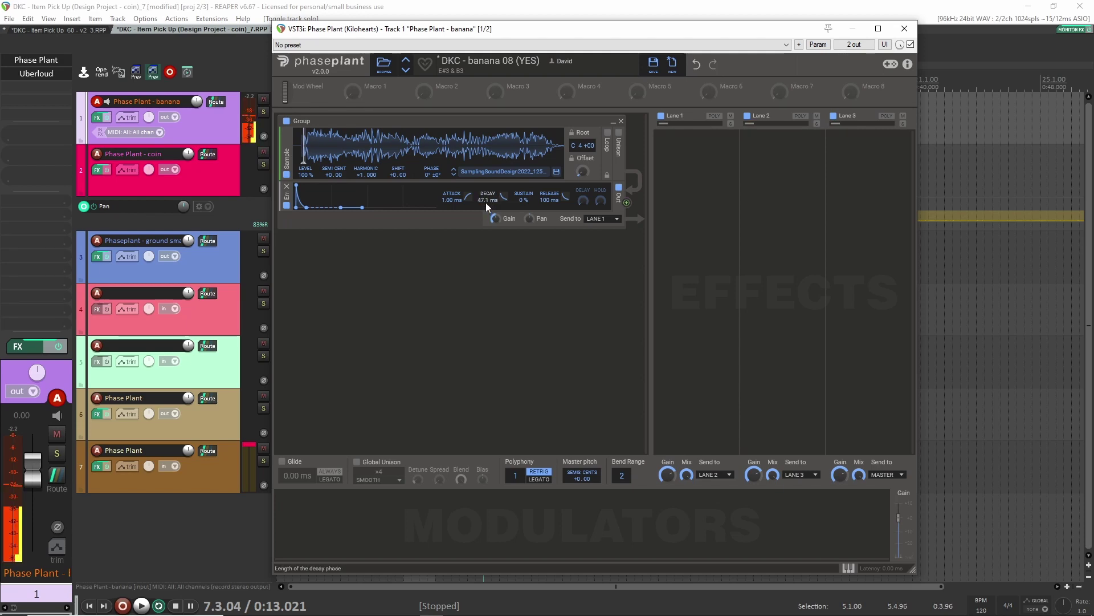
# Audition envelope decay times of 416 ms, 10.0 s and 42.9 ms, return to 47.1 ms and close Phase Plant
pyautogui.moveTo(484, 200); pyautogui.dragTo(483, 183)
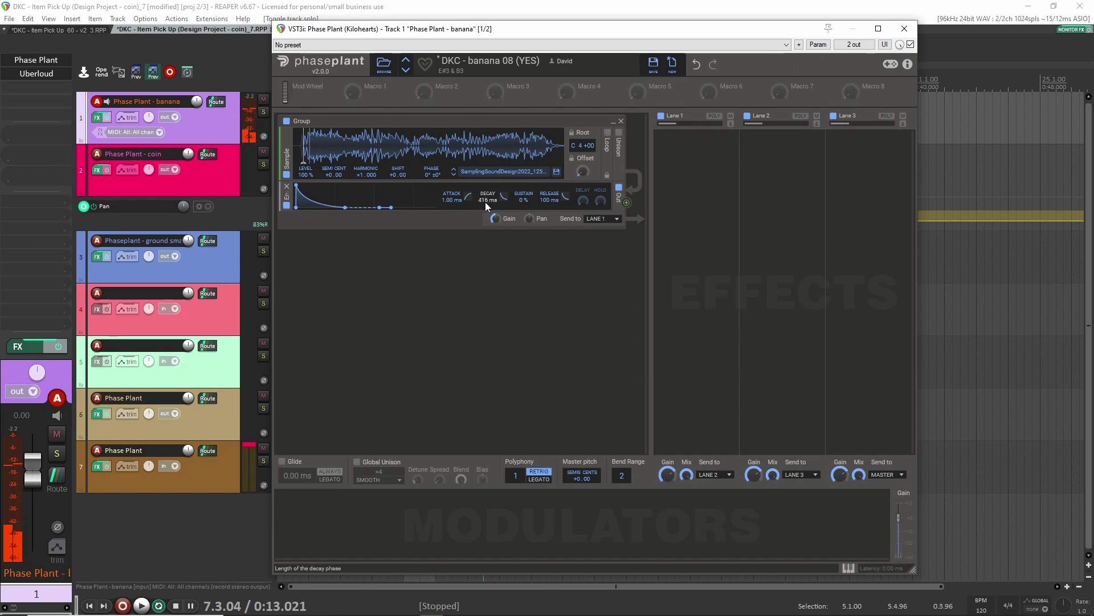
pyautogui.moveTo(484, 202); pyautogui.dragTo(484, 114)
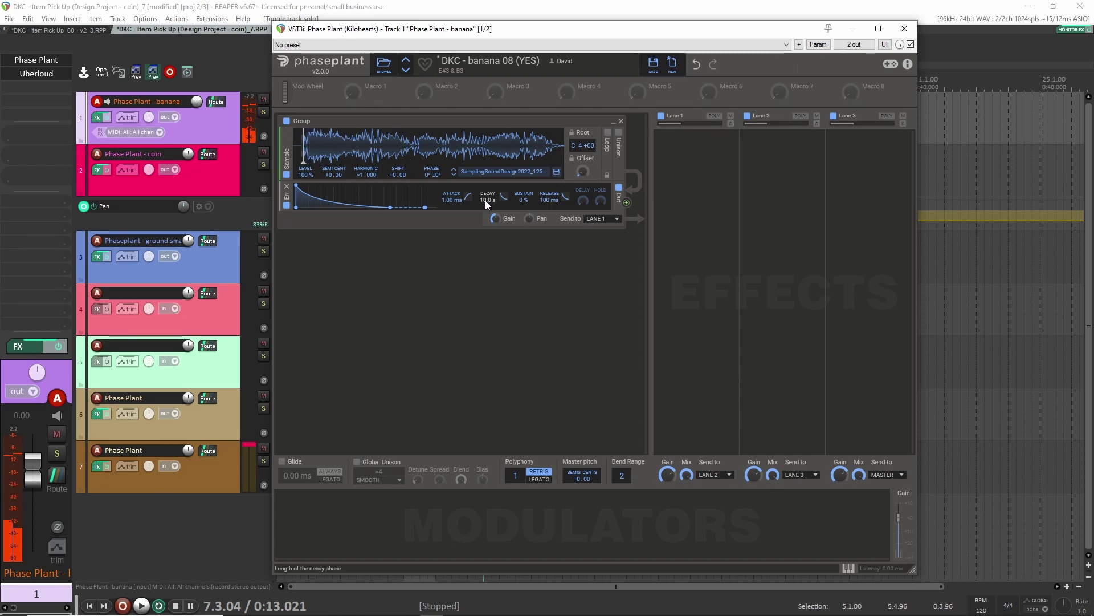
pyautogui.moveTo(486, 203); pyautogui.dragTo(486, 251)
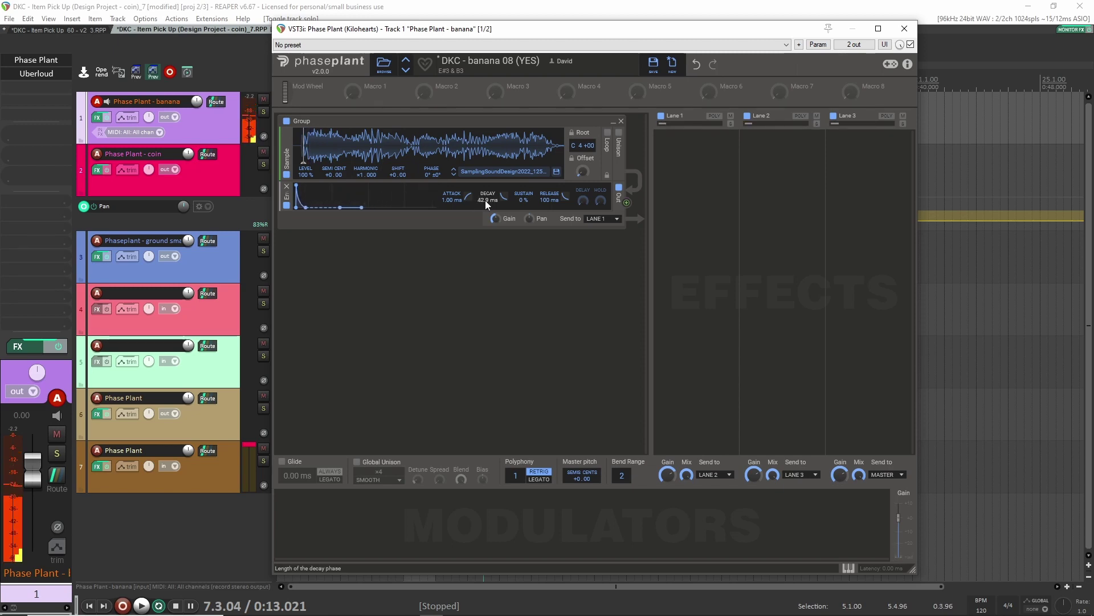
pyautogui.moveTo(485, 203); pyautogui.dragTo(485, 200)
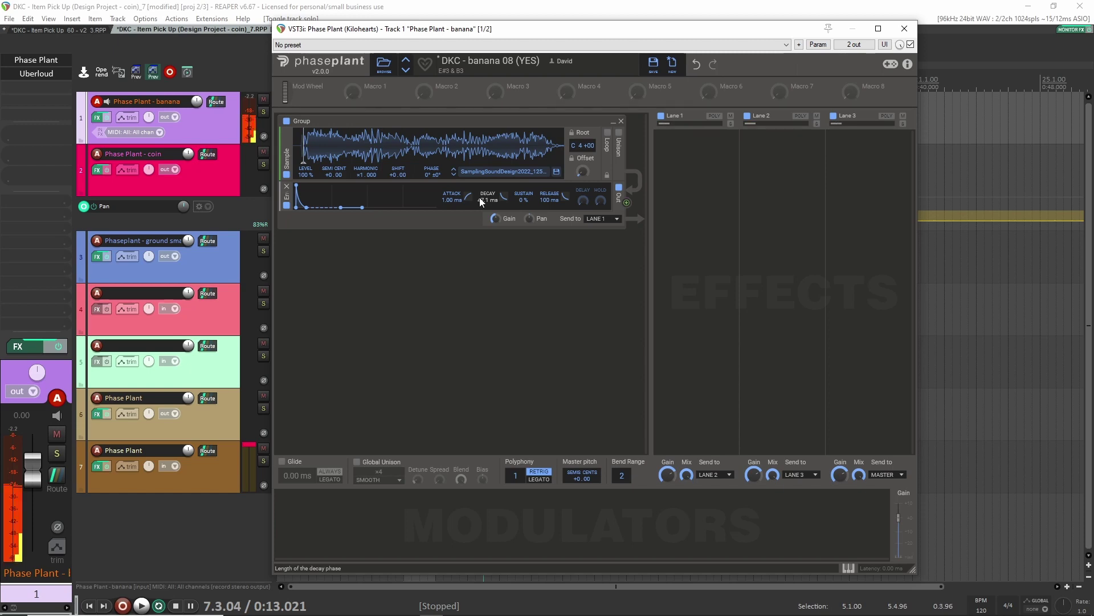
pyautogui.click(904, 28)
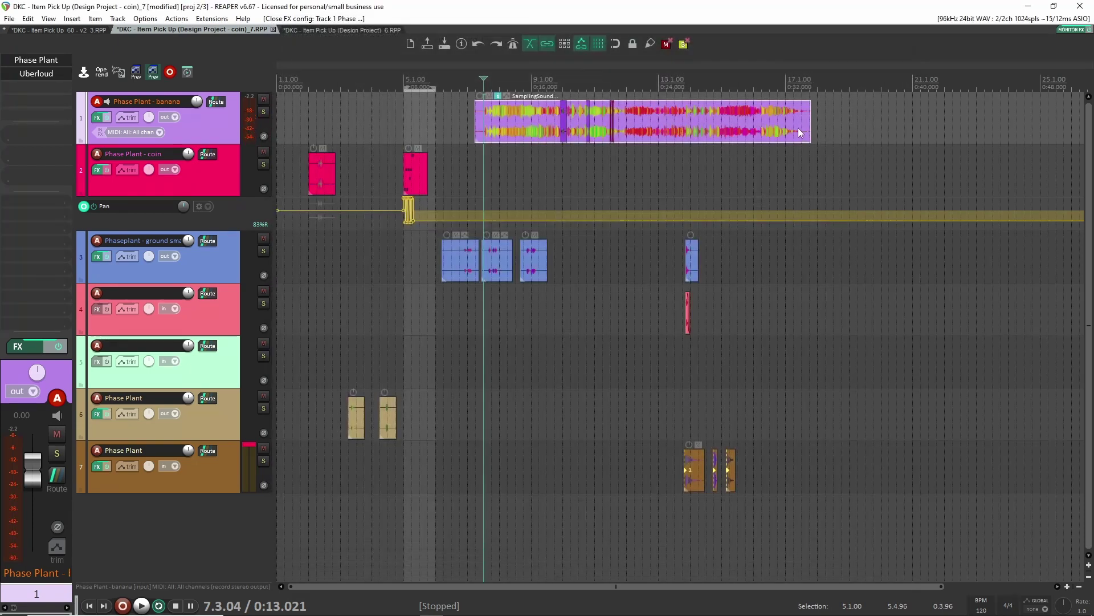
# Delete the long sample item from the Phase Plant - banana track and switch to the DKC - Item Pick Up_60 - v2_3 project's banana tracks
pyautogui.press('Delete')
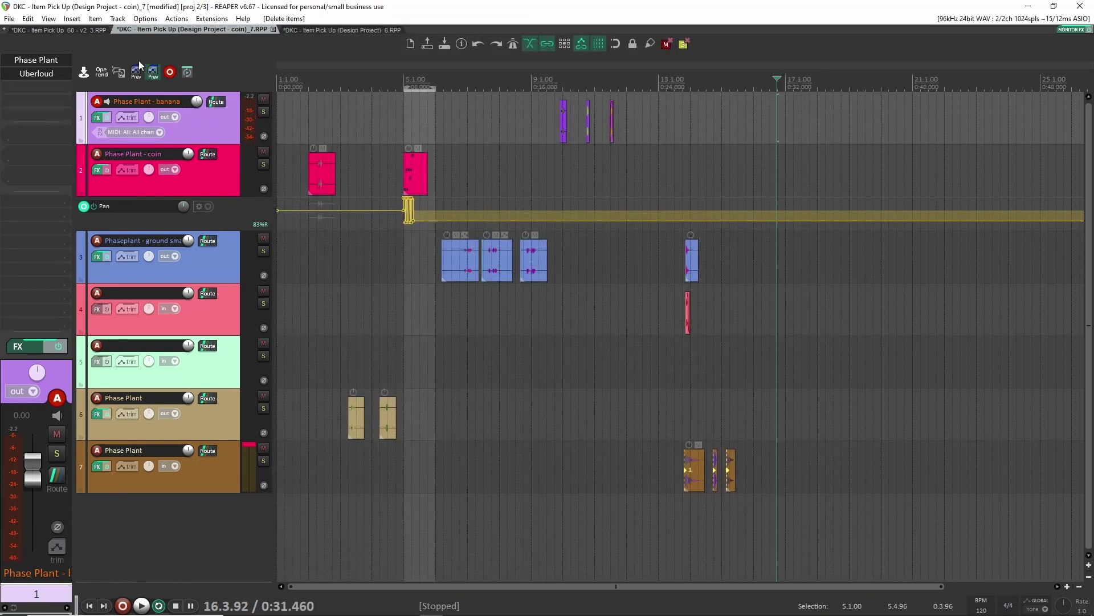
pyautogui.click(73, 31)
pyautogui.scroll(3, 589, 289)
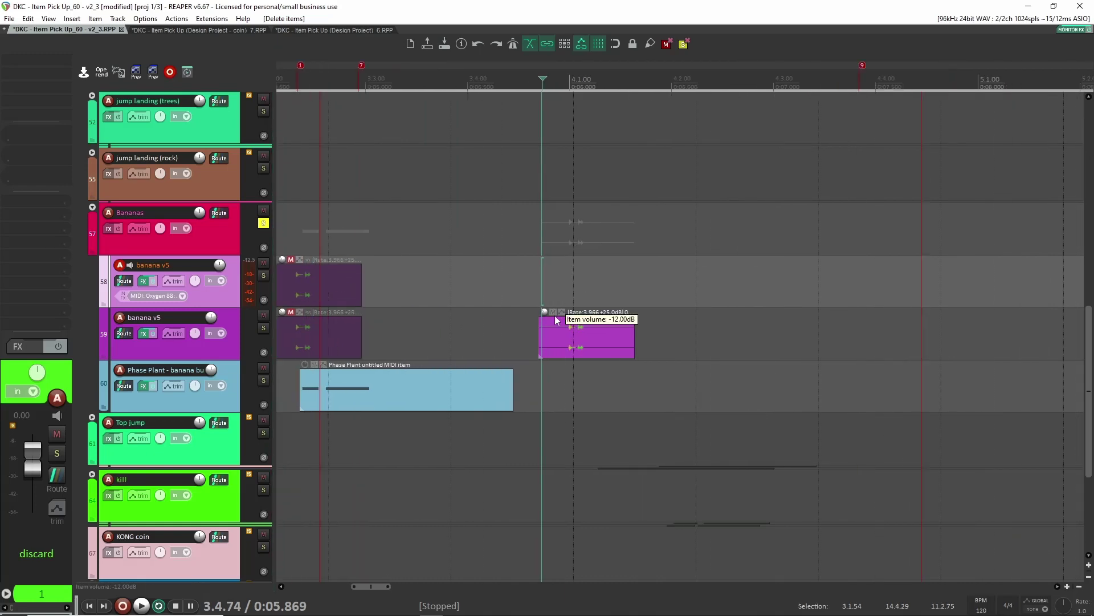
pyautogui.scroll(-5, 573, 325)
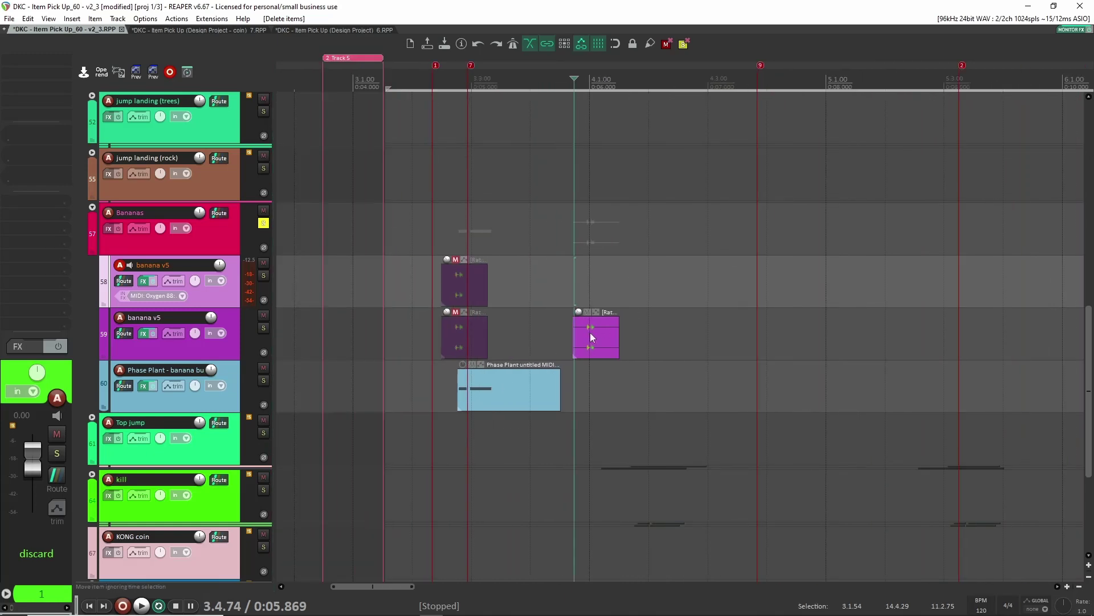
pyautogui.moveTo(676, 288); pyautogui.dragTo(657, 286)
pyautogui.scroll(1, 730, 273)
pyautogui.scroll(-1, 732, 272)
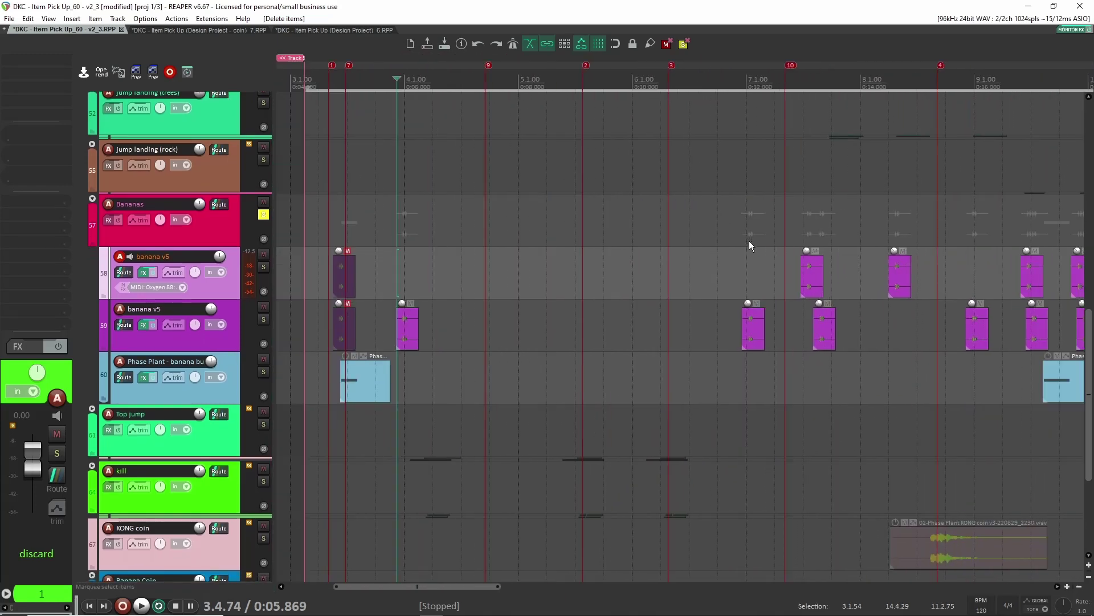
pyautogui.hscroll(2, 354, 375)
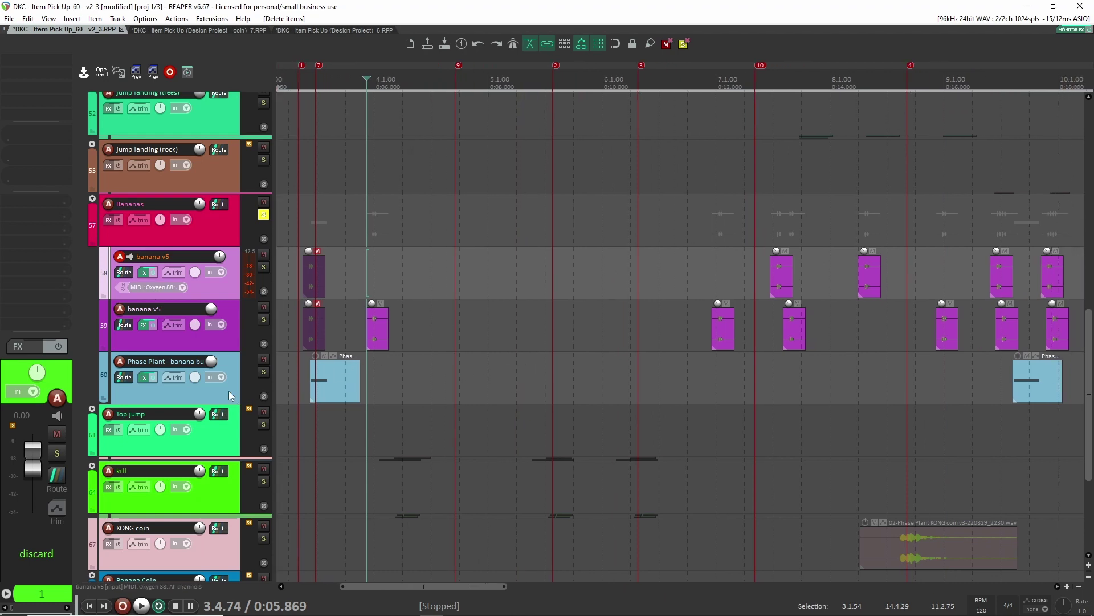
# Open Phase Plant on the banana bunch track to examine its sample and envelope, and close it
pyautogui.click(228, 391)
pyautogui.click(25, 63)
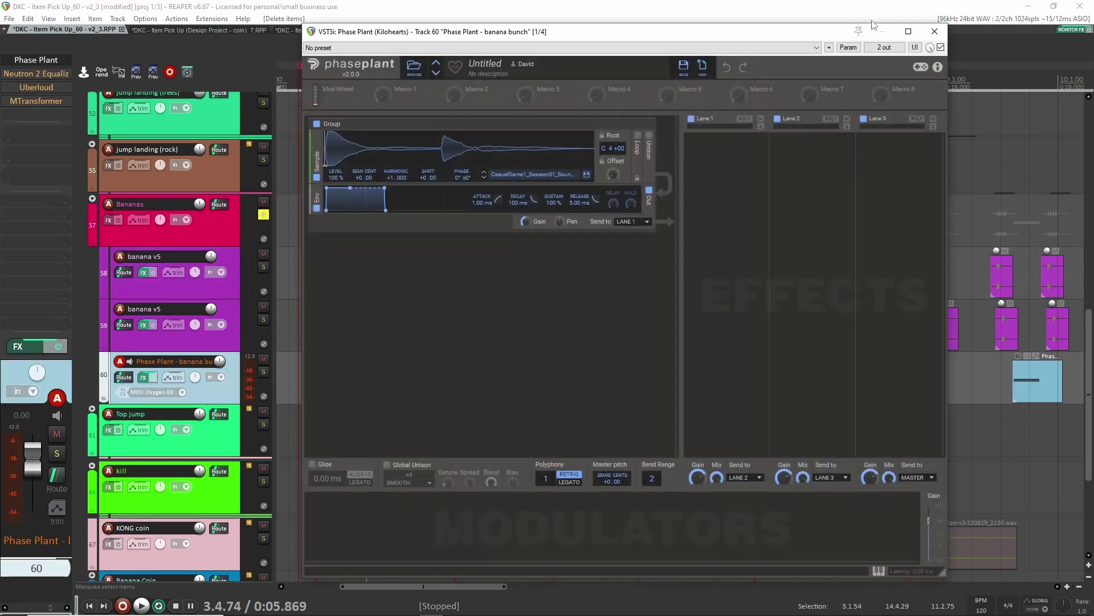
pyautogui.click(942, 33)
# Show the video window and audition the soloed Bananas folder from about 15.6 s through the first banana bunch pickup after it
pyautogui.moveTo(870, 393); pyautogui.dragTo(520, 377)
pyautogui.click(662, 363)
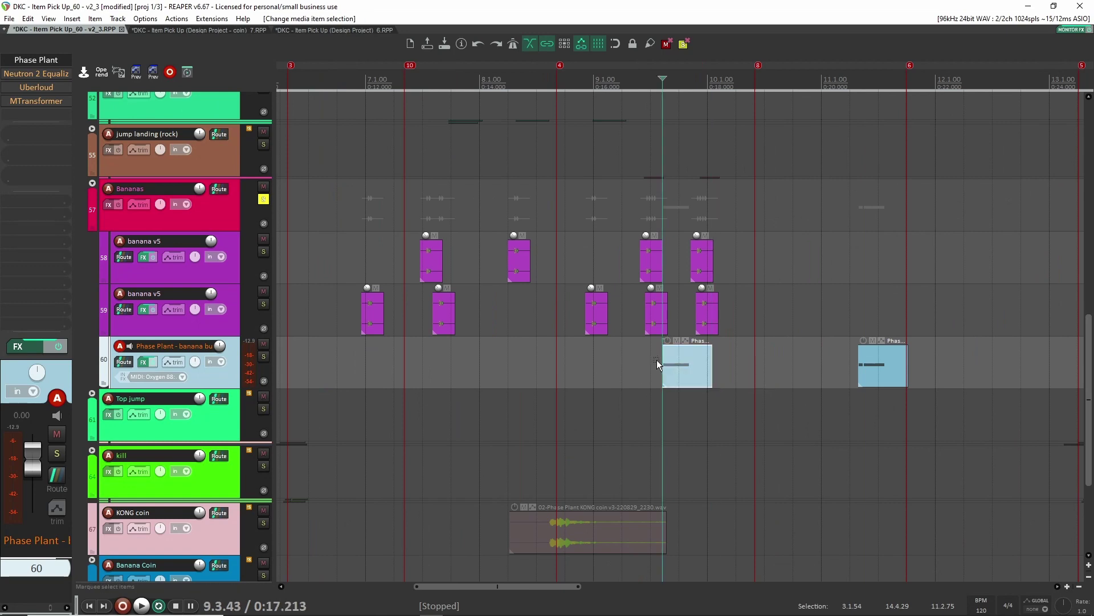
pyautogui.hotkey('ctrl', 'shift', 'v')
pyautogui.click(631, 367)
pyautogui.scroll(-5, 648, 361)
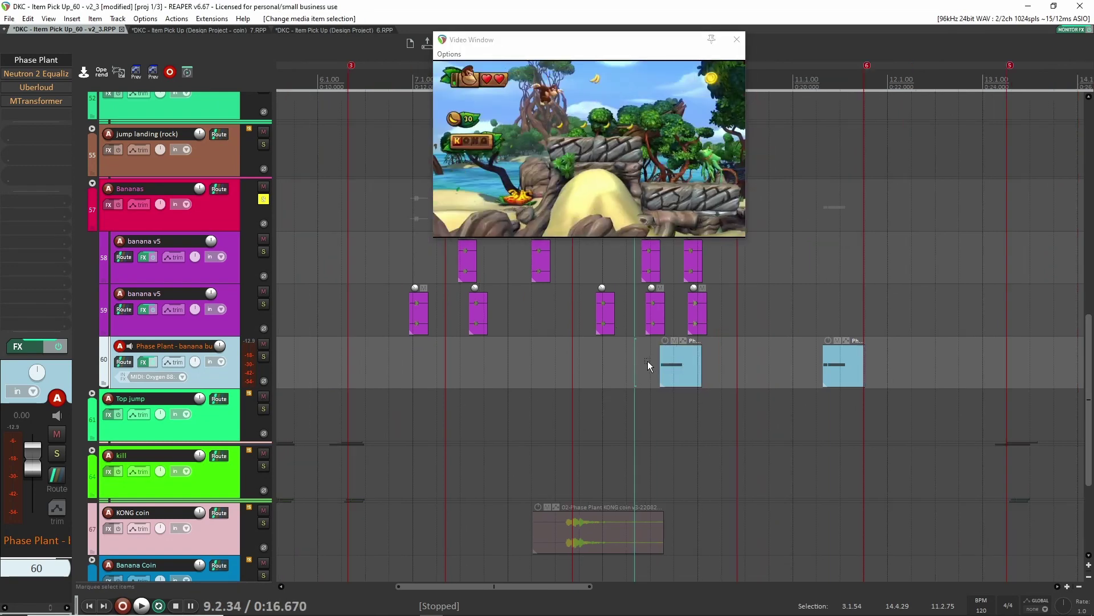
pyautogui.click(712, 341)
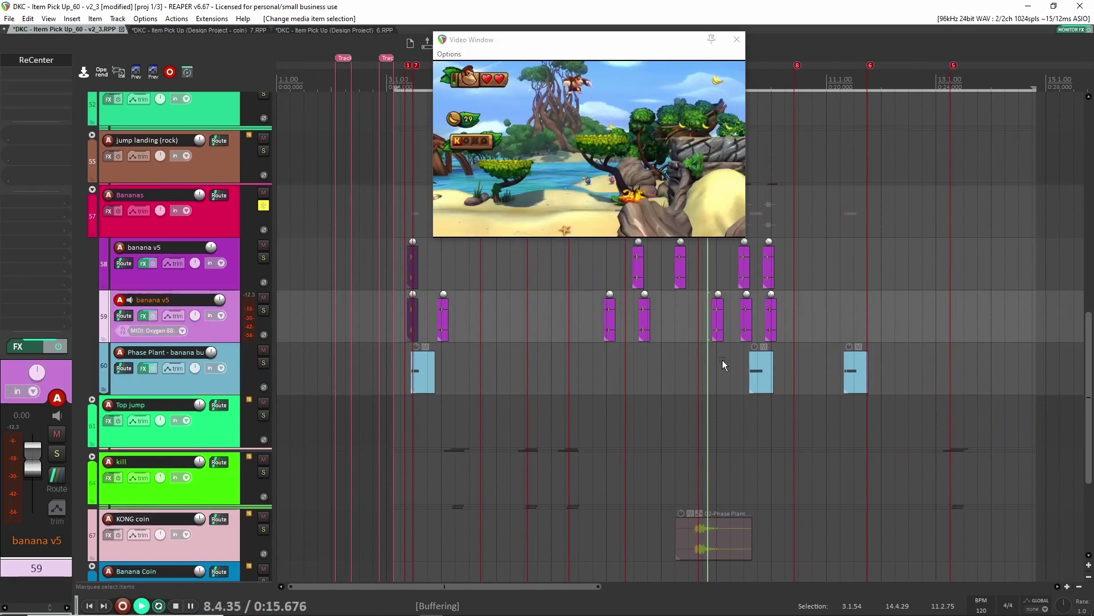
pyautogui.press('space')
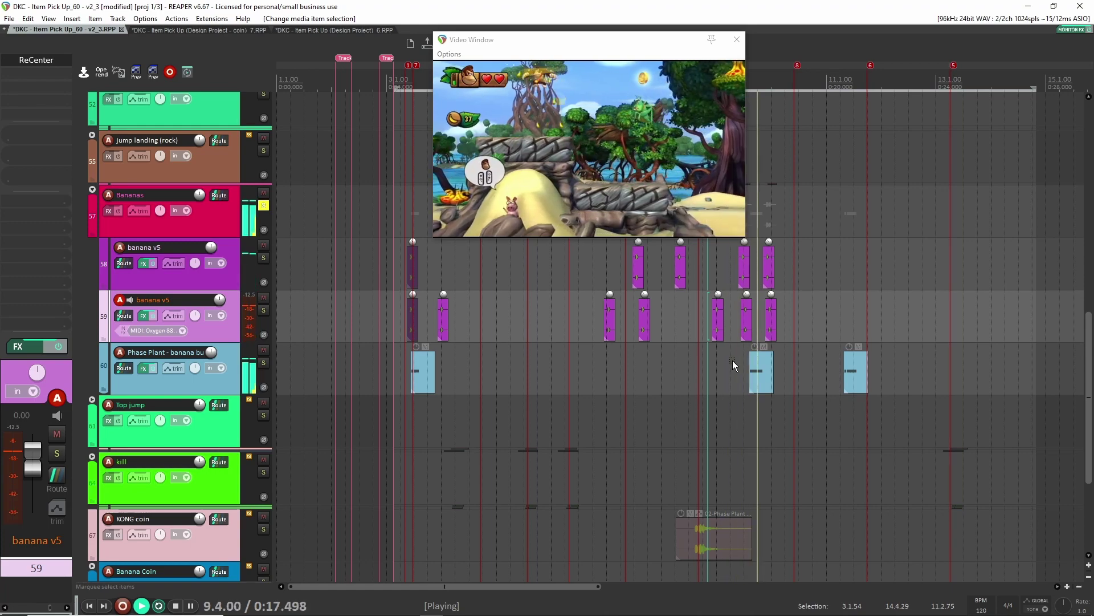
pyautogui.press('space')
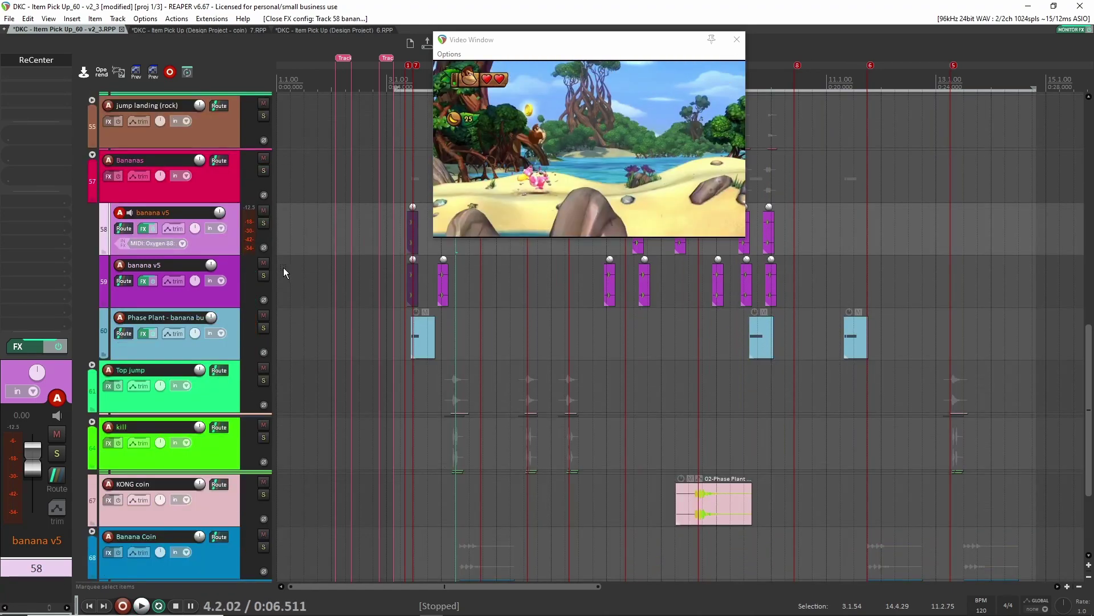
# Open ReCenter on the second banana v5 track to examine its width and filter settings, and close it
pyautogui.click(231, 300)
pyautogui.click(227, 354)
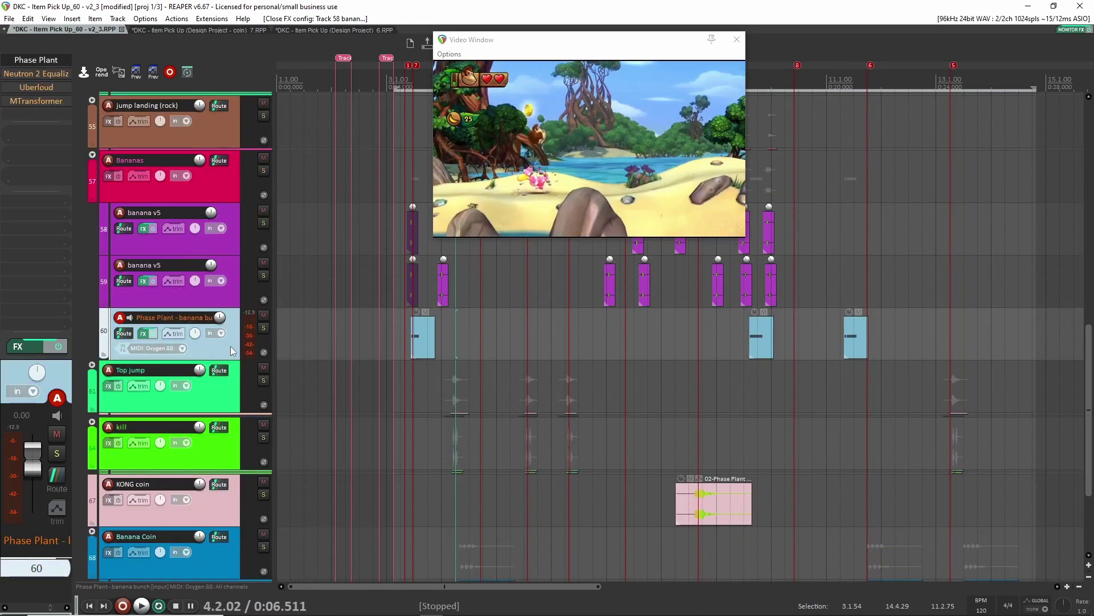
pyautogui.click(224, 305)
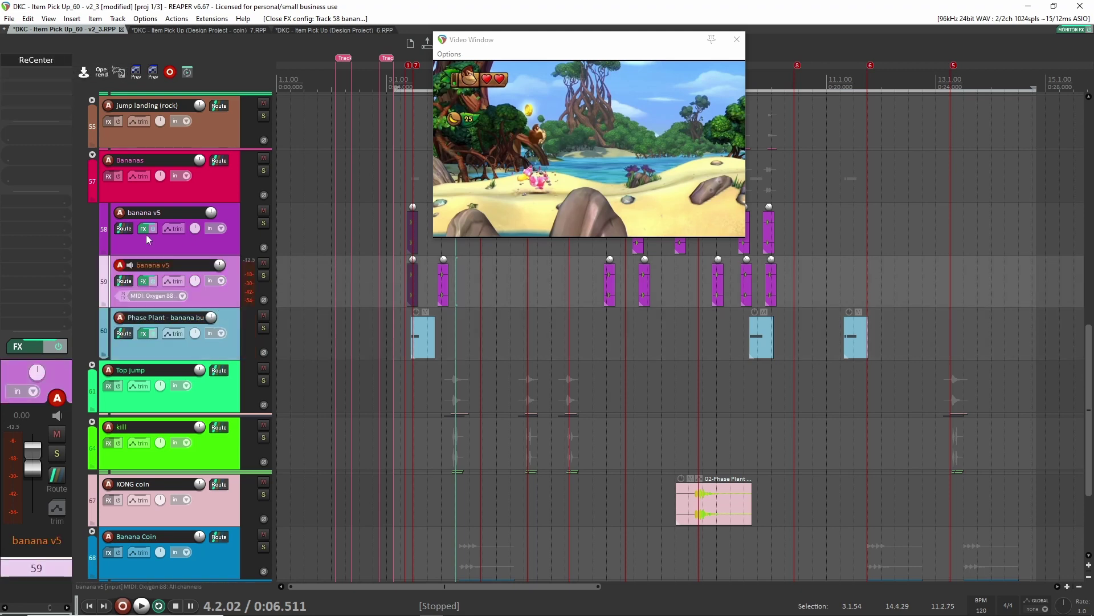
pyautogui.click(31, 59)
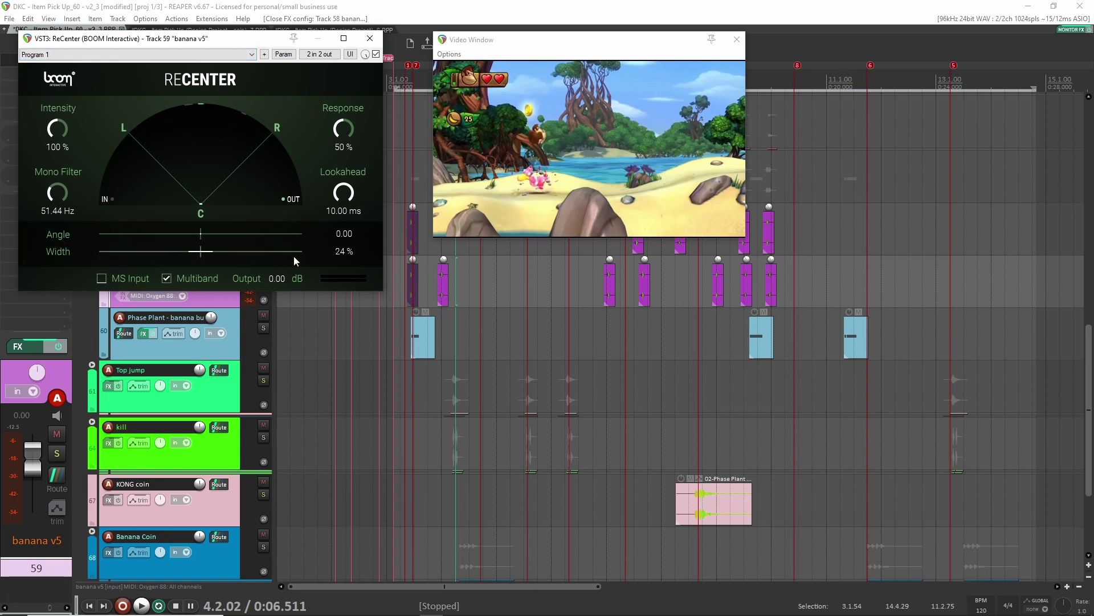
pyautogui.click(370, 38)
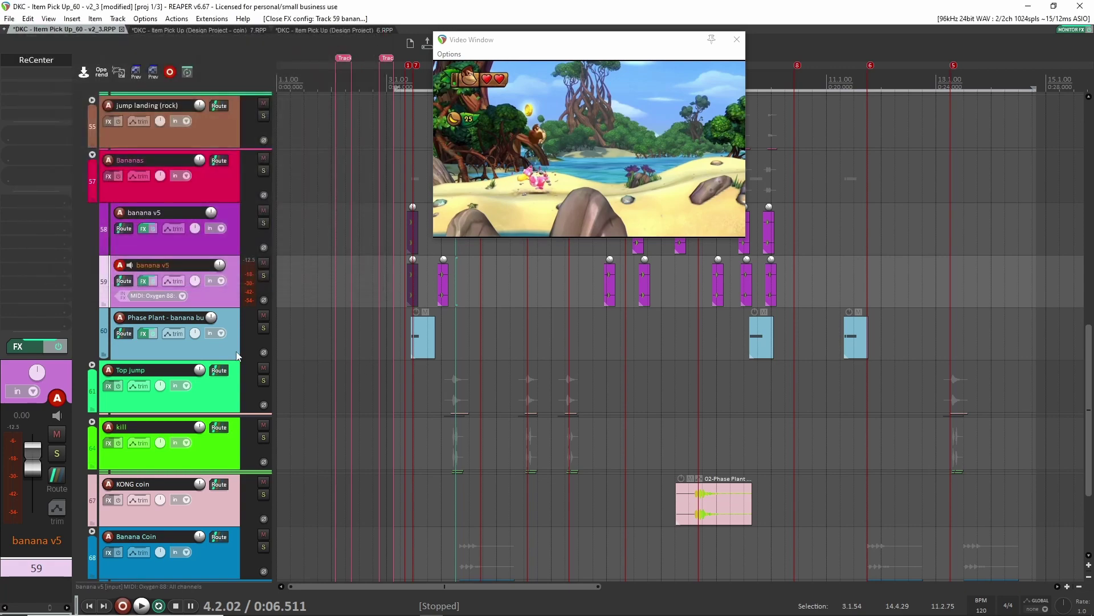
# Switch to the Design Project - coin project, examine Uberloud on the Phase Plant - banana track, and close the plugin
pyautogui.click(248, 343)
pyautogui.scroll(2, 228, 160)
pyautogui.click(201, 30)
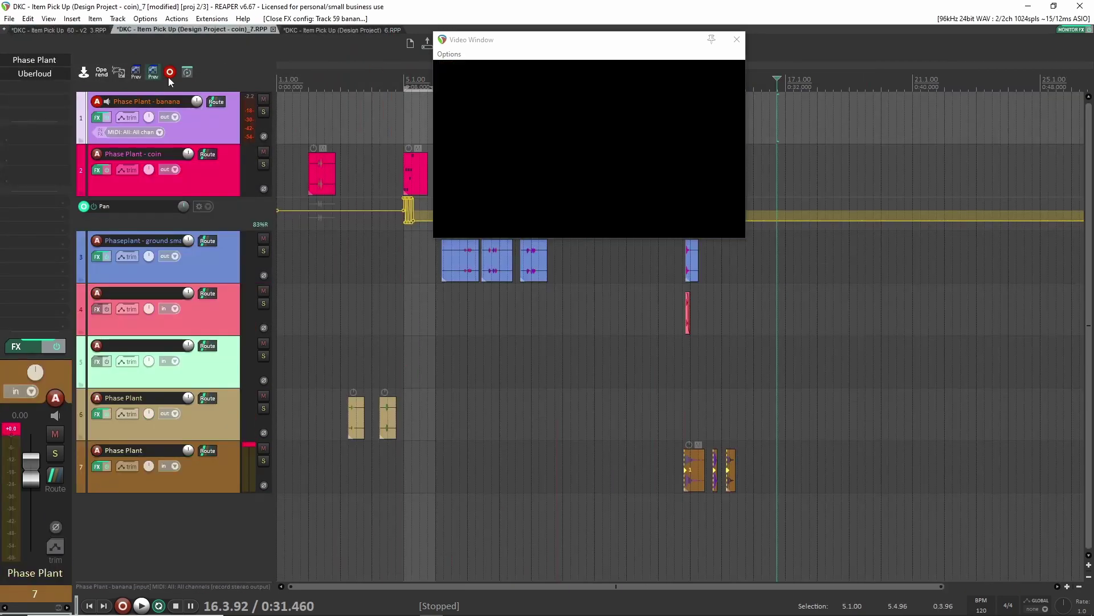
pyautogui.click(213, 138)
pyautogui.click(24, 73)
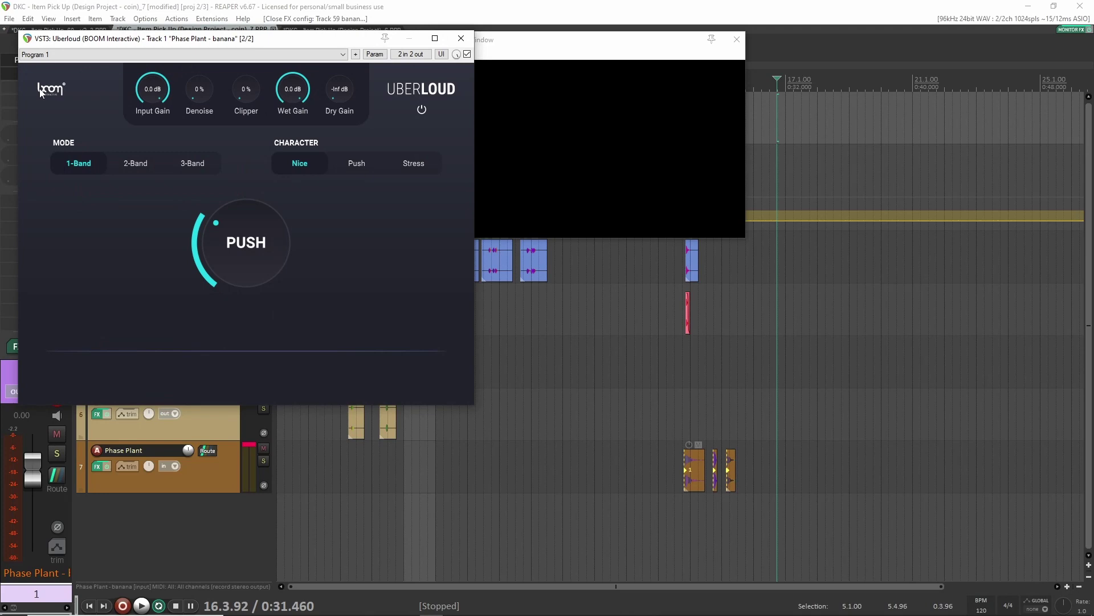
pyautogui.click(461, 38)
# Return to the Item Pick Up_60 - v2_3 project, collapse the Bananas folder and expand the Banana Coin folder
pyautogui.click(79, 29)
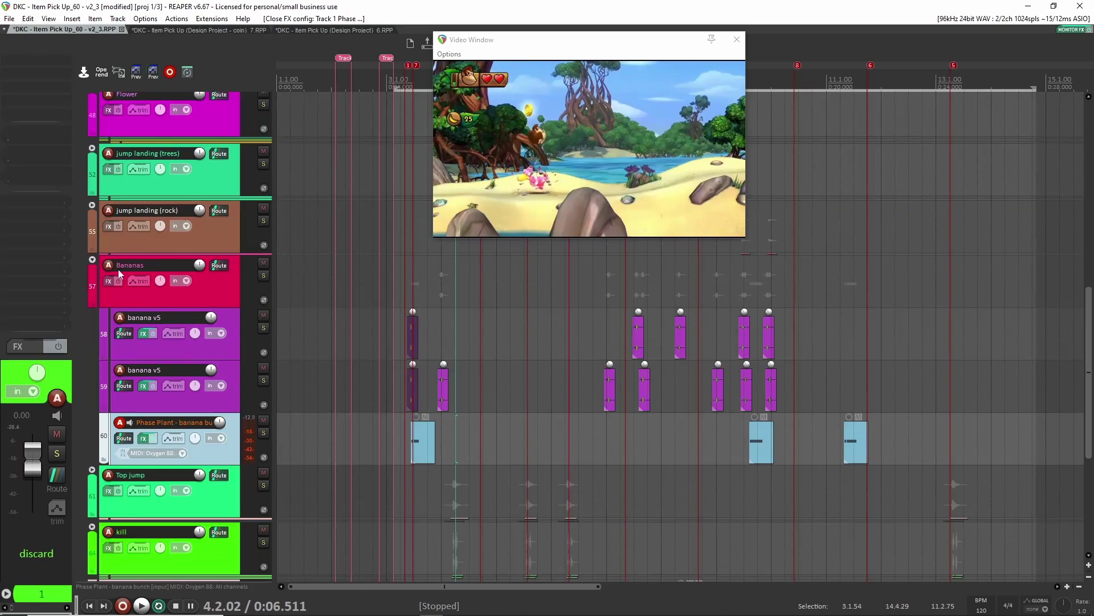
pyautogui.click(92, 260)
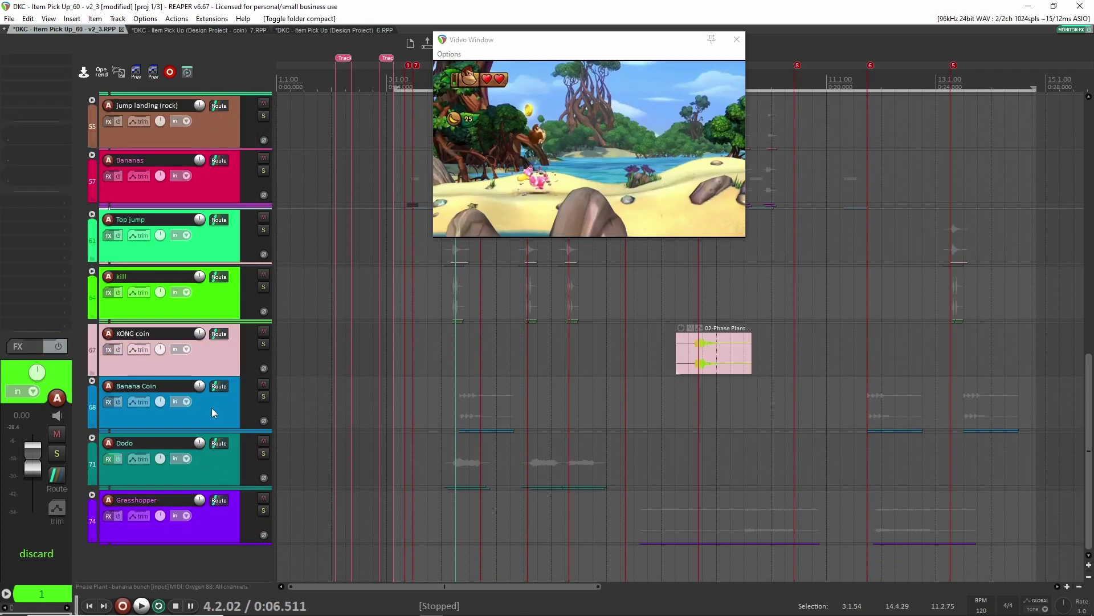
pyautogui.click(92, 381)
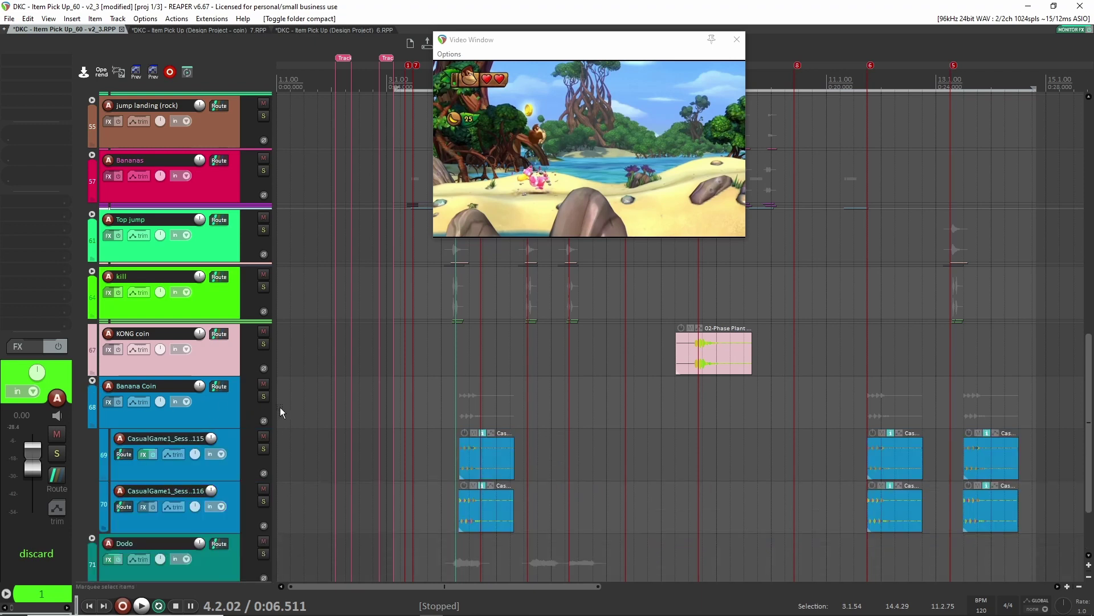
# Solo the Banana Coin folder, audition its first pickup twice from about 6.5 s, and clear the solo
pyautogui.click(257, 396)
pyautogui.click(255, 395)
pyautogui.scroll(-3, 505, 406)
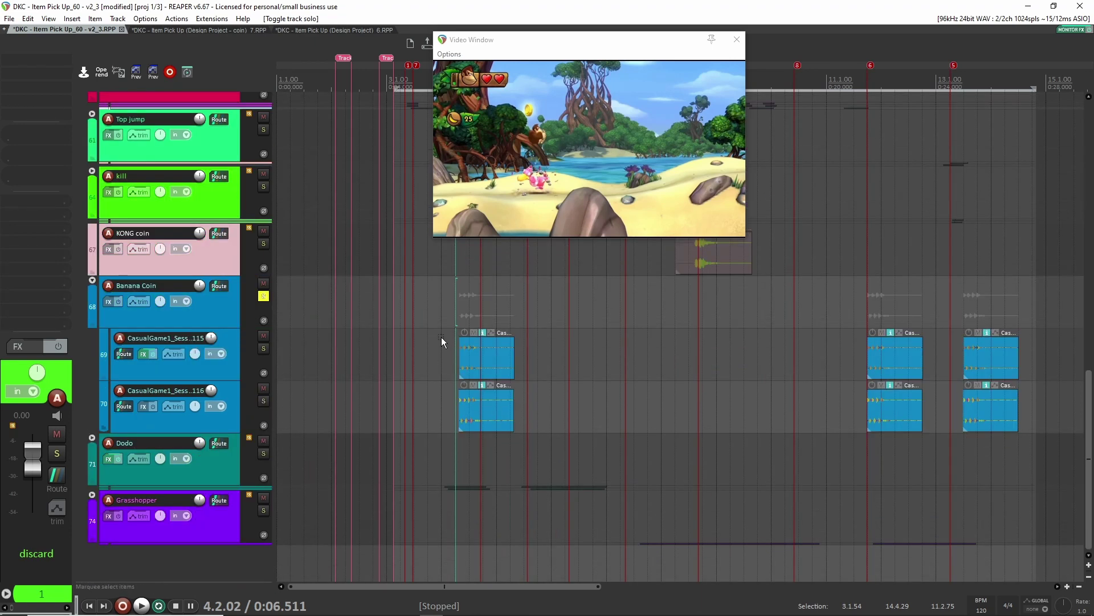
pyautogui.press('space')
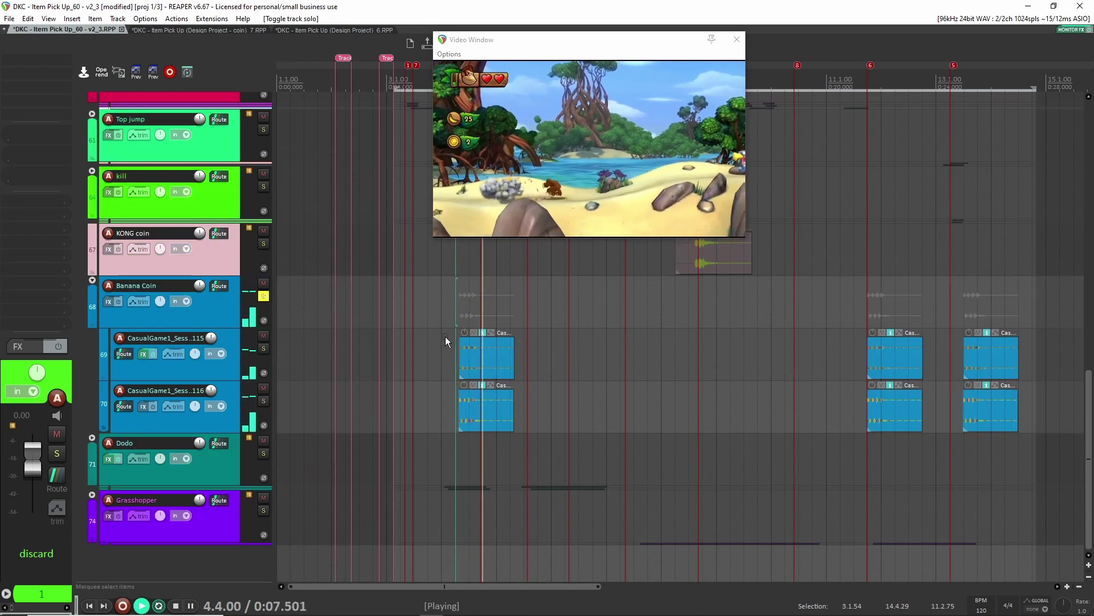
pyautogui.press('space')
pyautogui.press('space')
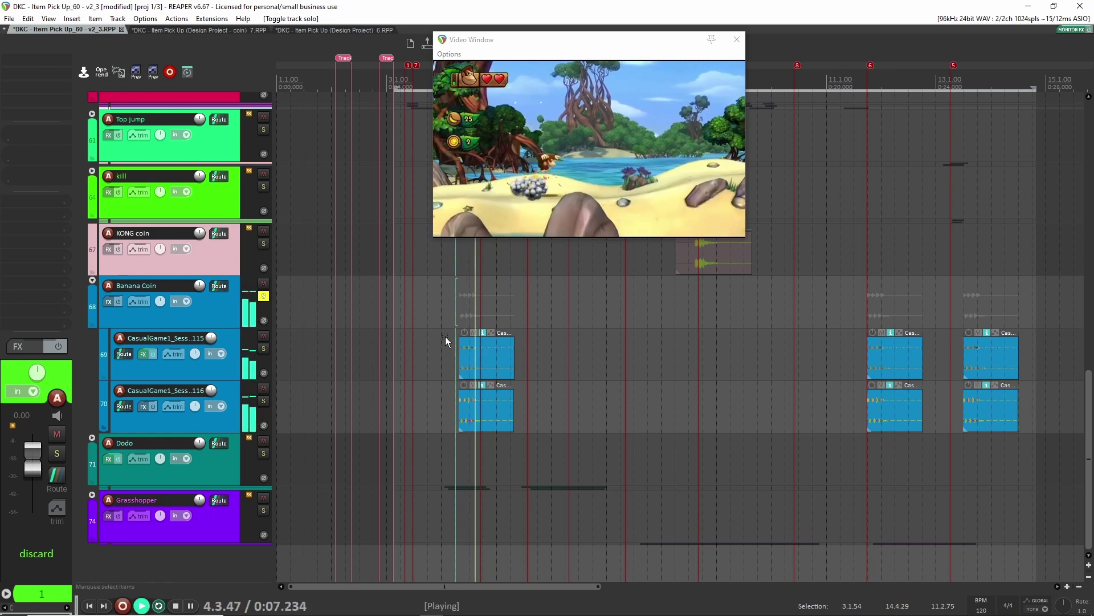
pyautogui.press('space')
pyautogui.click(225, 362)
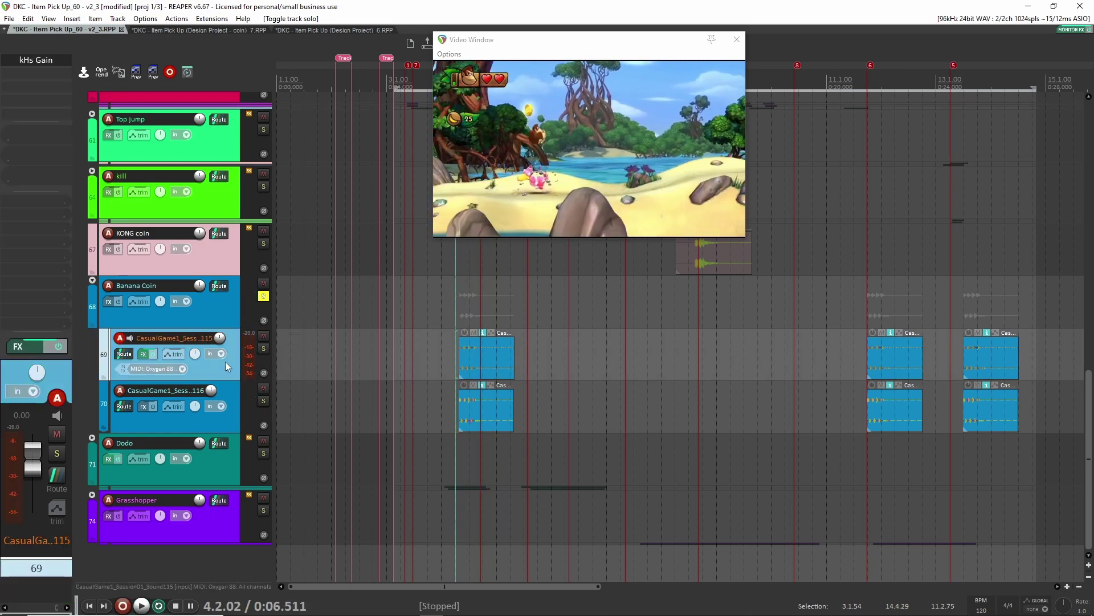
pyautogui.click(266, 296)
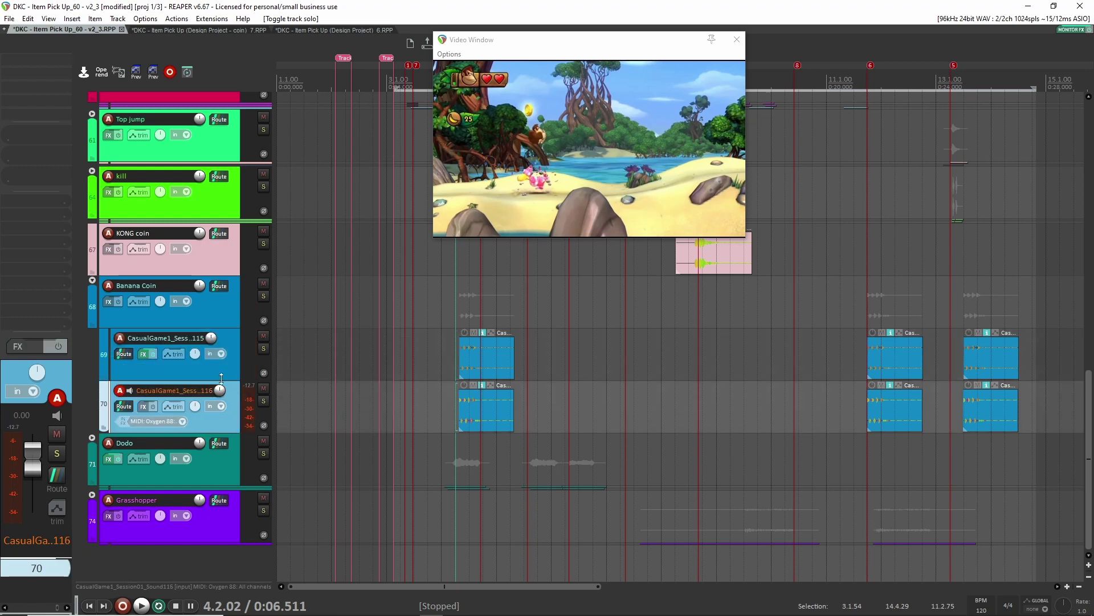
# Audition the CasualGame1 Sound115 layer of the banana coin on its own and clear its solo
pyautogui.click(264, 349)
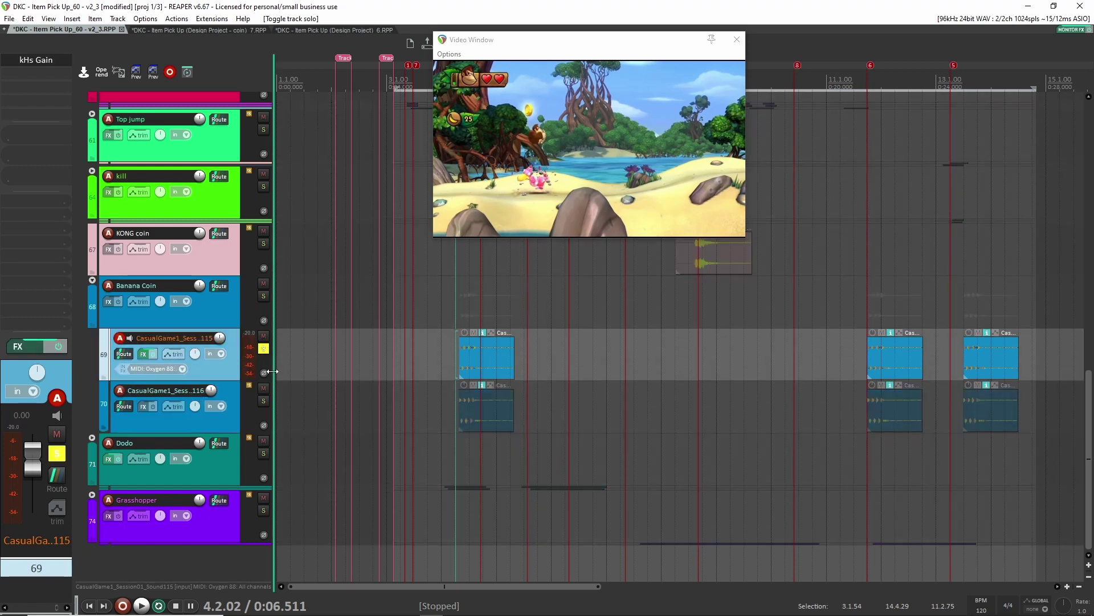
pyautogui.press('space')
# Solo the CasualGame1 layer 116 of the banana coin and audition it from about 6.5 s
pyautogui.press('space')
pyautogui.click(266, 350)
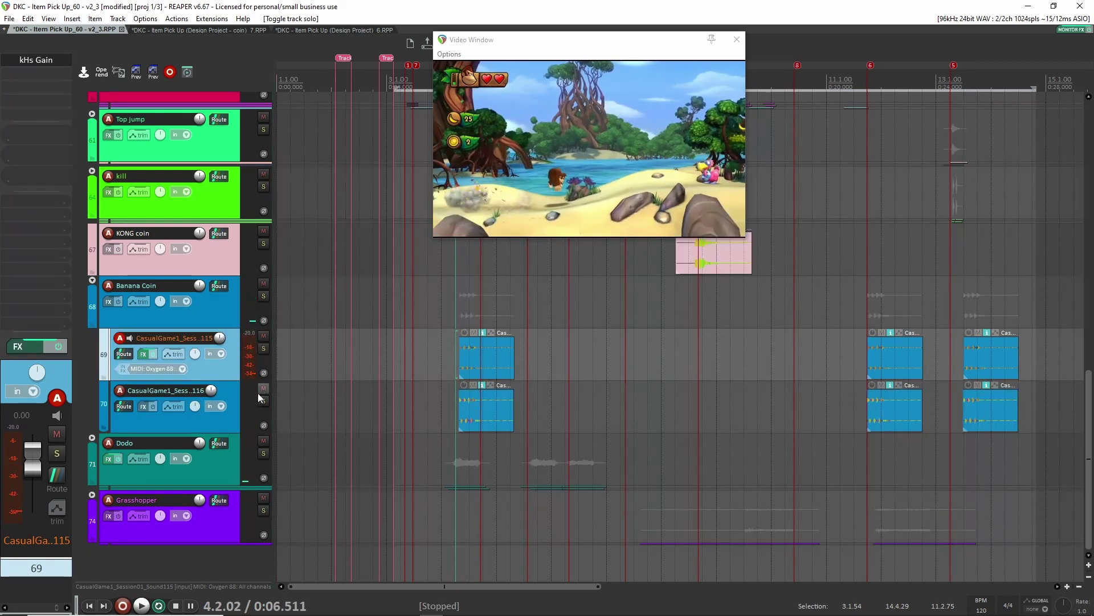
pyautogui.click(264, 401)
pyautogui.press('space')
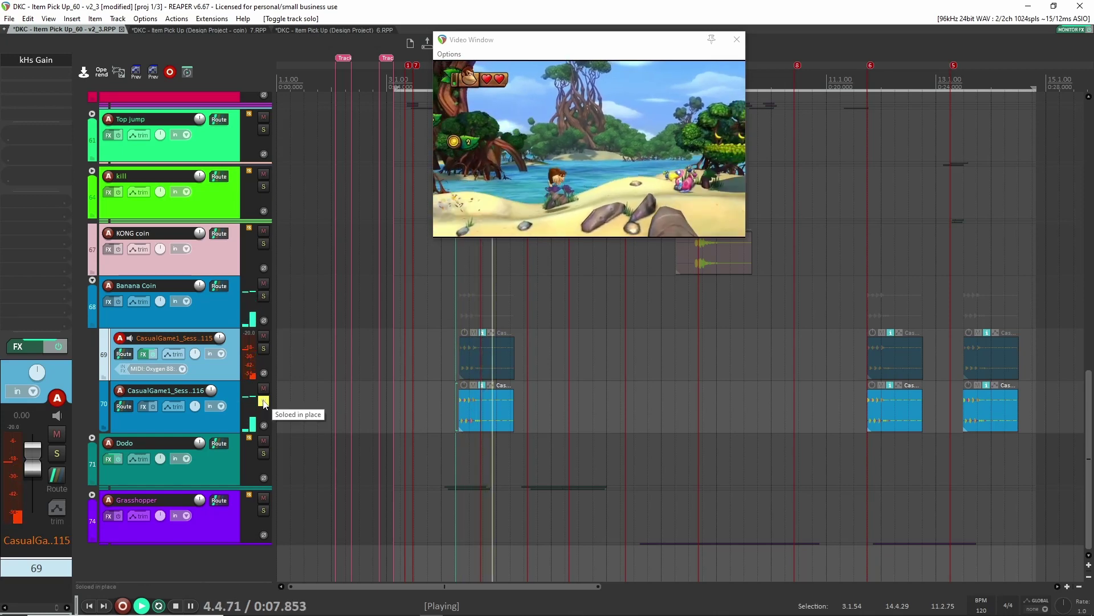
pyautogui.press('space')
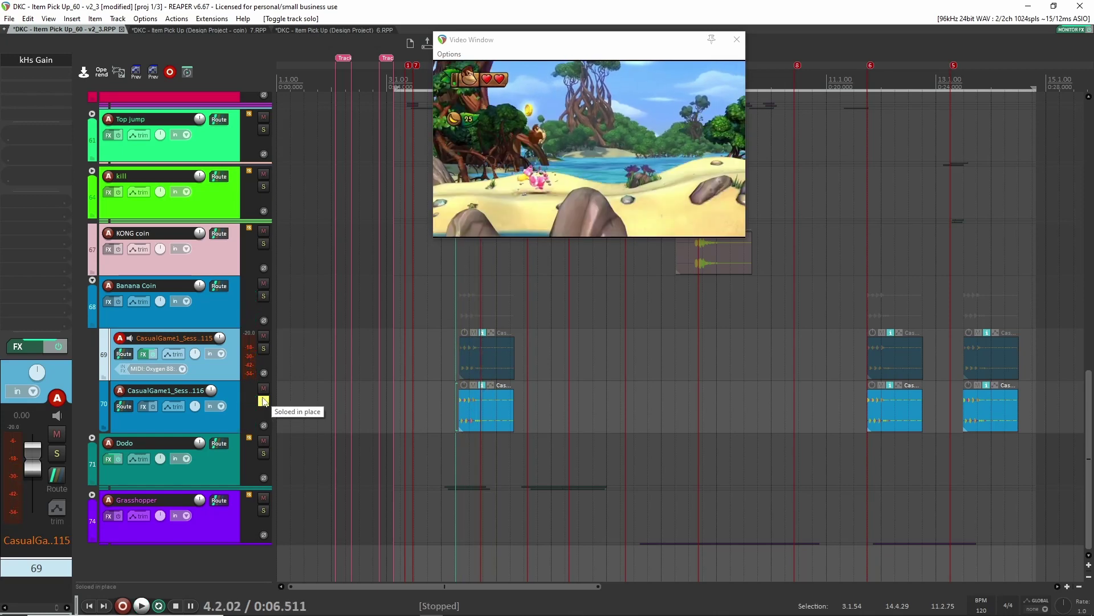
# Add the Sound115 layer and the Banana Coin folder to the solo, audition both layers together, and clear all three solos
pyautogui.click(263, 348)
pyautogui.click(264, 296)
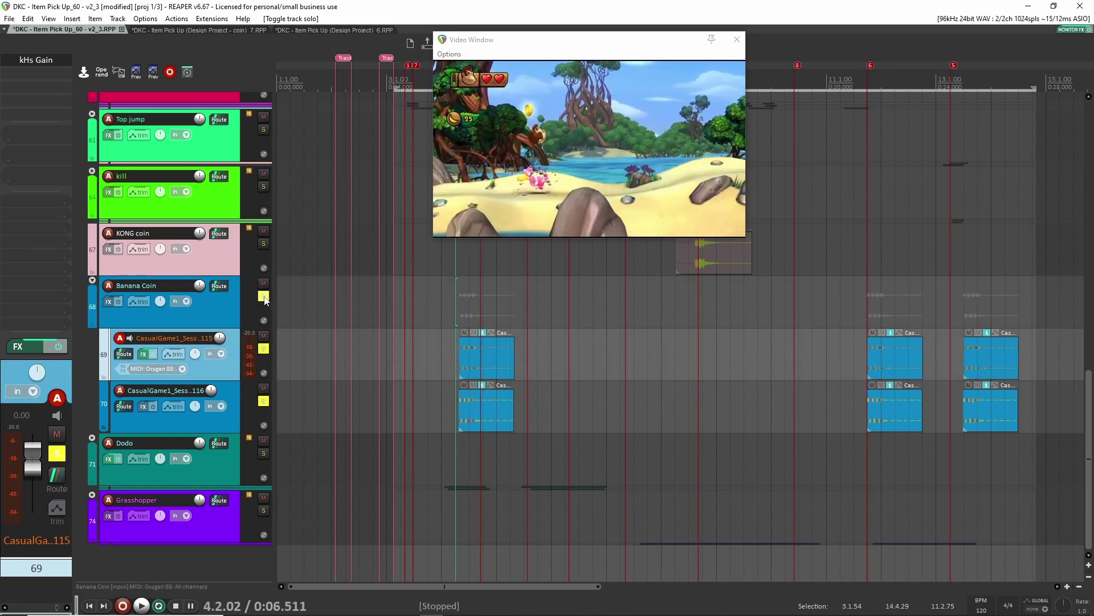
pyautogui.press('space')
pyautogui.press('space')
pyautogui.press('space')
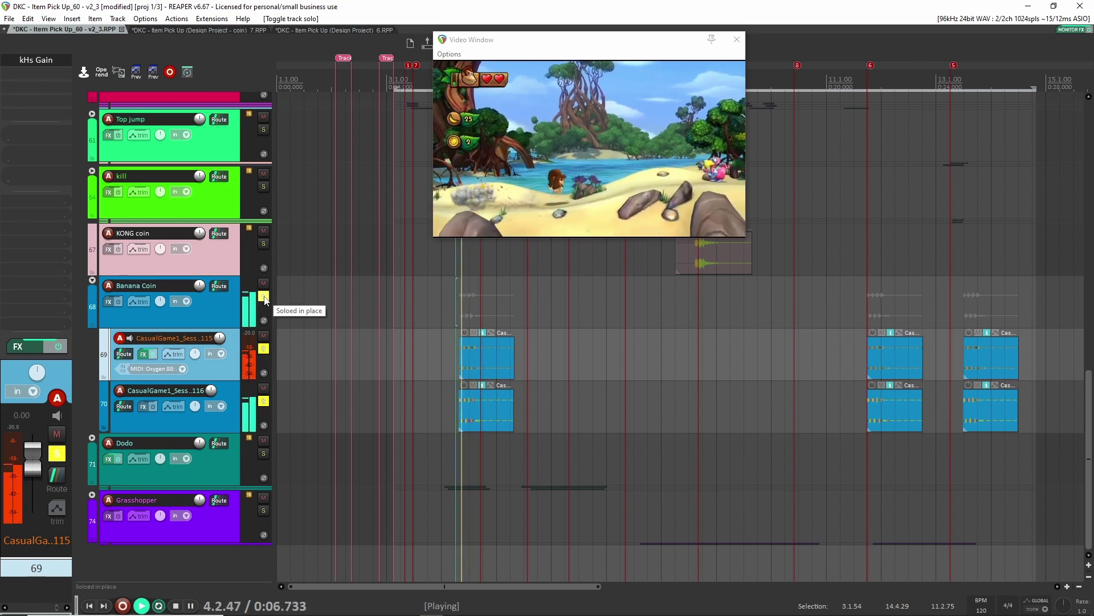
pyautogui.press('space')
pyautogui.click(263, 295)
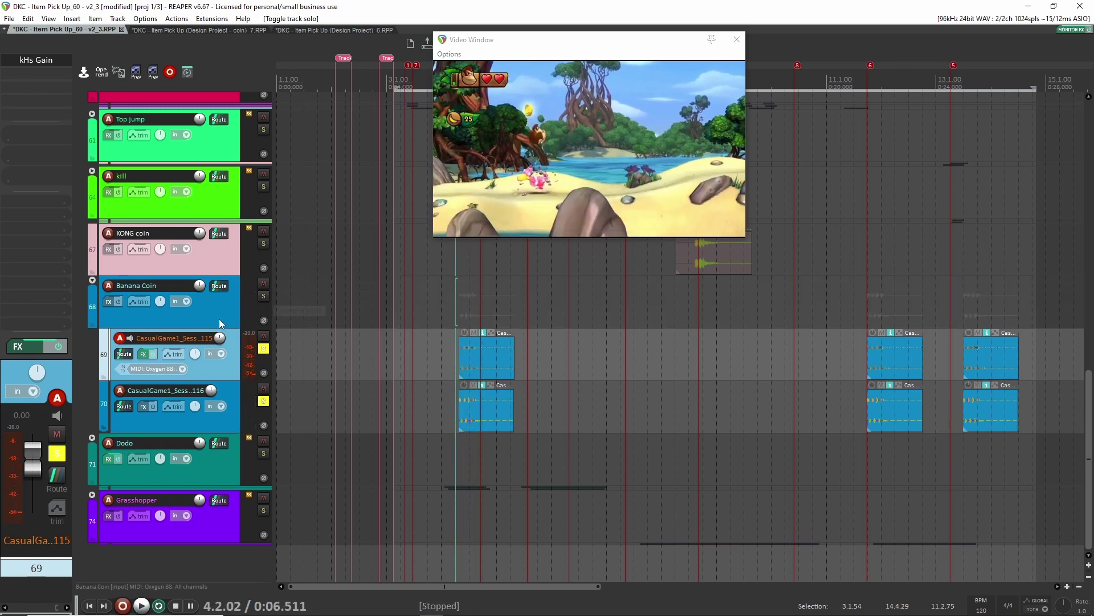
pyautogui.click(263, 348)
pyautogui.click(262, 401)
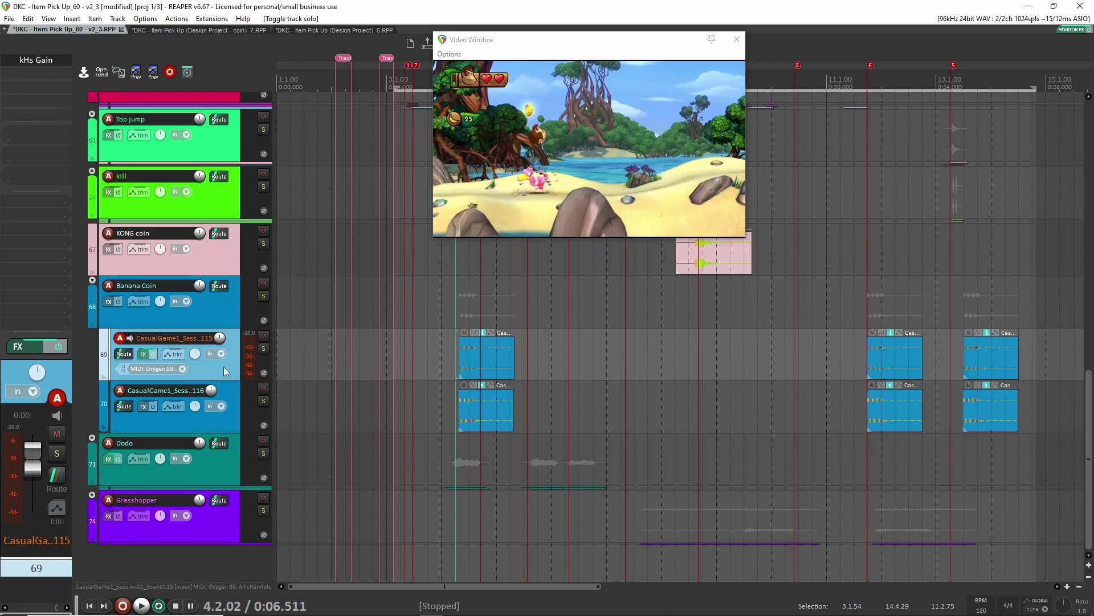
# Collapse the Banana Coin folder and switch to the Design Project - coin project
pyautogui.scroll(3, 224, 367)
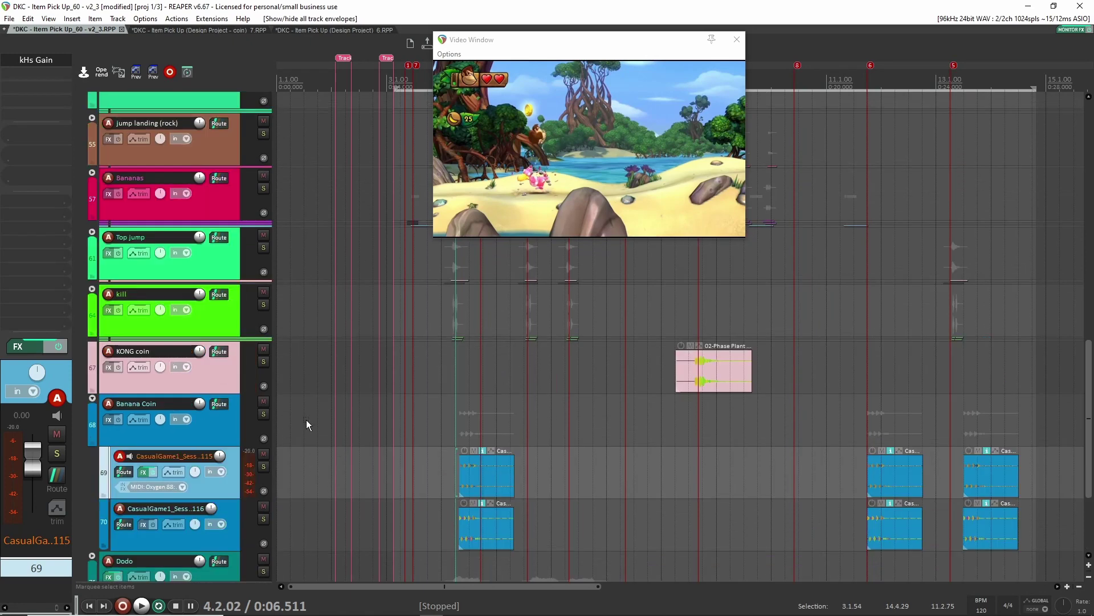
pyautogui.click(224, 432)
pyautogui.click(216, 30)
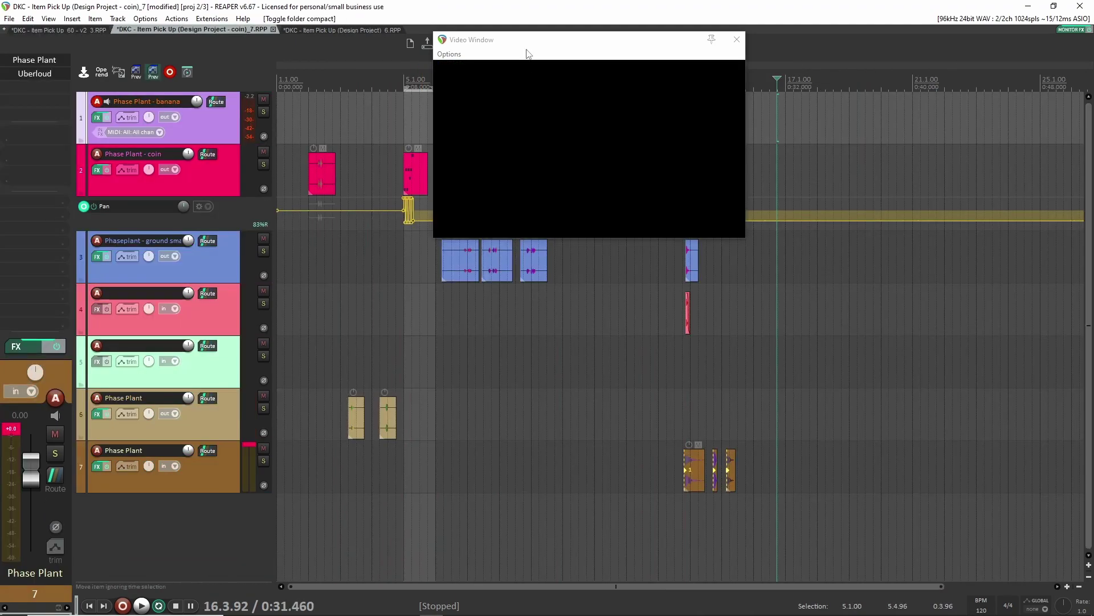
# Close the video window and examine the notes of the bar 5 MIDI item on the Phase Plant - coin track
pyautogui.click(737, 39)
pyautogui.scroll(4, 483, 163)
pyautogui.scroll(2, 487, 159)
pyautogui.click(487, 152)
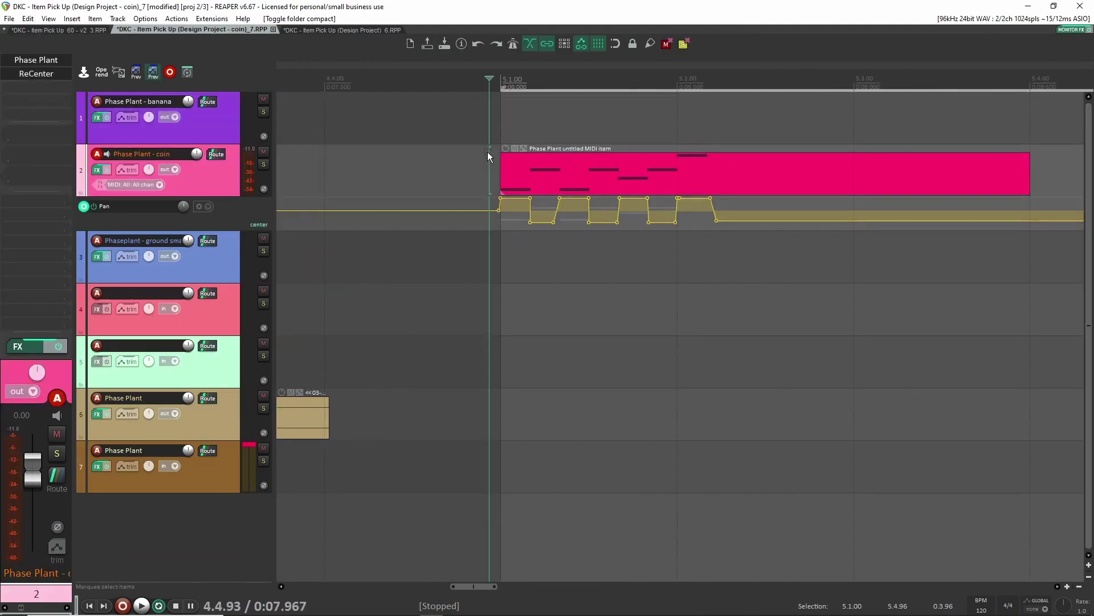
pyautogui.click(497, 124)
pyautogui.moveTo(614, 153); pyautogui.dragTo(469, 143)
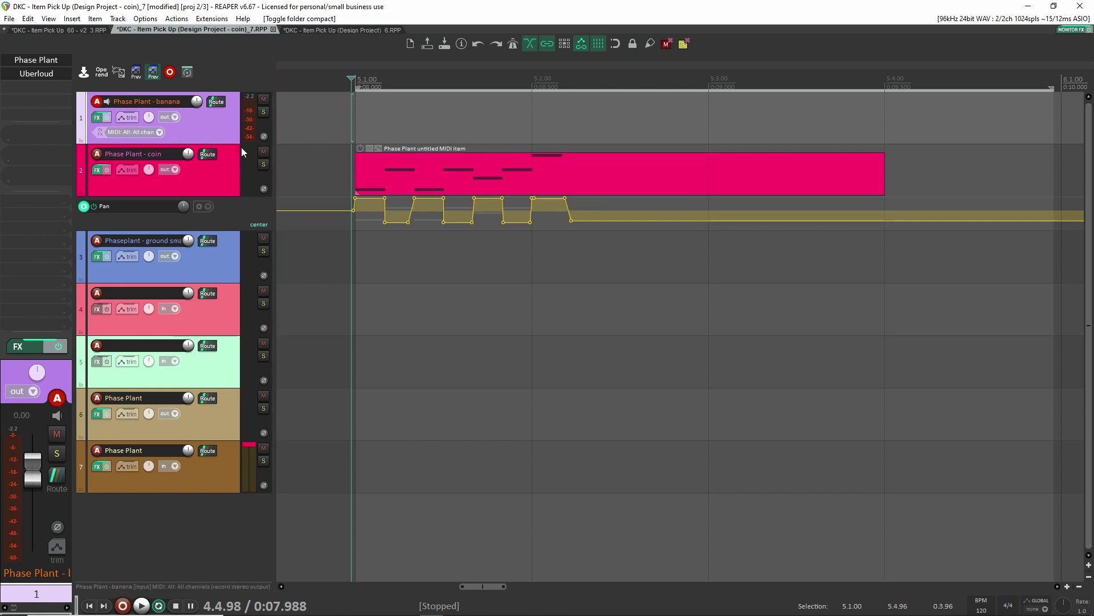
pyautogui.click(364, 174)
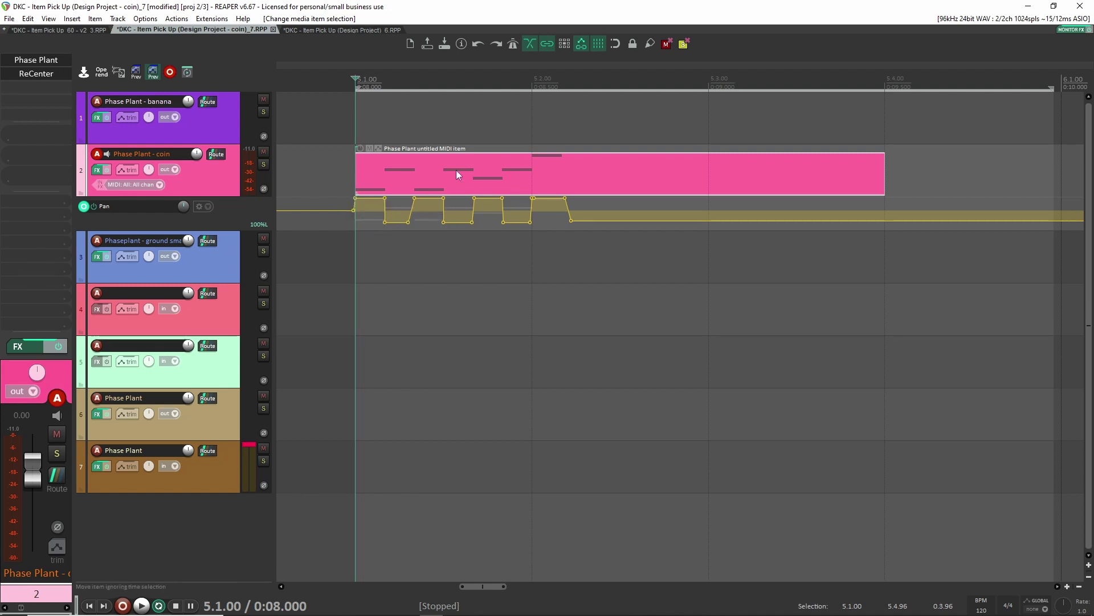
pyautogui.doubleClick(423, 173)
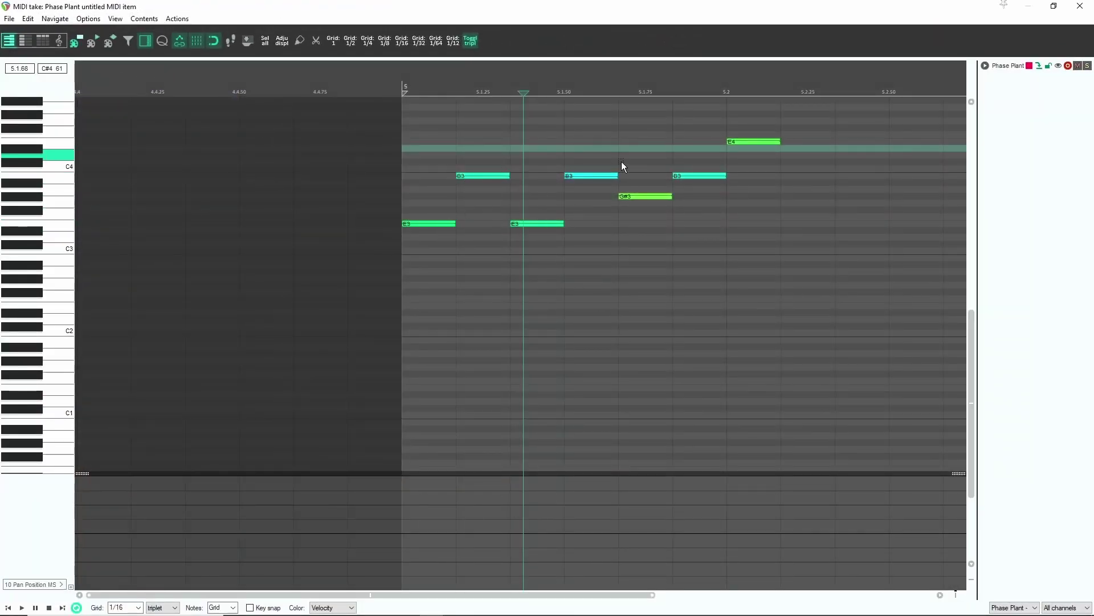
pyautogui.click(1080, 6)
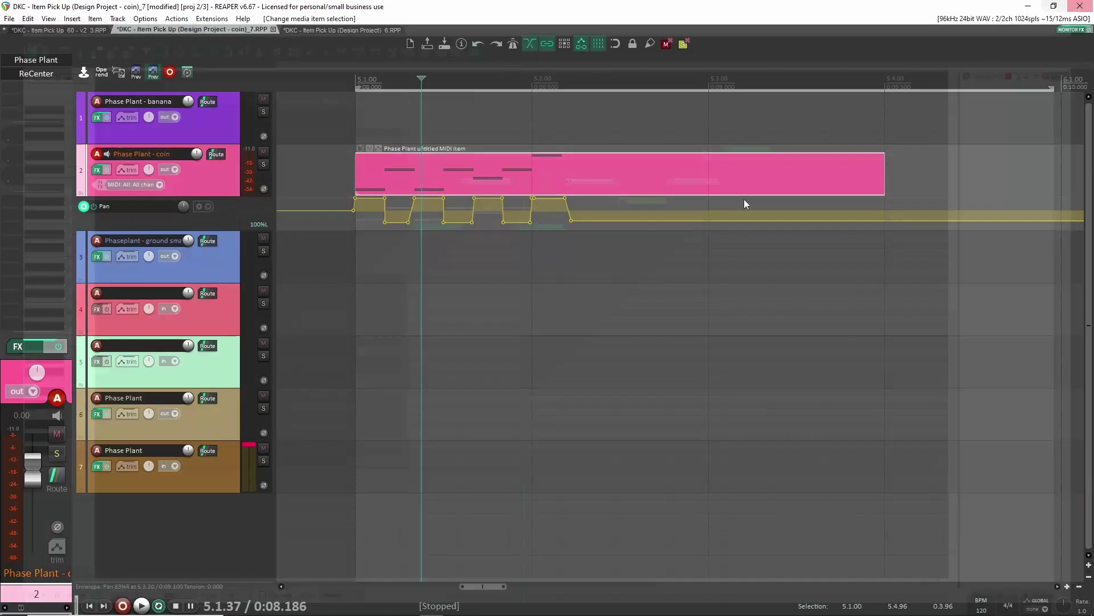
# Solo the Phase Plant - coin track and audition its MIDI item from the start of bar 5
pyautogui.click(263, 165)
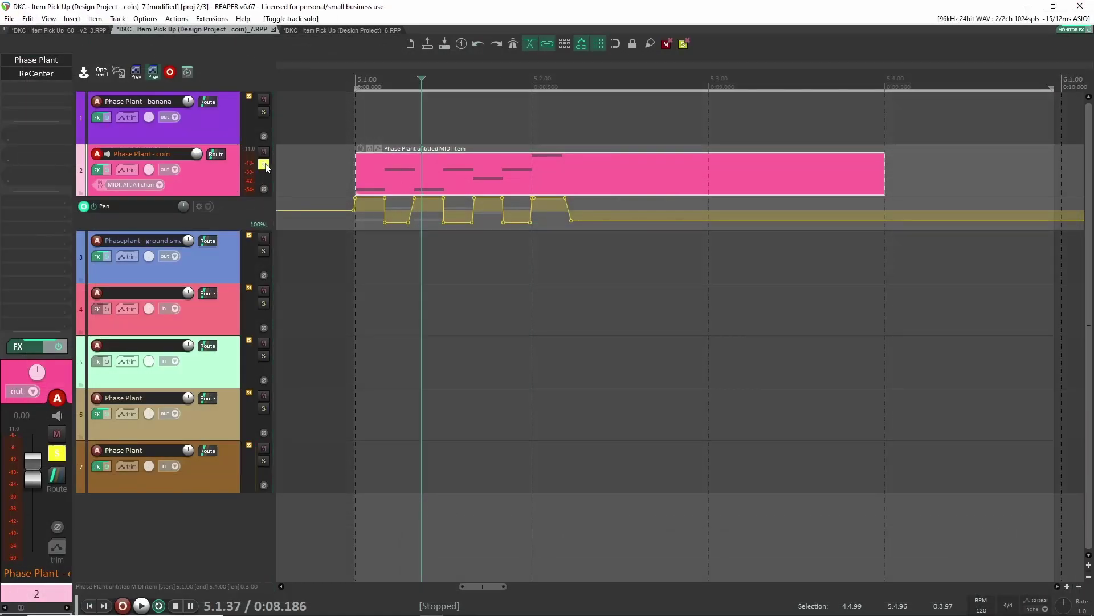
pyautogui.click(355, 139)
pyautogui.press('space')
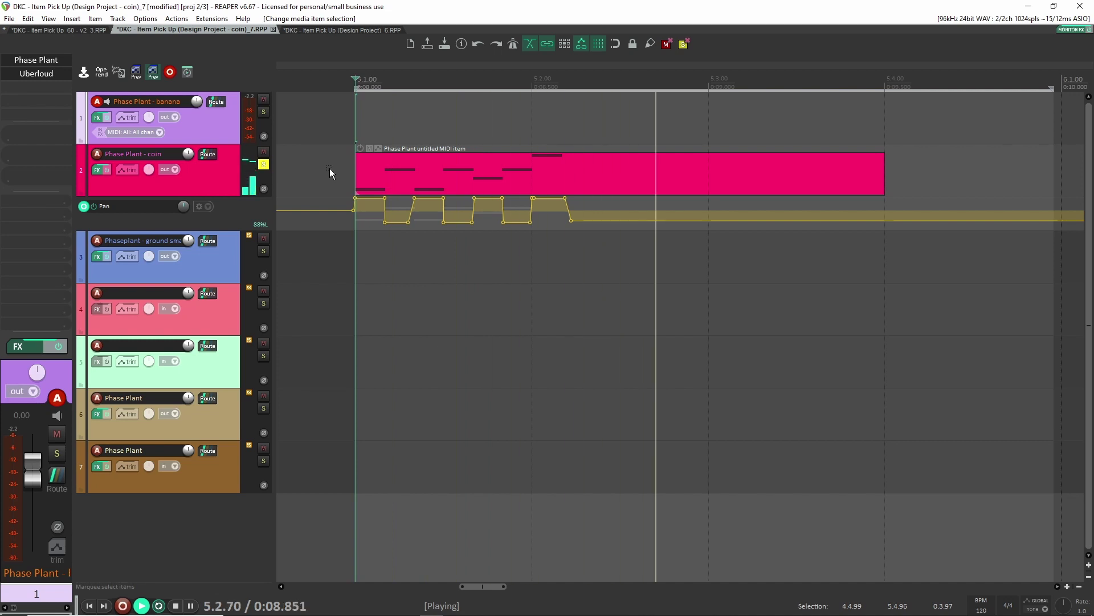
pyautogui.press('space')
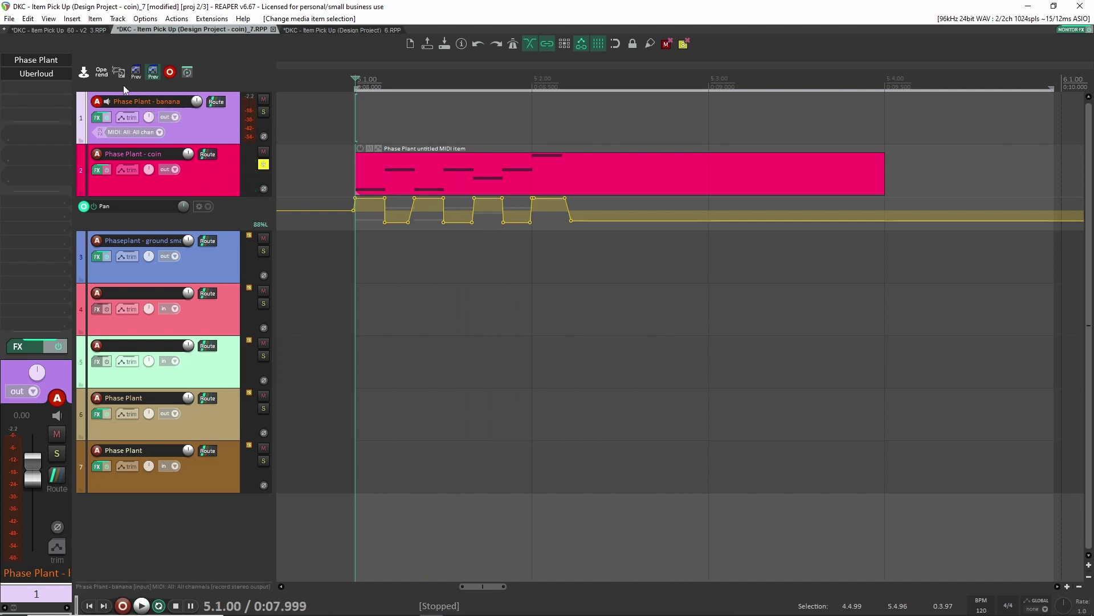
# Inspect the coin track's Phase Plant patch, try a sample start offset of 14%, and reset the offset to the beginning
pyautogui.click(155, 180)
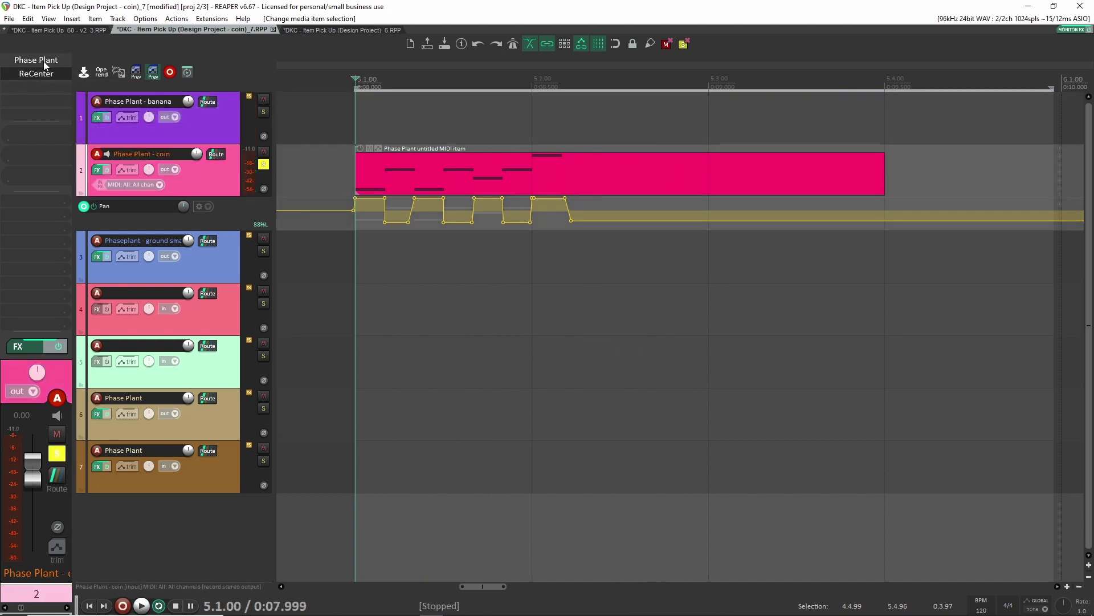
pyautogui.click(28, 62)
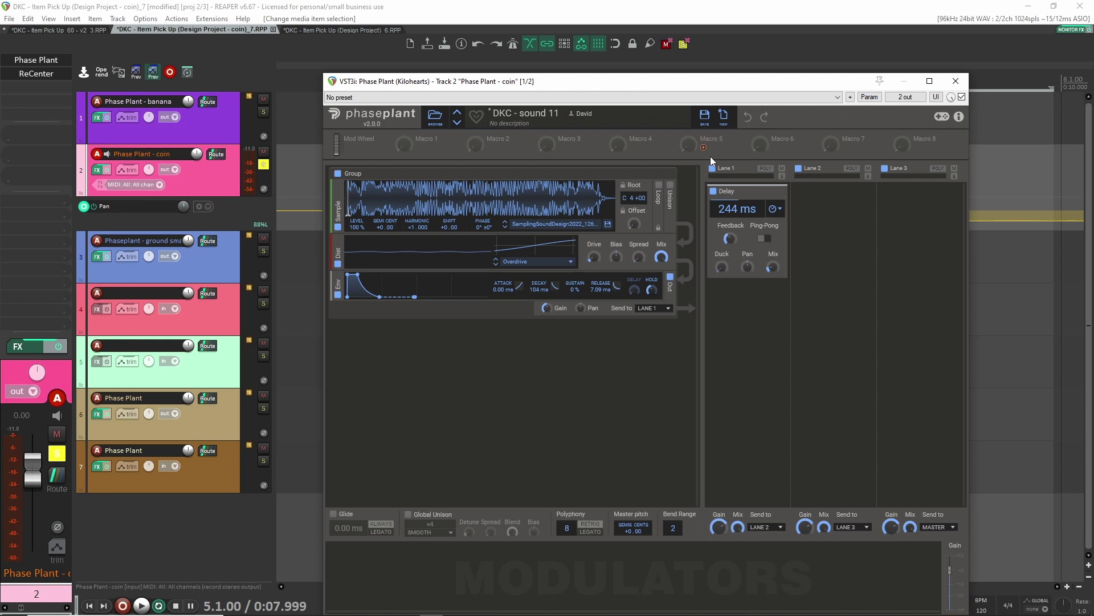
pyautogui.moveTo(353, 192)
pyautogui.mouseDown()
pyautogui.moveTo(356, 204)
pyautogui.moveTo(382, 203)
pyautogui.mouseUp()
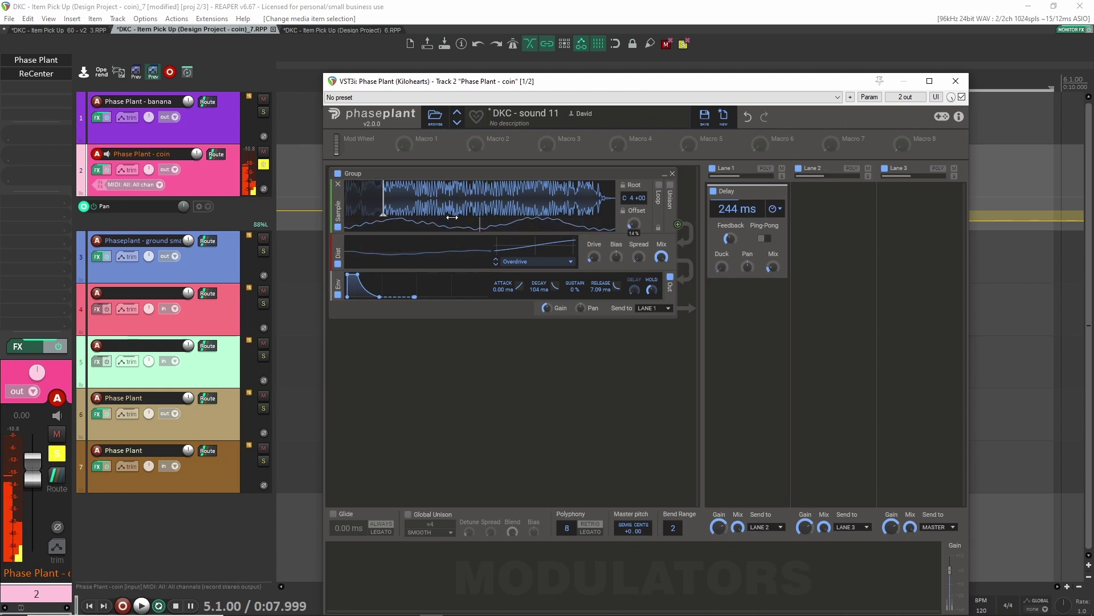
pyautogui.moveTo(384, 199); pyautogui.dragTo(358, 186)
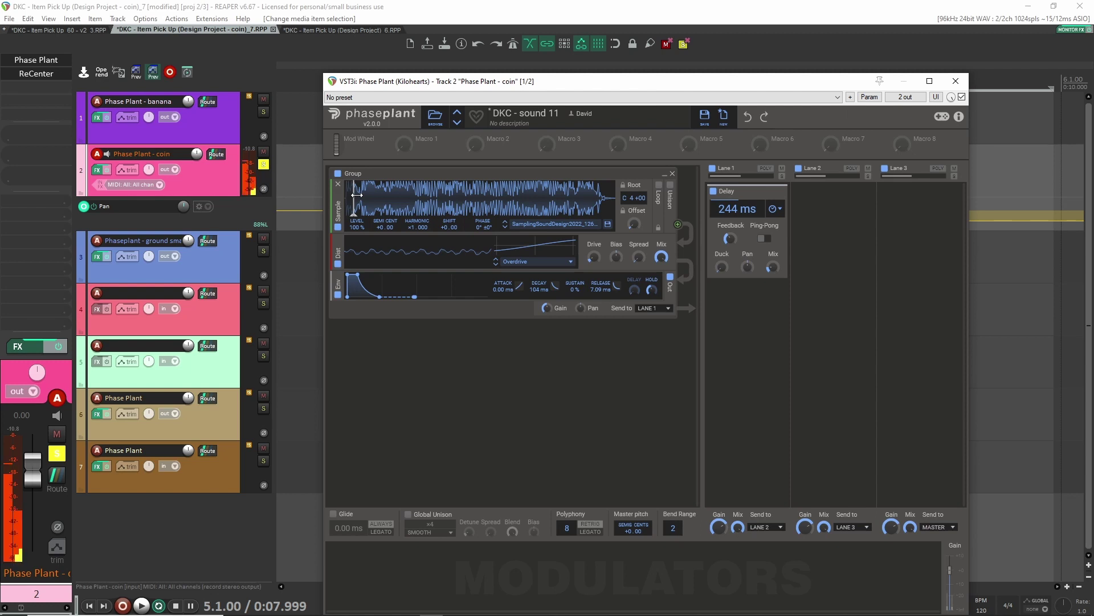
pyautogui.doubleClick(357, 195)
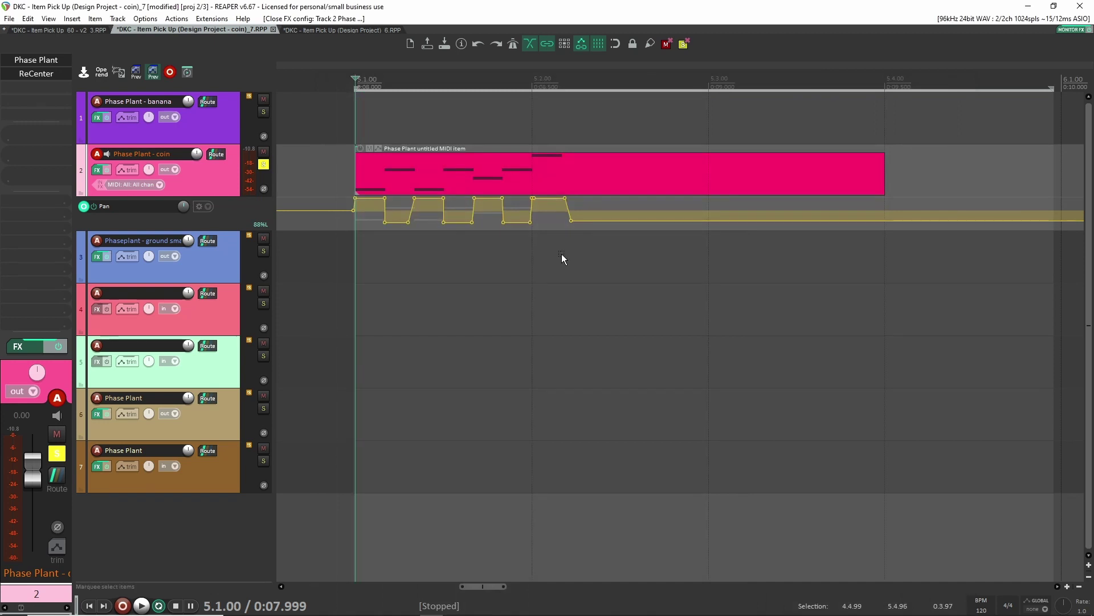
# Switch to the DKC - Item Pick Up_60 - v2_3 project, expand the Banana Coin folder and solo it
pyautogui.scroll(-5, 562, 252)
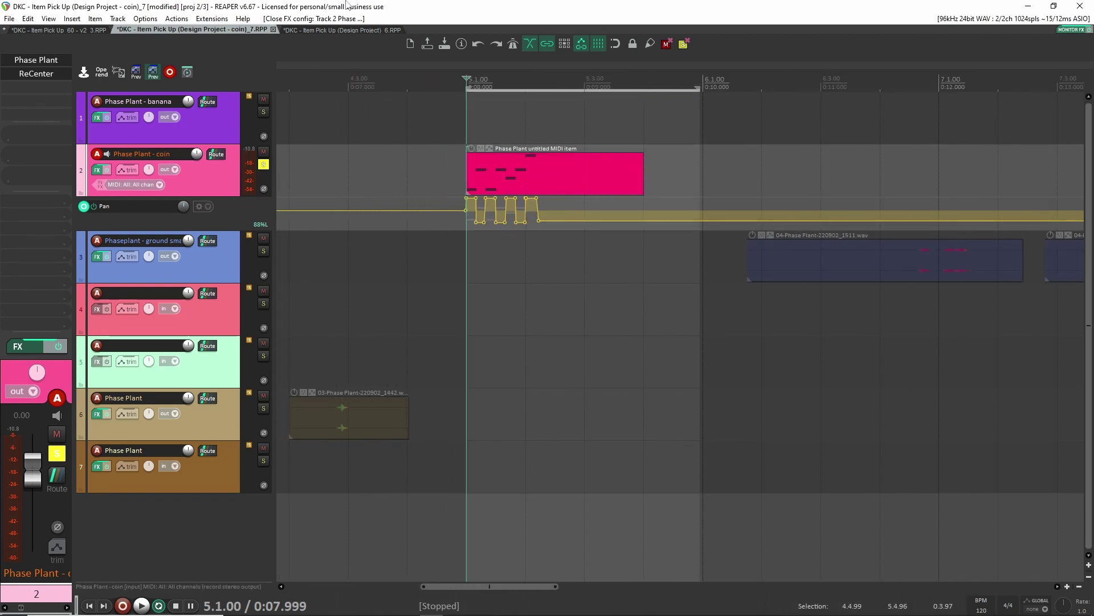
pyautogui.click(34, 32)
pyautogui.scroll(3, 513, 419)
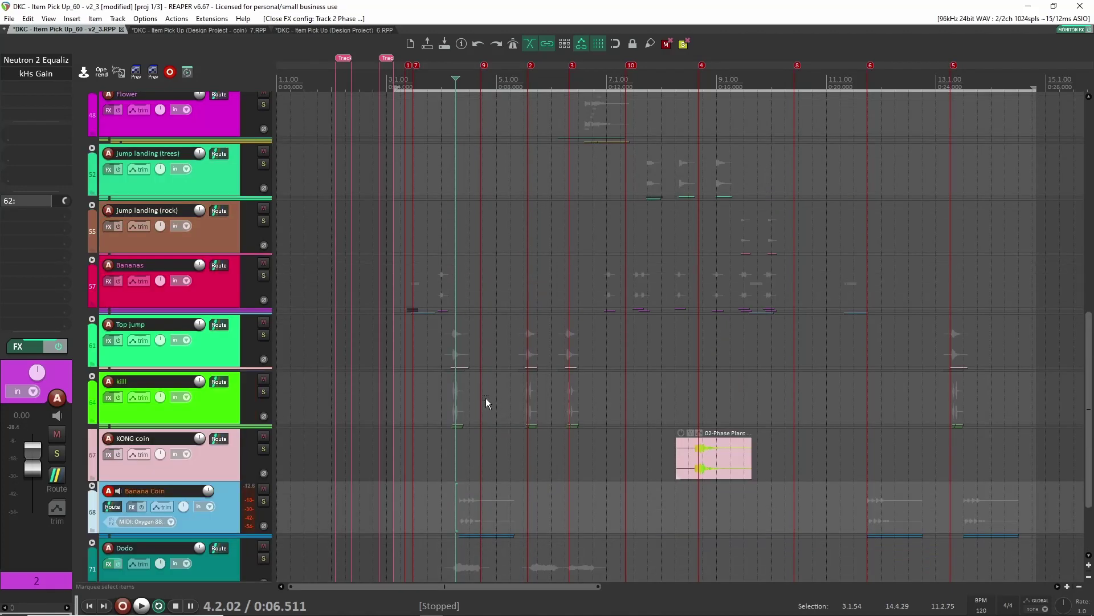
pyautogui.scroll(-3, 155, 452)
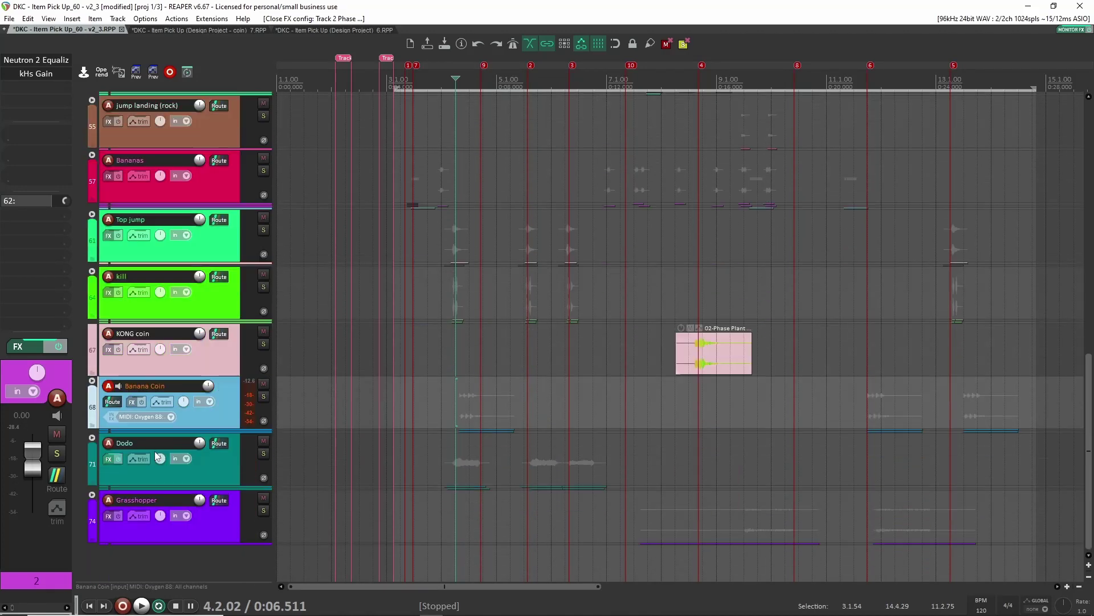
pyautogui.click(92, 380)
pyautogui.scroll(-2, 464, 395)
pyautogui.click(262, 295)
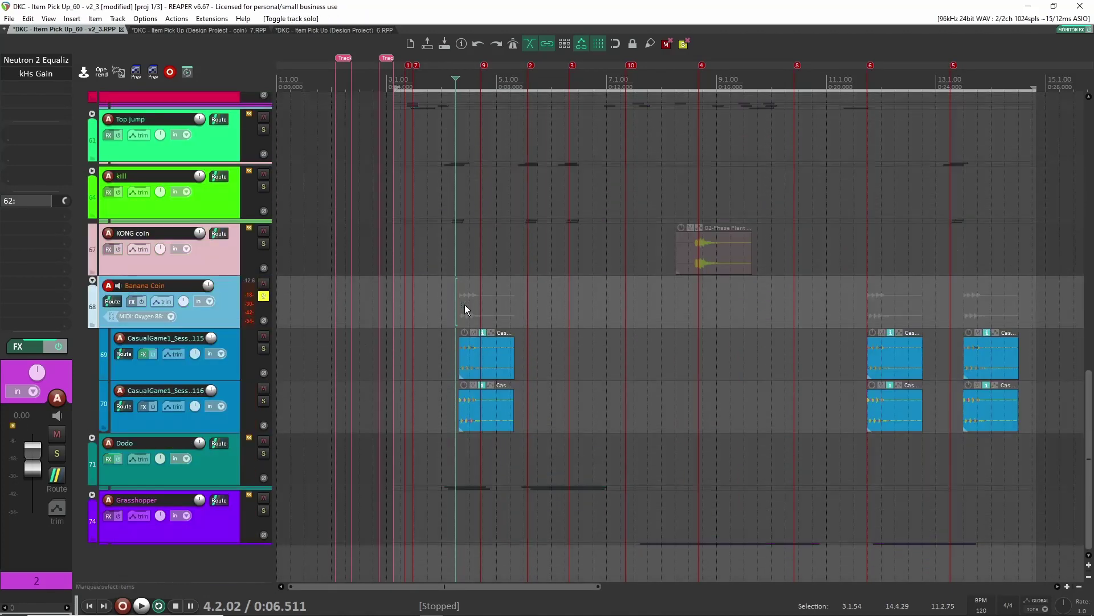
# Check the effects on the Banana Coin folder and its two layers, viewing kHs Gain on the Sound115 layer
pyautogui.click(231, 362)
pyautogui.click(230, 318)
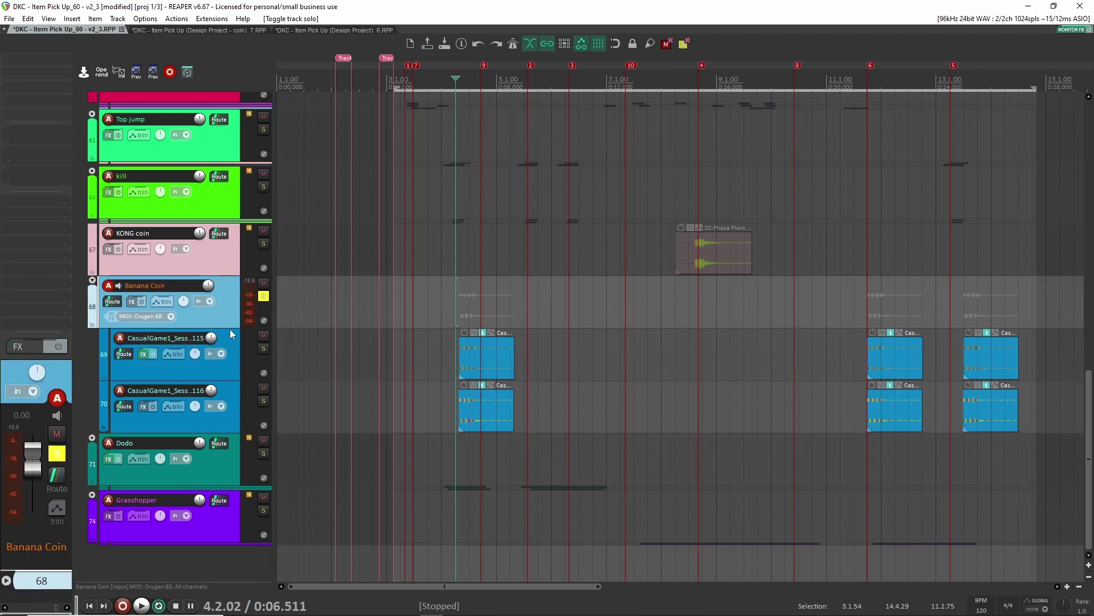
pyautogui.click(231, 365)
pyautogui.click(231, 402)
pyautogui.click(230, 361)
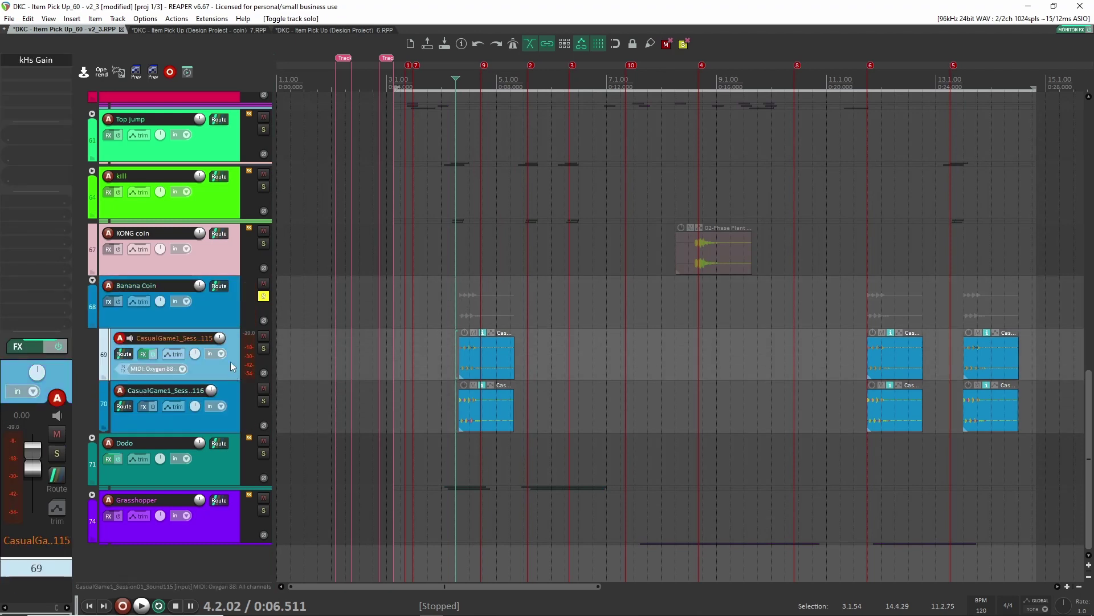
pyautogui.click(35, 64)
pyautogui.click(140, 38)
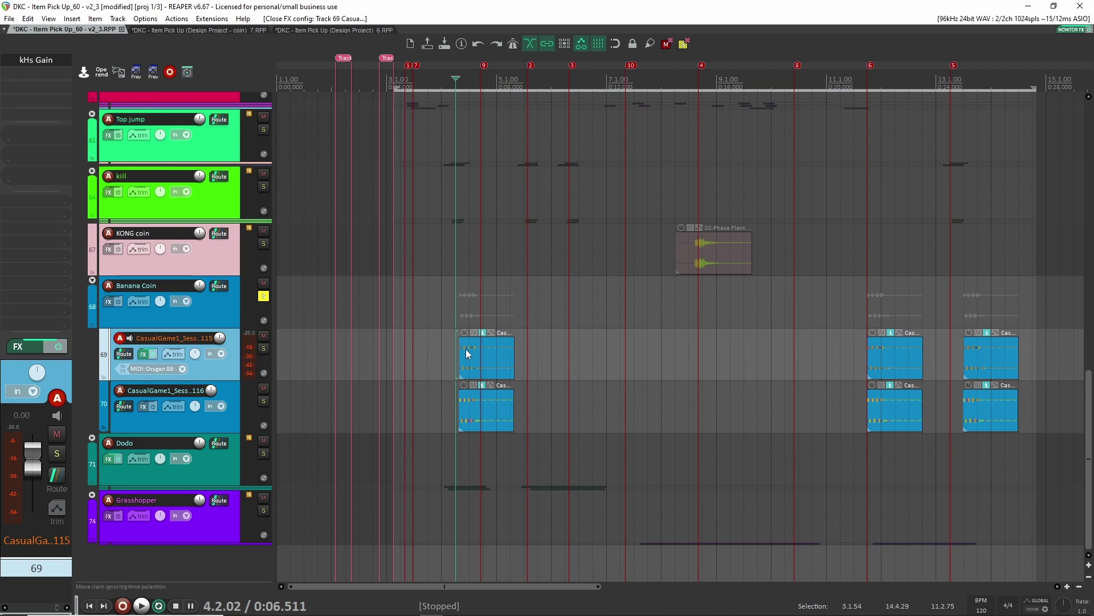
# Audition the soloed Banana Coin, clear its solo, and play the full mix against the video from about 6.5 s
pyautogui.press('space')
pyautogui.press('space')
pyautogui.click(263, 296)
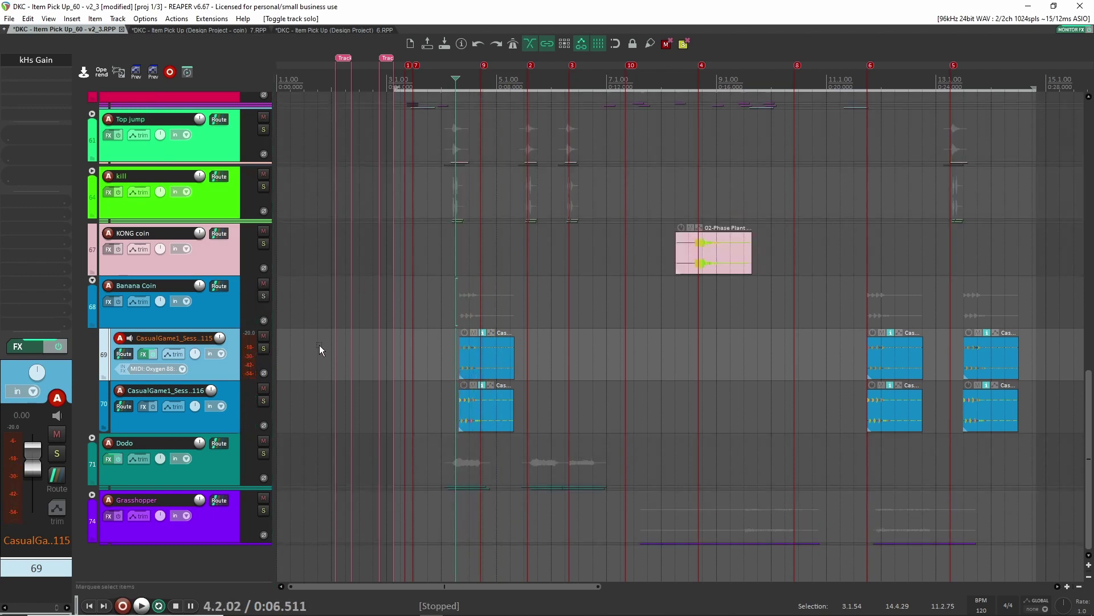
pyautogui.press('space')
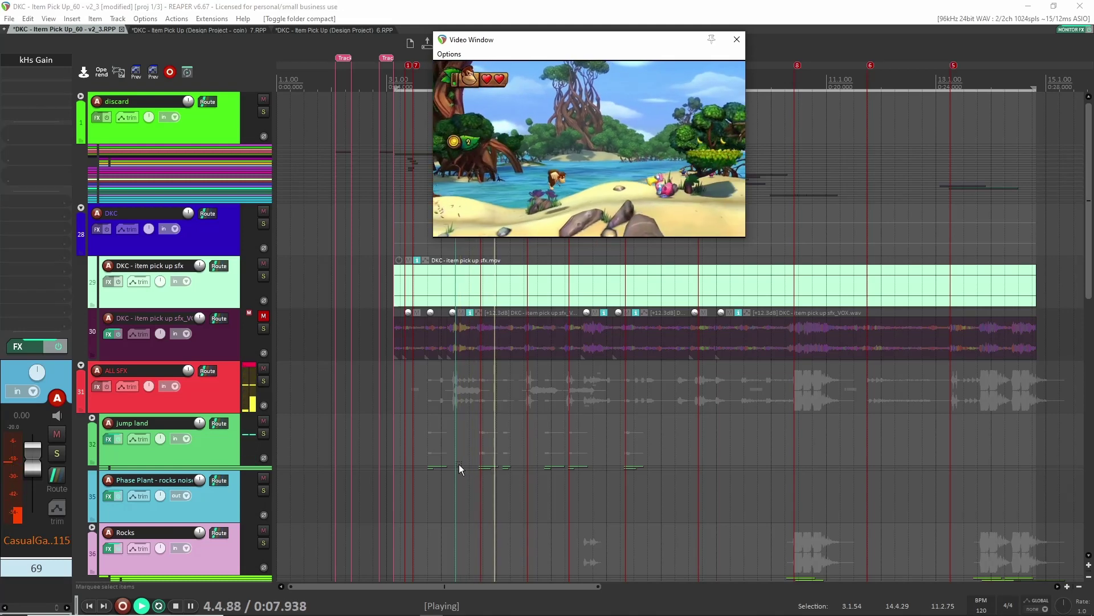
pyautogui.press('space')
# Expand the Dodo folder and place the edit cursor at about 6.2 s, near the start of its first sound
pyautogui.scroll(-10, 447, 463)
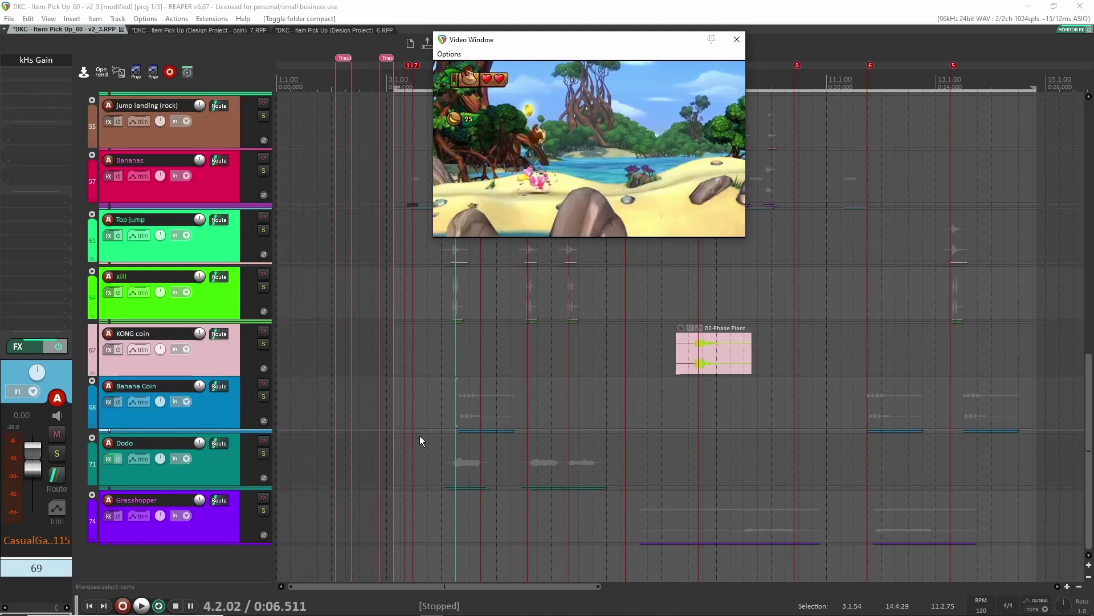
pyautogui.click(217, 469)
pyautogui.click(91, 437)
pyautogui.scroll(2, 449, 479)
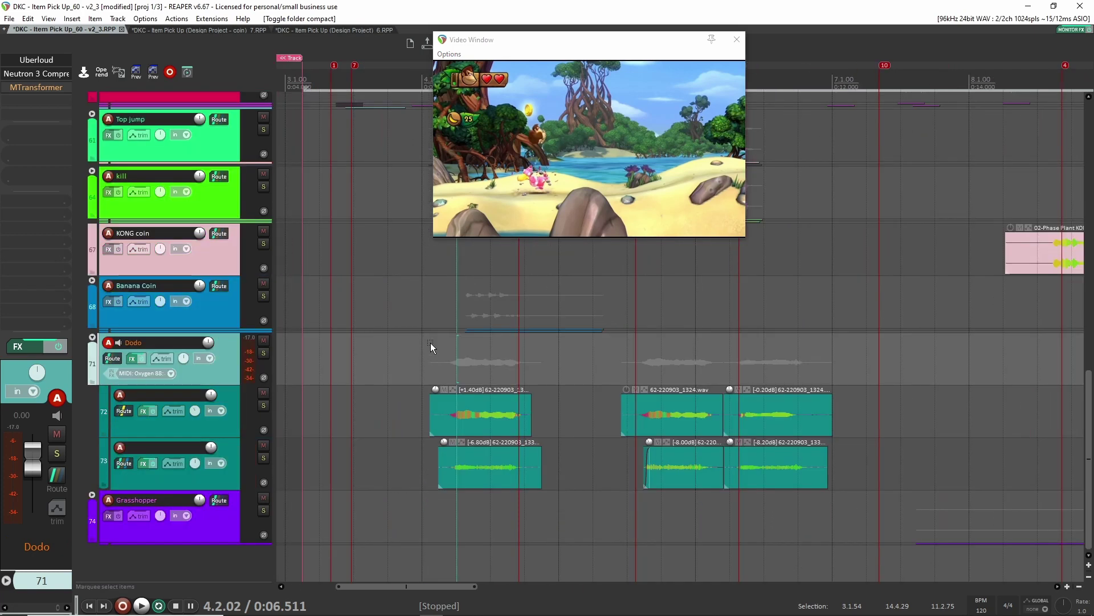
pyautogui.click(435, 344)
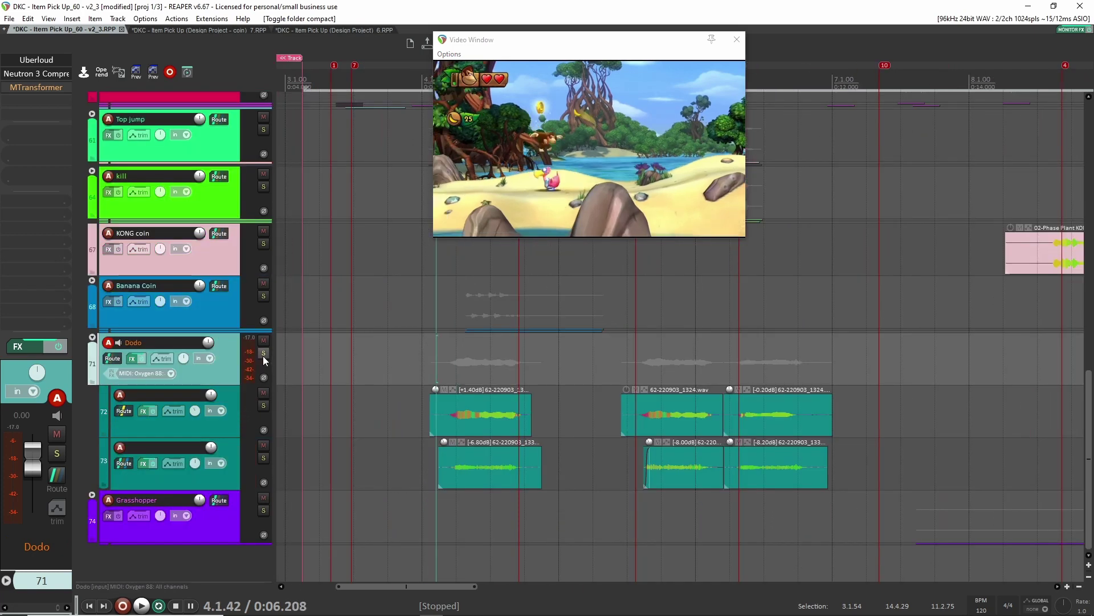
# Bypass the effects on both Dodo layers and remove MTransformer from the Dodo folder track
pyautogui.click(263, 355)
pyautogui.click(263, 355)
pyautogui.click(236, 419)
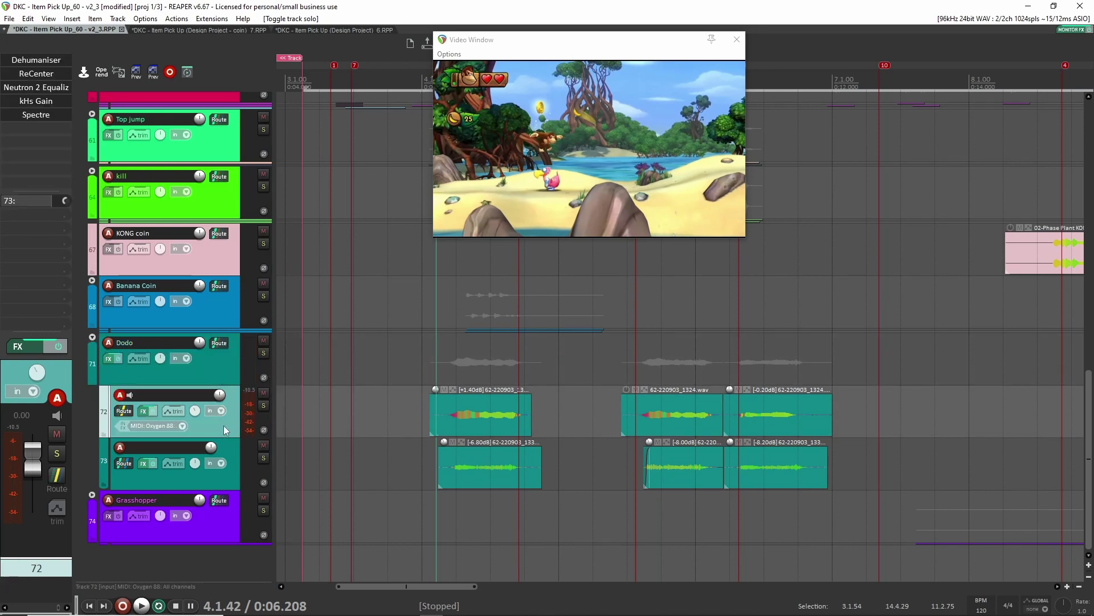
pyautogui.click(190, 473)
pyautogui.click(61, 346)
pyautogui.click(62, 347)
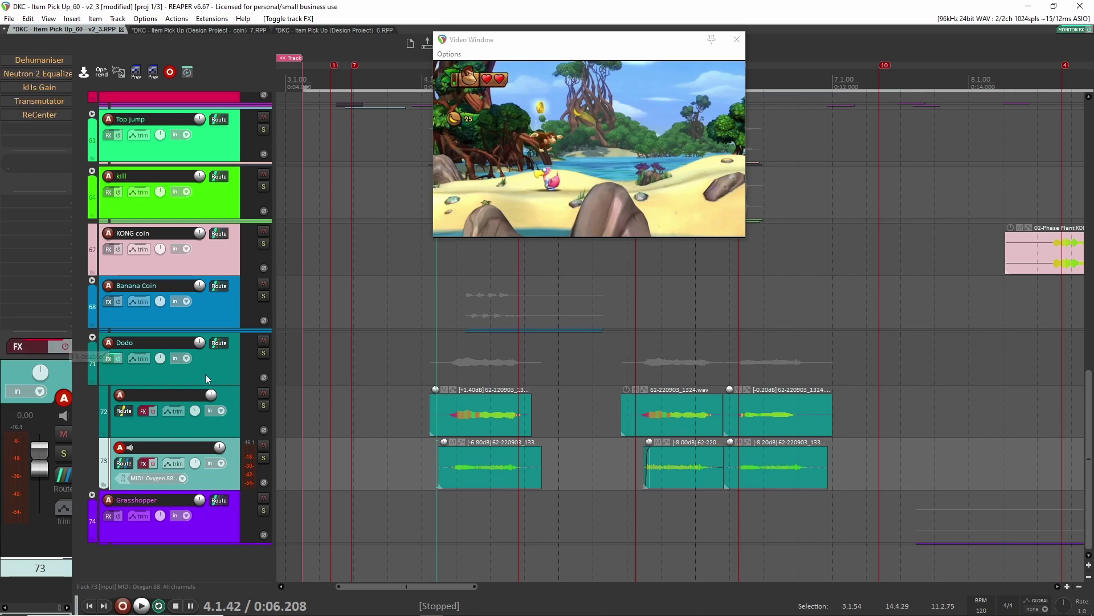
pyautogui.click(231, 378)
pyautogui.keyDown('alt'); pyautogui.click(64, 85); pyautogui.keyUp('alt')
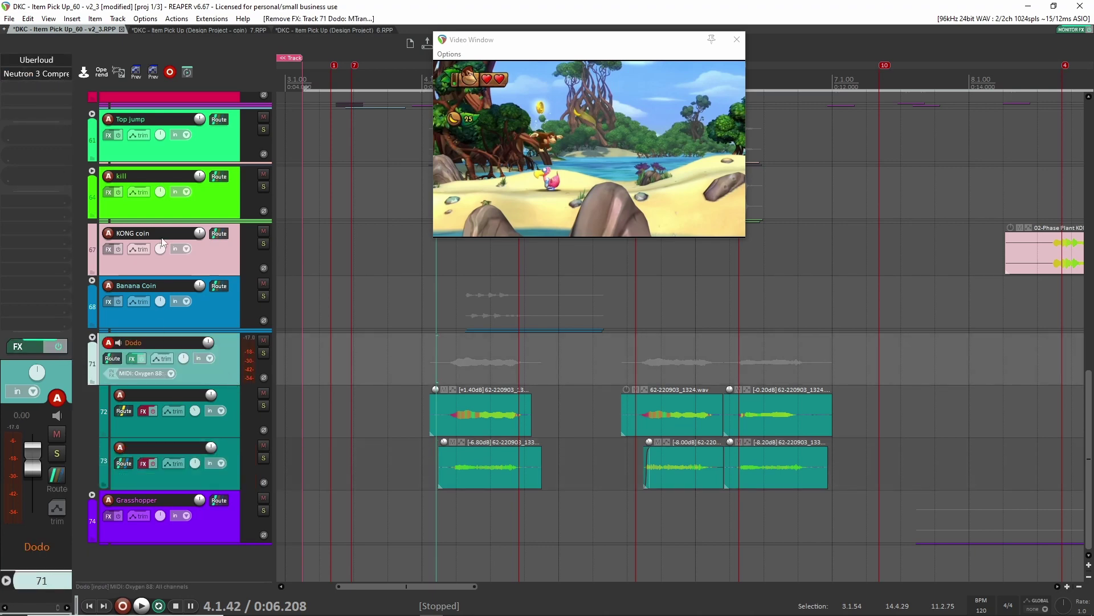
# Solo the Dodo folder, audition it from about 6.2 s with its effects bypassed, and clear the solo
pyautogui.press('space')
pyautogui.press('F6')
pyautogui.click(66, 347)
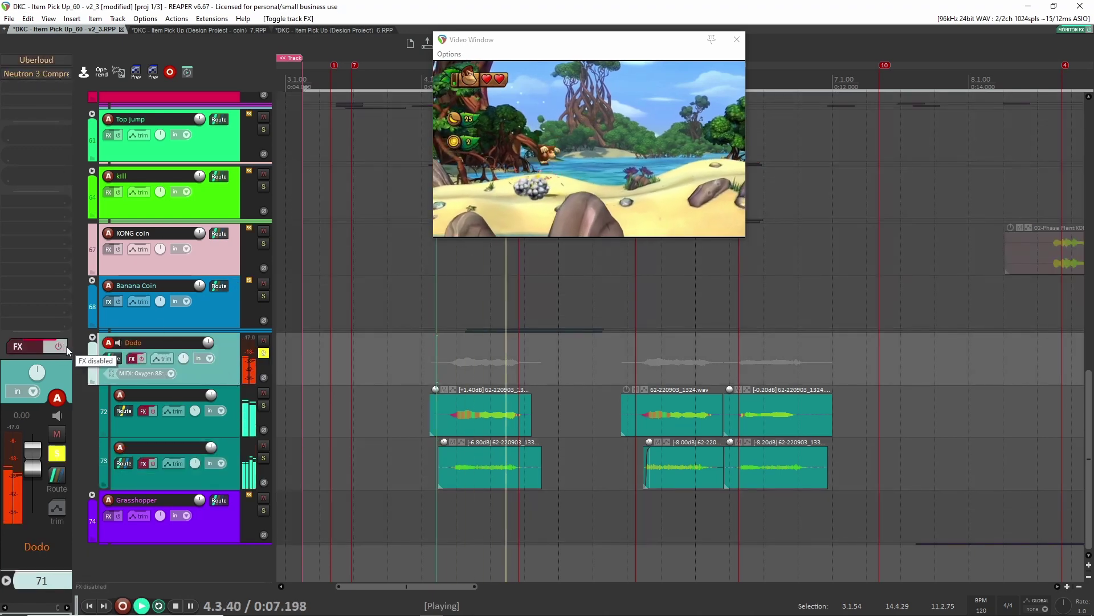
pyautogui.press('space')
pyautogui.press('space')
pyautogui.press('space')
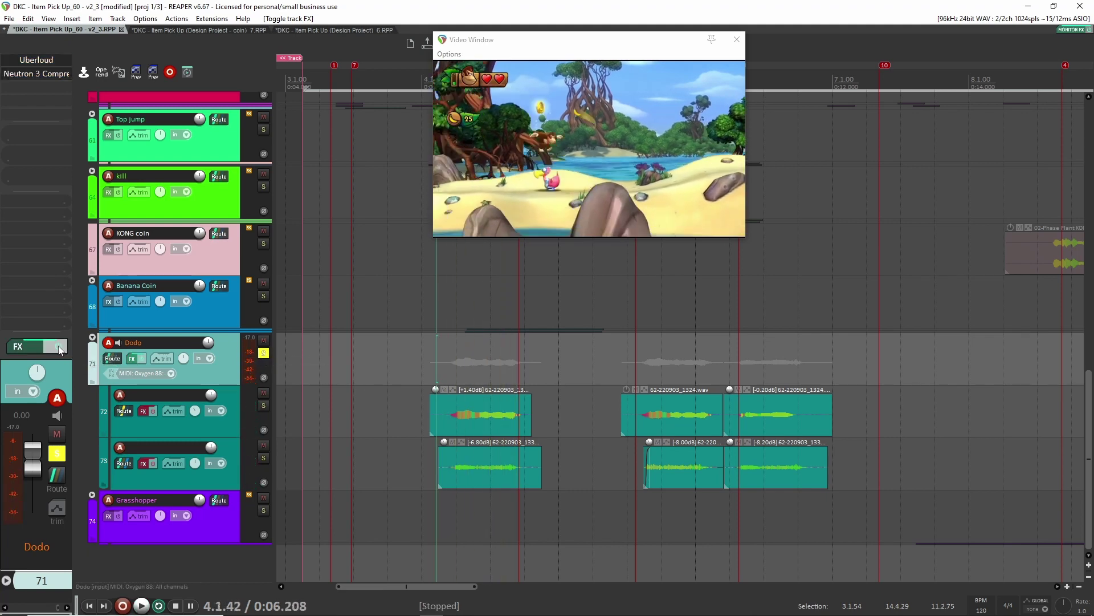
pyautogui.click(263, 353)
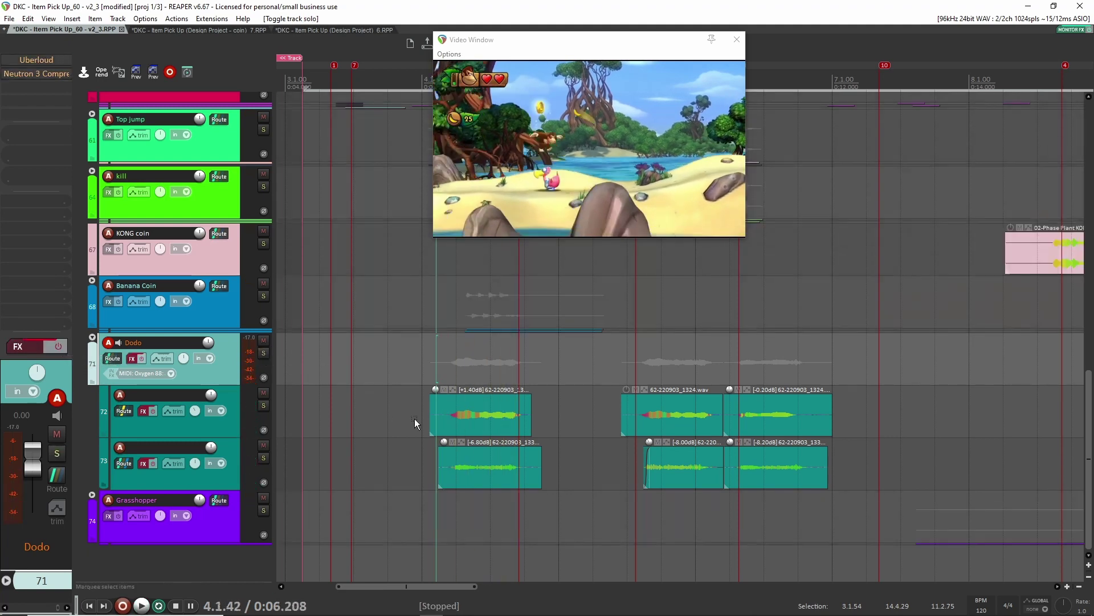
# Re-enable the effects on Dodo layers 73 and 72 and select the first audio item on layer 73
pyautogui.click(235, 423)
pyautogui.click(197, 478)
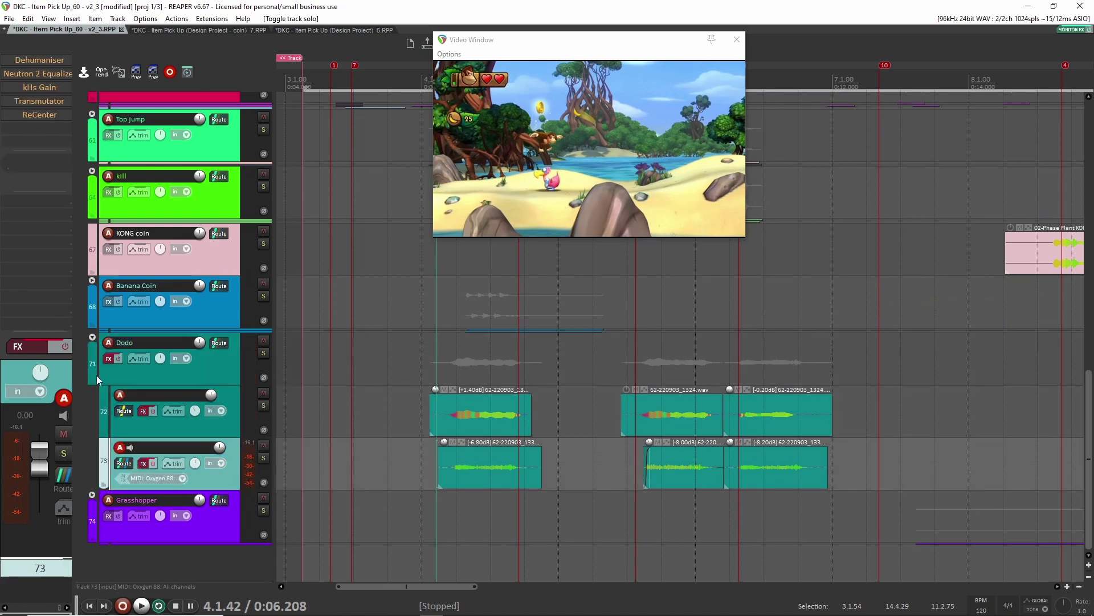
pyautogui.click(63, 344)
pyautogui.click(207, 425)
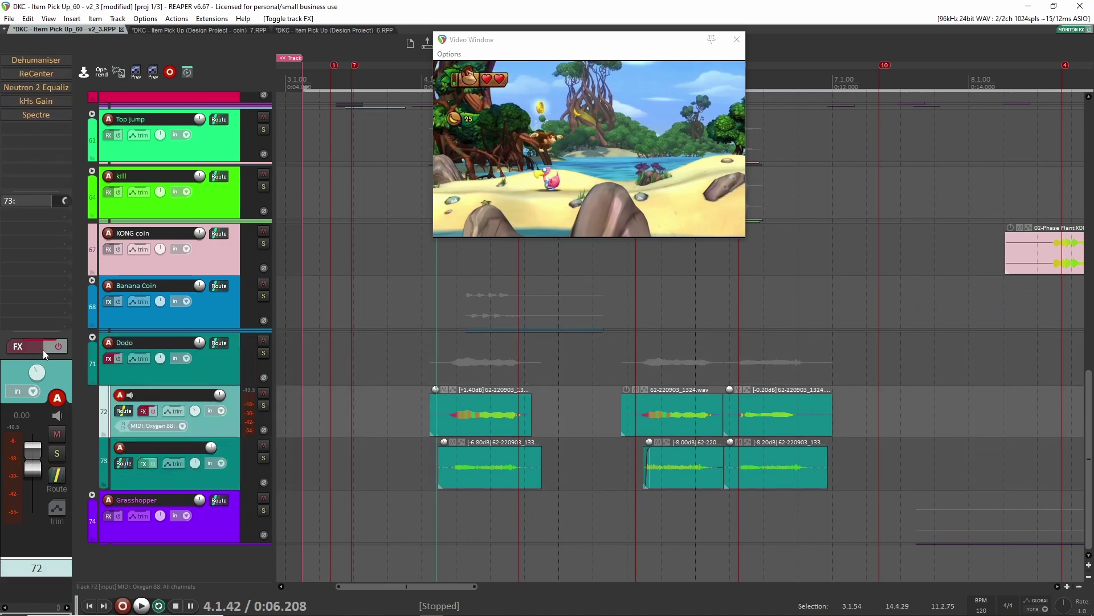
pyautogui.click(52, 347)
pyautogui.press('Down')
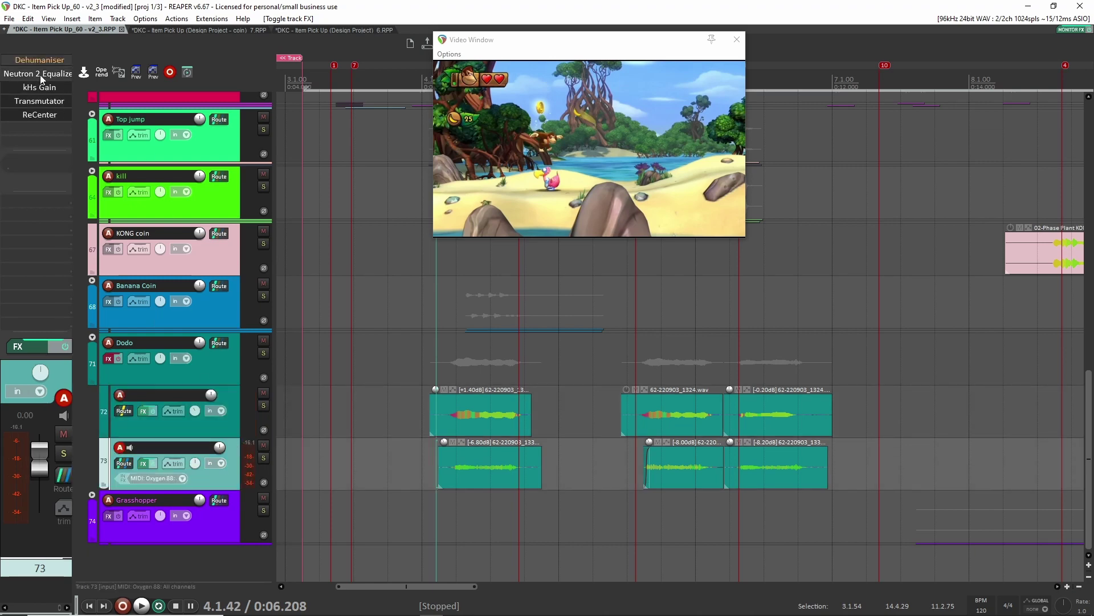
pyautogui.click(495, 460)
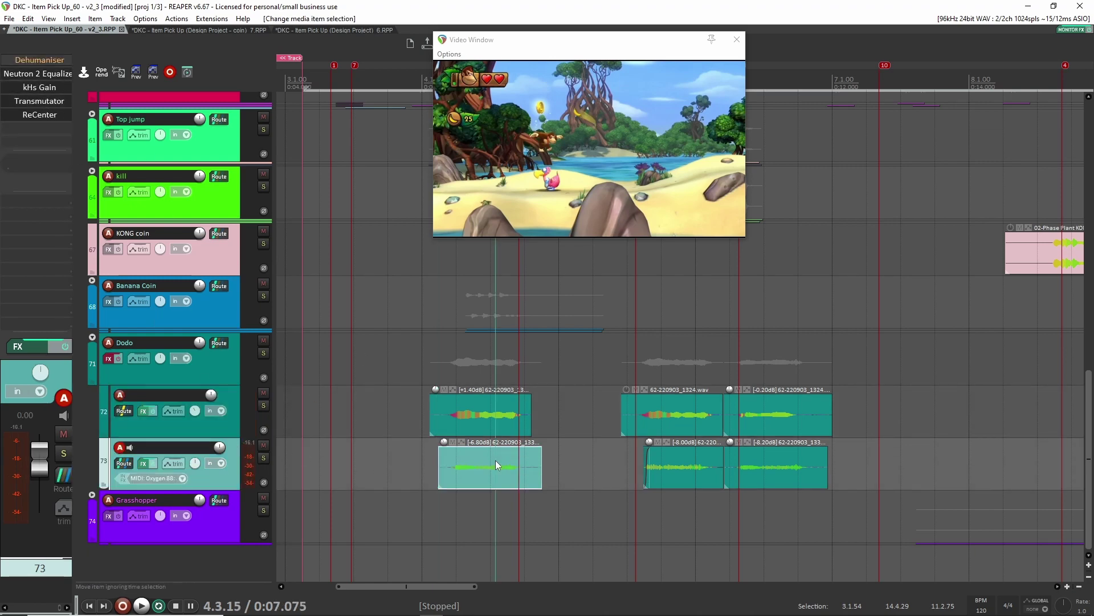
# Solo Dodo layer 73, audition it through Transmutator with layer 72 muted, and unmute layer 72
pyautogui.click(263, 458)
pyautogui.click(39, 101)
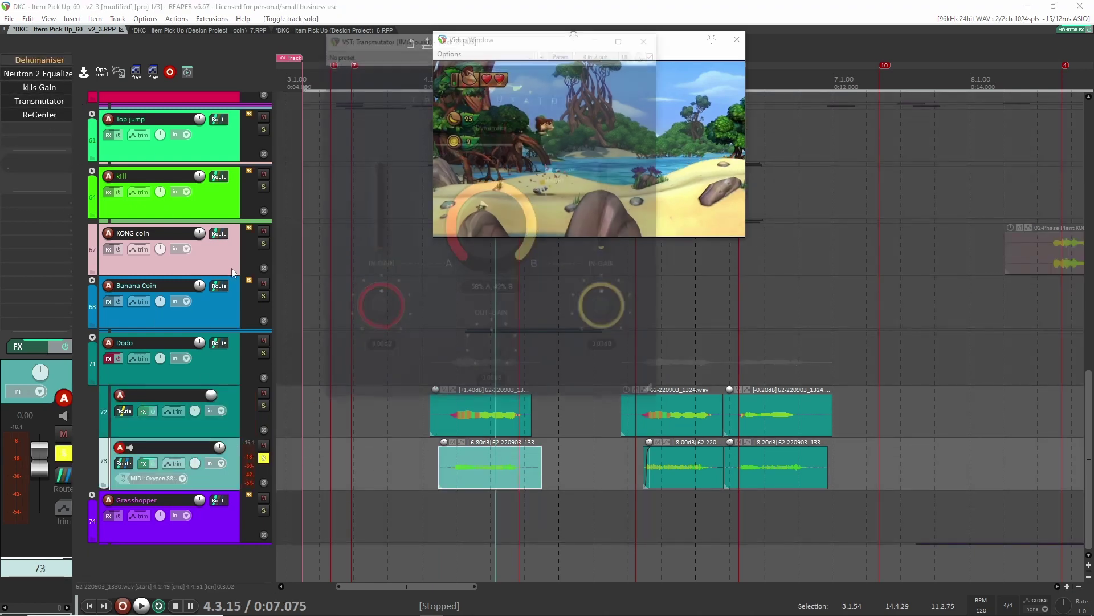
pyautogui.click(263, 393)
pyautogui.press('space')
pyautogui.press('space')
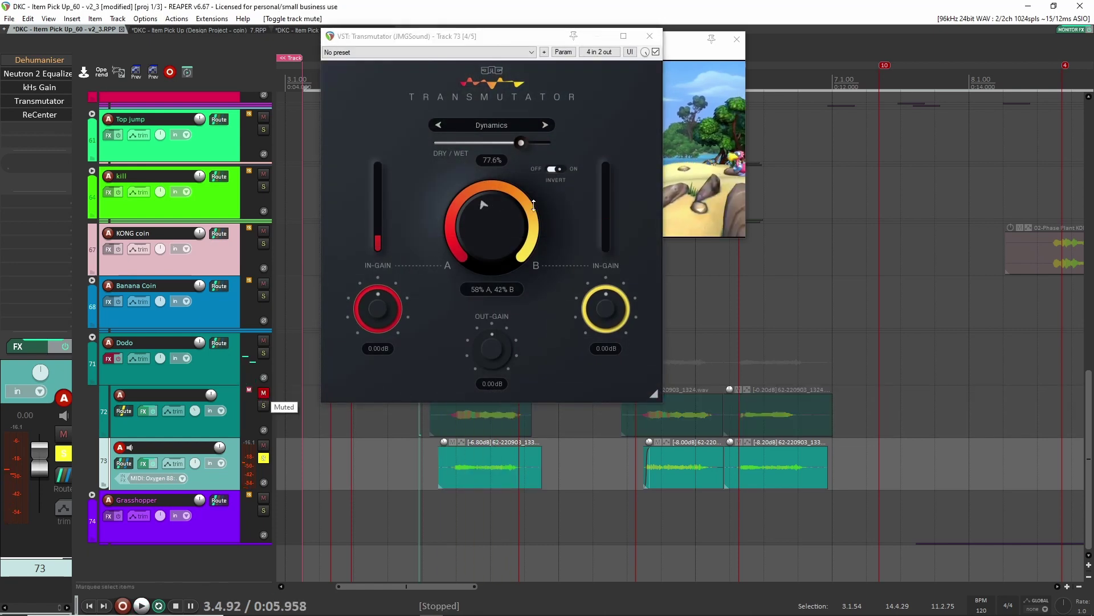
pyautogui.moveTo(474, 36); pyautogui.dragTo(564, 63)
pyautogui.press('space')
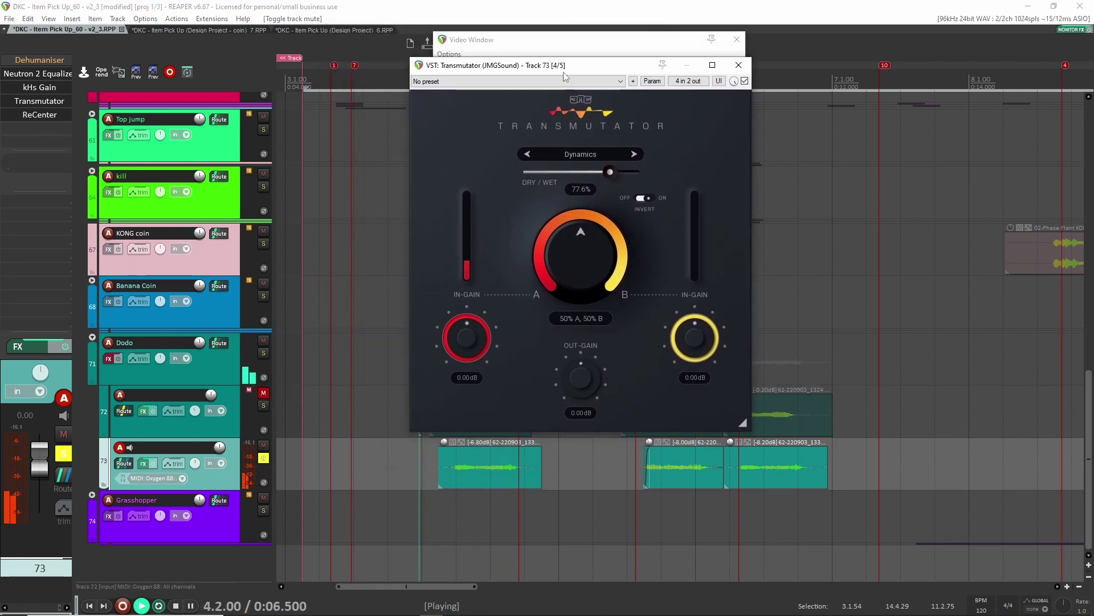
pyautogui.press('space')
pyautogui.click(263, 393)
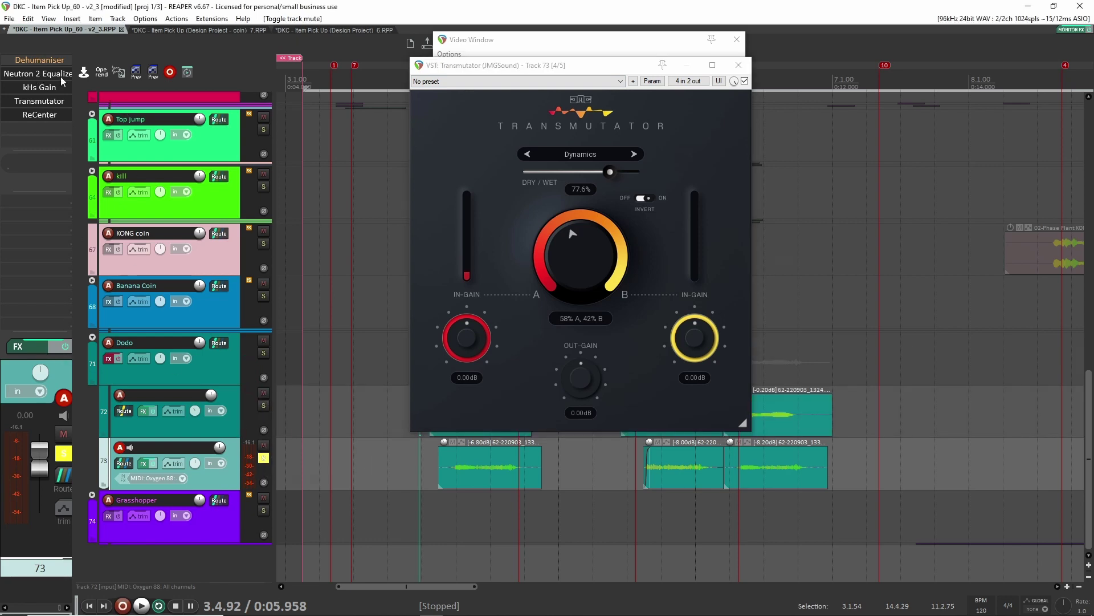
pyautogui.press('Up')
pyautogui.click(223, 532)
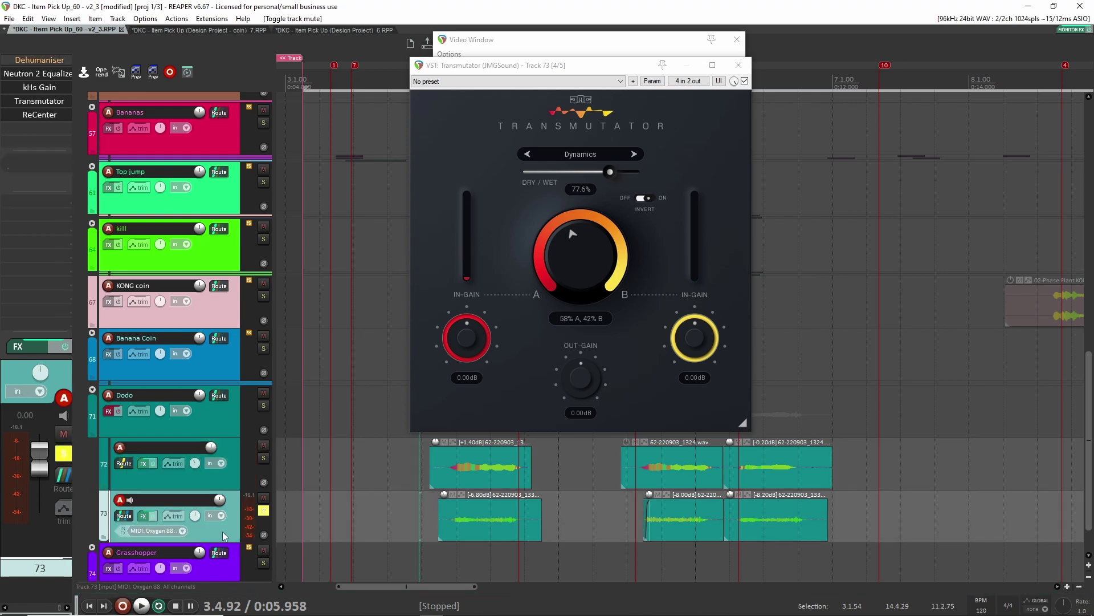
# Bypass ReCenter, Transmutator and kHs Gain on layer 73 and check the layer's Neutron 2 Equalizer curve
pyautogui.keyDown('shift'); pyautogui.click(44, 116); pyautogui.keyUp('shift')
pyautogui.keyDown('shift'); pyautogui.click(45, 102); pyautogui.keyUp('shift')
pyautogui.keyDown('shift'); pyautogui.click(46, 89); pyautogui.keyUp('shift')
pyautogui.click(47, 75)
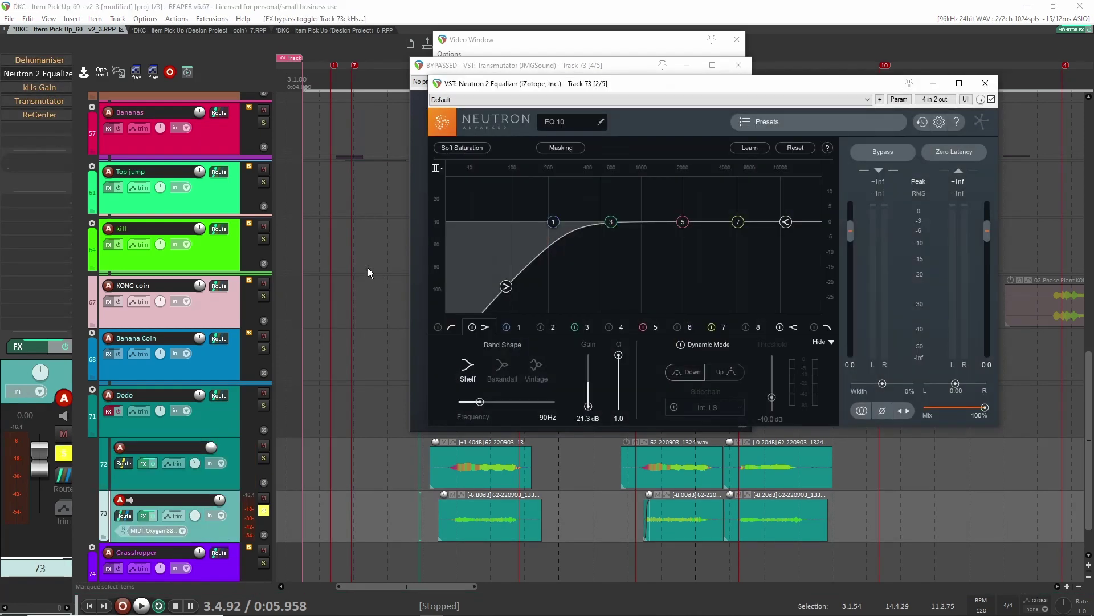
pyautogui.click(986, 83)
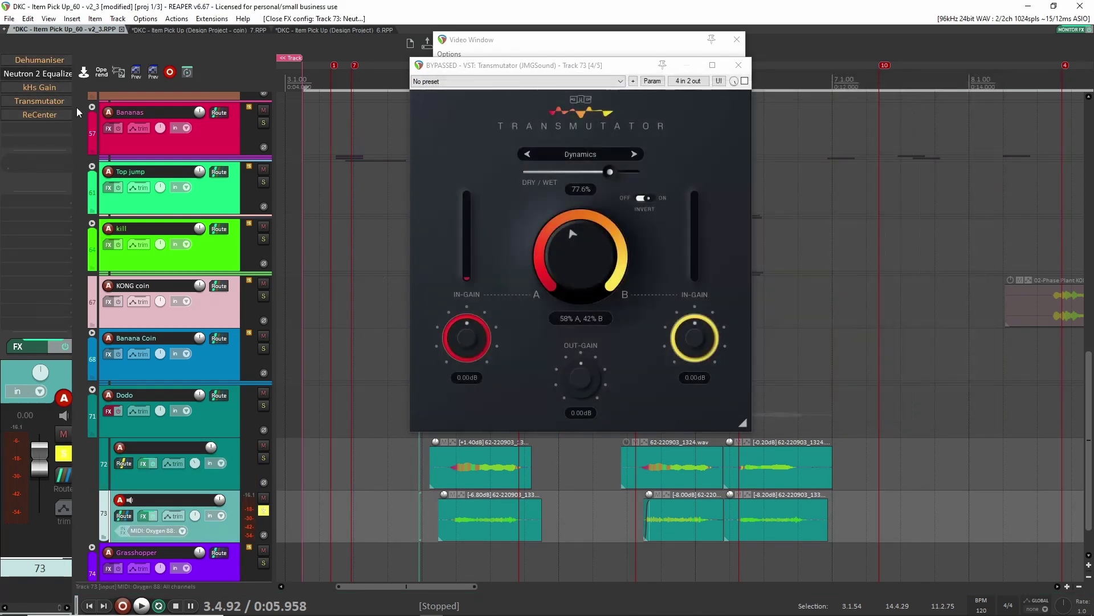
# Re-enable kHs Gain and Transmutator on layer 73, check the gain setting, and audition the layer through Transmutator
pyautogui.click(39, 87)
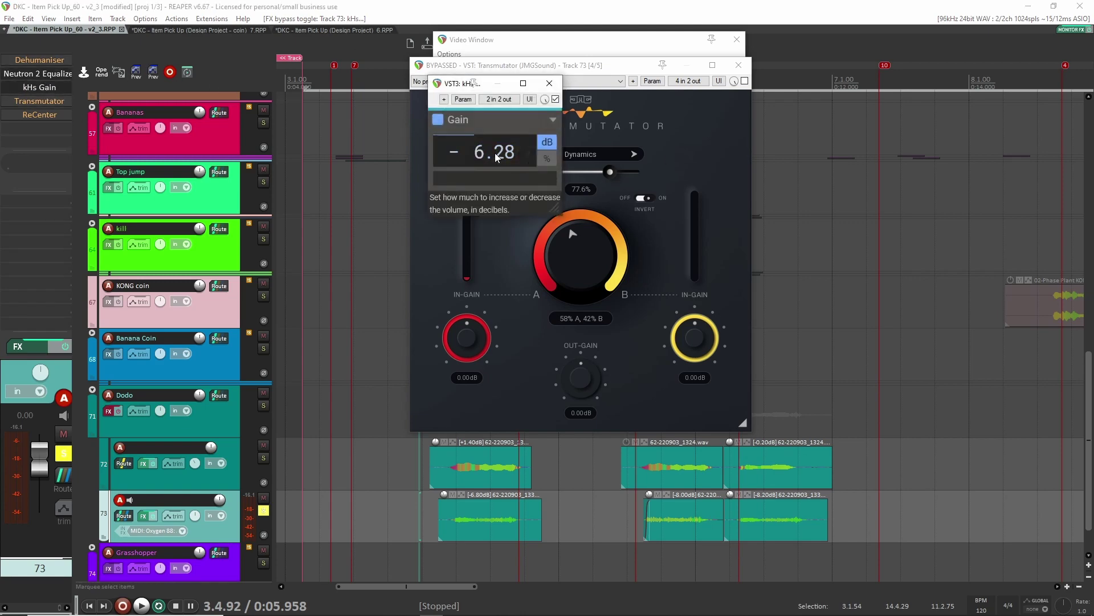
pyautogui.click(548, 79)
pyautogui.keyDown('shift'); pyautogui.click(39, 101); pyautogui.keyUp('shift')
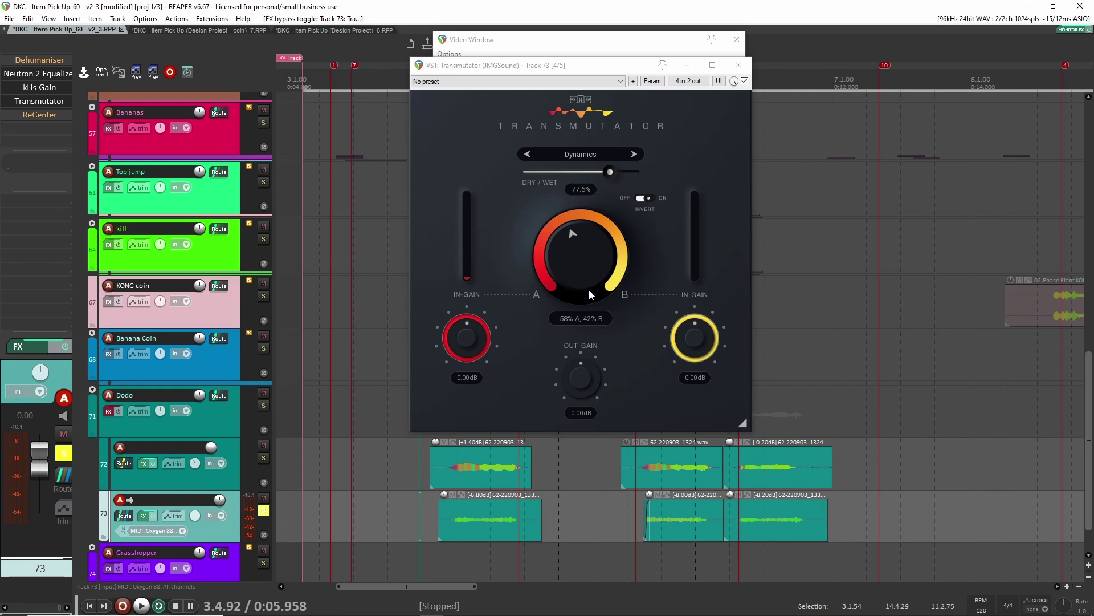
pyautogui.press('space')
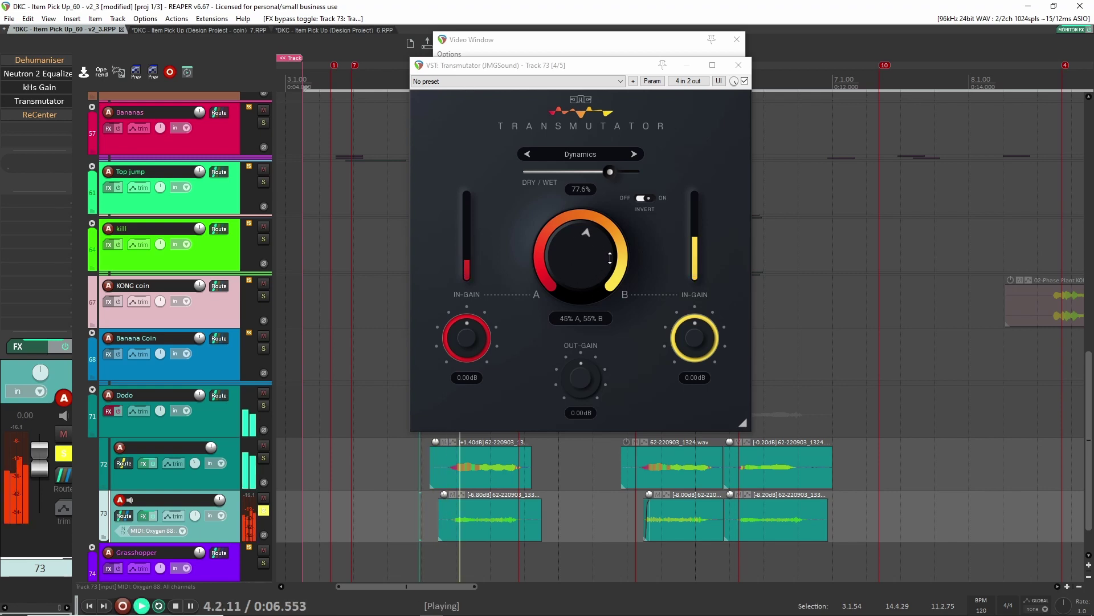
pyautogui.press('space')
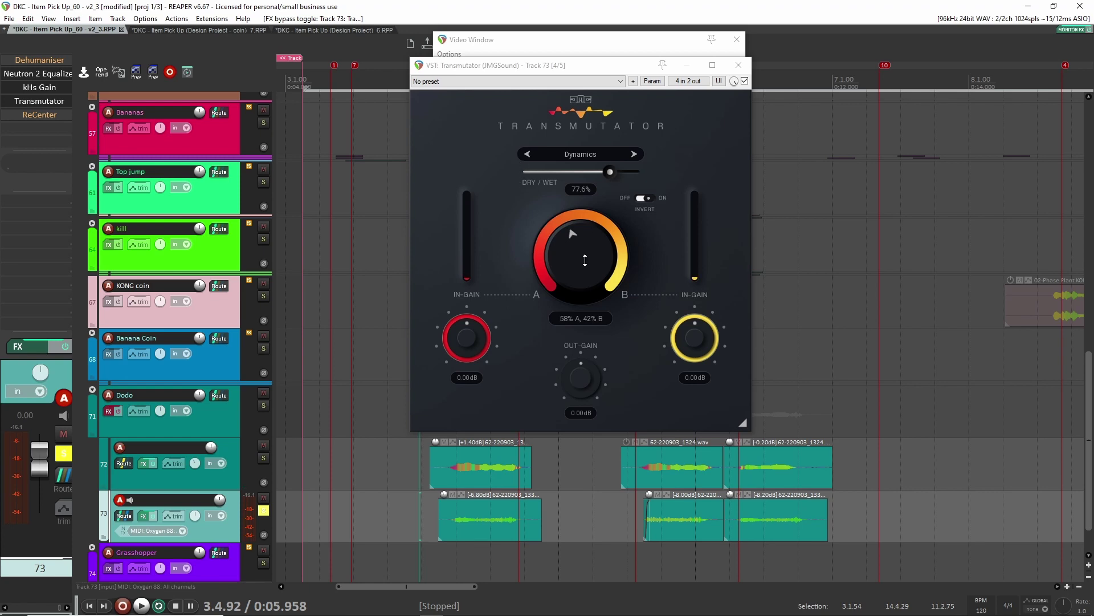
# Examine the parameter modulation settings of Transmutator's A/B control on layer 73, including its audio sidechain signal, and close them
pyautogui.click(585, 260)
pyautogui.hotkey('alt', 'm')
pyautogui.moveTo(148, 30); pyautogui.dragTo(363, 115)
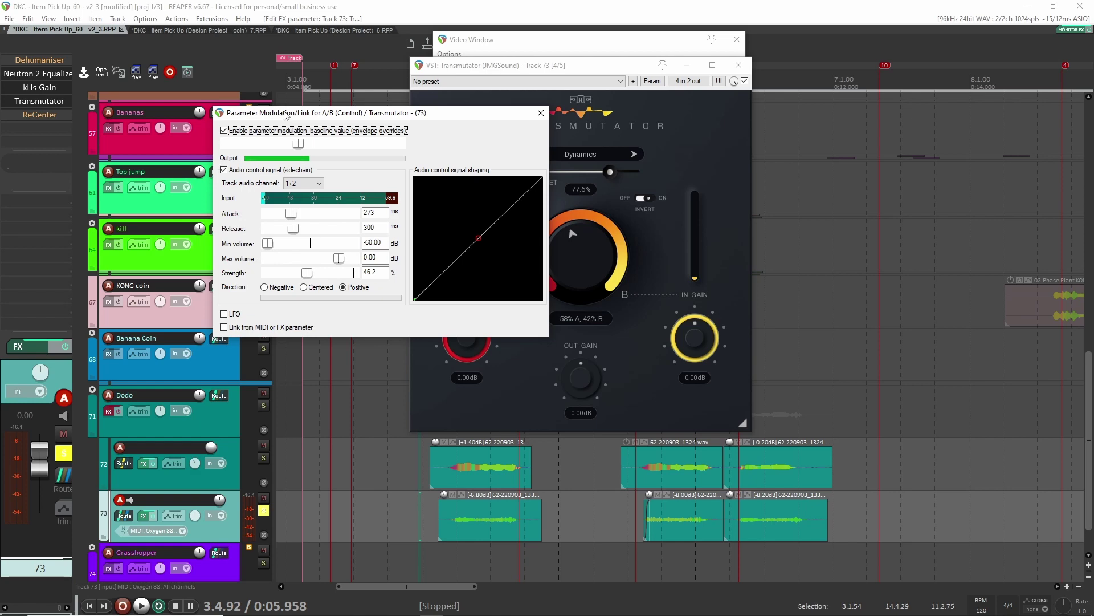
pyautogui.moveTo(286, 114); pyautogui.dragTo(234, 113)
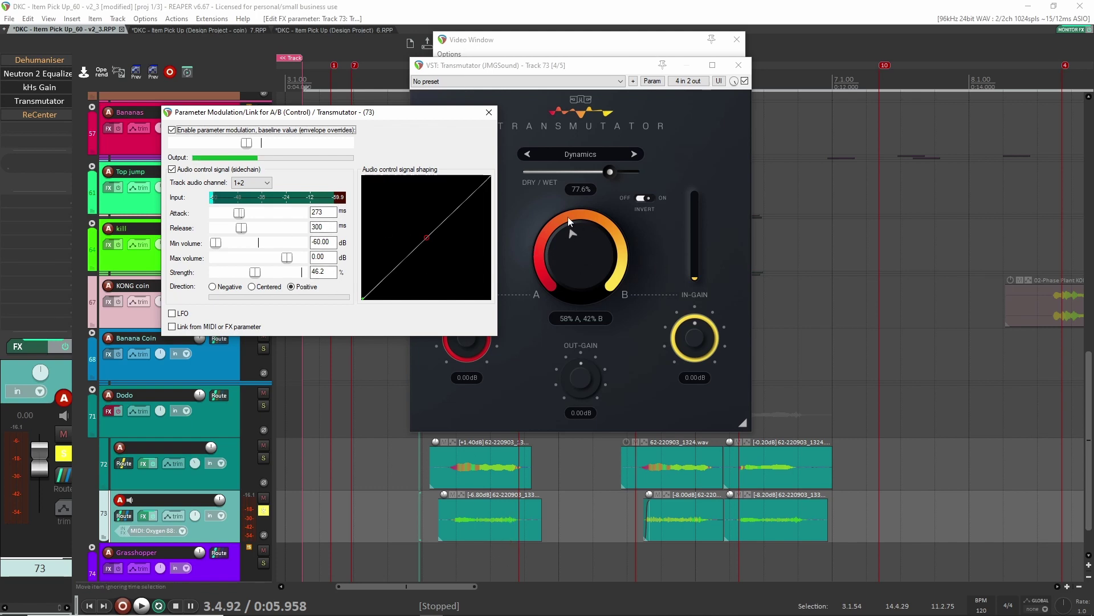
pyautogui.click(489, 112)
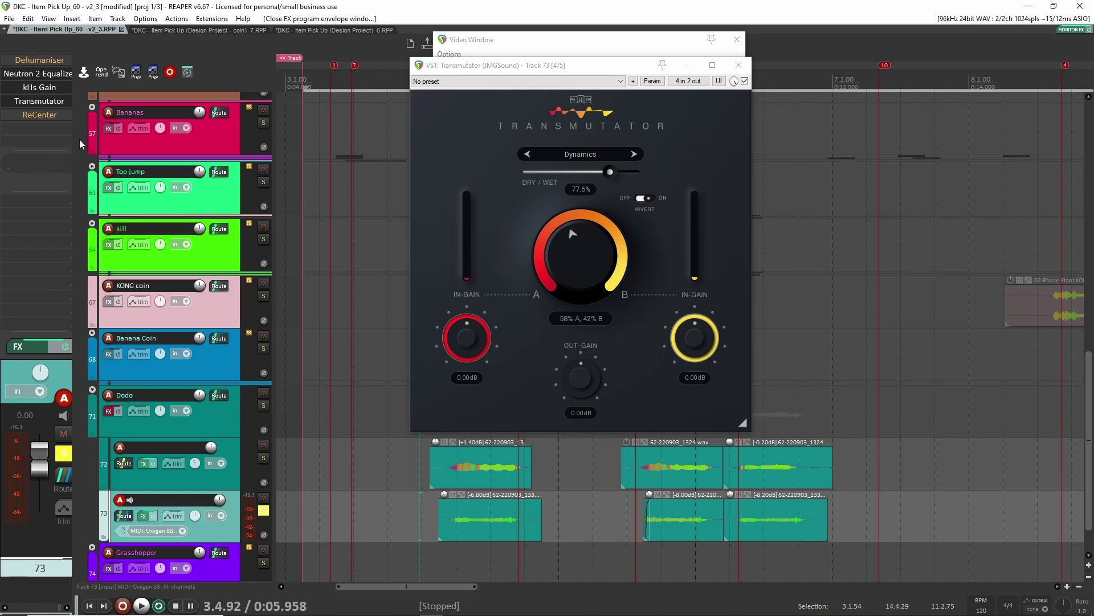
# Re-enable ReCenter on layer 73, check its settings, and close the ReCenter and Transmutator windows
pyautogui.keyDown('shift'); pyautogui.click(44, 117); pyautogui.keyUp('shift')
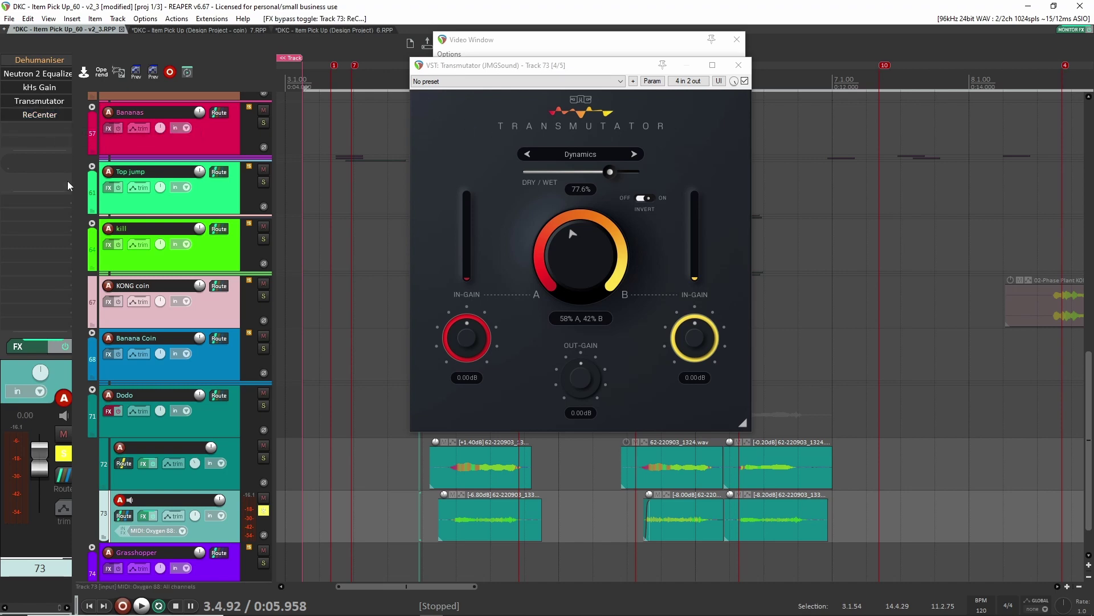
pyautogui.click(32, 118)
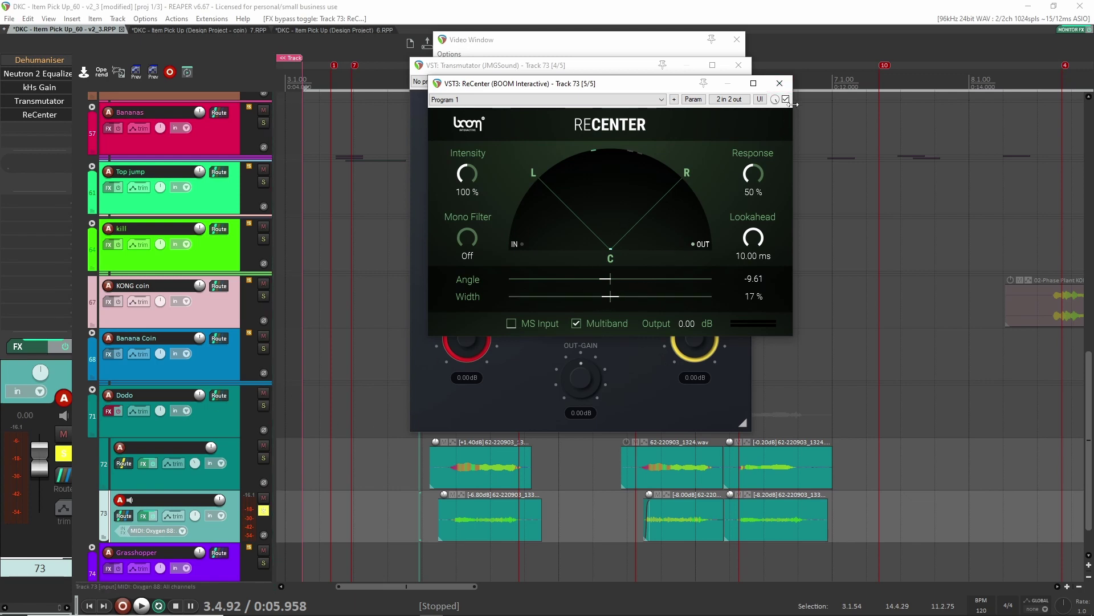
pyautogui.click(780, 83)
pyautogui.click(739, 65)
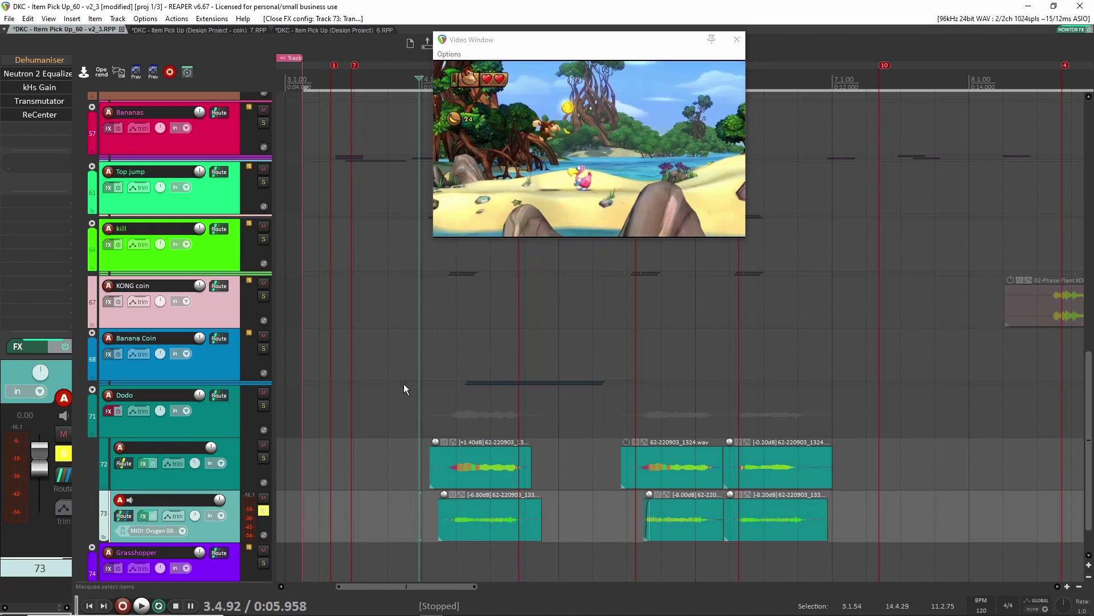
# Audition the soloed layer 73 with its re-enabled effects and move the solo to layer 72
pyautogui.press('space')
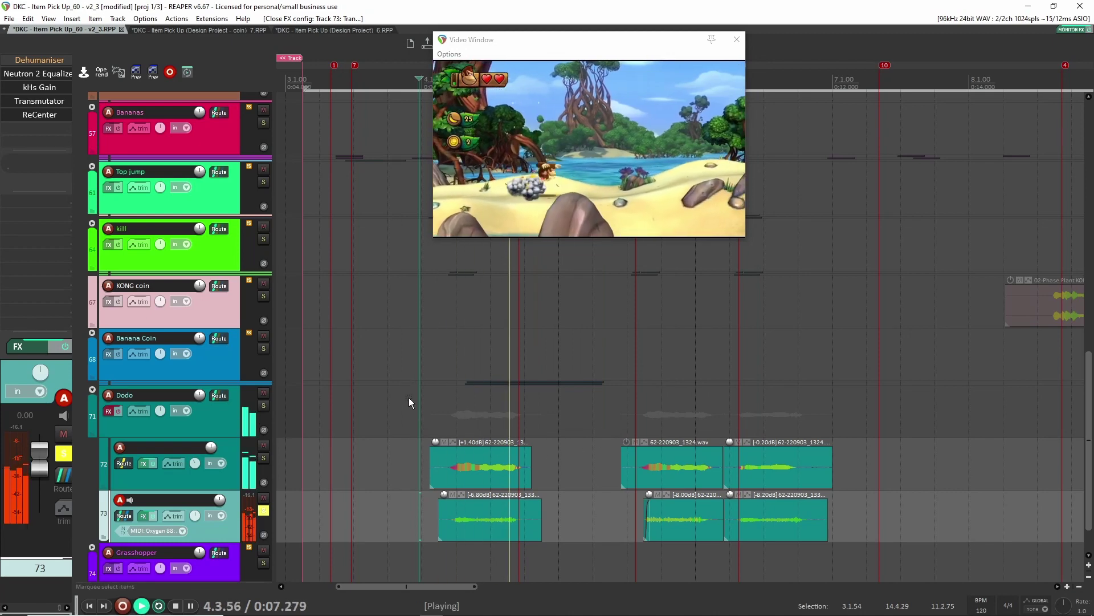
pyautogui.press('space')
pyautogui.click(264, 511)
pyautogui.click(263, 459)
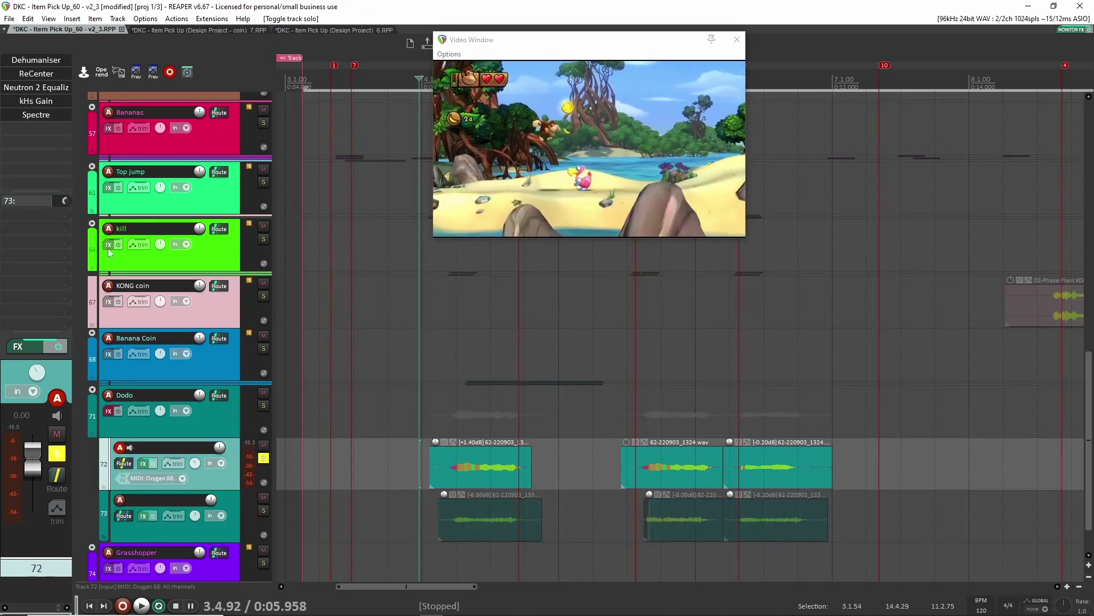
# Examine layer 72's Dehumaniser patch and the pitch controls of its Pitch Shifting 1 module, and close the plugin
pyautogui.click(32, 64)
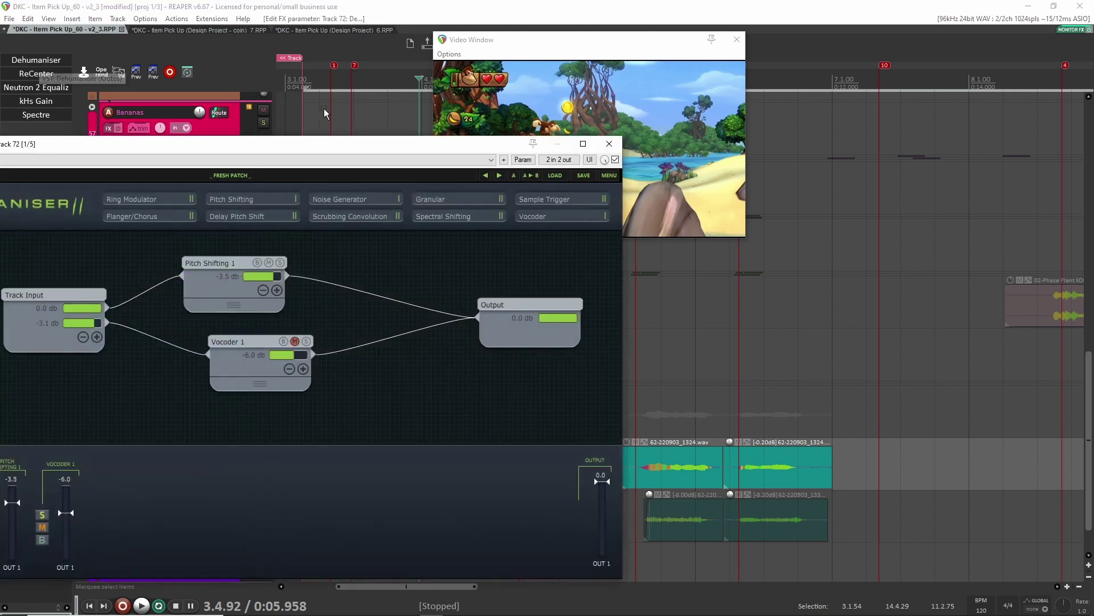
pyautogui.moveTo(298, 156); pyautogui.dragTo(513, 118)
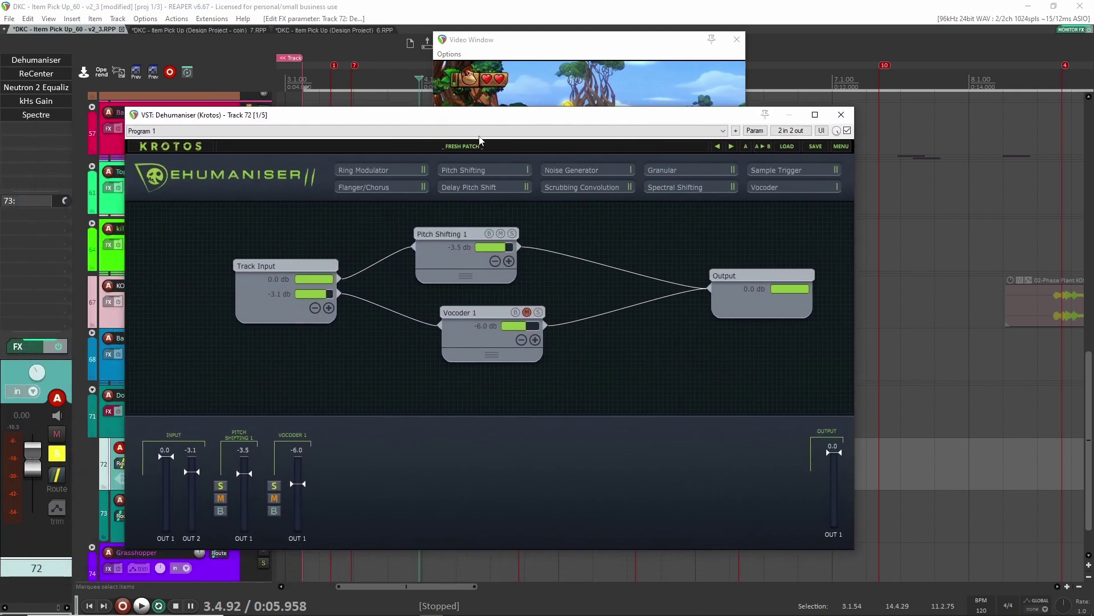
pyautogui.click(445, 233)
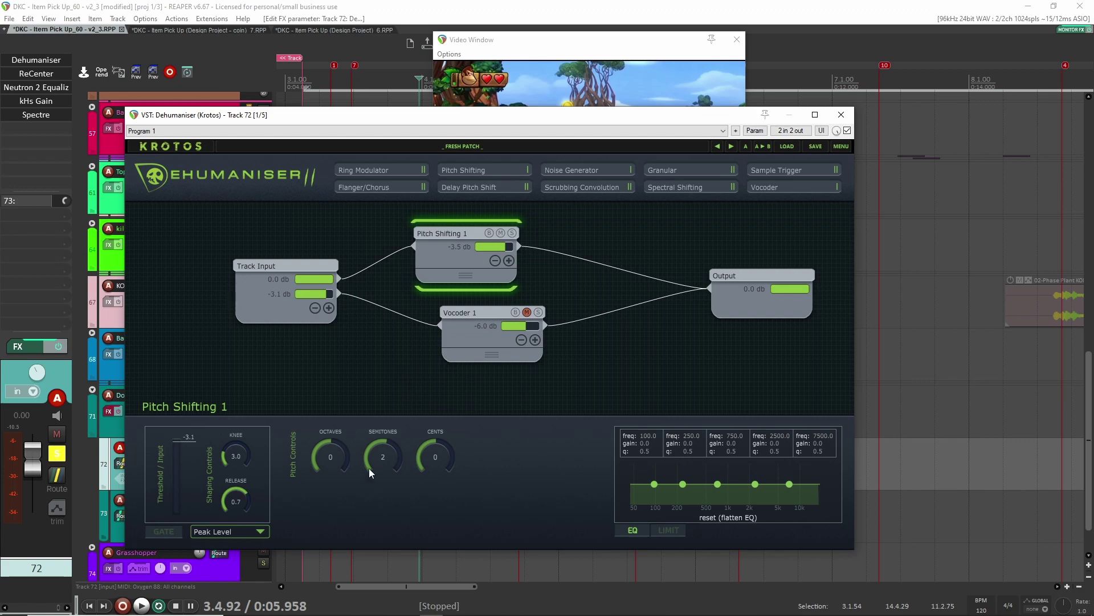
pyautogui.click(842, 115)
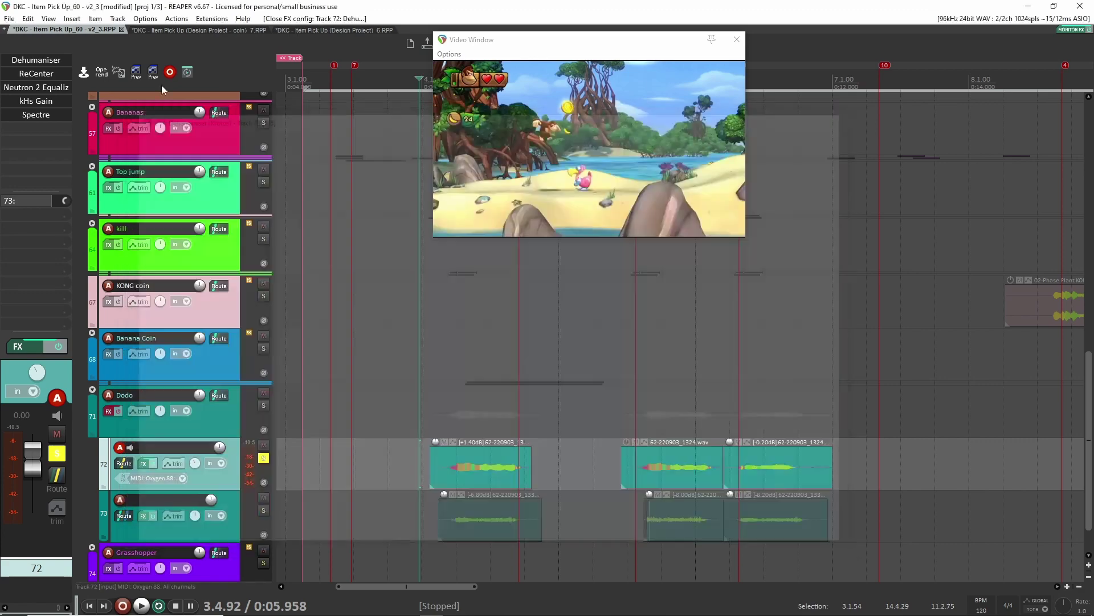
# Review the settings of ReCenter, Neutron 2 Equalizer, kHs Gain and Spectre on layer 72
pyautogui.click(41, 75)
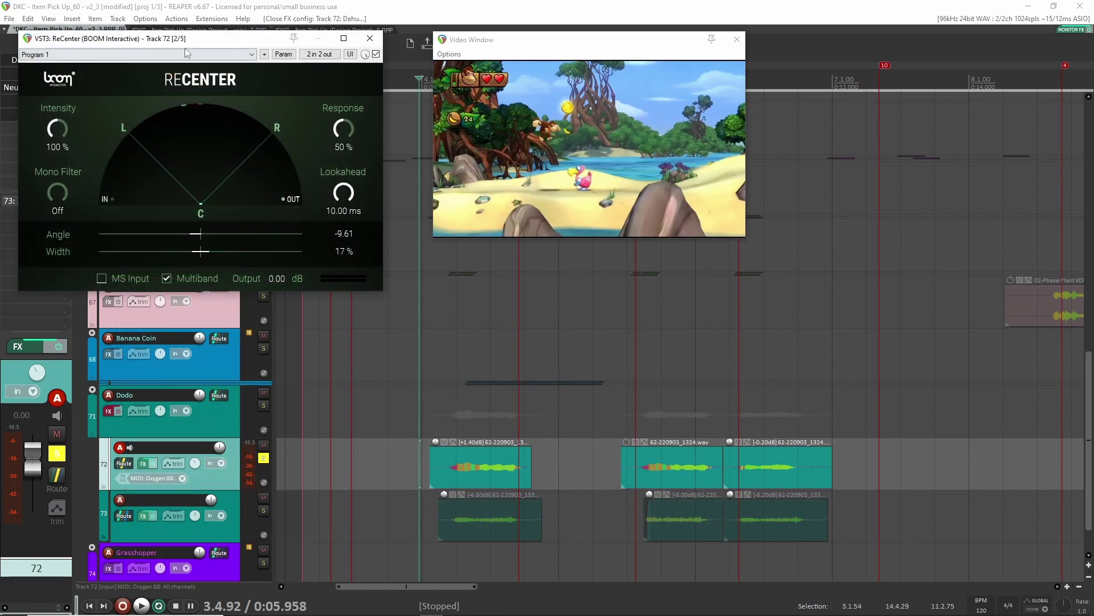
pyautogui.moveTo(189, 44); pyautogui.dragTo(441, 132)
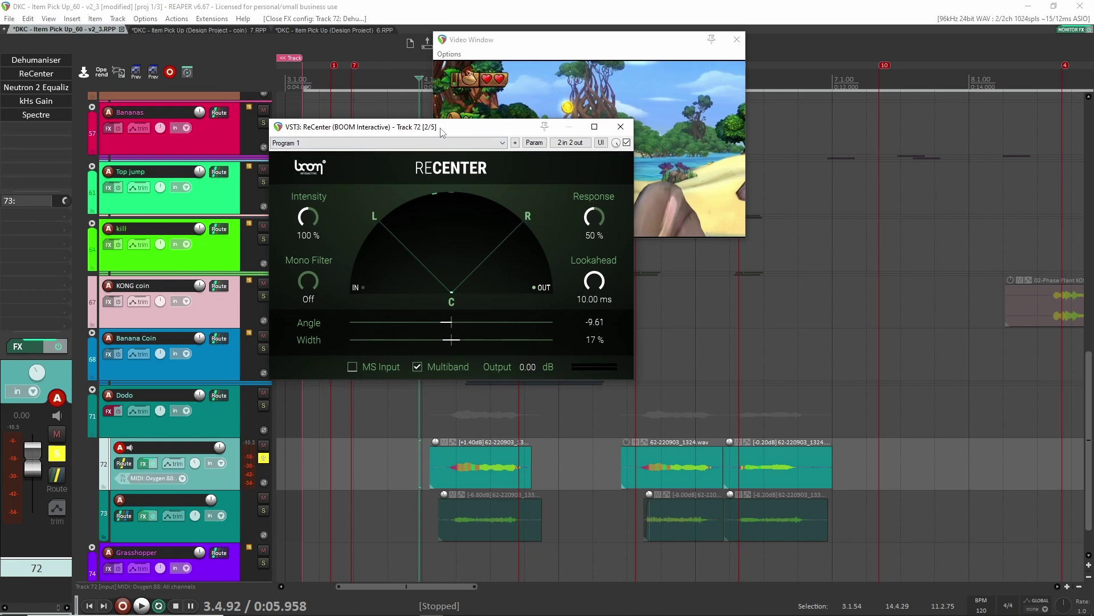
pyautogui.click(620, 126)
pyautogui.click(33, 87)
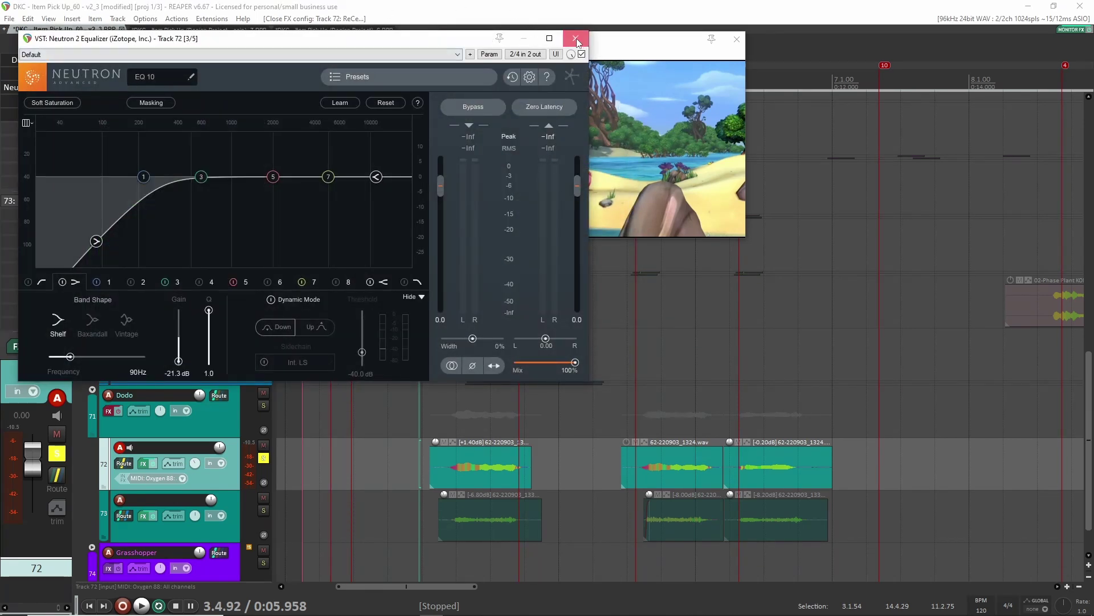
pyautogui.click(576, 38)
pyautogui.click(32, 102)
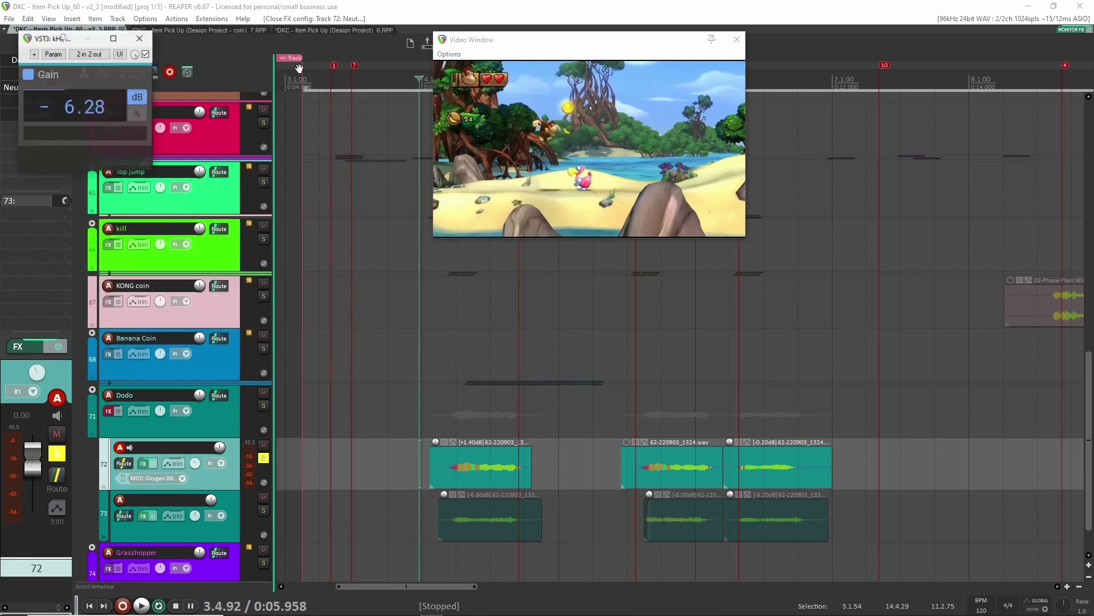
pyautogui.click(140, 39)
pyautogui.click(32, 114)
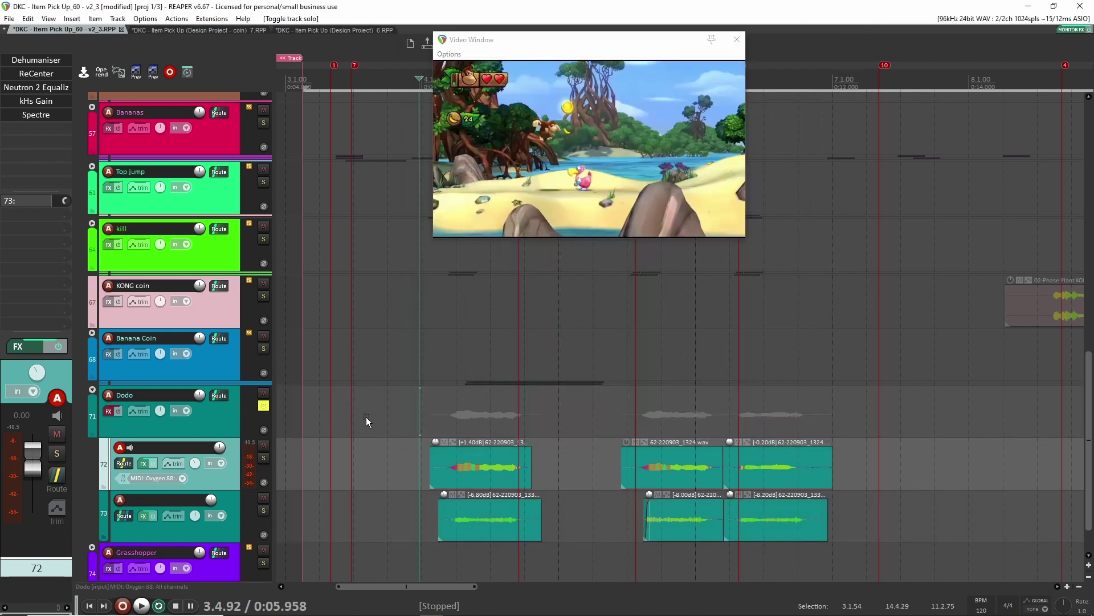
# Audition both Dodo layers together with only the Dodo folder soloed, and clear the folder's solo
pyautogui.press('space')
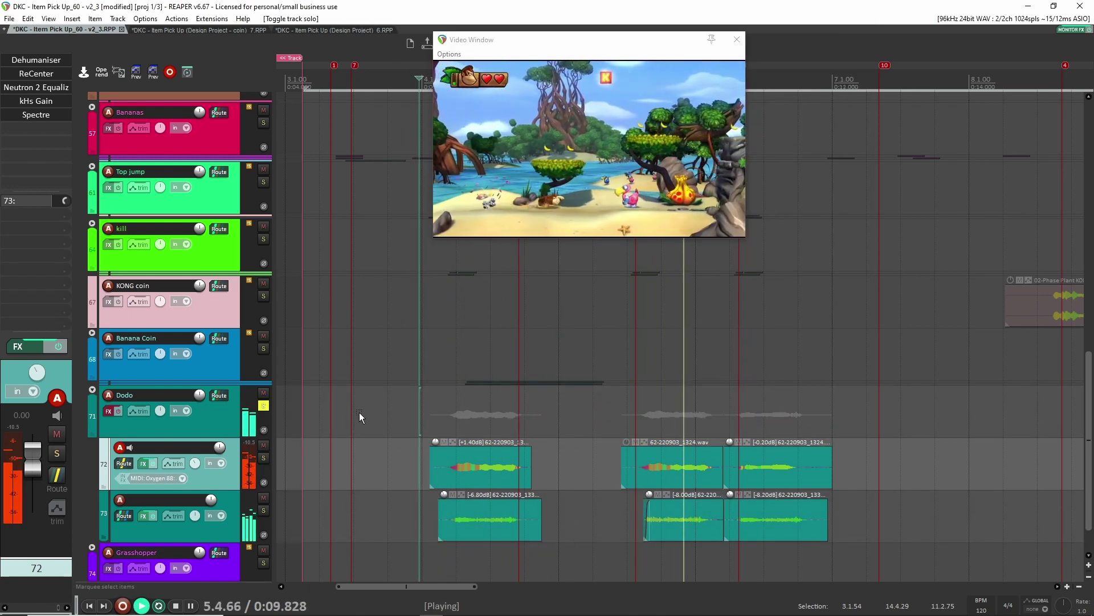
pyautogui.press('space')
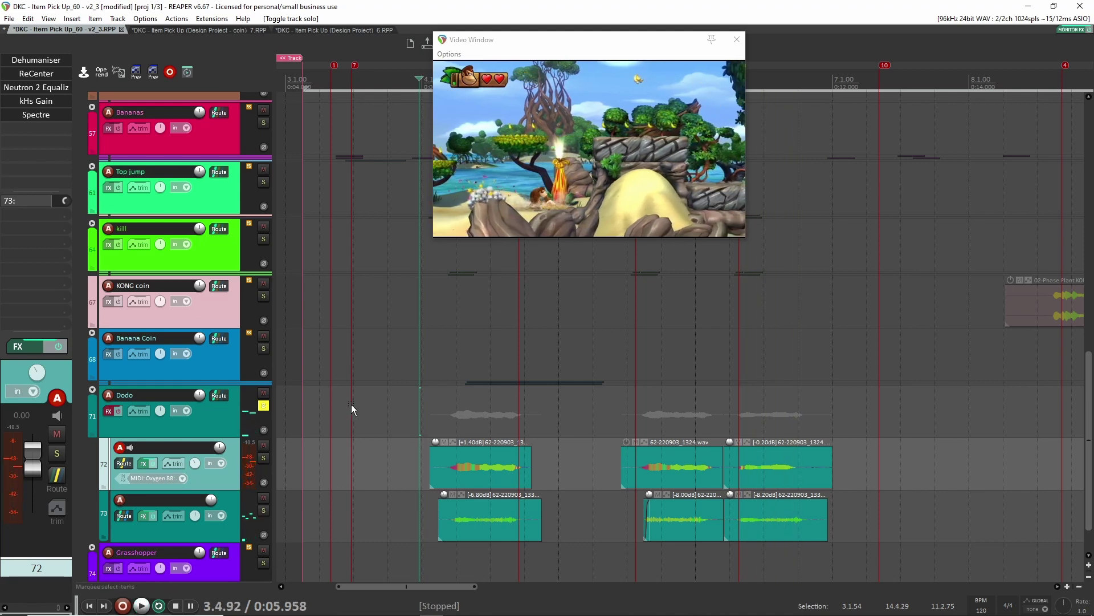
pyautogui.click(263, 405)
pyautogui.click(92, 390)
pyautogui.click(92, 390)
pyautogui.click(92, 390)
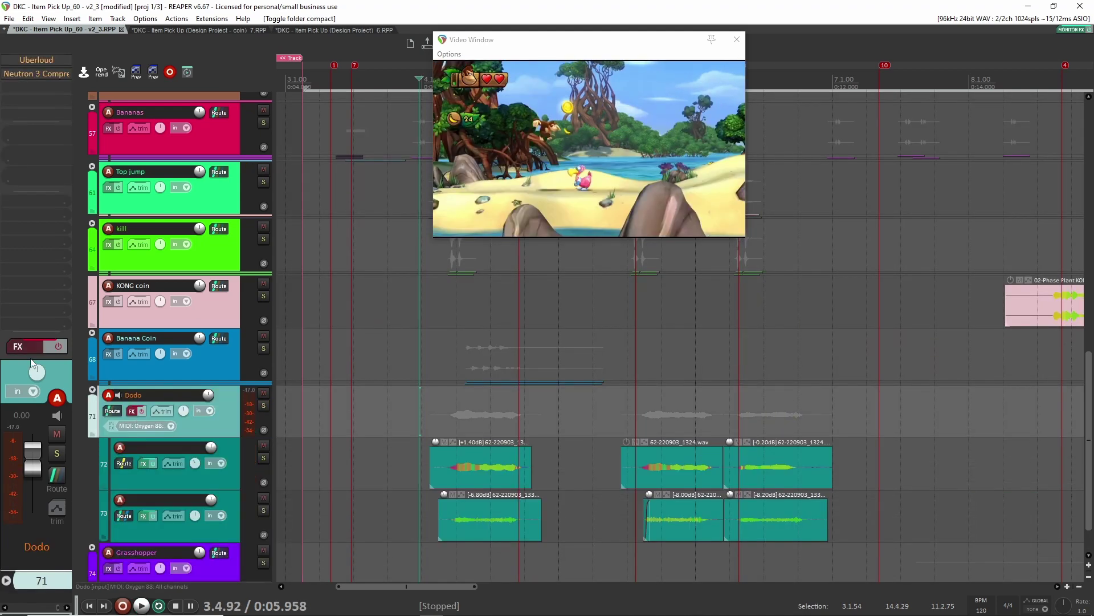
# Re-enable the effects on the Dodo folder track and audition the soloed folder with Uberloud's settings in view
pyautogui.click(58, 346)
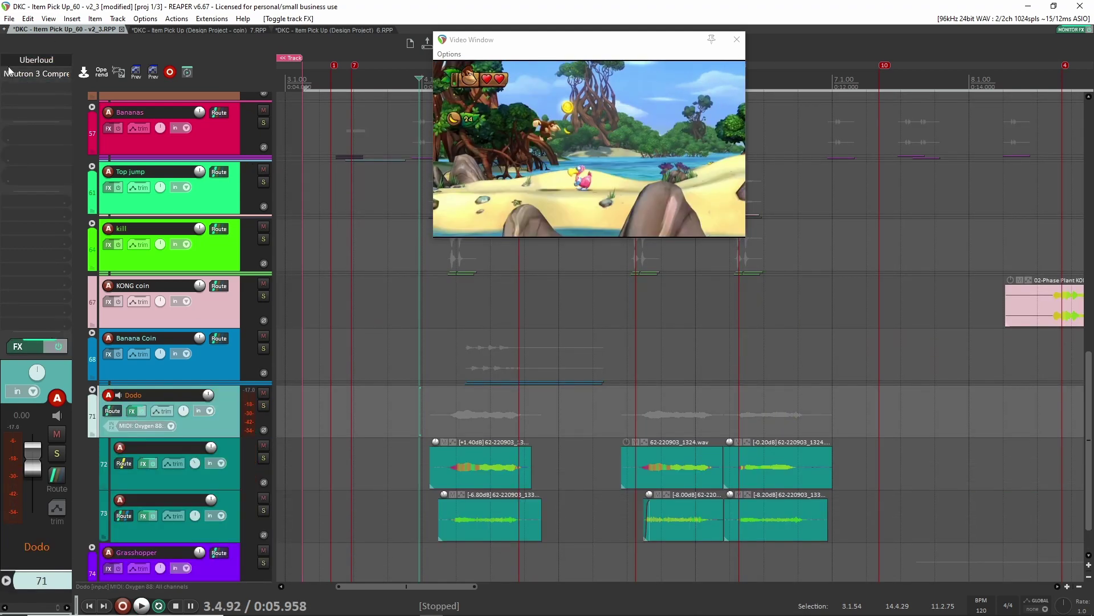
pyautogui.click(39, 60)
pyautogui.press('space')
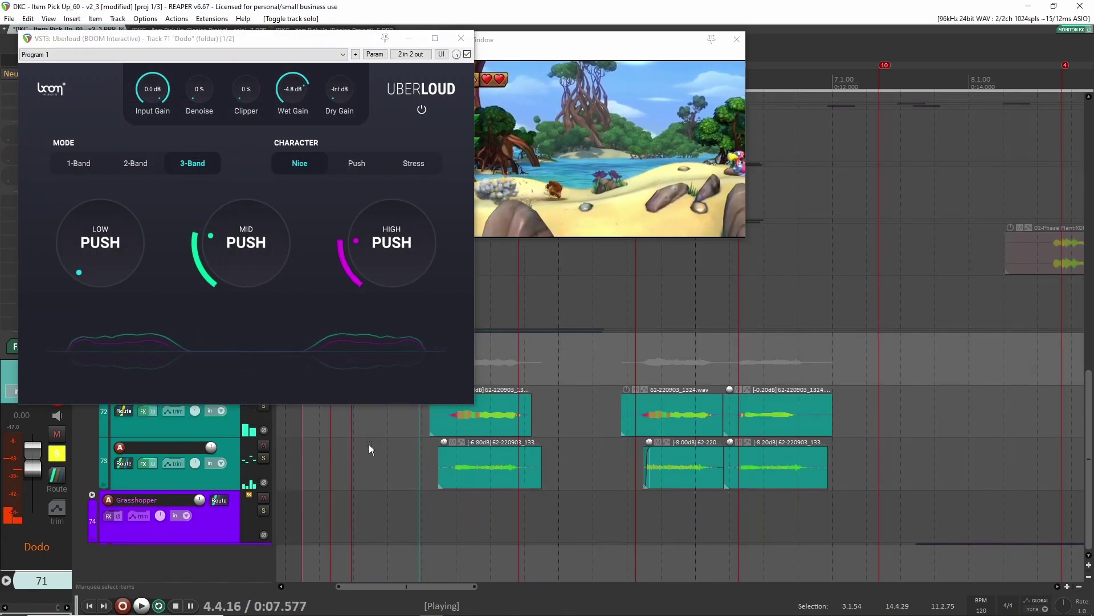
pyautogui.press('space')
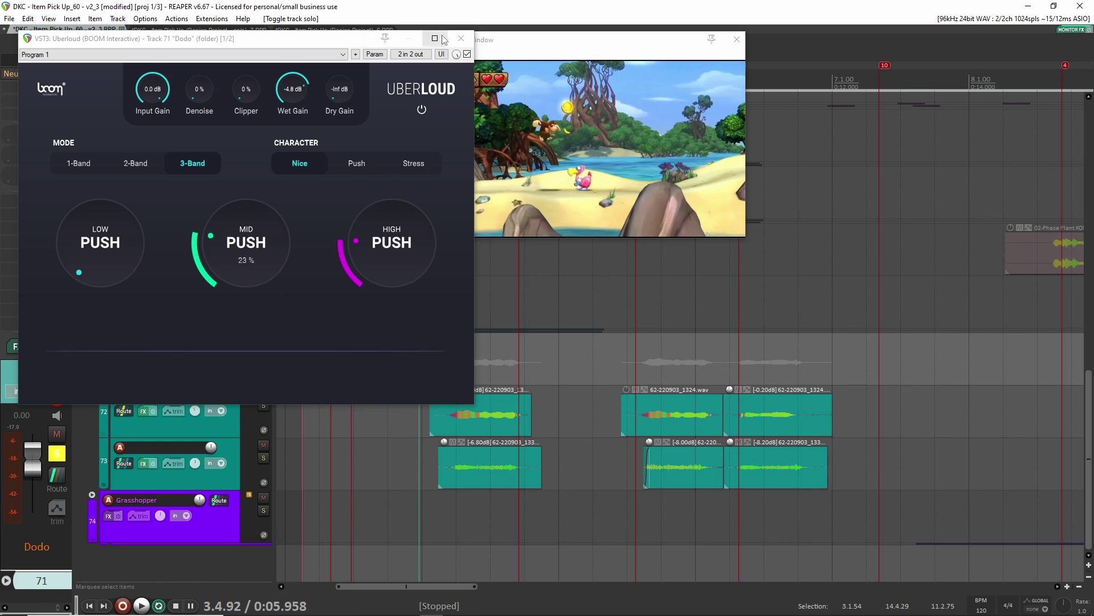
pyautogui.click(463, 39)
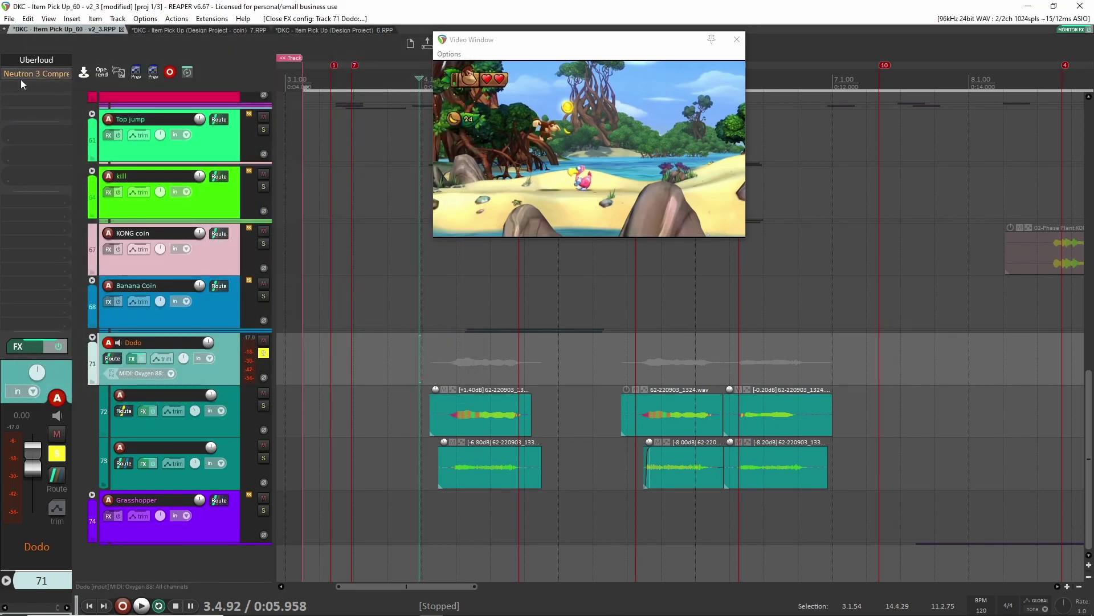
# Re-enable the Neutron 3 Compressor on the Dodo folder and audition the soloed folder with the compressor's settings in view
pyautogui.keyDown('shift'); pyautogui.click(40, 75); pyautogui.keyUp('shift')
pyautogui.click(40, 74)
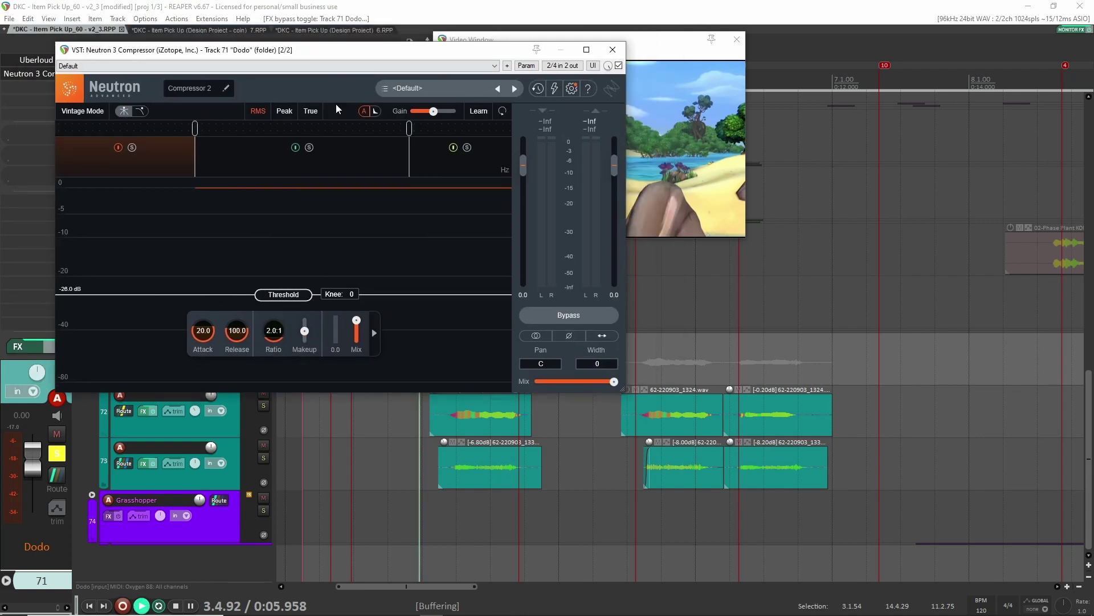
pyautogui.press('space')
# Close the compressor, clear the Dodo folder's solo, collapse the folder and play it within the full mix
pyautogui.press('space')
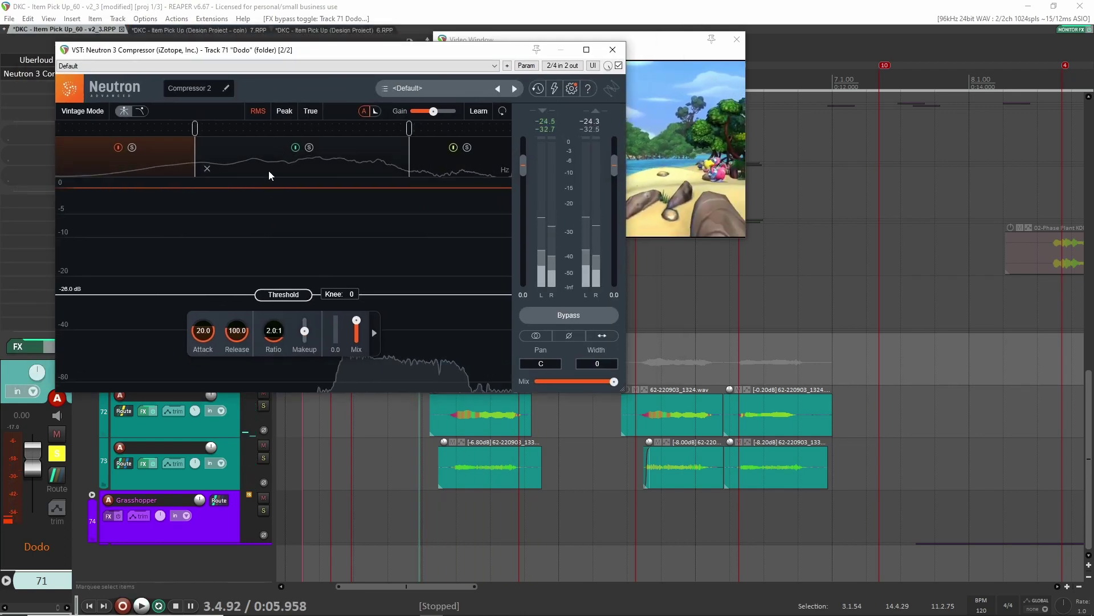
pyautogui.press('Escape')
pyautogui.click(260, 353)
pyautogui.click(92, 339)
pyautogui.press('space')
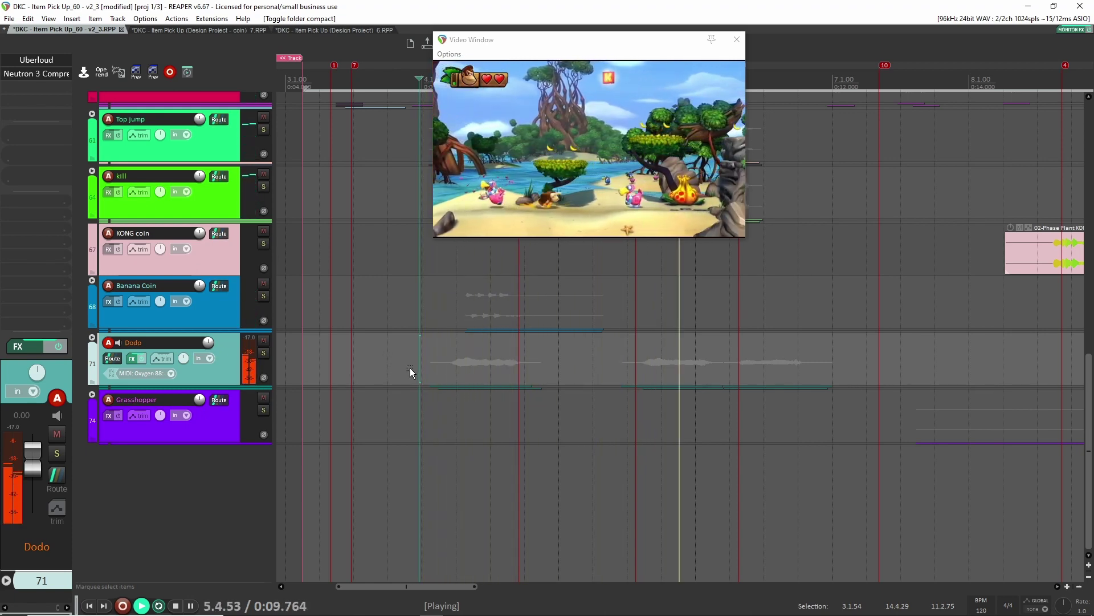
pyautogui.press('space')
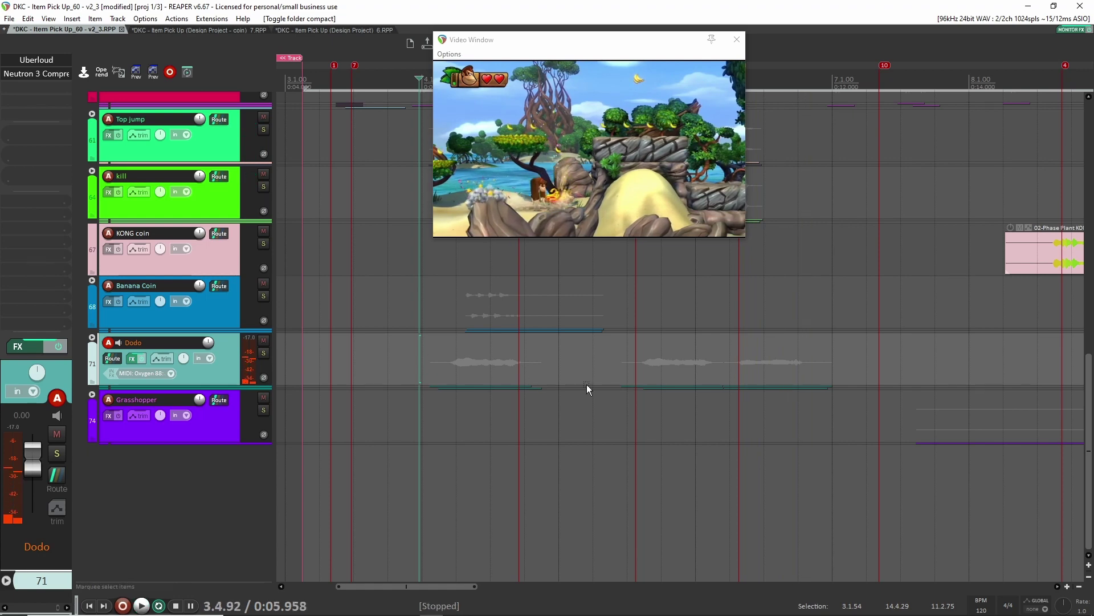
# Audition the flower section from 6.2.63 with only the Ground Smack Tonal and Flower tracks soloed
pyautogui.scroll(2, 655, 401)
pyautogui.scroll(-1, 675, 404)
pyautogui.click(734, 363)
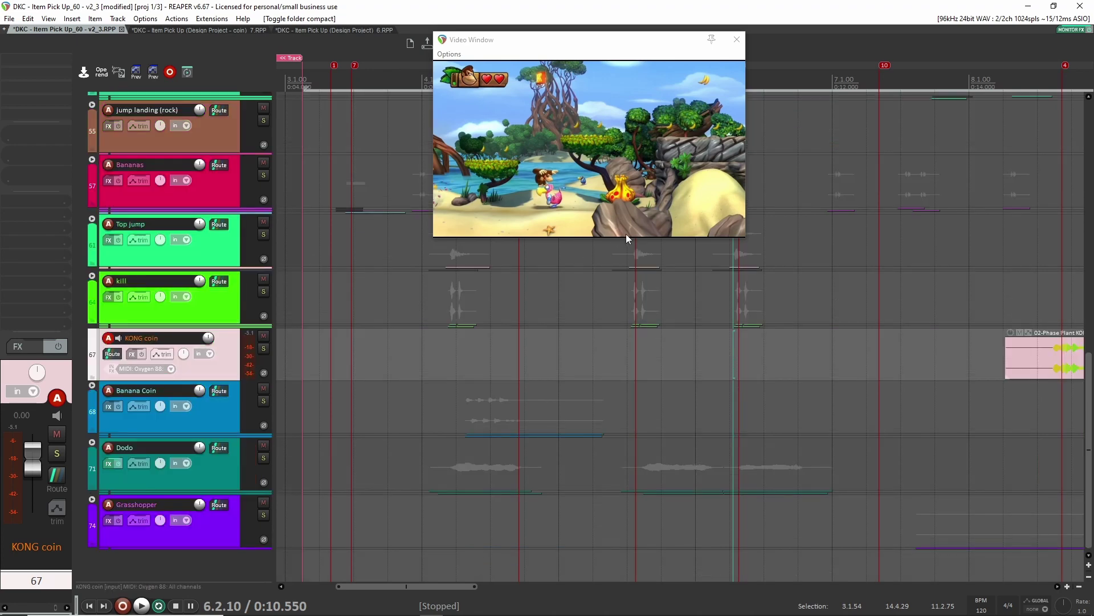
pyautogui.scroll(3, 775, 331)
pyautogui.scroll(9, 778, 319)
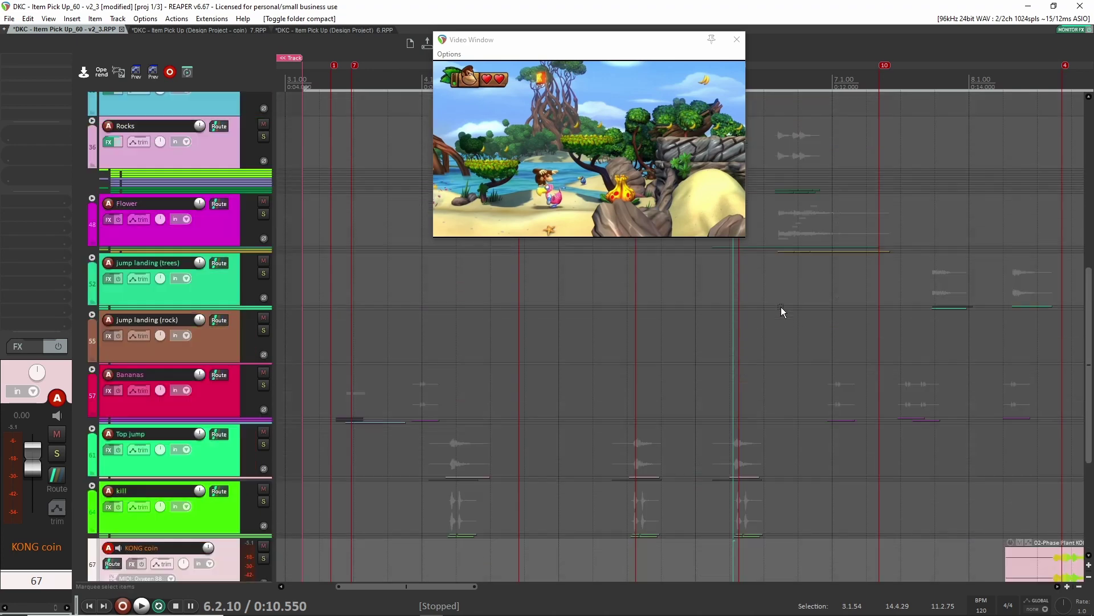
pyautogui.click(772, 370)
pyautogui.click(751, 382)
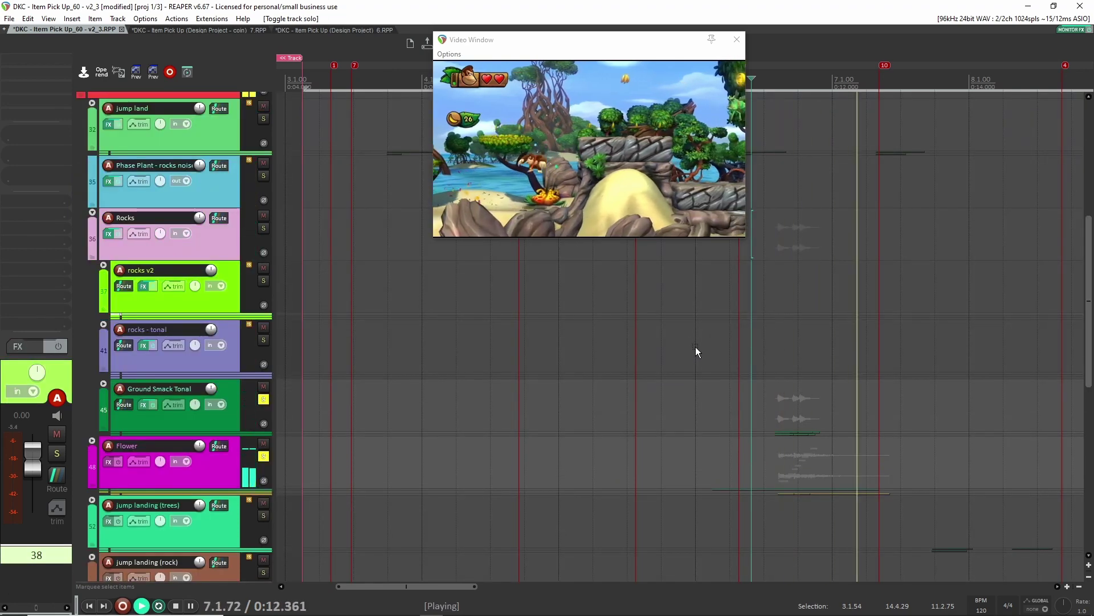
pyautogui.press('space')
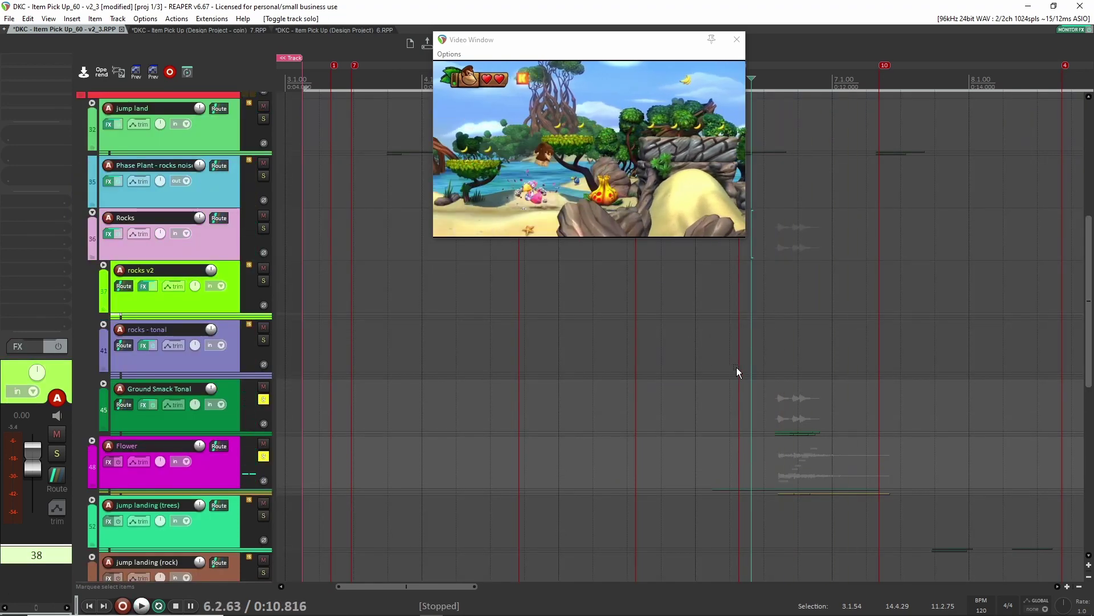
pyautogui.press('space')
pyautogui.press('space')
# Expand the Flower folder and the Flower Ground Smack subfolder inside it to show their layers
pyautogui.click(91, 441)
pyautogui.scroll(-3, 238, 459)
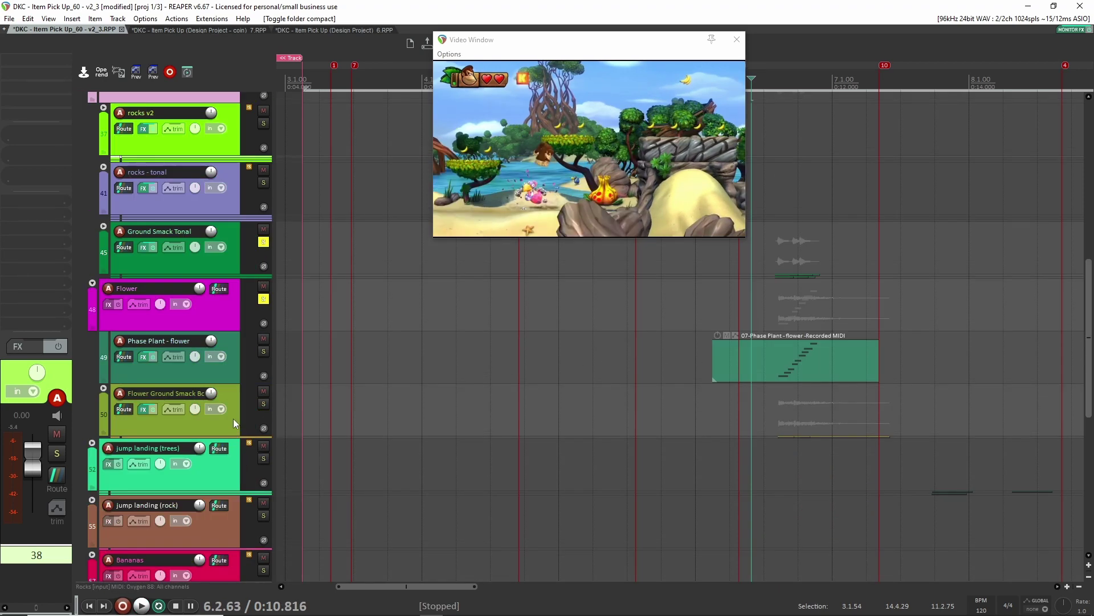
pyautogui.click(104, 388)
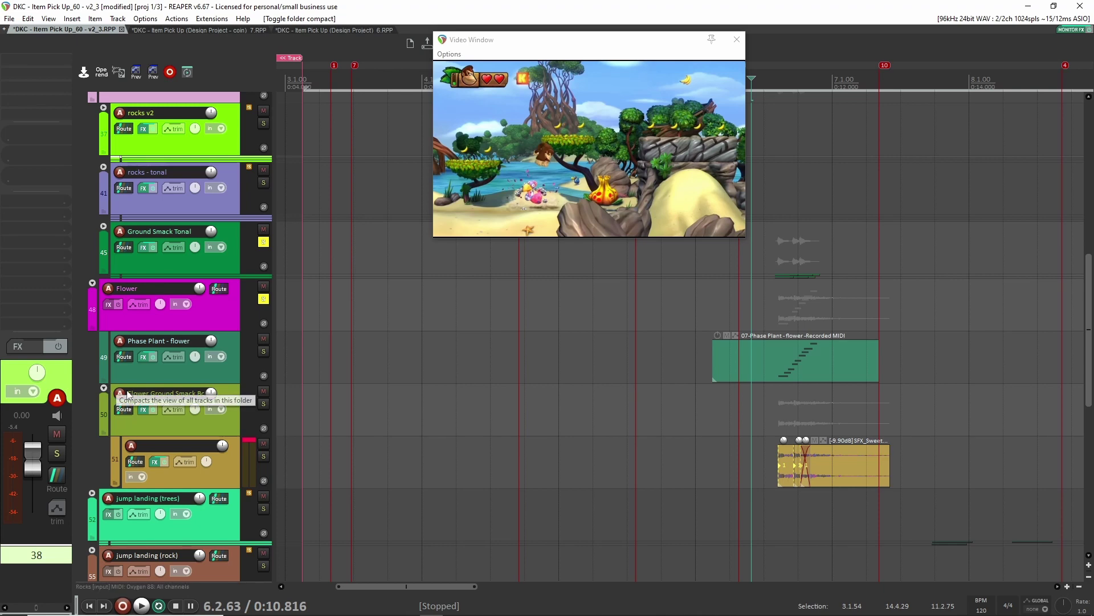
# Solo only the Flower Ground Smack folder, clearing the solos on Flower and Ground Smack Tonal, and audition it
pyautogui.click(263, 404)
pyautogui.click(263, 299)
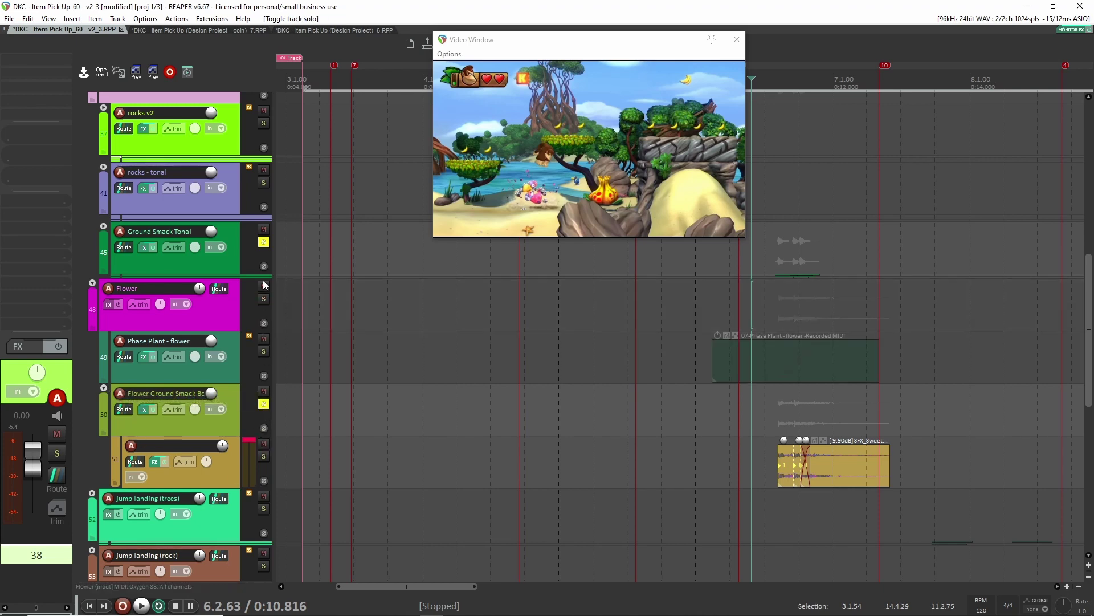
pyautogui.click(263, 241)
pyautogui.press('space')
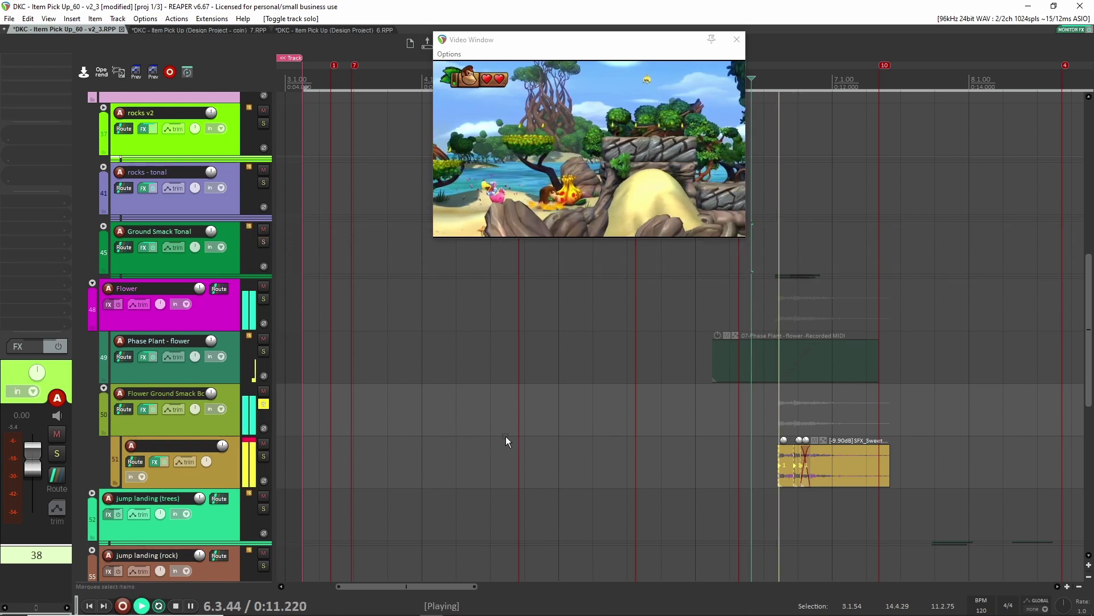
pyautogui.press('space')
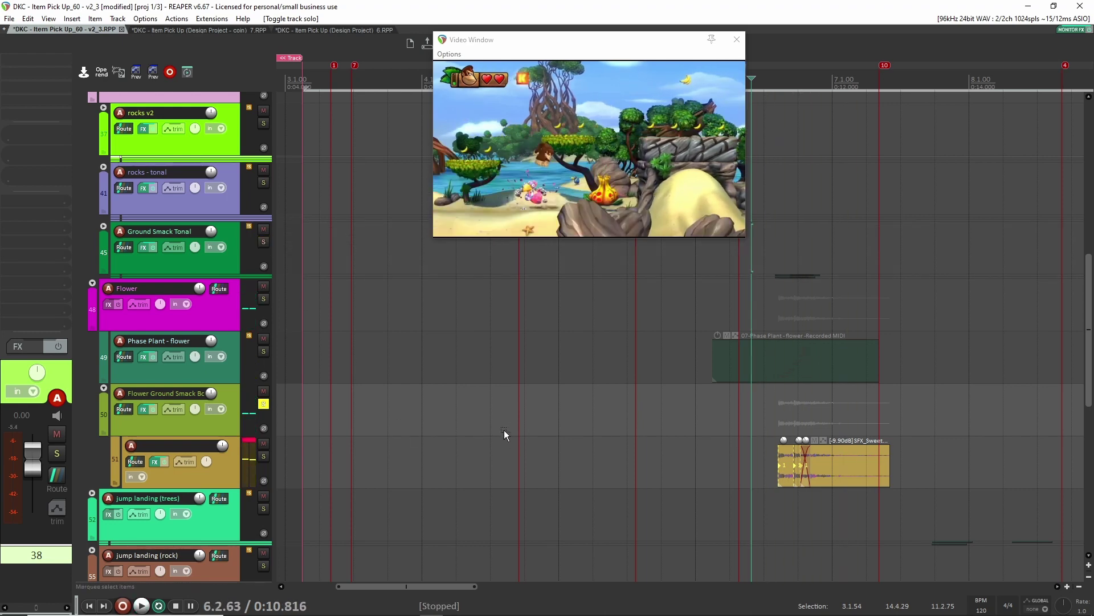
# Examine the overlapping SFX_Sweetners_Bass027 items on layer 51 and audition them from 6.3.30
pyautogui.scroll(4, 898, 457)
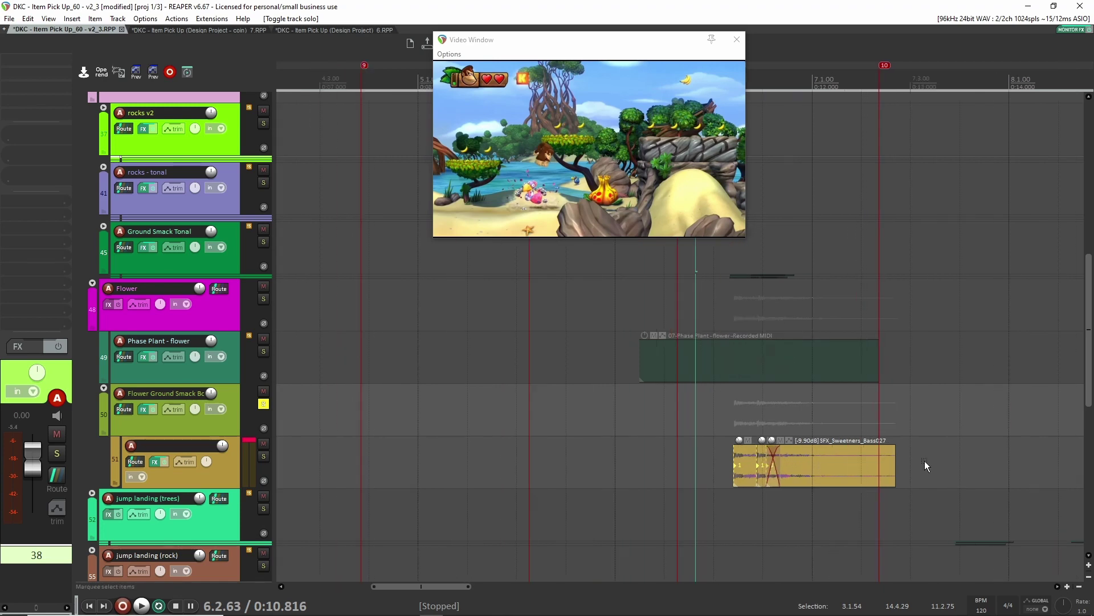
pyautogui.scroll(-2, 798, 453)
pyautogui.scroll(1, 761, 456)
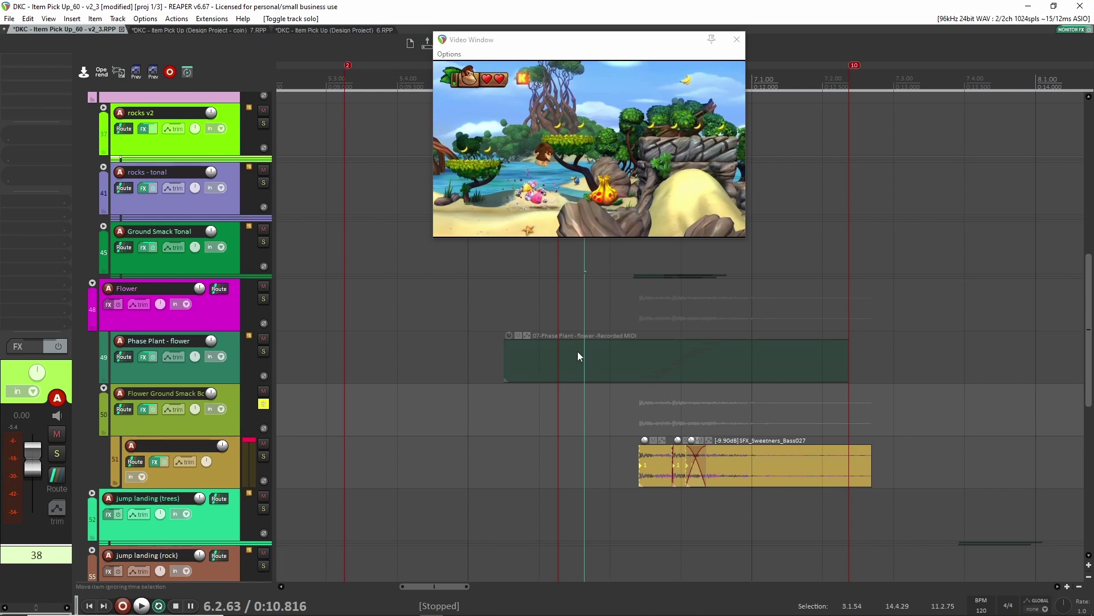
pyautogui.scroll(3, 638, 480)
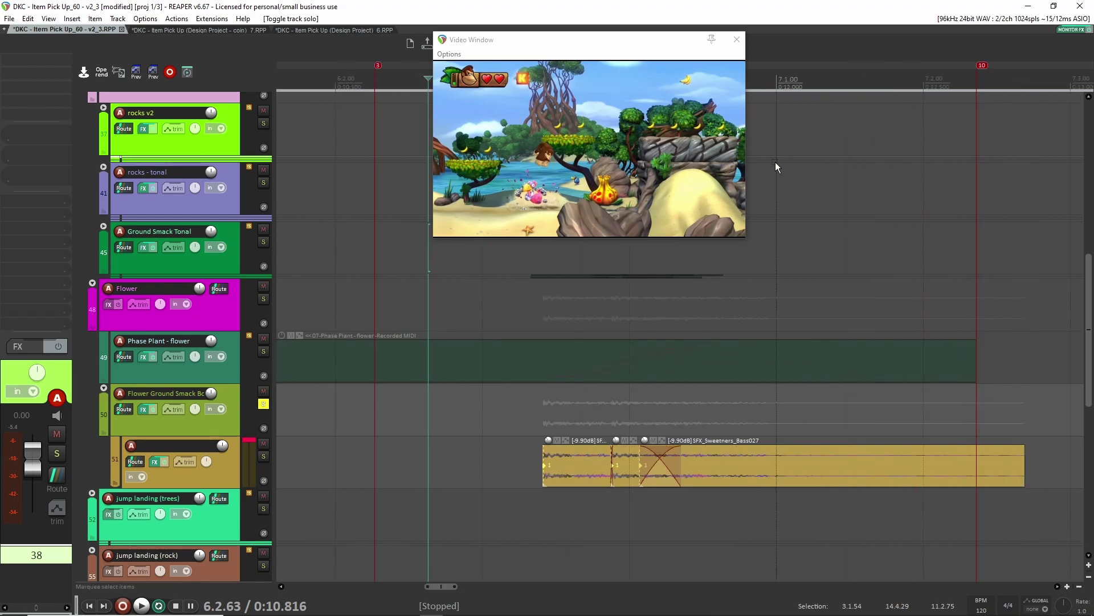
pyautogui.click(527, 436)
pyautogui.press('space')
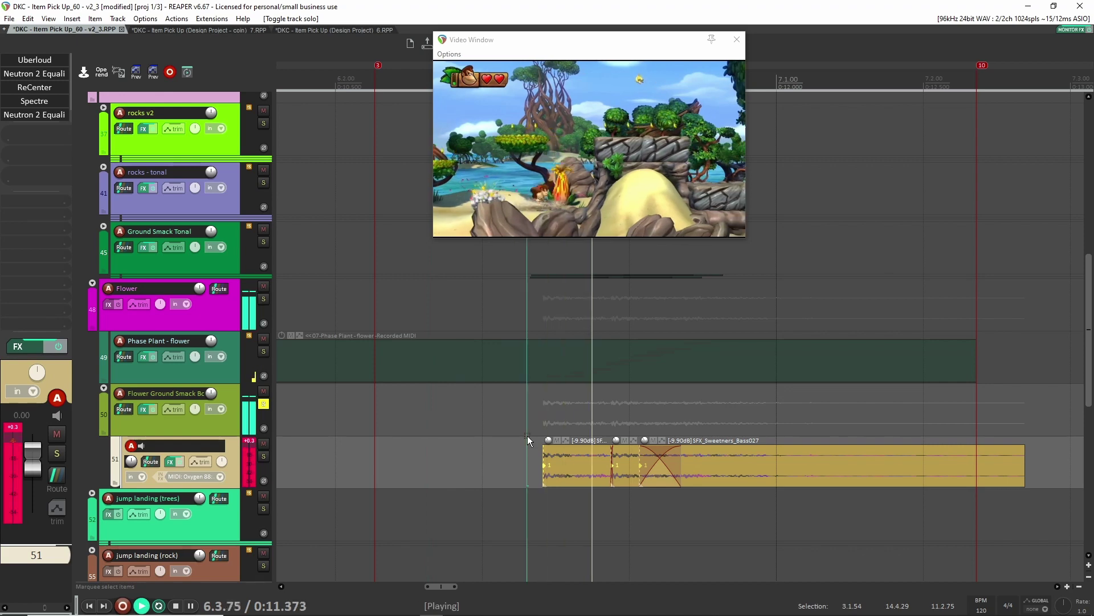
pyautogui.press('space')
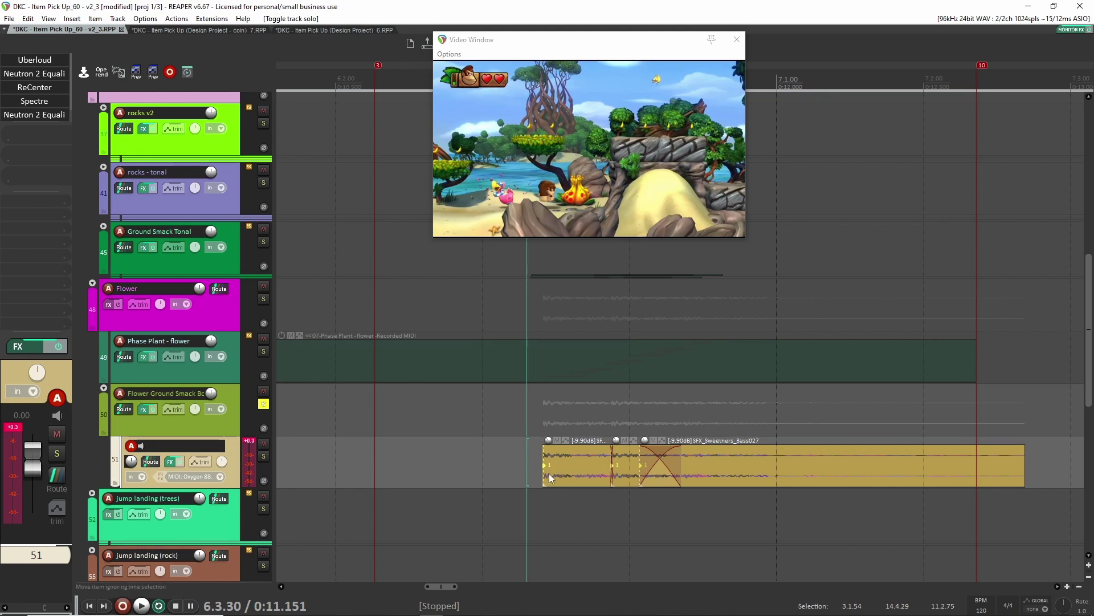
# Review the settings of Uberloud and the first Neutron 2 Equalizer on layer 51, and close both plugins
pyautogui.click(34, 59)
pyautogui.moveTo(216, 37); pyautogui.dragTo(576, 41)
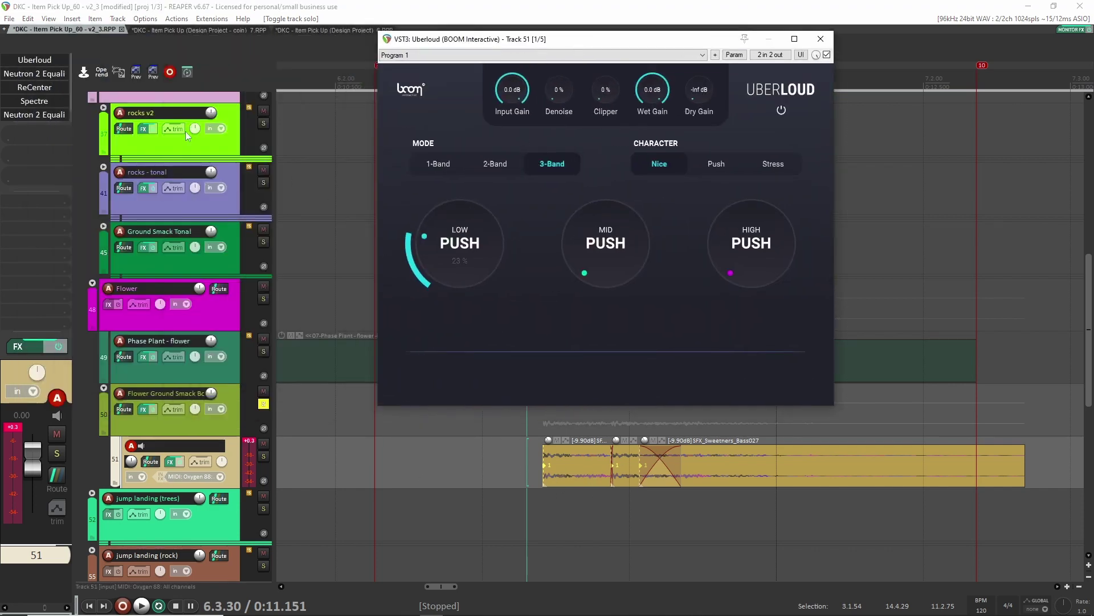
pyautogui.click(50, 74)
pyautogui.click(576, 39)
pyautogui.click(820, 39)
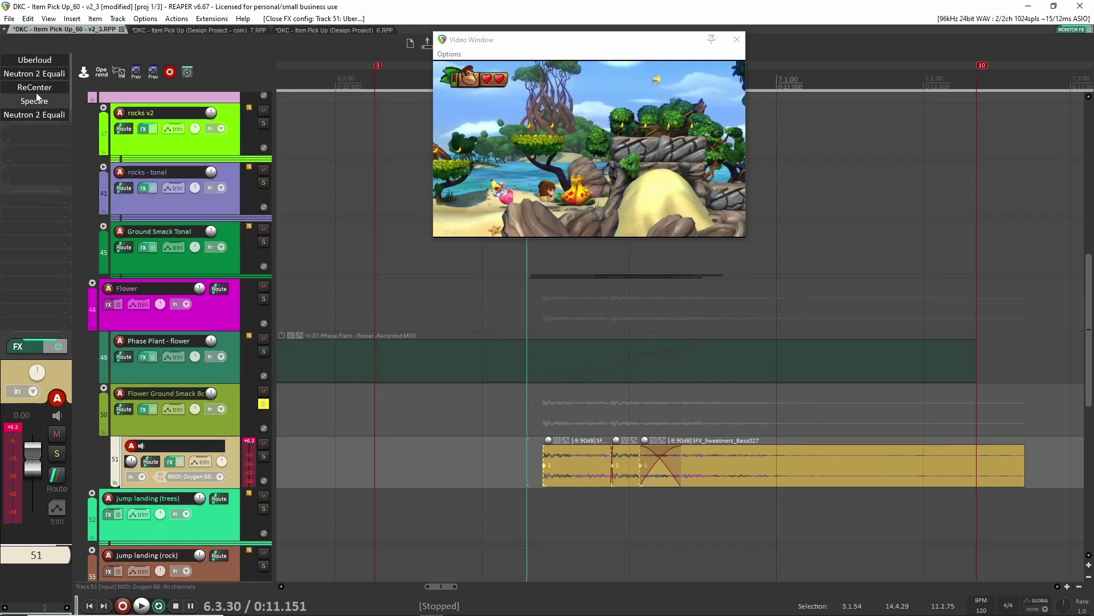
# Review the settings of ReCenter, Spectre and the last Neutron 2 Equalizer on layer 51, closing each plugin
pyautogui.click(36, 90)
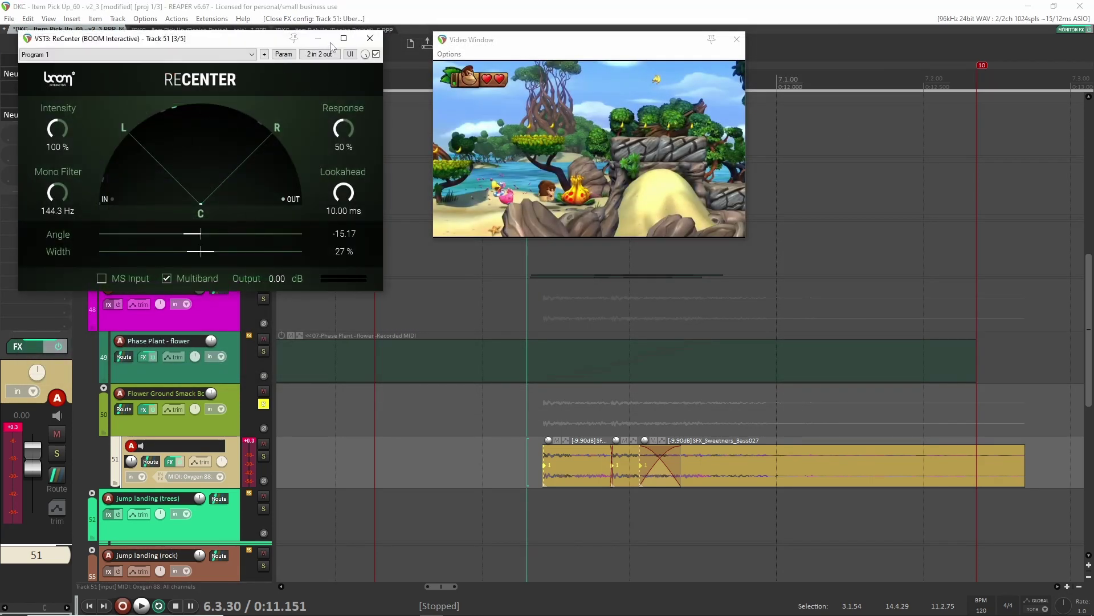
pyautogui.click(370, 38)
pyautogui.click(35, 102)
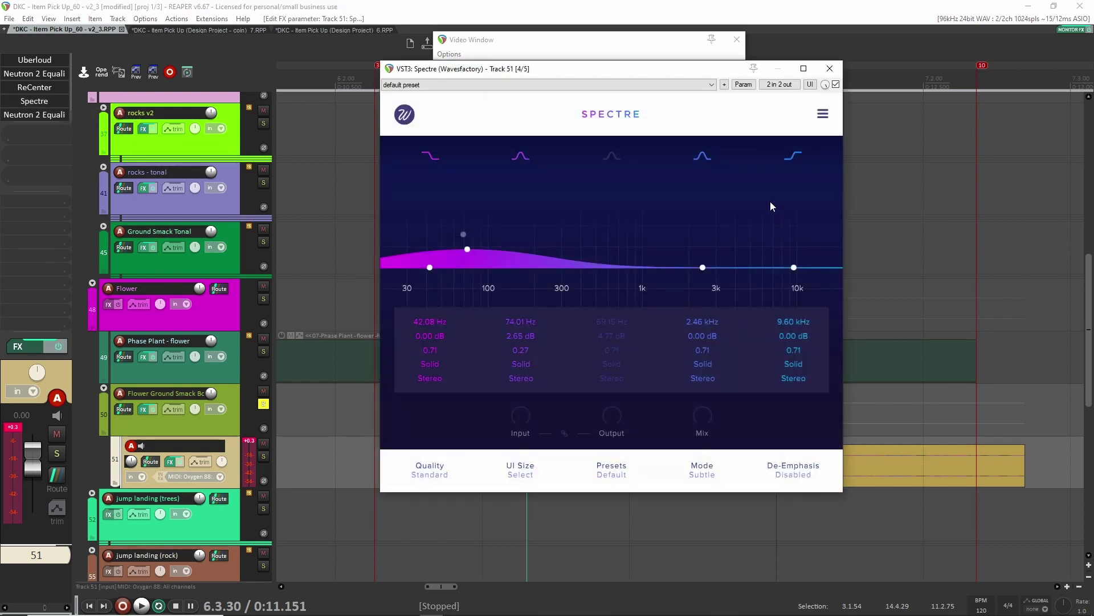
pyautogui.click(830, 69)
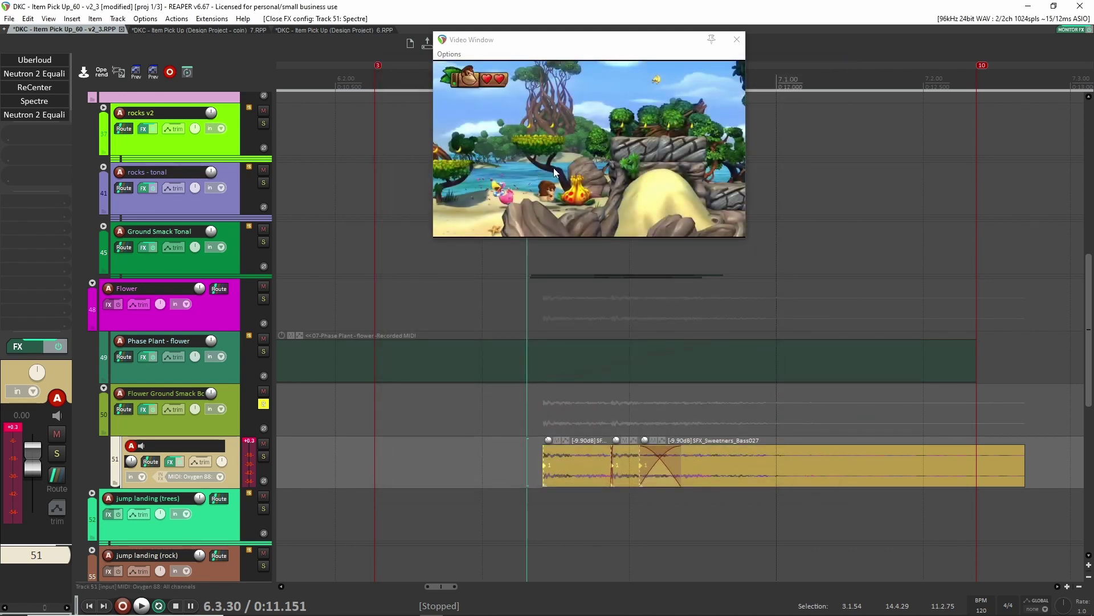
pyautogui.click(17, 104)
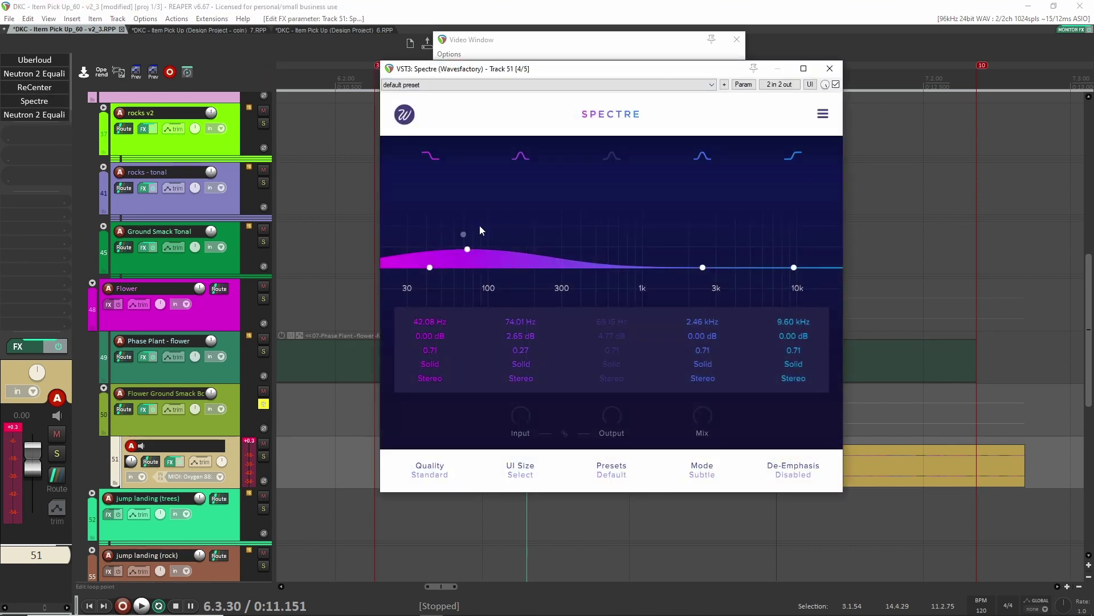
pyautogui.click(830, 68)
pyautogui.click(21, 114)
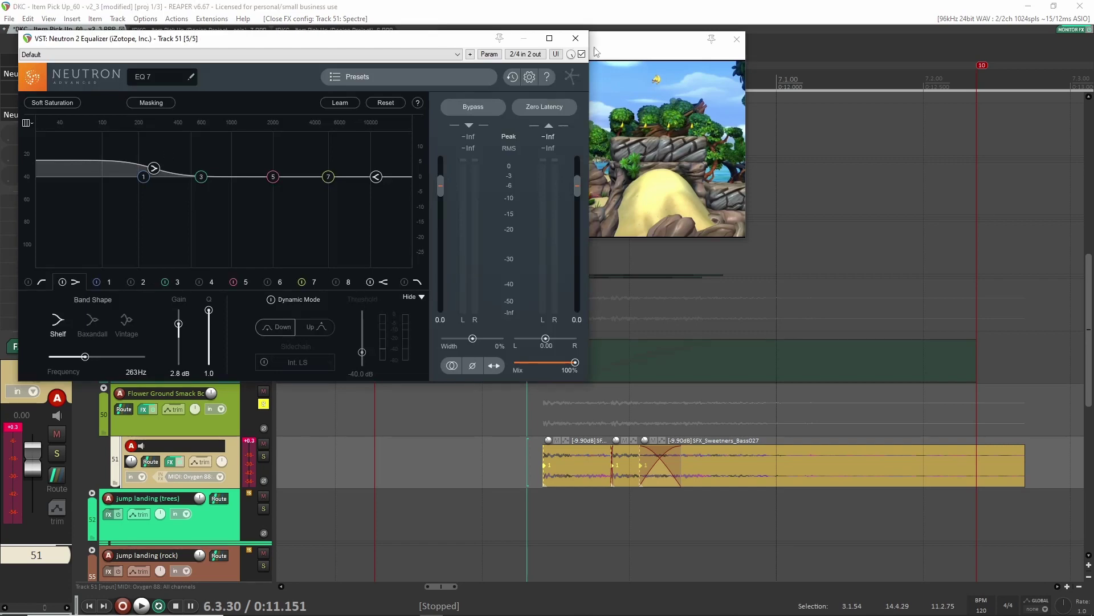
pyautogui.press('Escape')
# Clear the solo on the Flower Ground Smack folder and fully collapse it
pyautogui.click(264, 404)
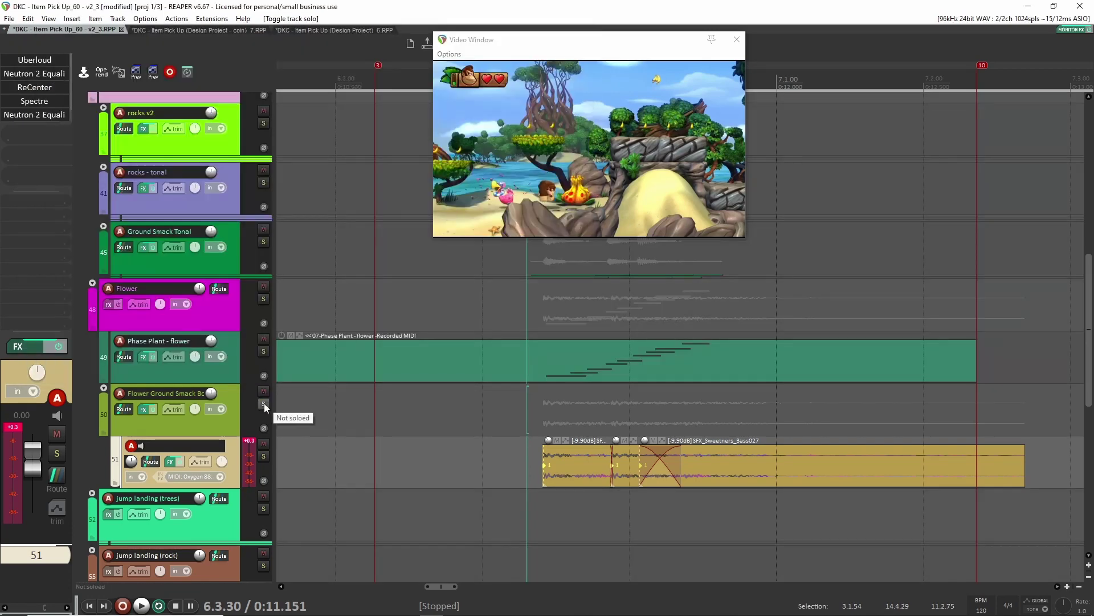
pyautogui.click(104, 389)
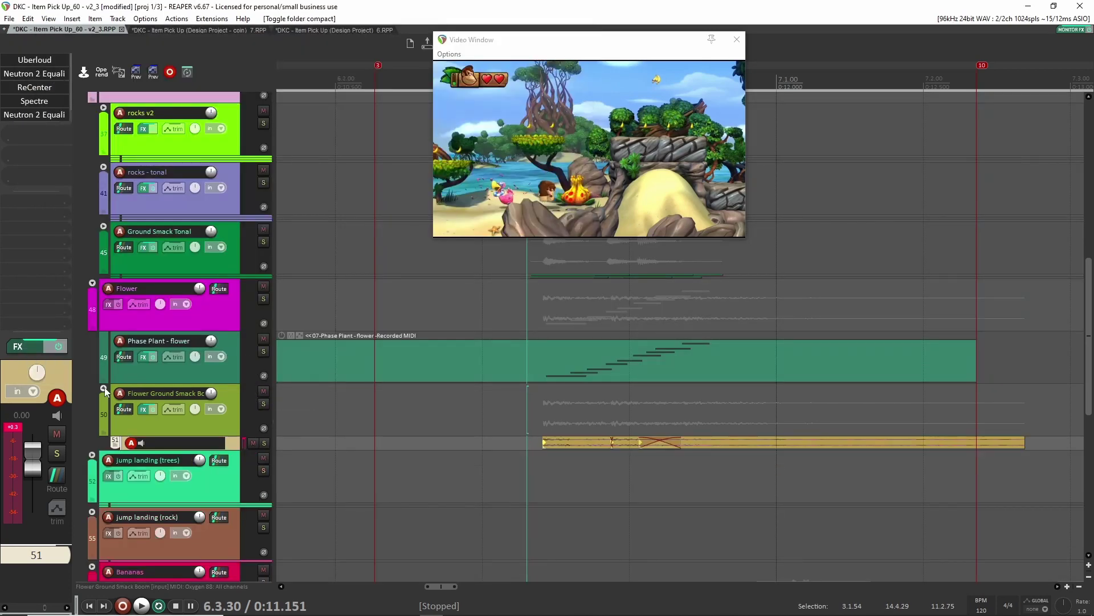
pyautogui.click(103, 388)
# Solo the Phase Plant - flower track and audition its recorded MIDI from 6.3.30
pyautogui.click(264, 351)
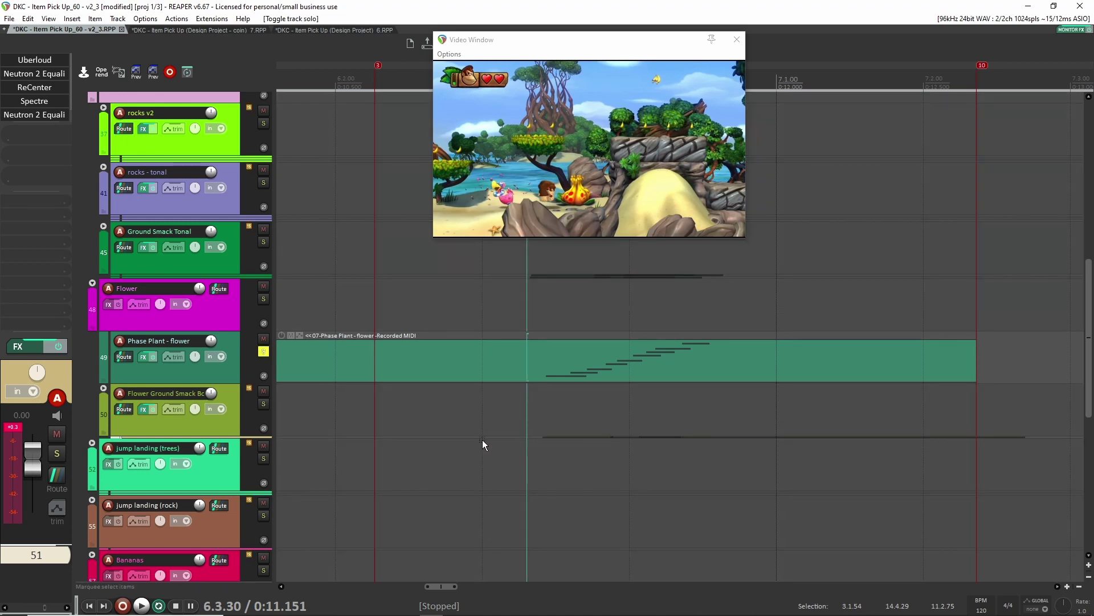
pyautogui.press('space')
pyautogui.press('space')
pyautogui.press('space')
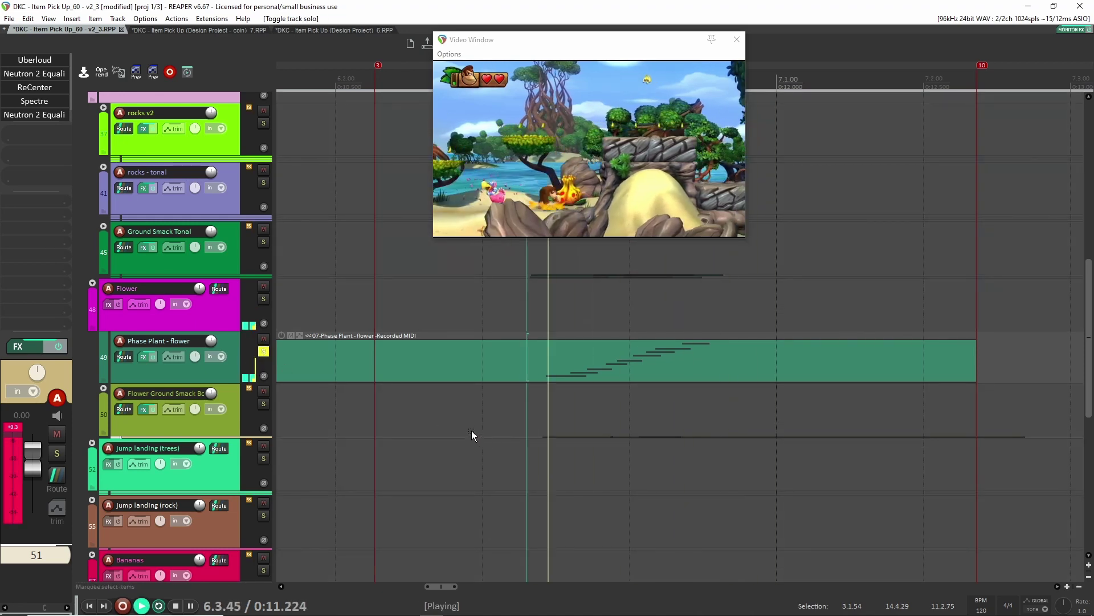
pyautogui.press('space')
# Examine the Flower Star Glitter 01 patch in Phase Plant on the Phase Plant - flower track
pyautogui.click(216, 378)
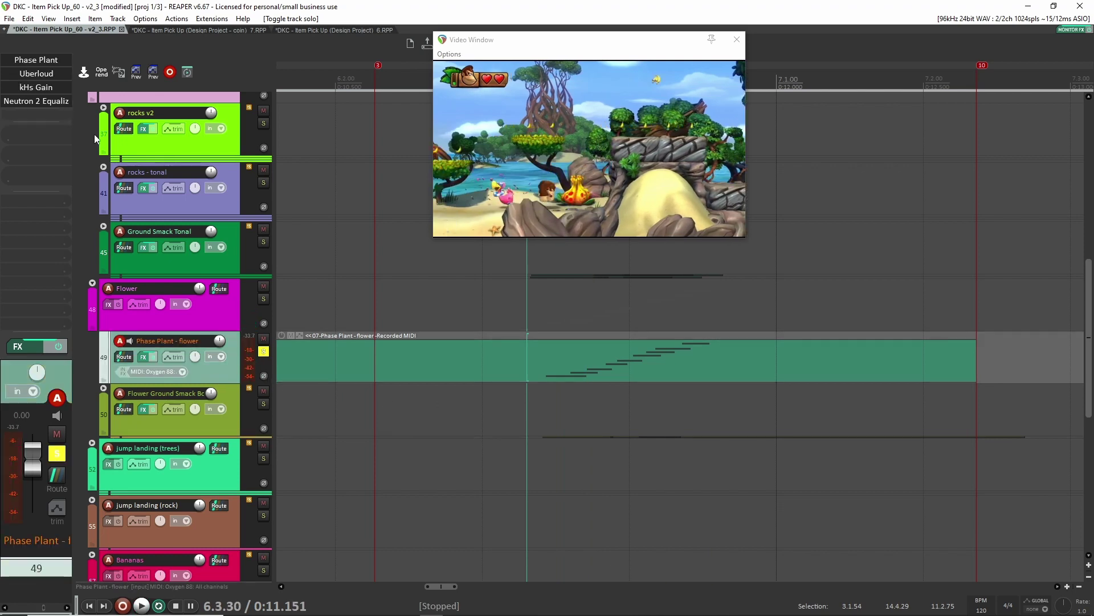
pyautogui.click(19, 61)
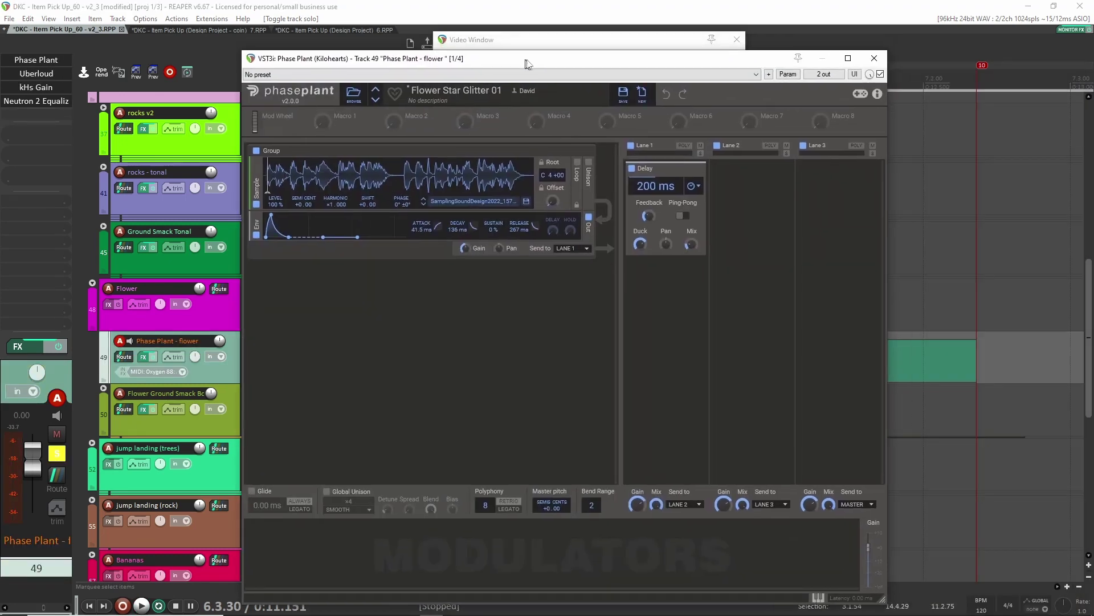
pyautogui.moveTo(527, 61); pyautogui.dragTo(556, 42)
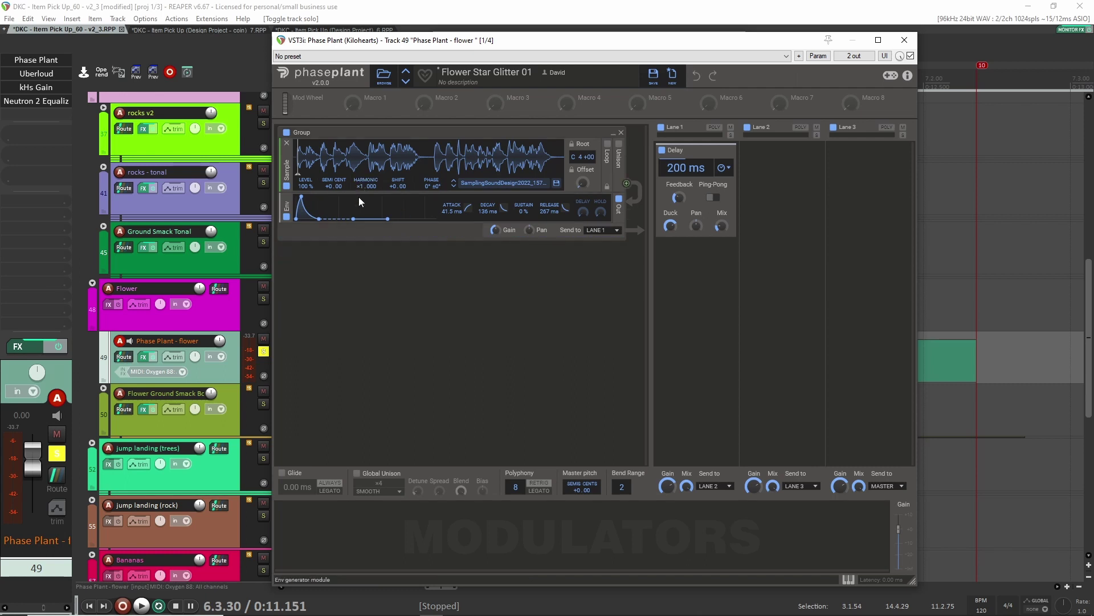
# Review the Uberloud and kHs Gain settings on the Phase Plant - flower track
pyautogui.doubleClick(30, 75)
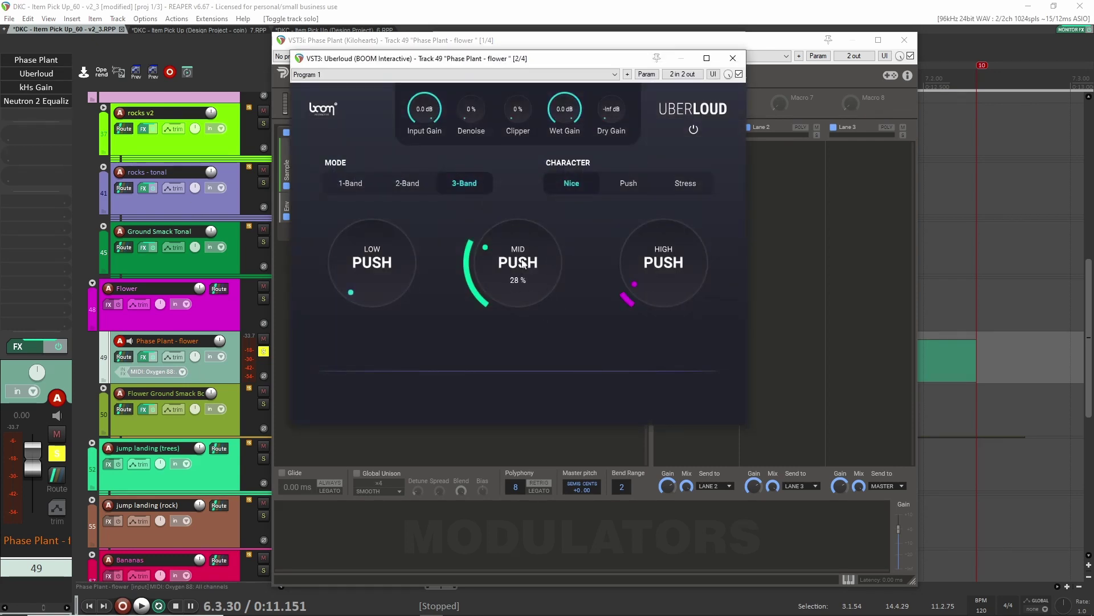
pyautogui.click(732, 58)
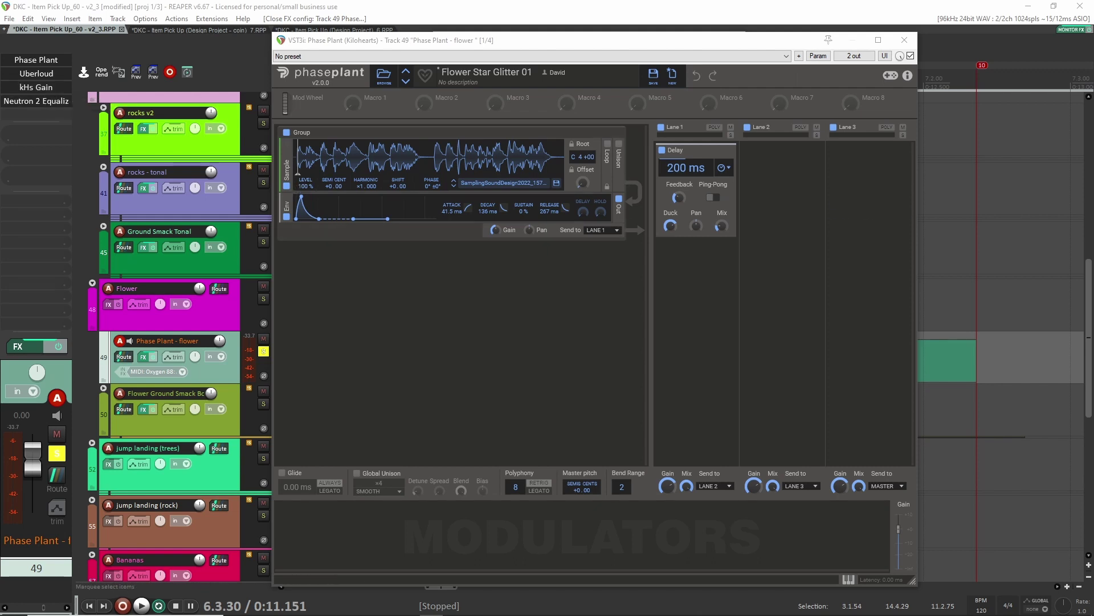
pyautogui.moveTo(1093, 123); pyautogui.dragTo(510, 166)
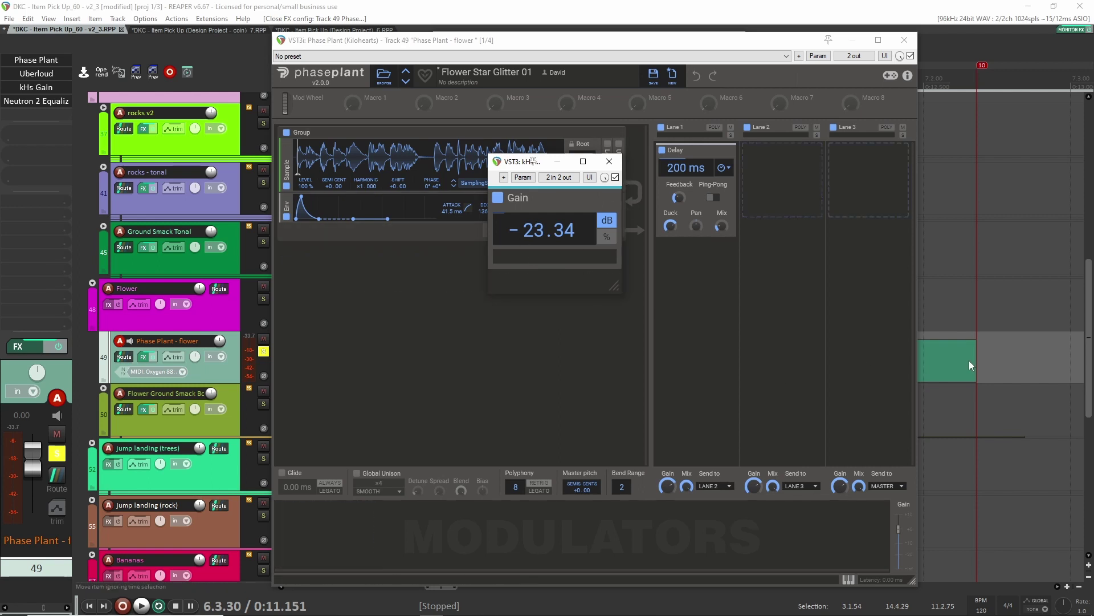
# Inspect the Neutron 2 Equalizer on the Phase Plant - flower track and compare the sound with the EQ bypassed and active
pyautogui.click(610, 161)
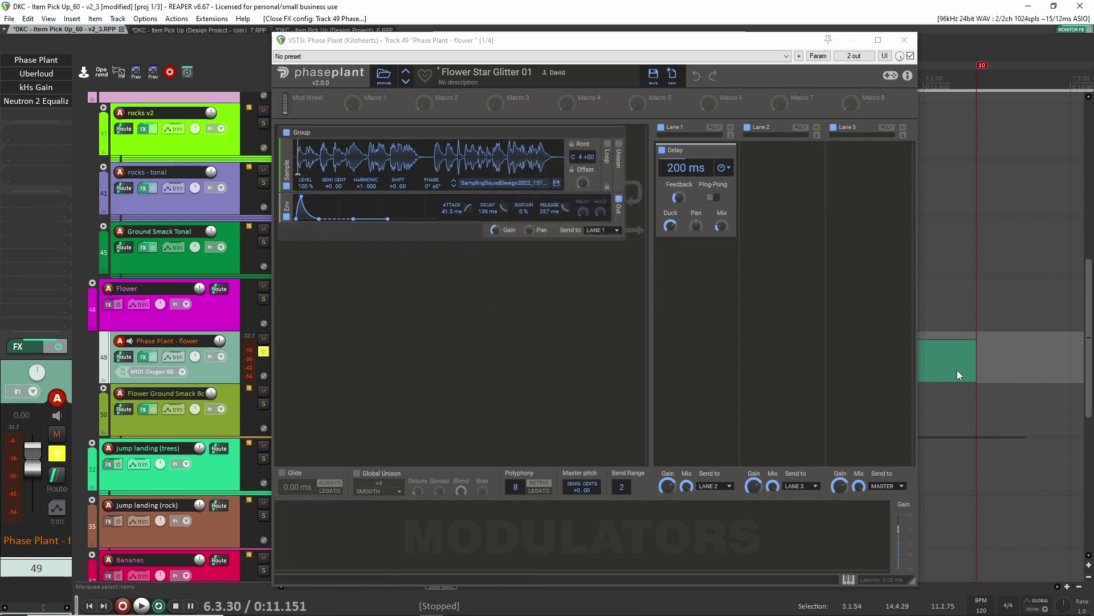
pyautogui.click(36, 101)
pyautogui.moveTo(618, 164); pyautogui.dragTo(417, 140)
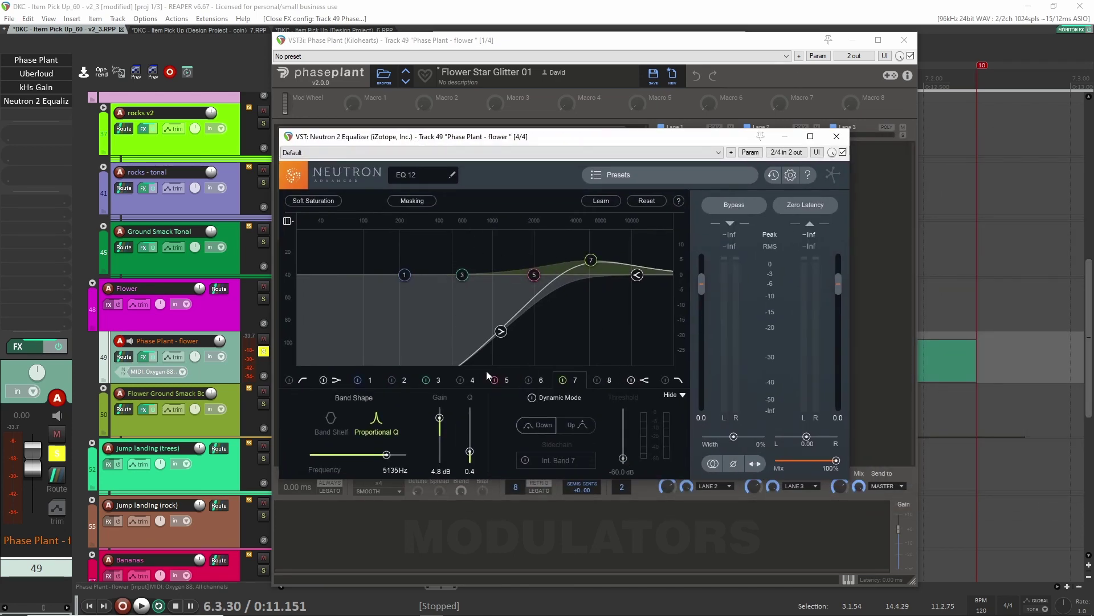
pyautogui.click(843, 152)
pyautogui.moveTo(732, 138); pyautogui.dragTo(759, 172)
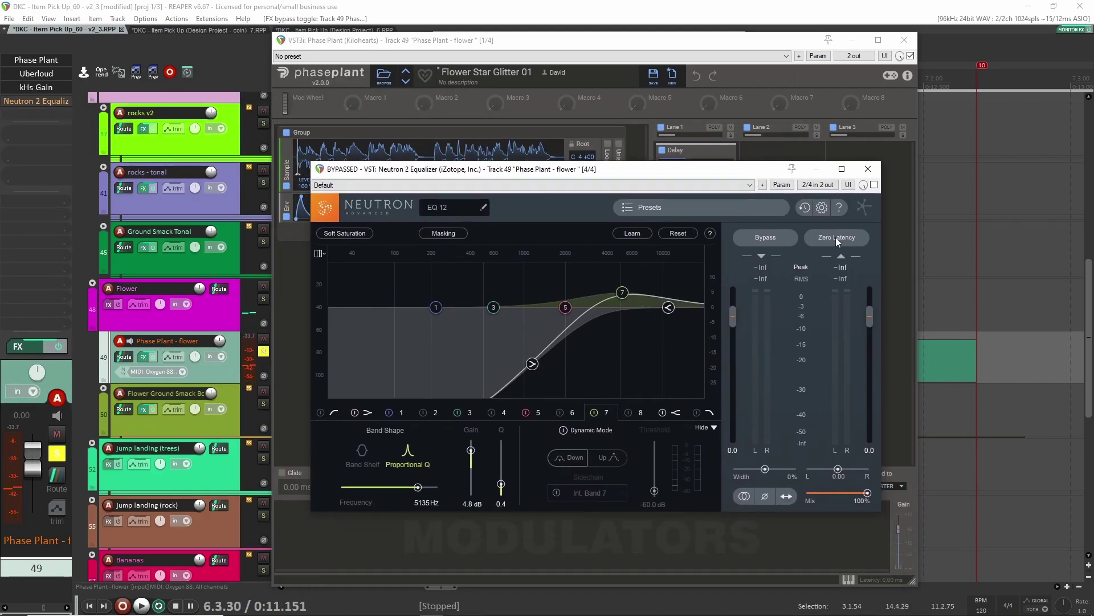
pyautogui.click(874, 185)
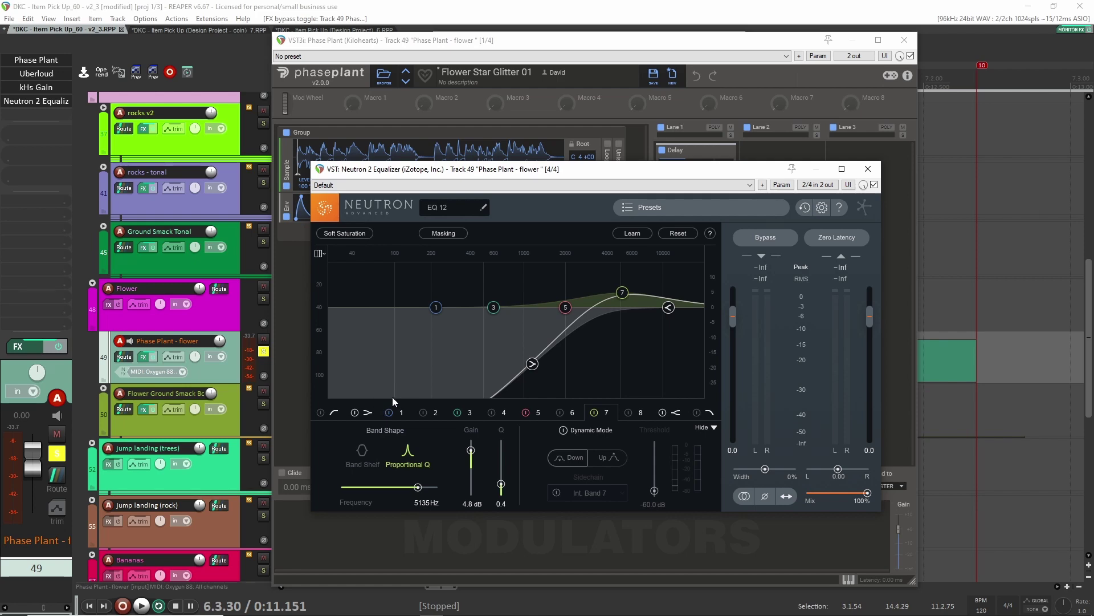
pyautogui.click(869, 169)
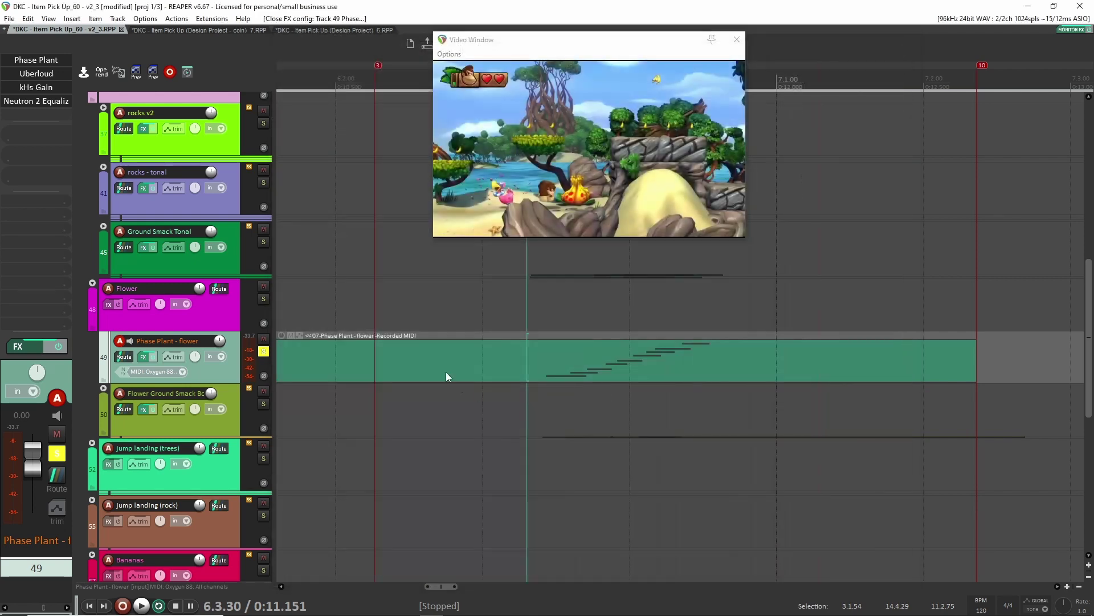
# Audition the Flower Ground Smack folder soloed together with the Phase Plant - flower track, and clear both solos
pyautogui.click(264, 403)
pyautogui.press('space')
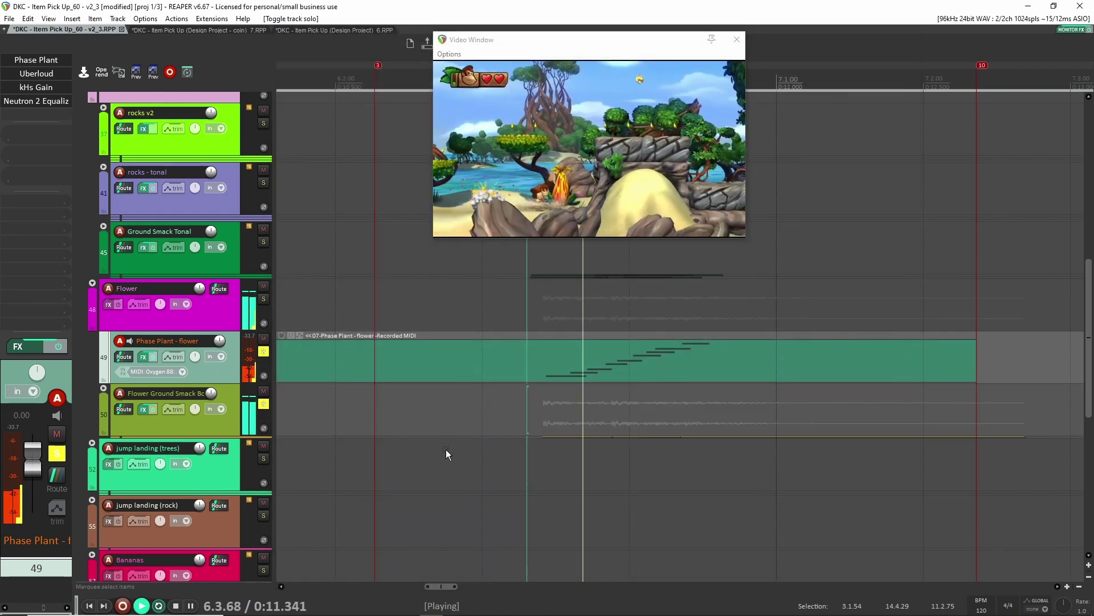
pyautogui.press('space')
pyautogui.click(263, 352)
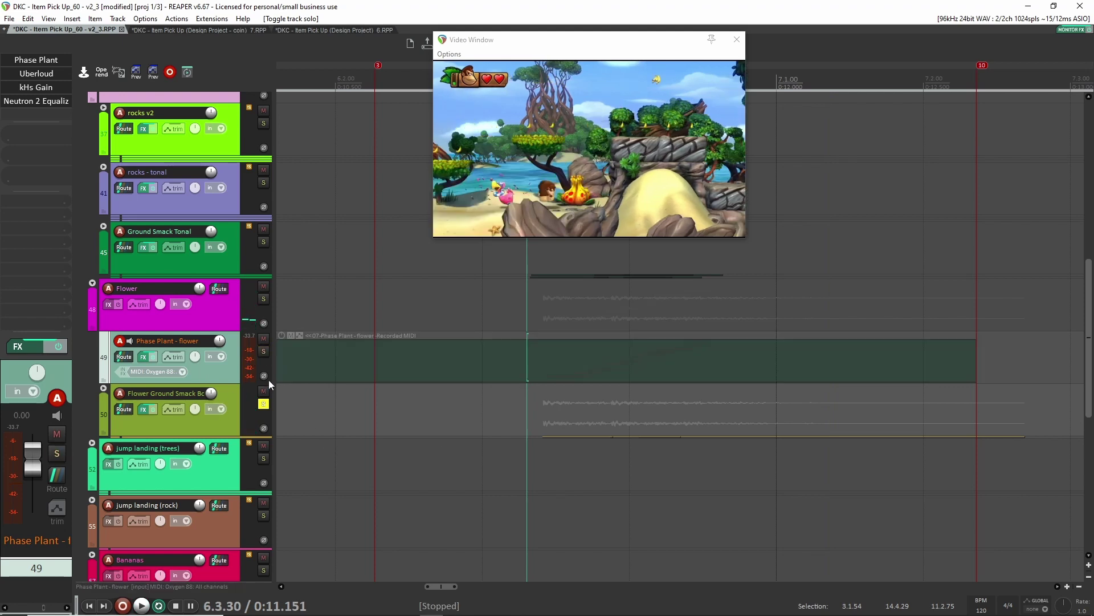
pyautogui.click(263, 405)
# Place the edit cursor at 6.3.13 and audition the DKC - item pick up sfx_VOX track in solo
pyautogui.click(264, 242)
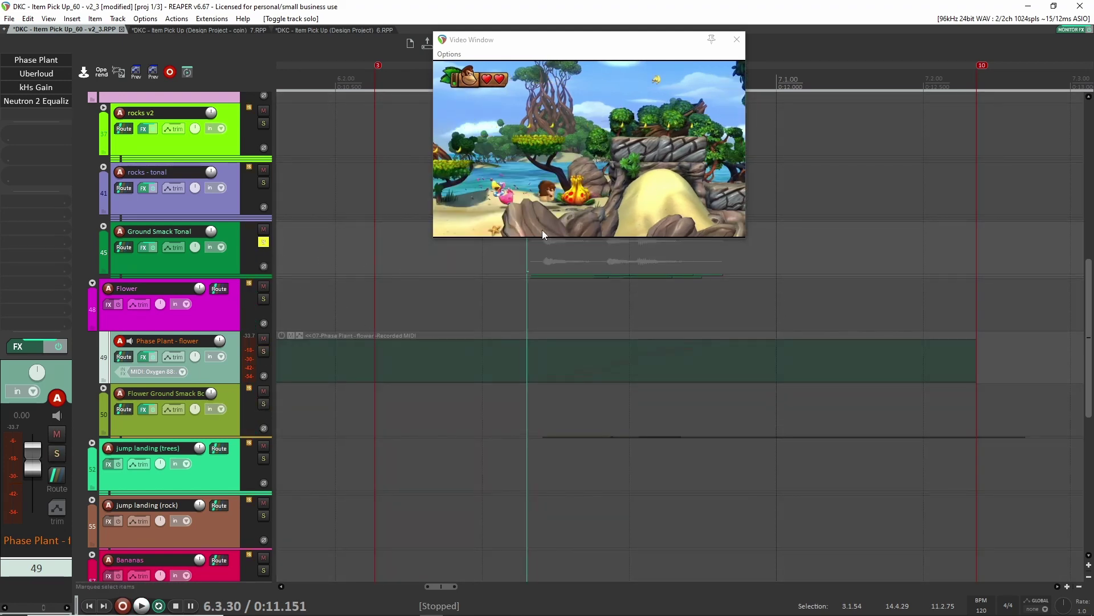
pyautogui.click(501, 268)
pyautogui.scroll(5, 480, 305)
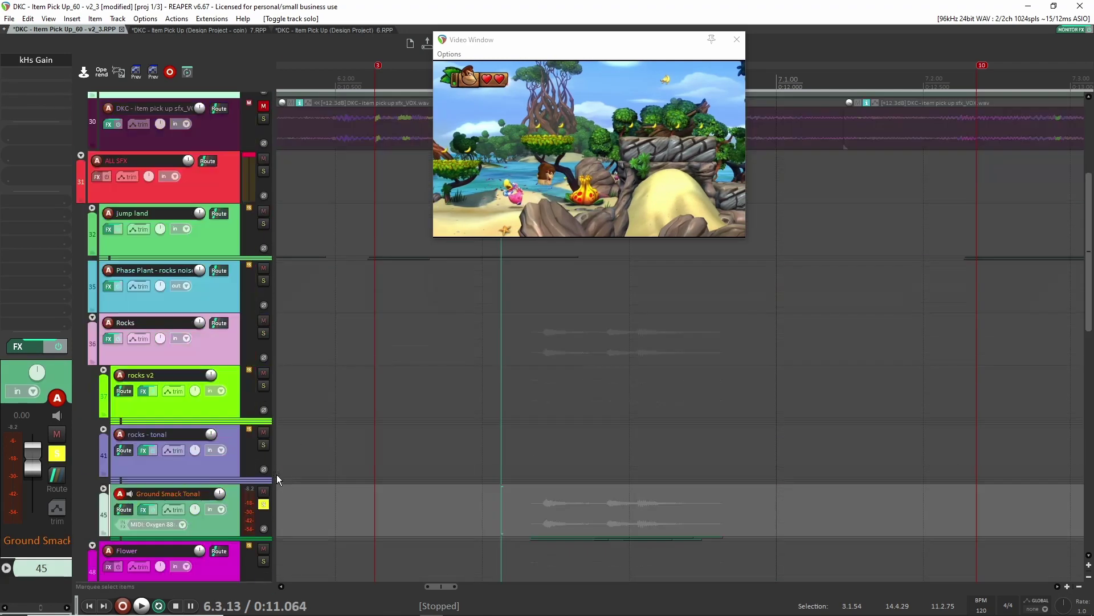
pyautogui.click(263, 505)
pyautogui.click(264, 118)
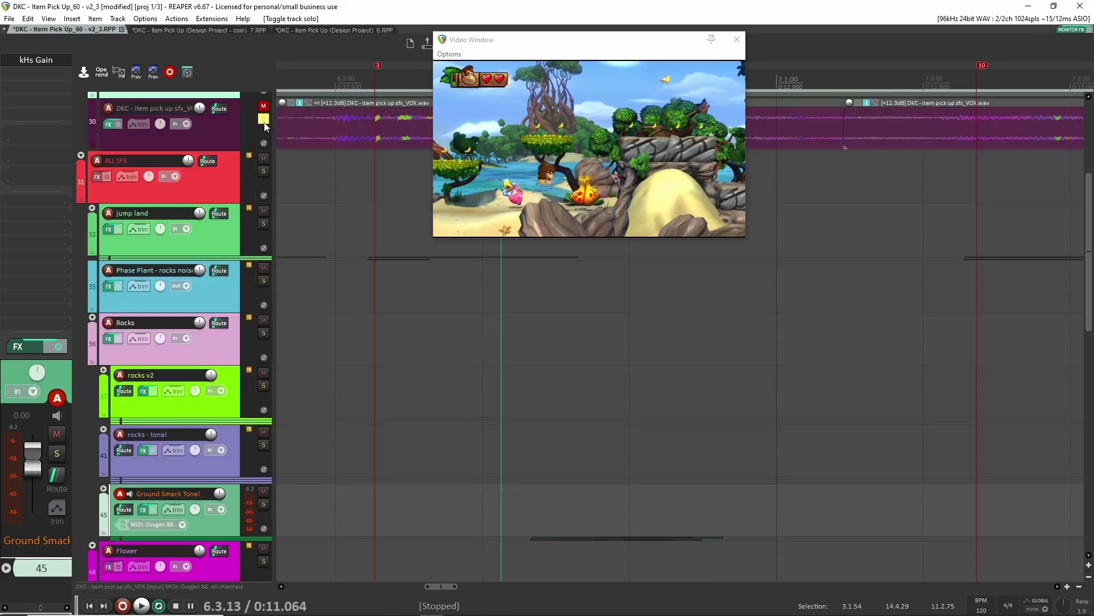
pyautogui.press('space')
pyautogui.press('space')
pyautogui.click(263, 118)
pyautogui.scroll(-4, 342, 435)
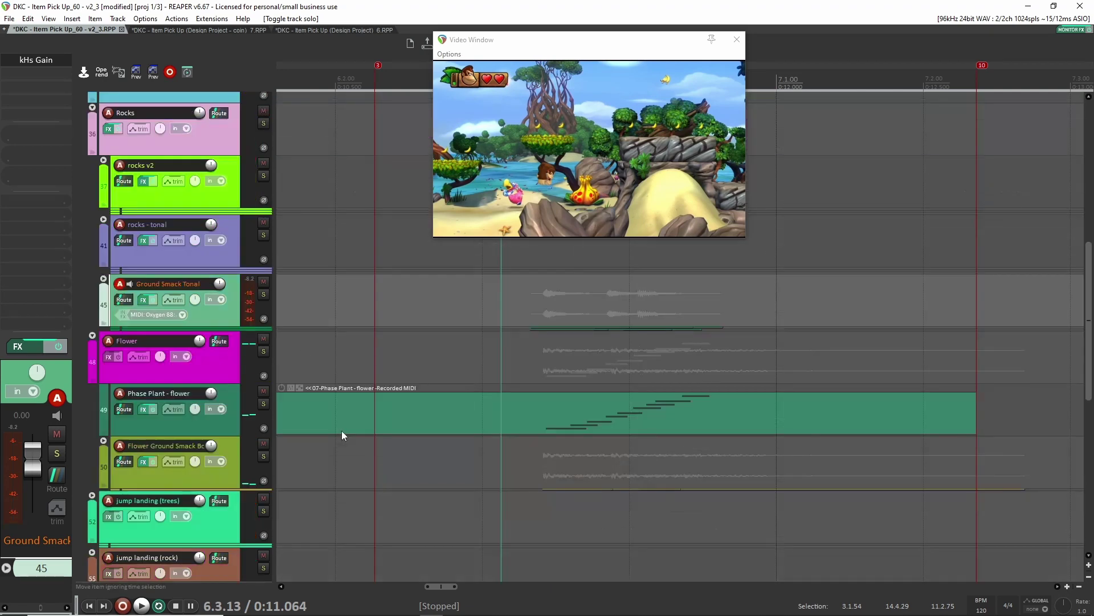
# Audition the Ground Smack Tonal folder in solo, expand it to show its child tracks and clear the solo
pyautogui.click(263, 294)
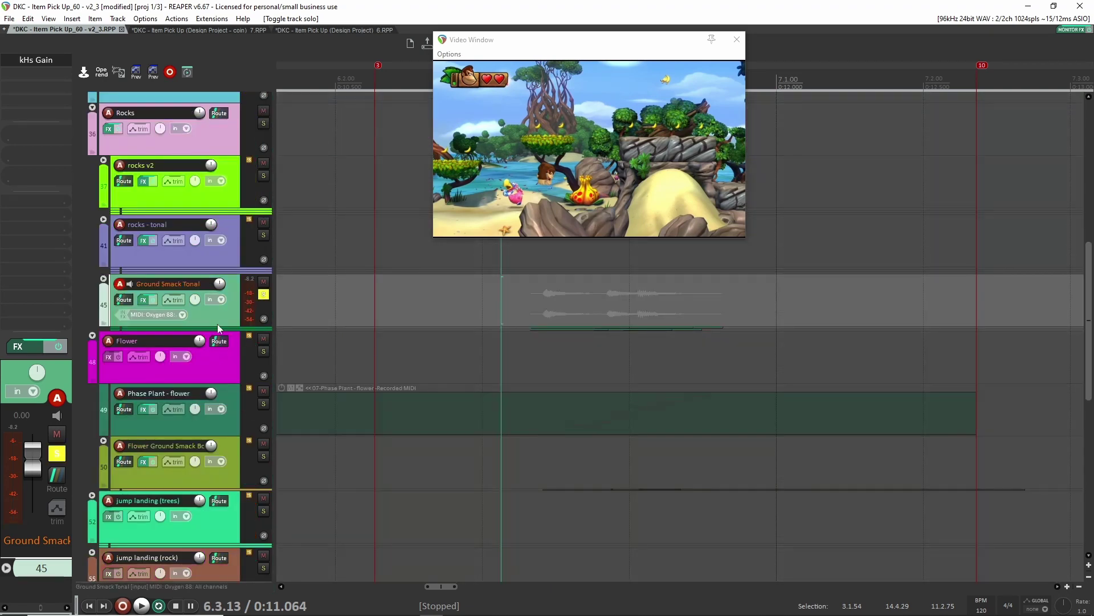
pyautogui.press('space')
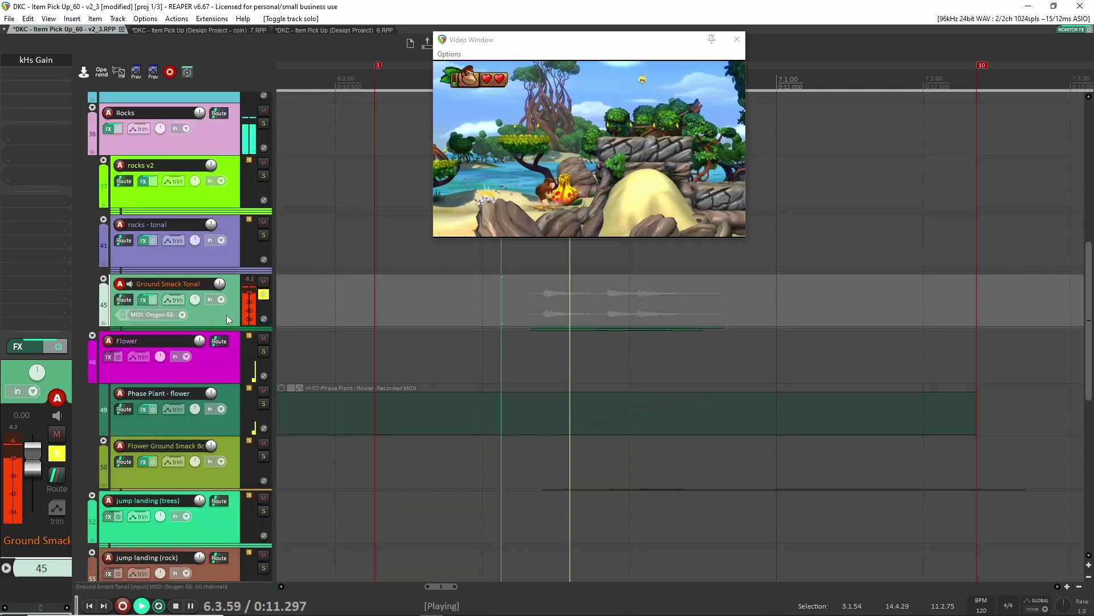
pyautogui.press('space')
pyautogui.click(103, 279)
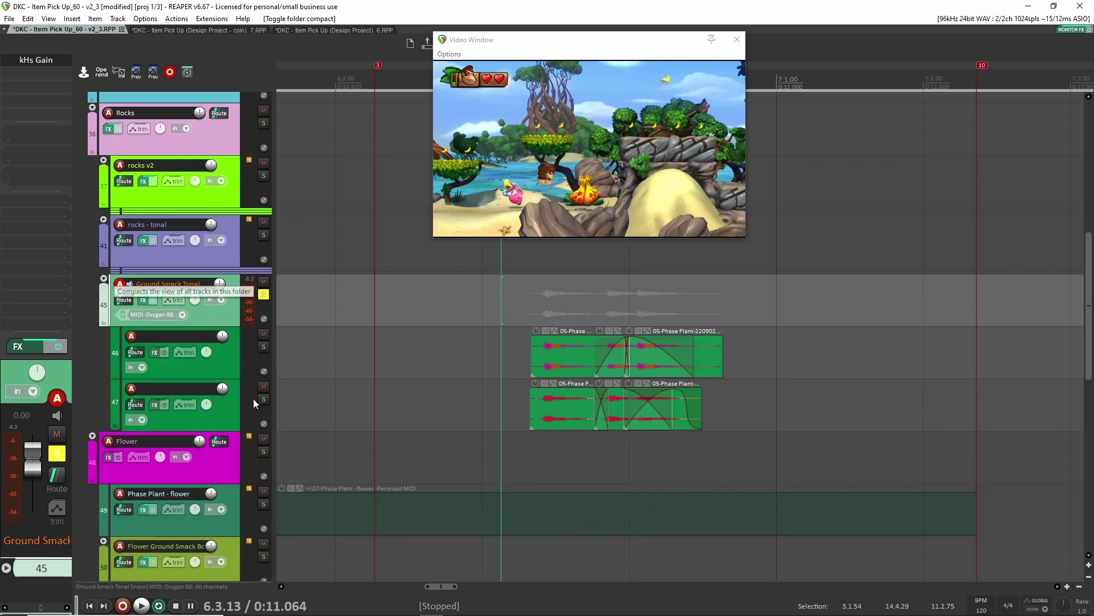
pyautogui.click(264, 294)
# Audition the Ground Smack Tonal child tracks 46 and 47 one at a time in solo
pyautogui.click(218, 364)
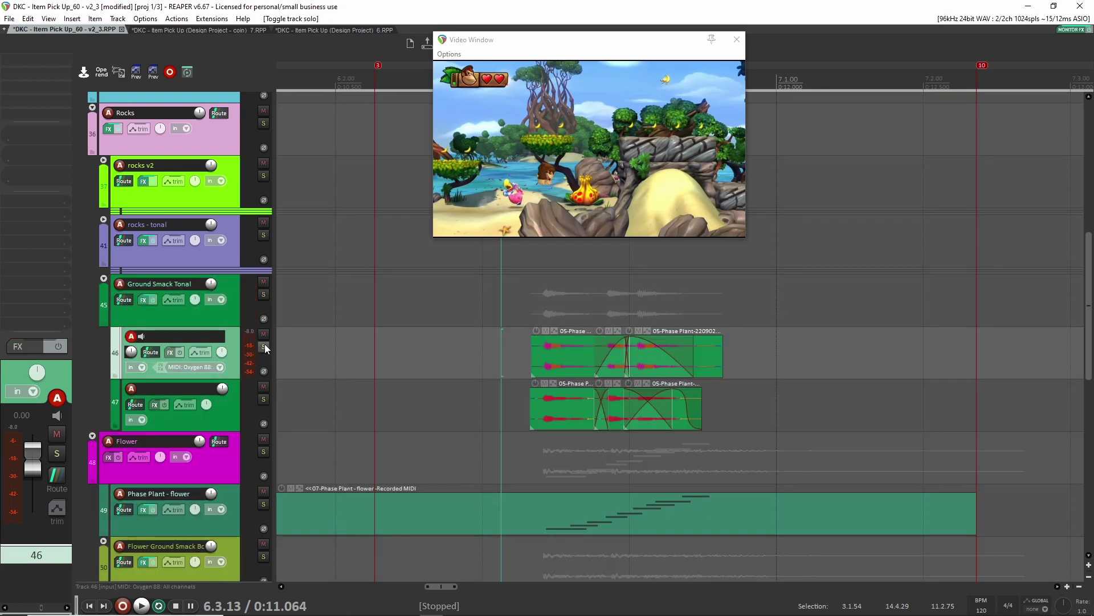
pyautogui.click(263, 346)
pyautogui.press('space')
pyautogui.press('space')
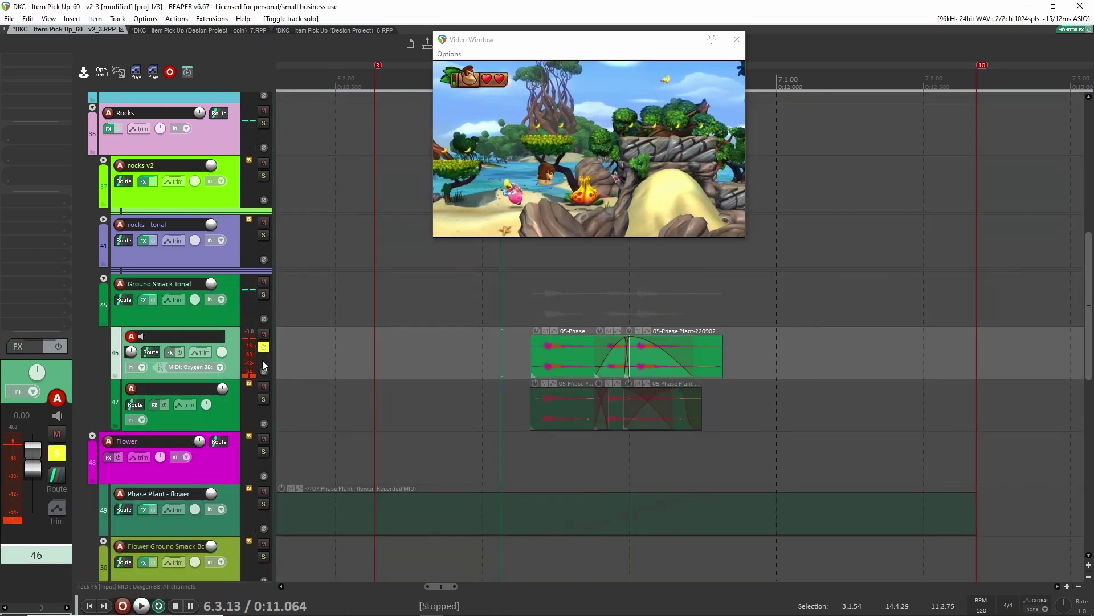
pyautogui.click(264, 346)
pyautogui.click(263, 399)
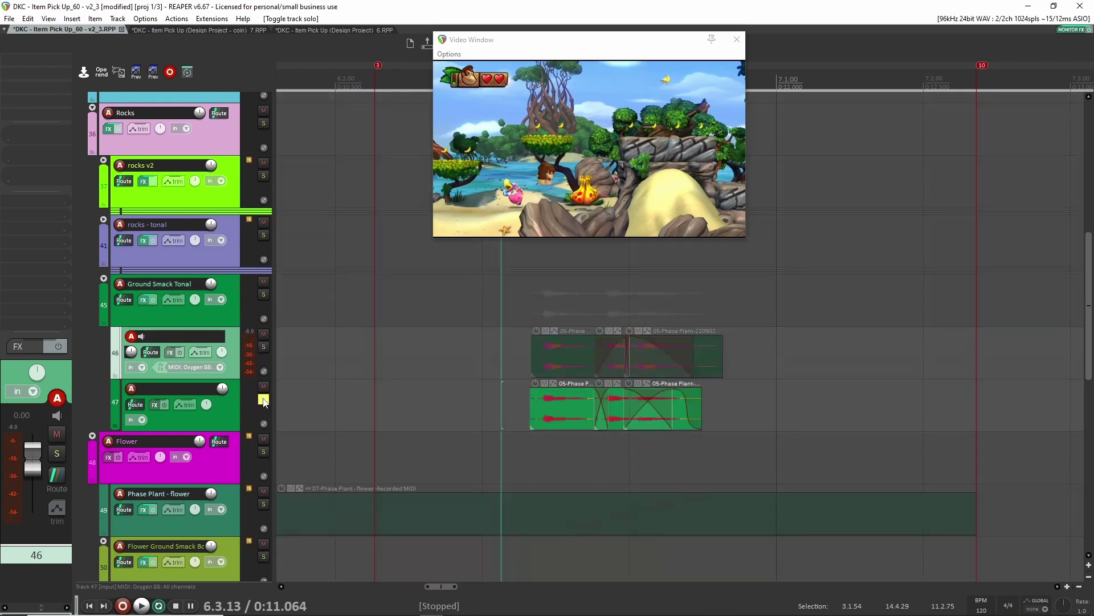
pyautogui.press('space')
# Audition both Ground Smack Tonal layers together by soloing their folder, and clear the folder solo
pyautogui.click(263, 294)
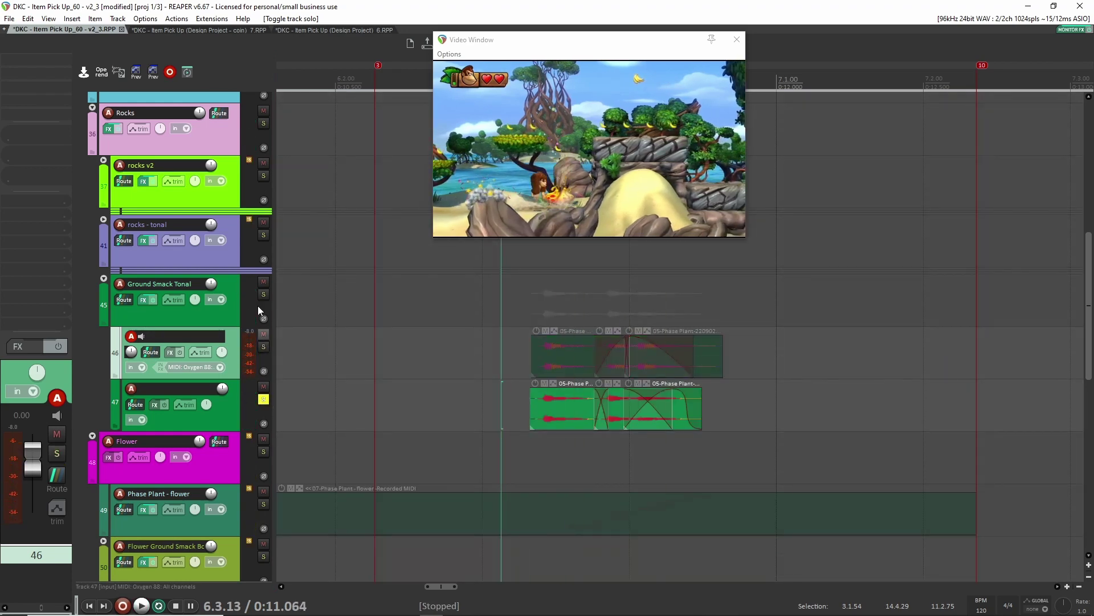
pyautogui.press('space')
pyautogui.press('space')
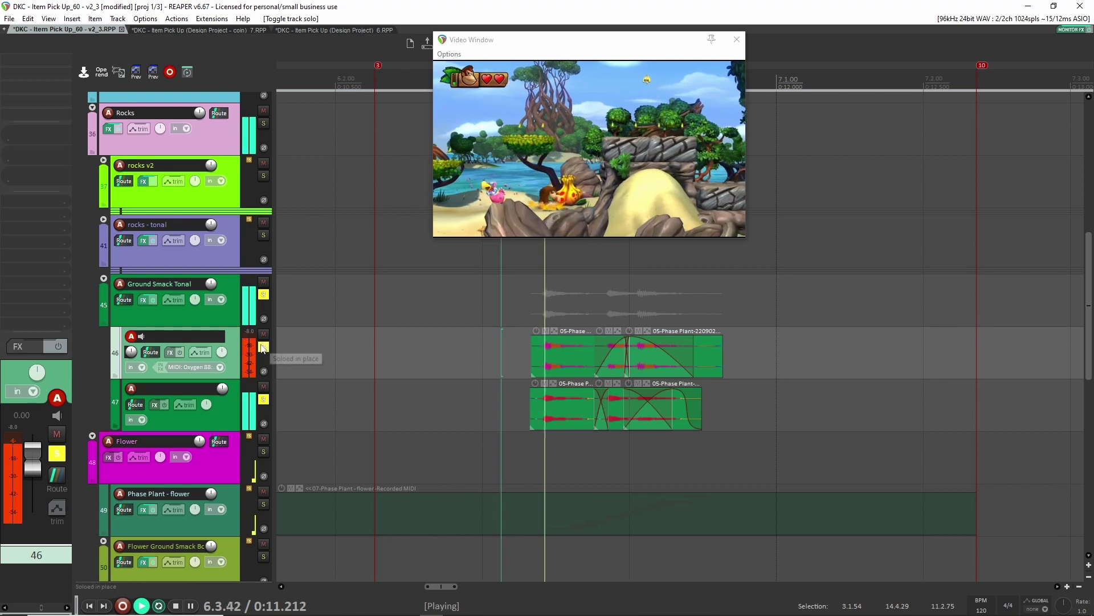
pyautogui.press('space')
pyautogui.keyDown('ctrl'); pyautogui.keyDown('alt'); pyautogui.click(266, 348); pyautogui.keyUp('alt'); pyautogui.keyUp('ctrl')
pyautogui.press('space')
pyautogui.keyDown('ctrl'); pyautogui.keyDown('alt'); pyautogui.click(265, 294); pyautogui.keyUp('alt'); pyautogui.keyUp('ctrl')
pyautogui.press('space')
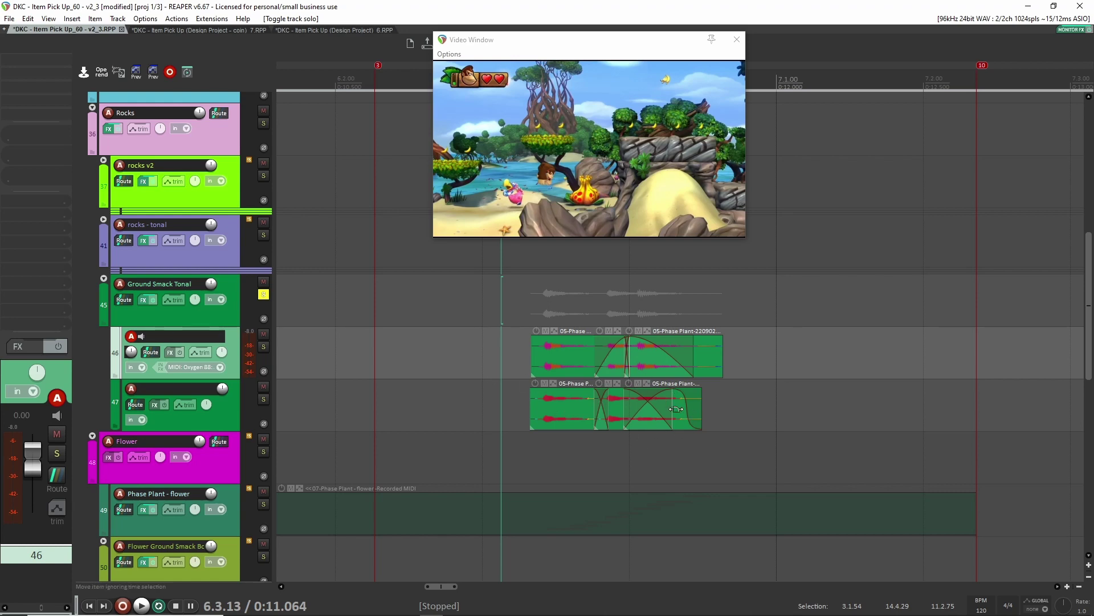
pyautogui.press('space')
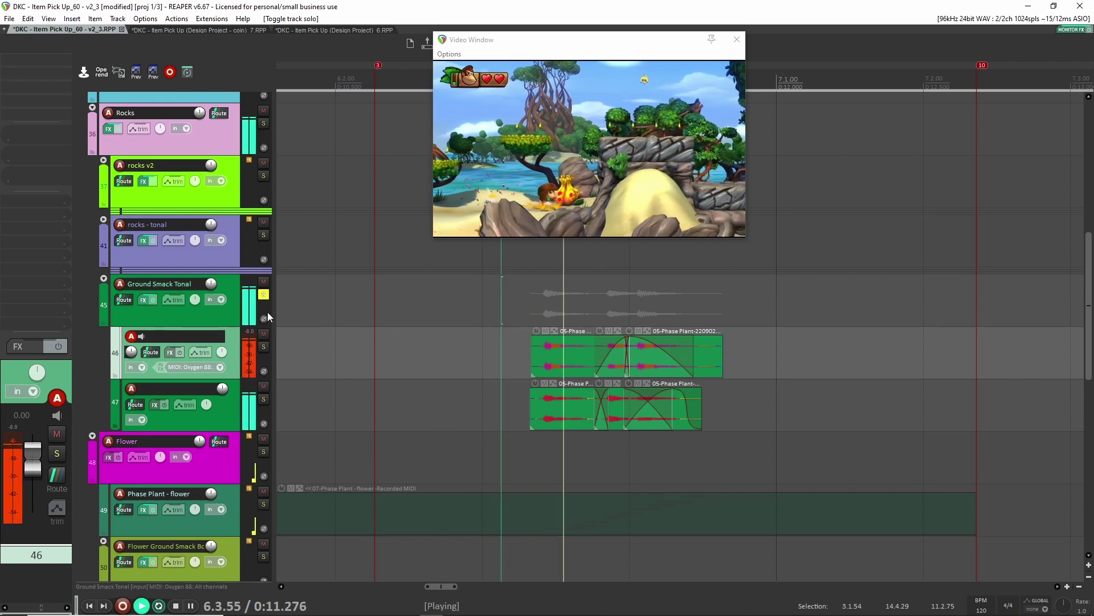
pyautogui.press('space')
pyautogui.click(263, 295)
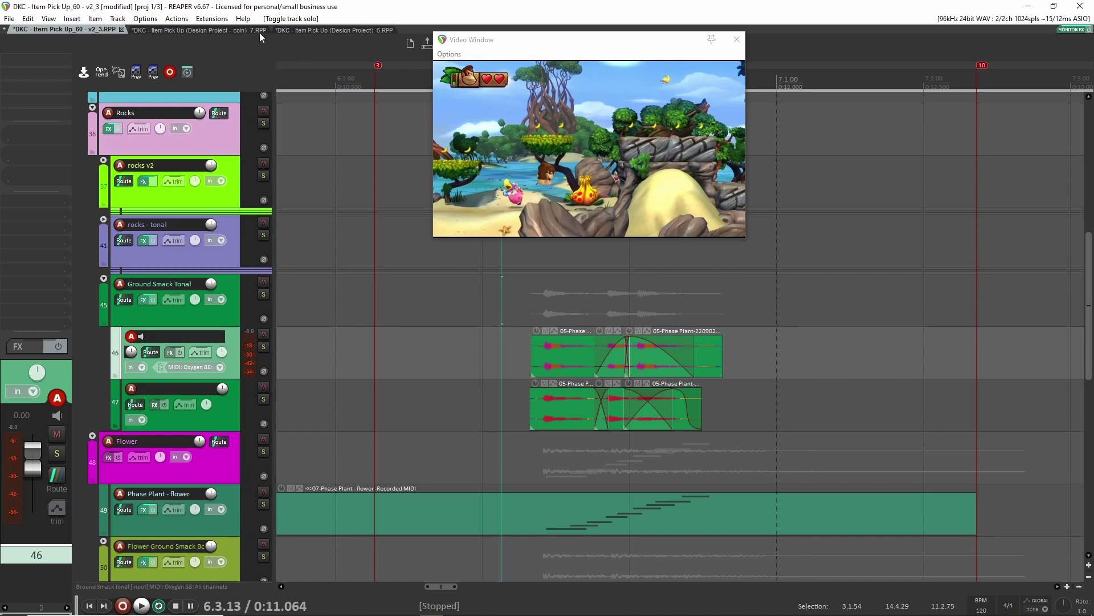
# In the coin_7 project, compare the DKC - Ground Smack 02 patch in Phase Plant with its Stereo effect off and on
pyautogui.click(219, 29)
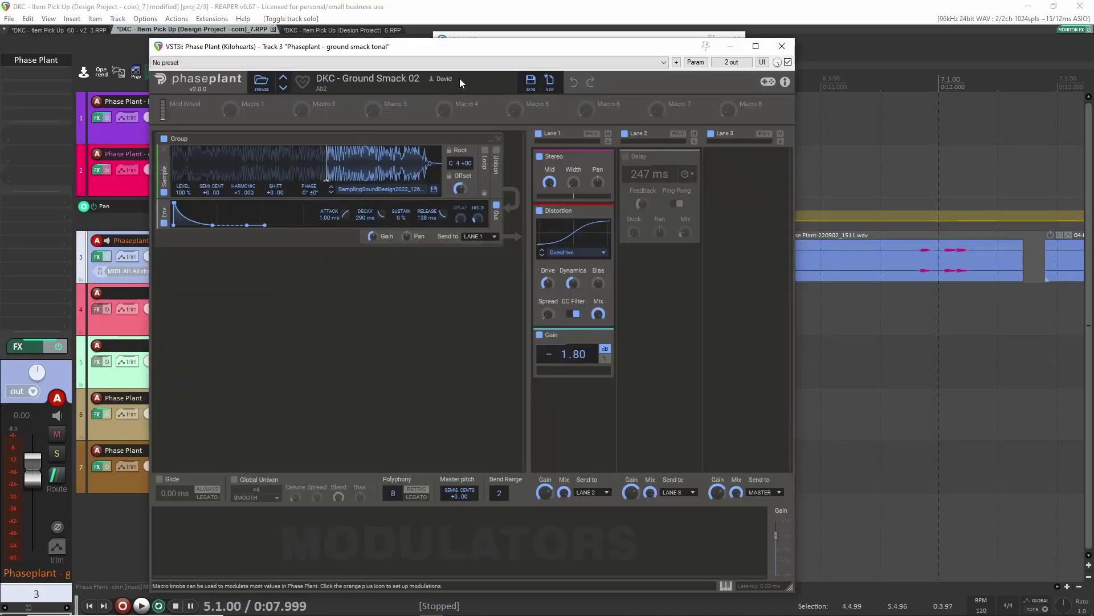
pyautogui.moveTo(486, 51); pyautogui.dragTo(631, 39)
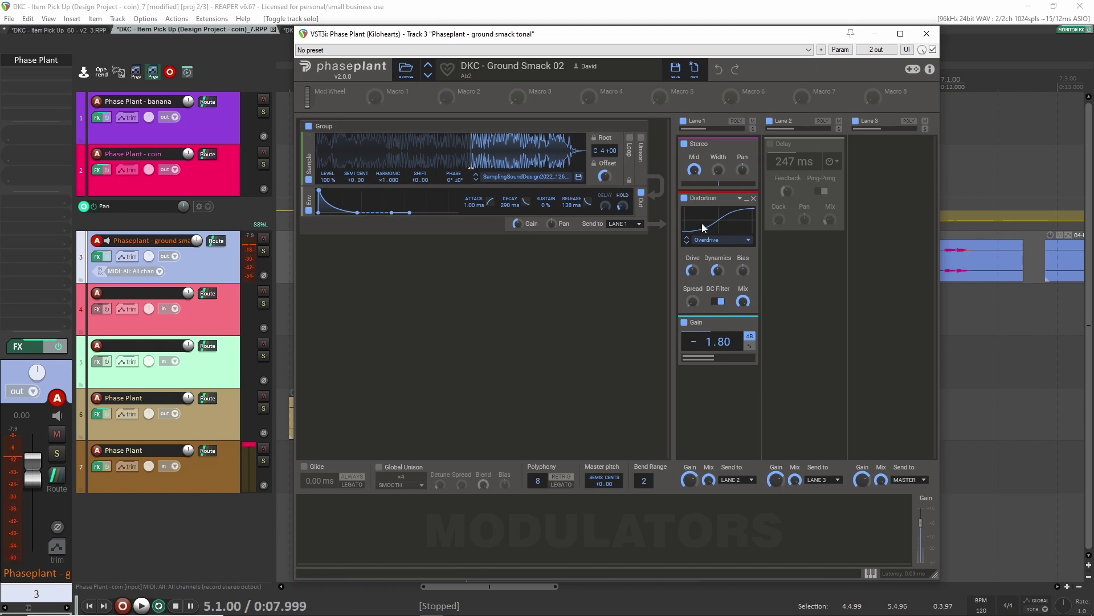
pyautogui.click(685, 145)
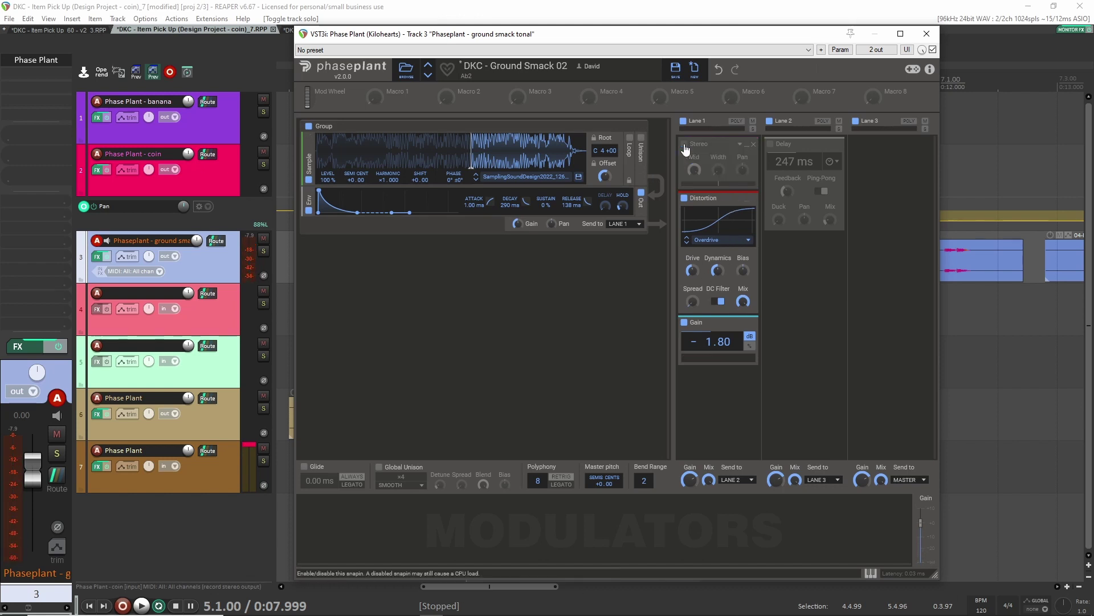
pyautogui.click(684, 144)
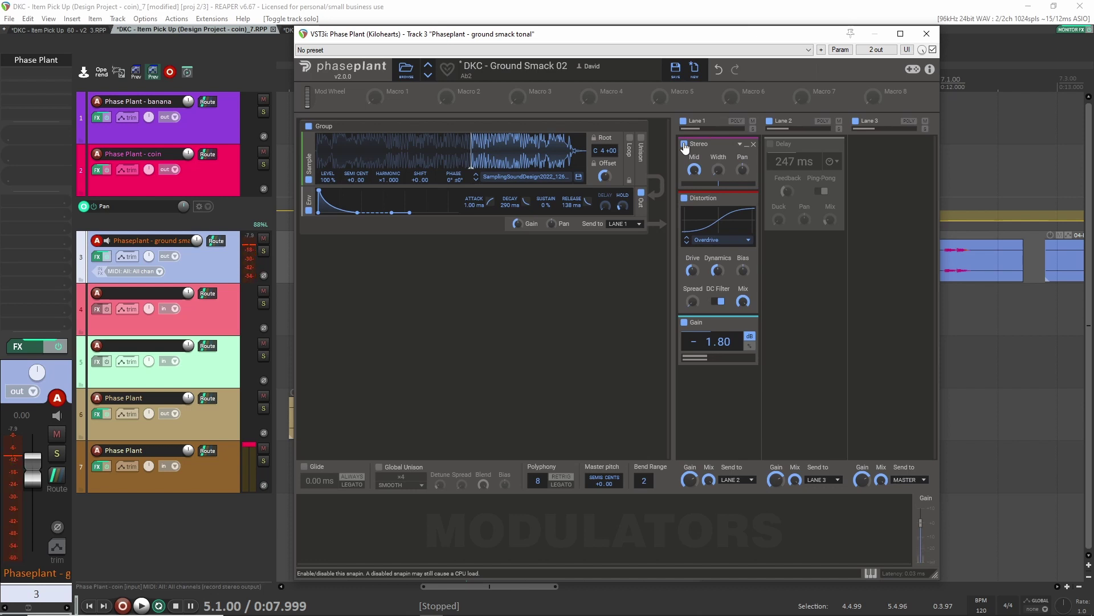
pyautogui.click(685, 145)
pyautogui.click(685, 145)
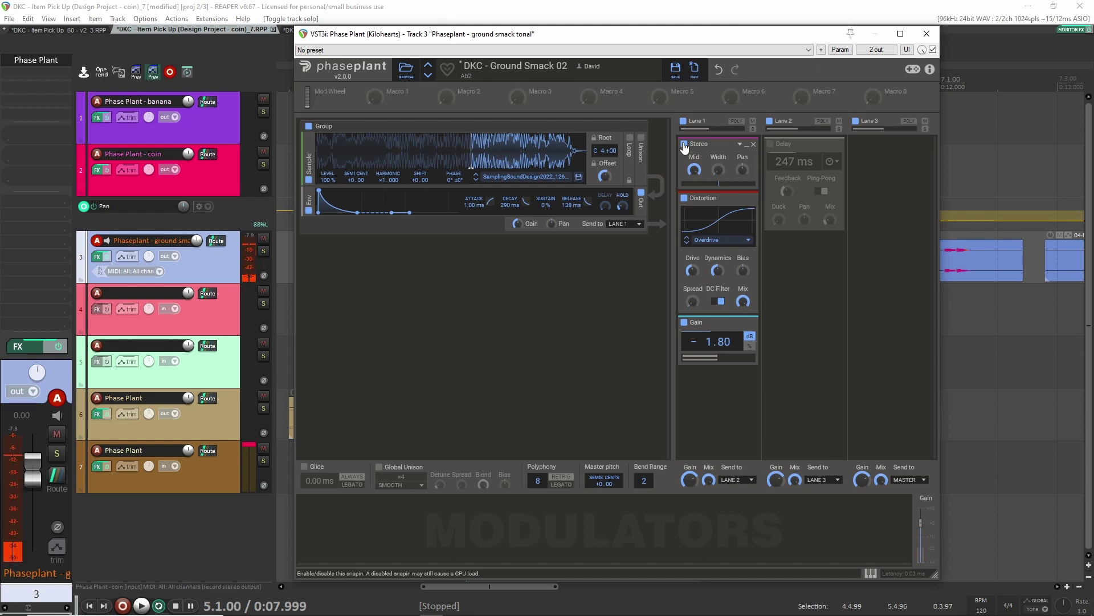
pyautogui.click(927, 33)
# In the v2_3 project, audition Ground Smack Tonal and Flower soloed together from 6.3.11, and clear both solos
pyautogui.click(83, 33)
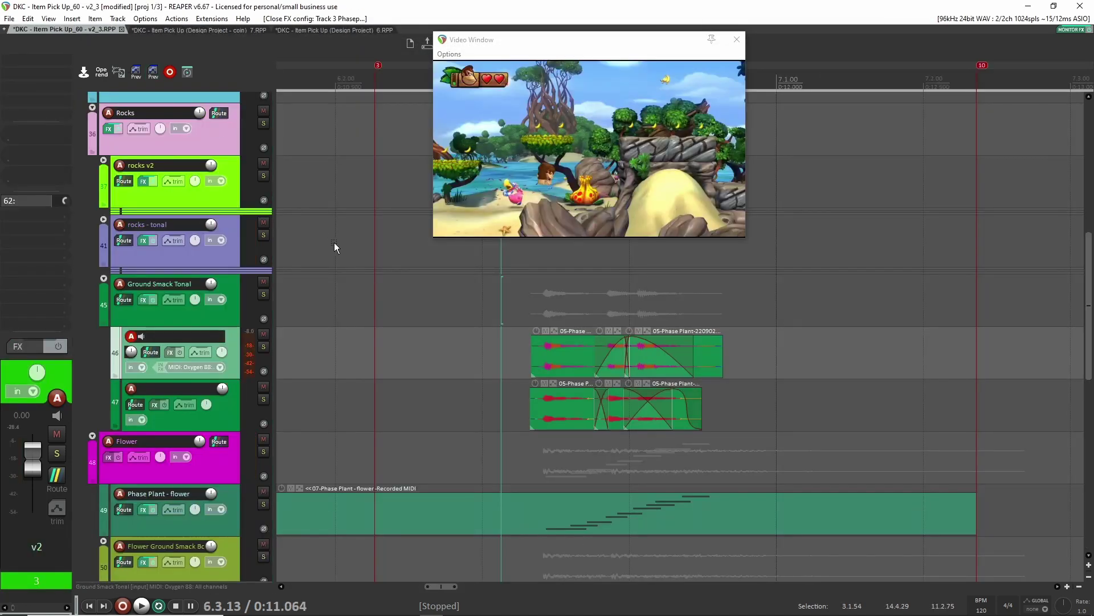
pyautogui.click(498, 322)
pyautogui.click(263, 295)
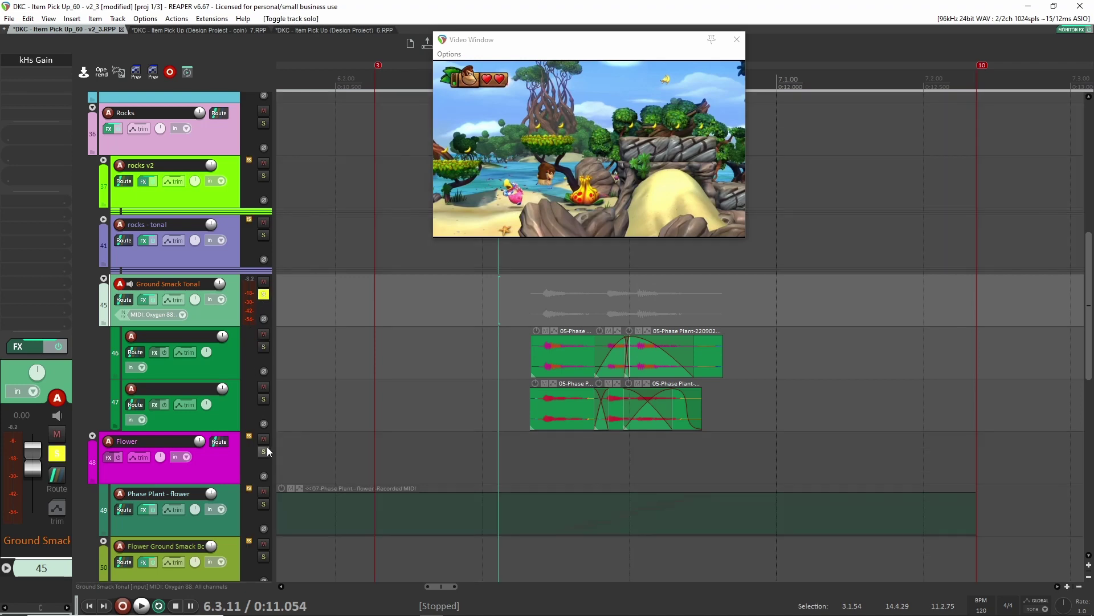
pyautogui.press('space')
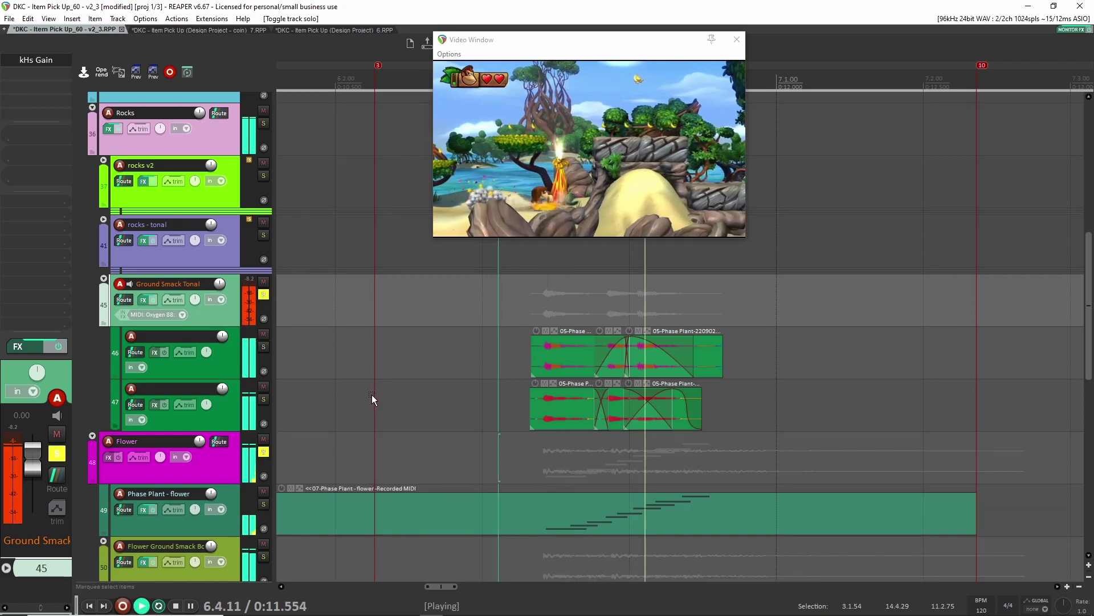
pyautogui.press('space')
pyautogui.press('space')
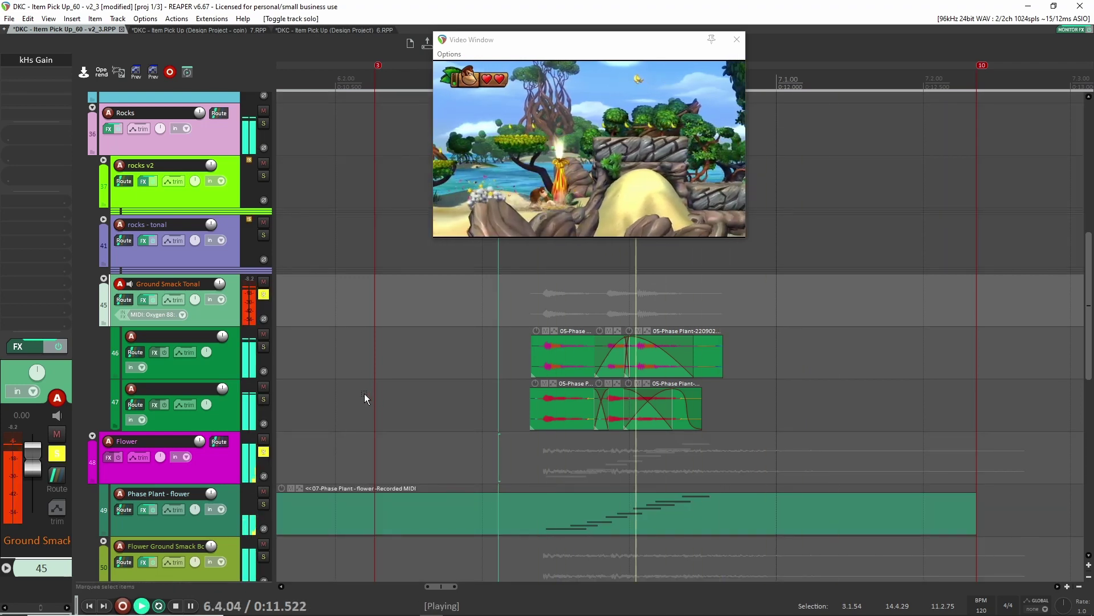
pyautogui.press('space')
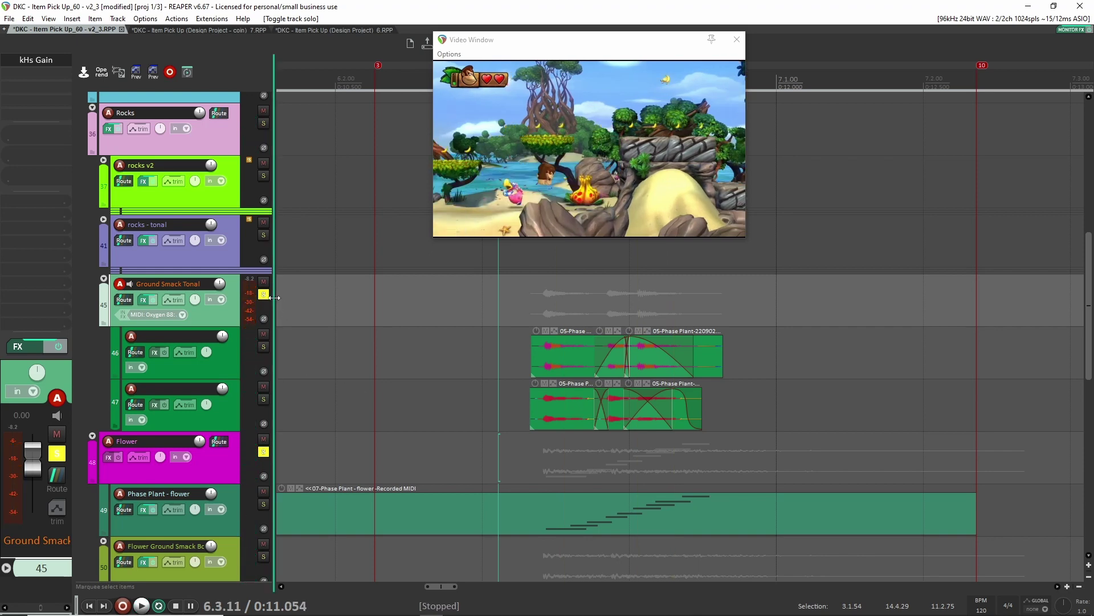
pyautogui.click(263, 294)
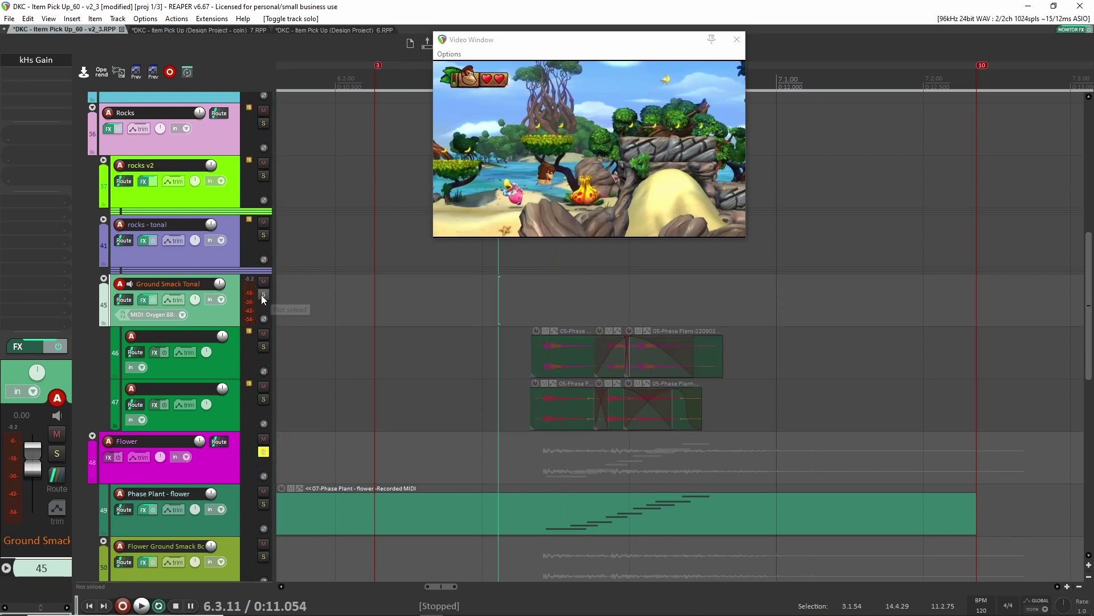
pyautogui.click(263, 452)
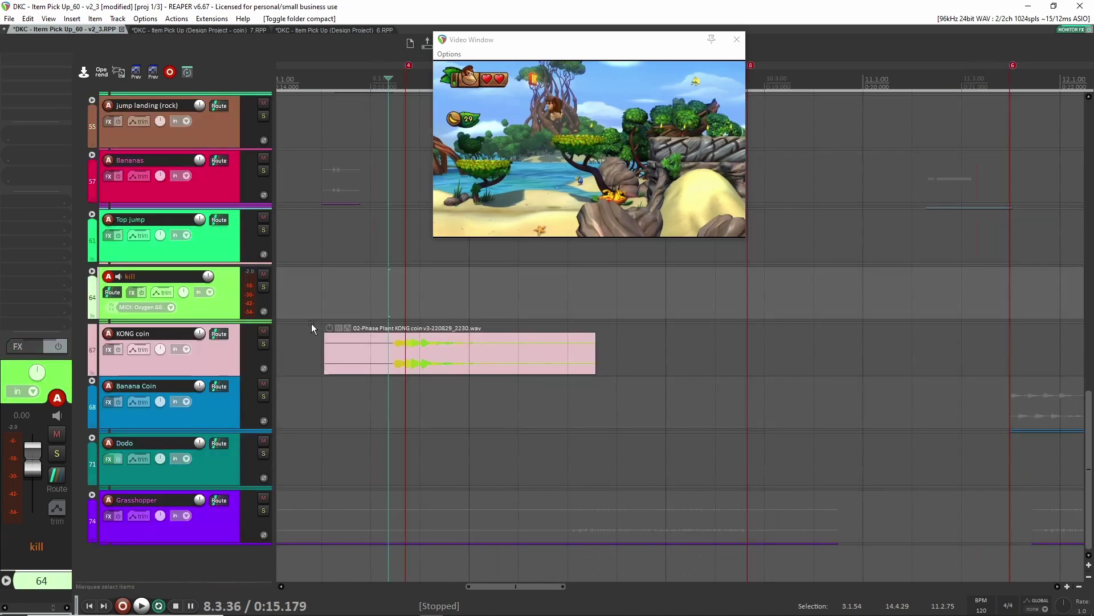
# Solo the KONG coin track and audition its sound against the gameplay video from just before the clip's transient
pyautogui.click(263, 344)
pyautogui.click(224, 351)
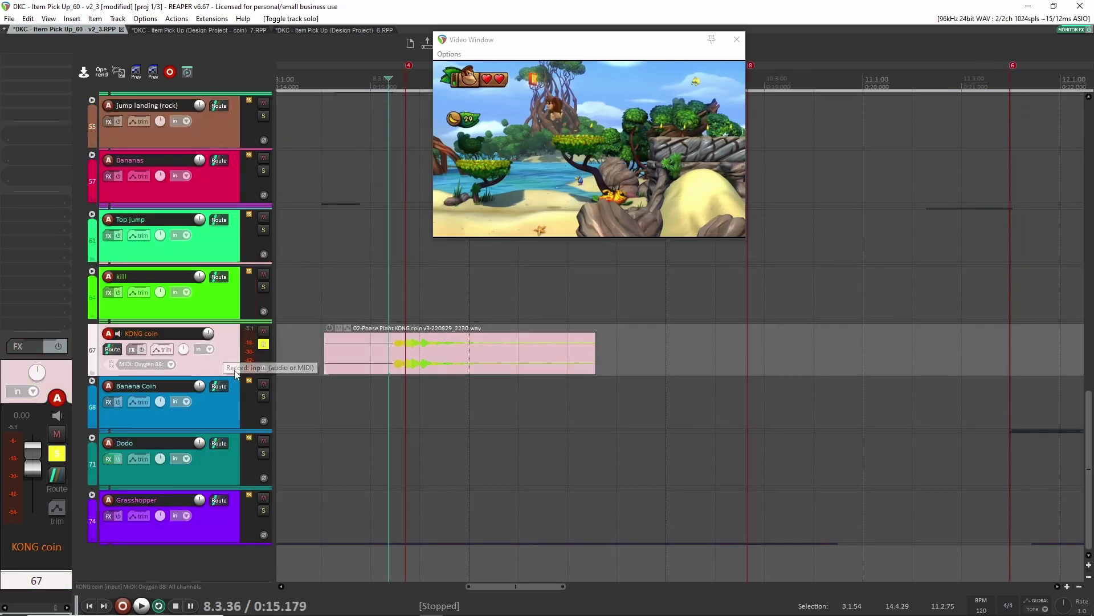
pyautogui.press('space')
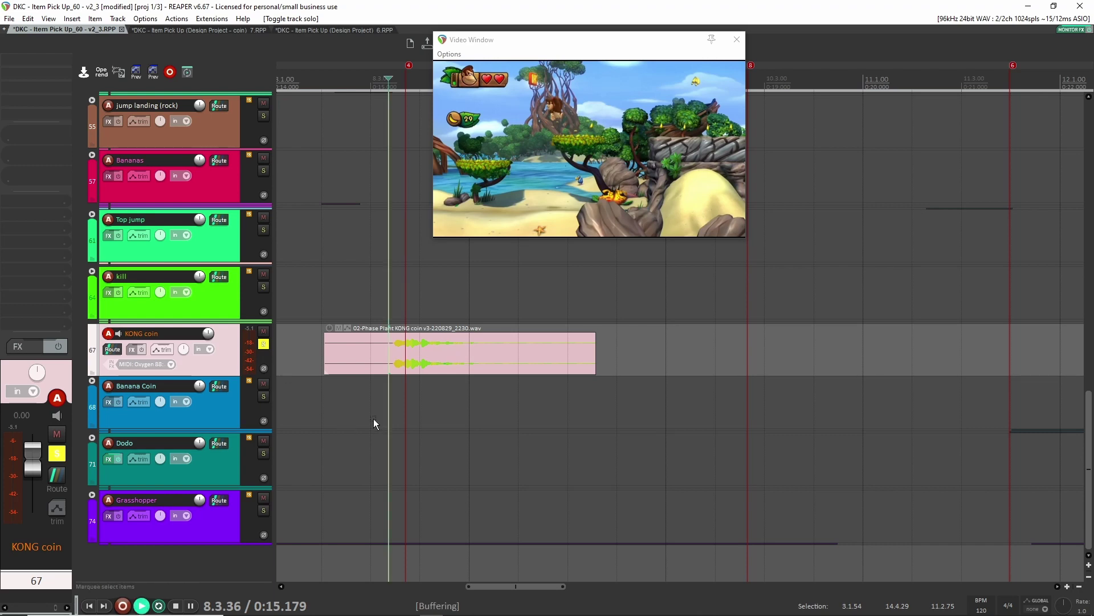
pyautogui.click(368, 317)
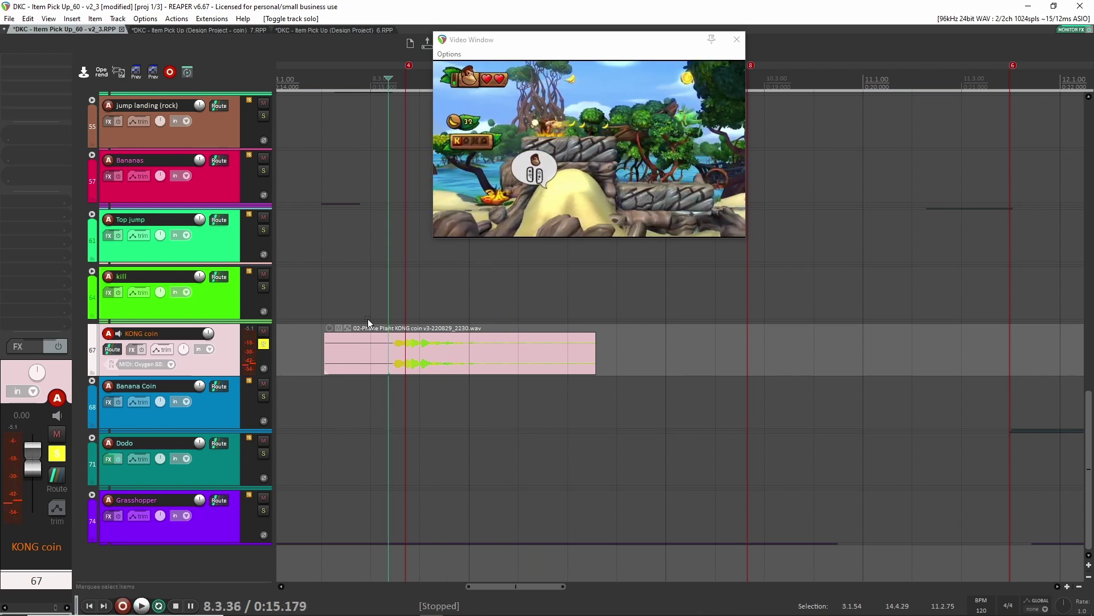
pyautogui.press('space')
# In the Design Project 6 project, open the Phase Plant patch on the KONG coin v3 track and play it
pyautogui.click(211, 29)
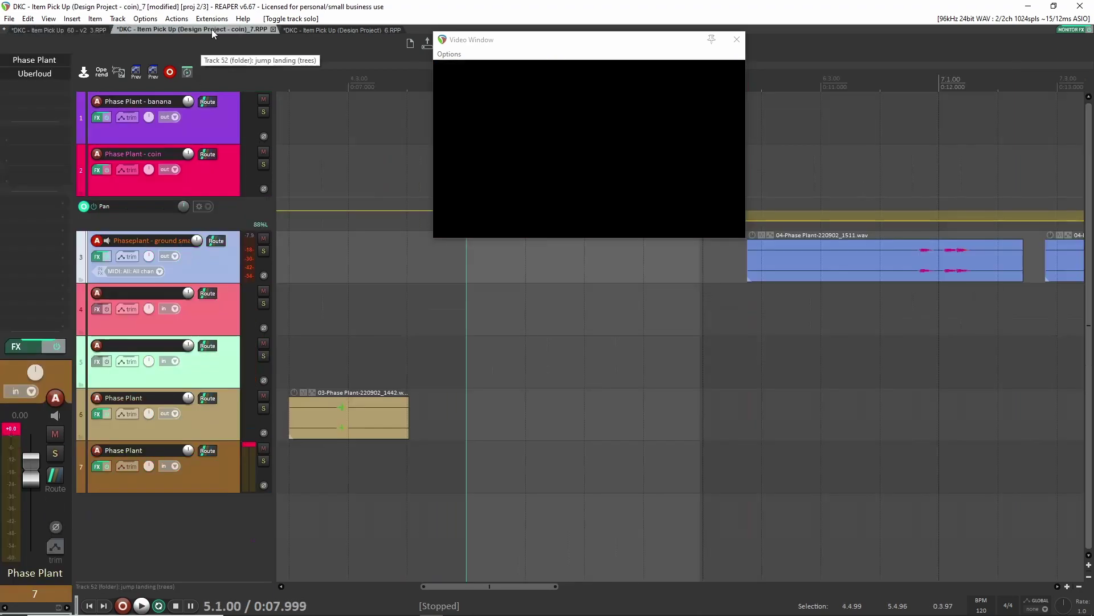
pyautogui.click(323, 29)
pyautogui.scroll(-1, 310, 354)
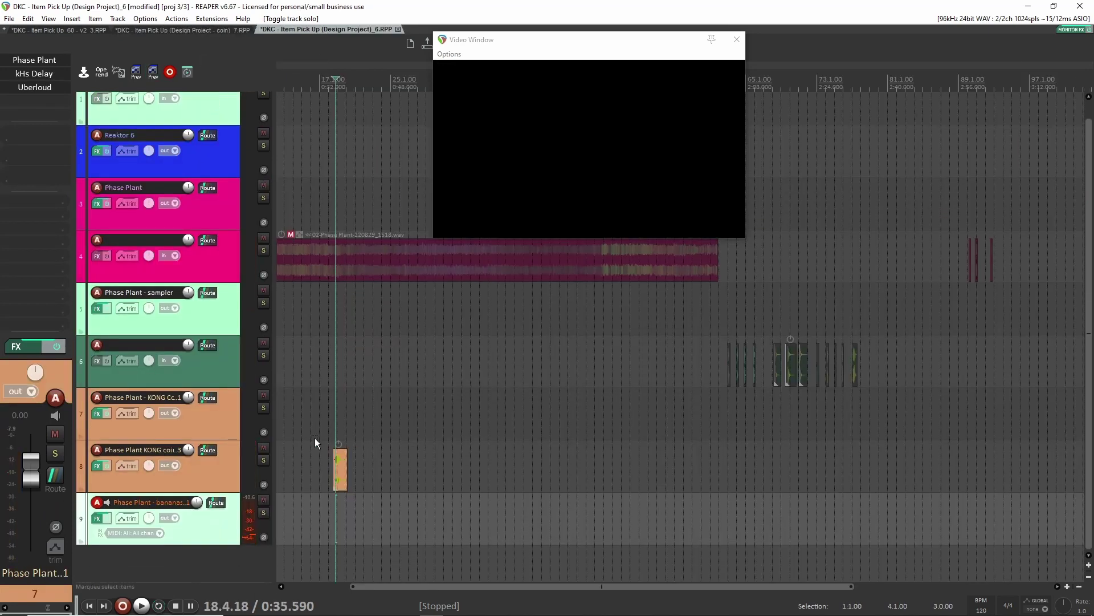
pyautogui.moveTo(632, 66); pyautogui.dragTo(691, 36)
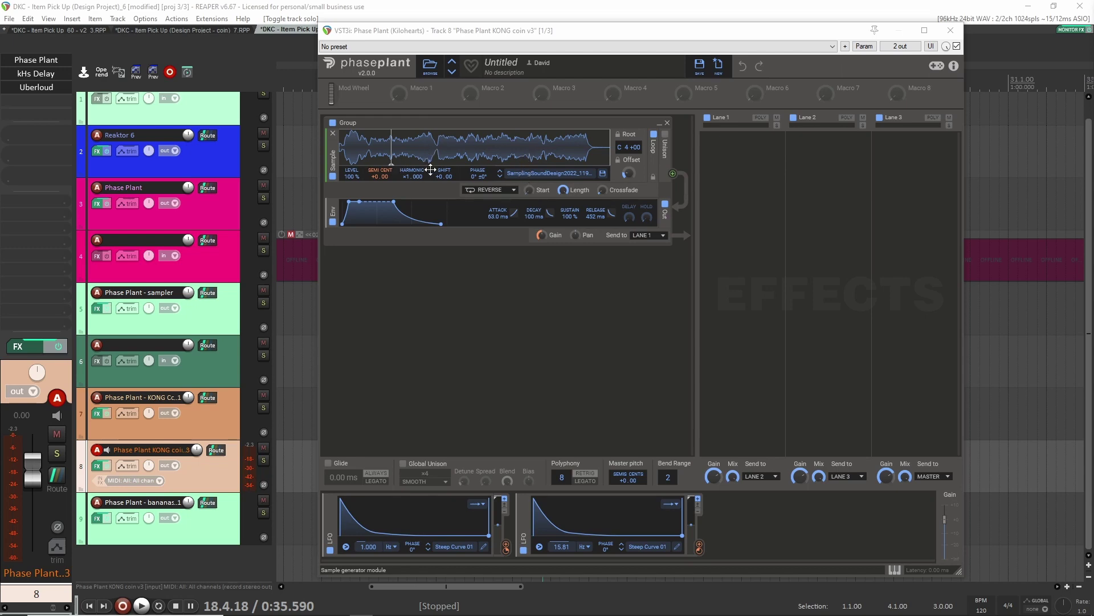
pyautogui.hotkey('ctrl', 's')
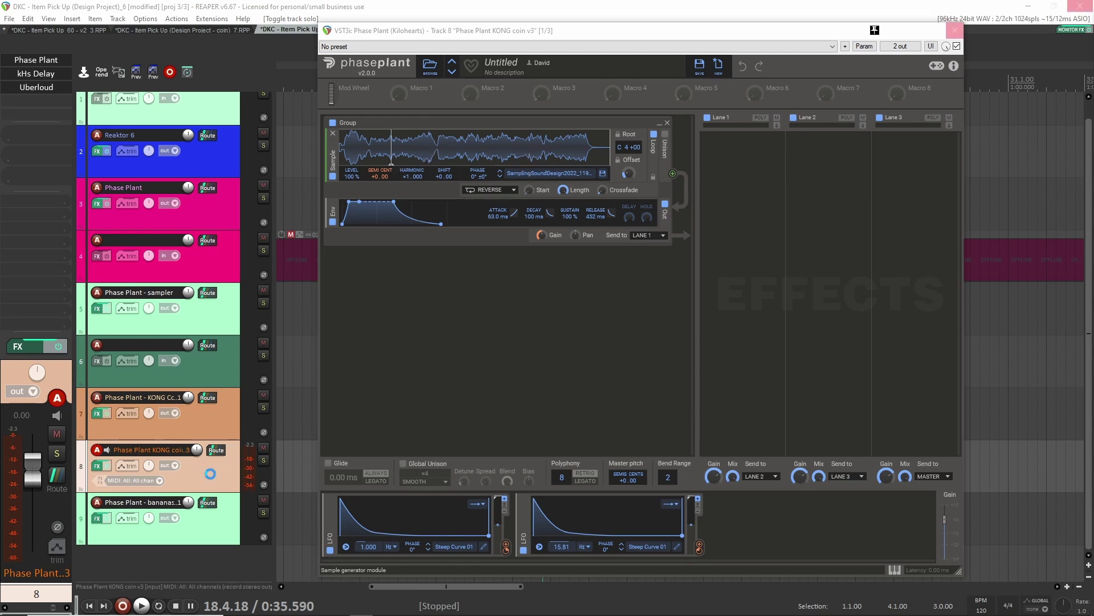
pyautogui.scroll(1, 210, 474)
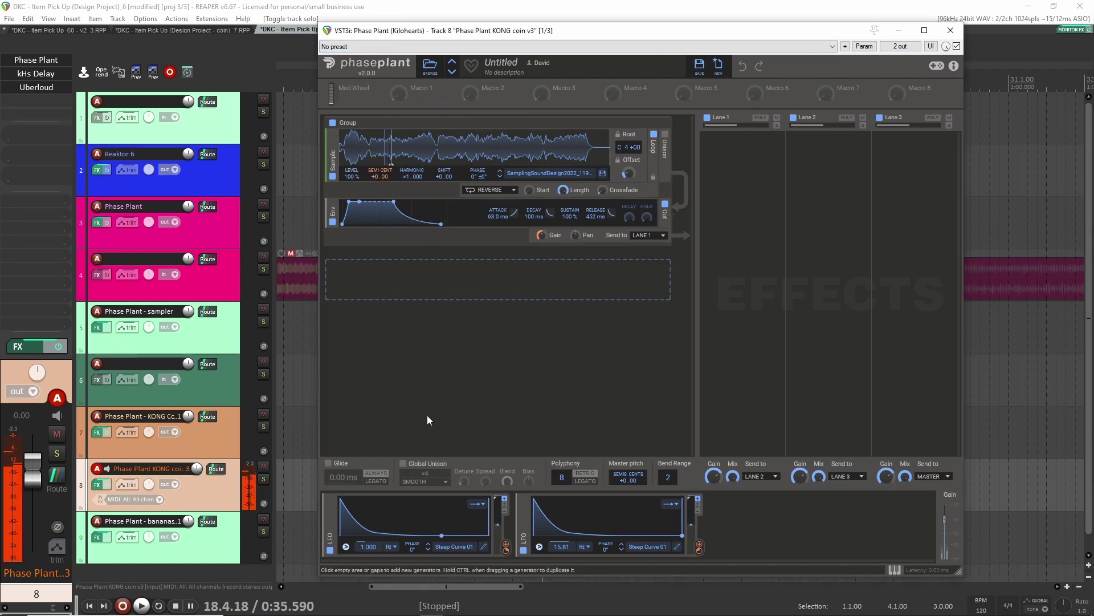
# Compare the KONG coin v3 sample with Loop switched off and on, and close the Phase Plant window
pyautogui.click(653, 136)
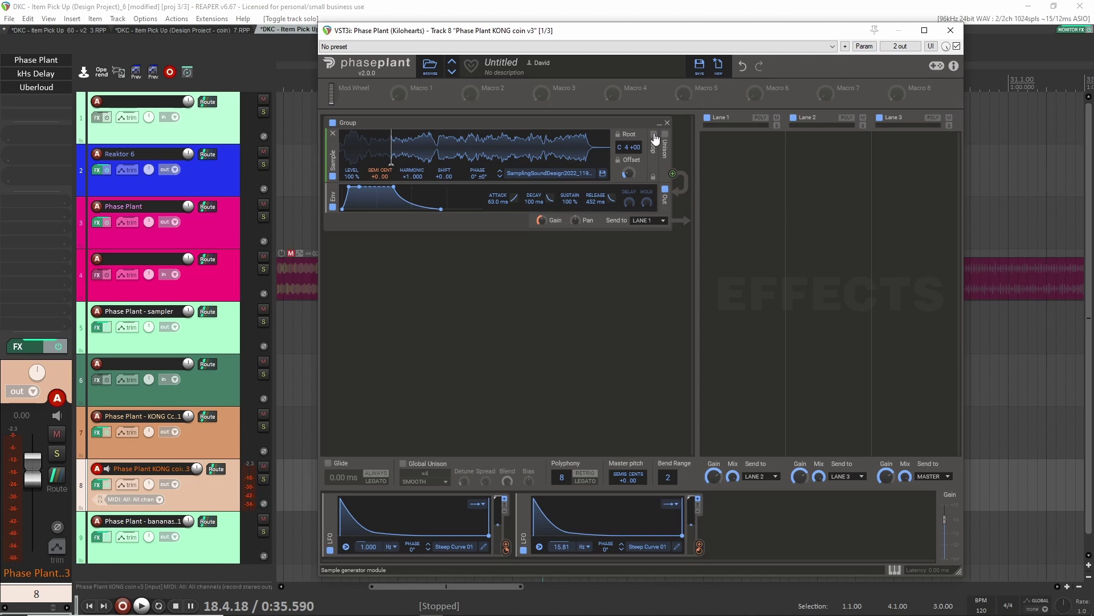
pyautogui.click(654, 136)
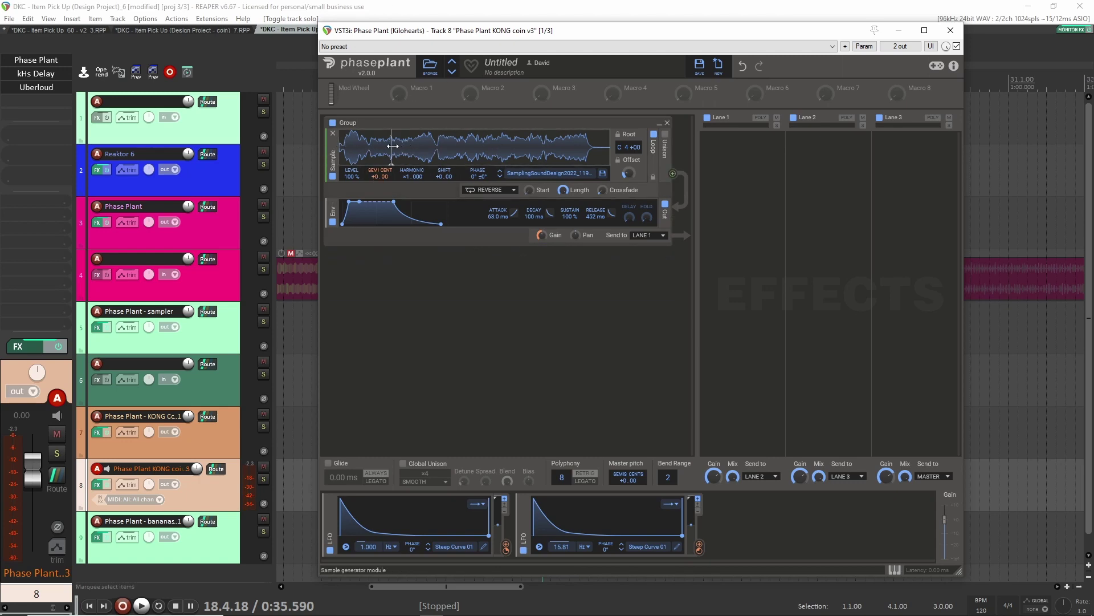
pyautogui.click(950, 31)
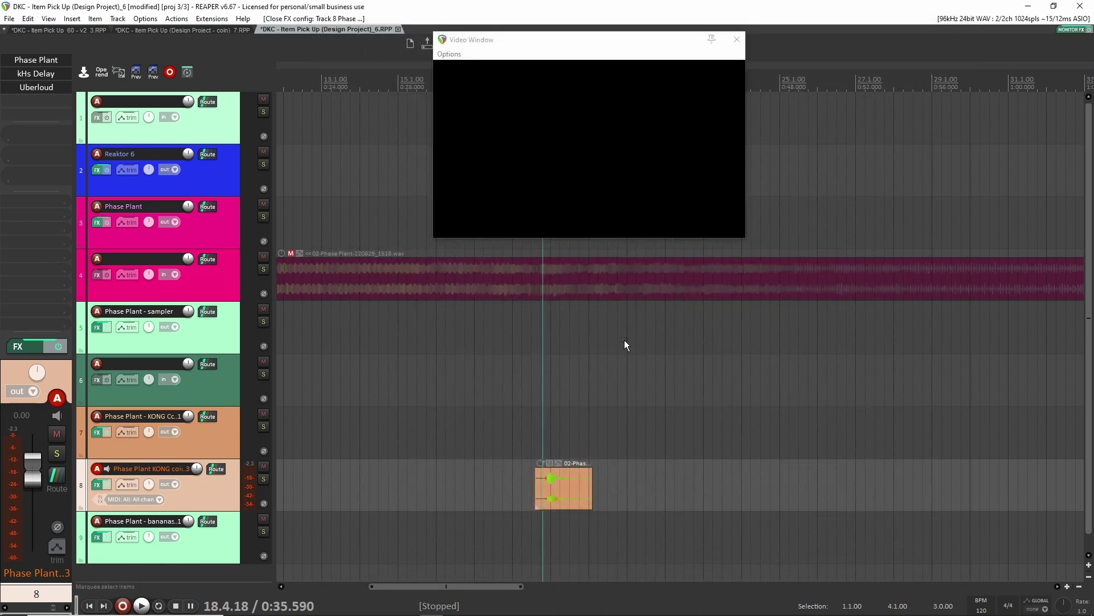
# Return to the v2_3 project and audition the soloed KONG coin clip from 8.3.20
pyautogui.click(85, 30)
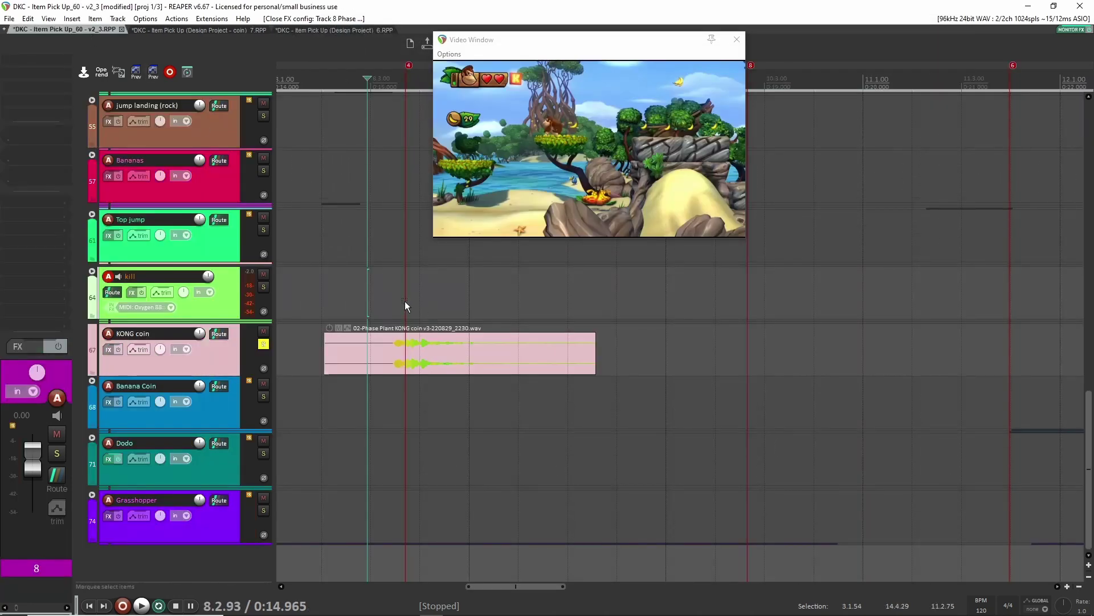
pyautogui.click(381, 300)
pyautogui.press('space')
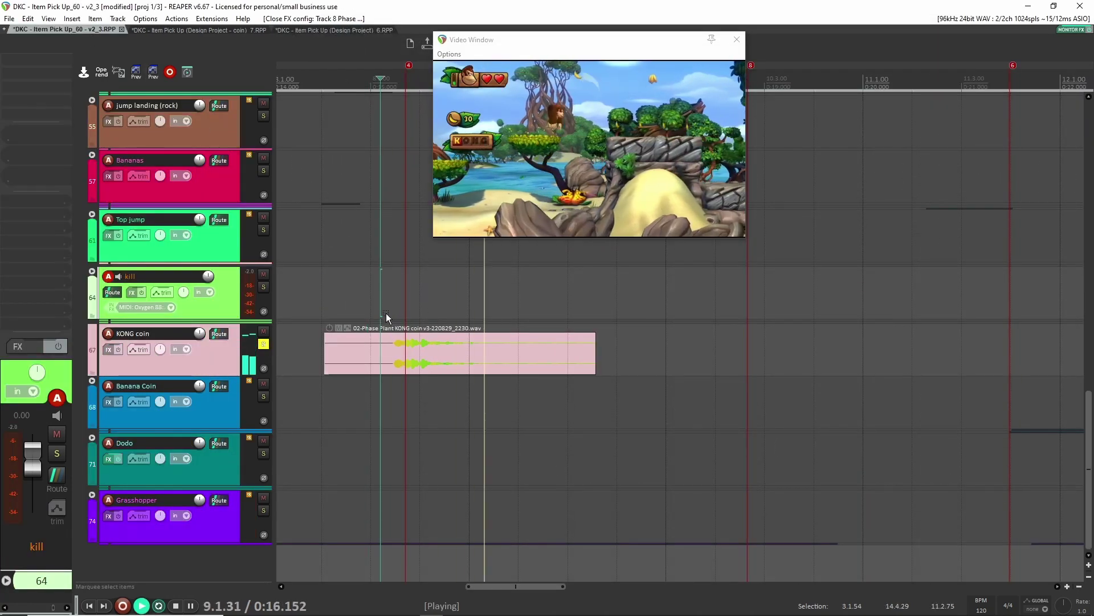
pyautogui.press('space')
pyautogui.click(231, 372)
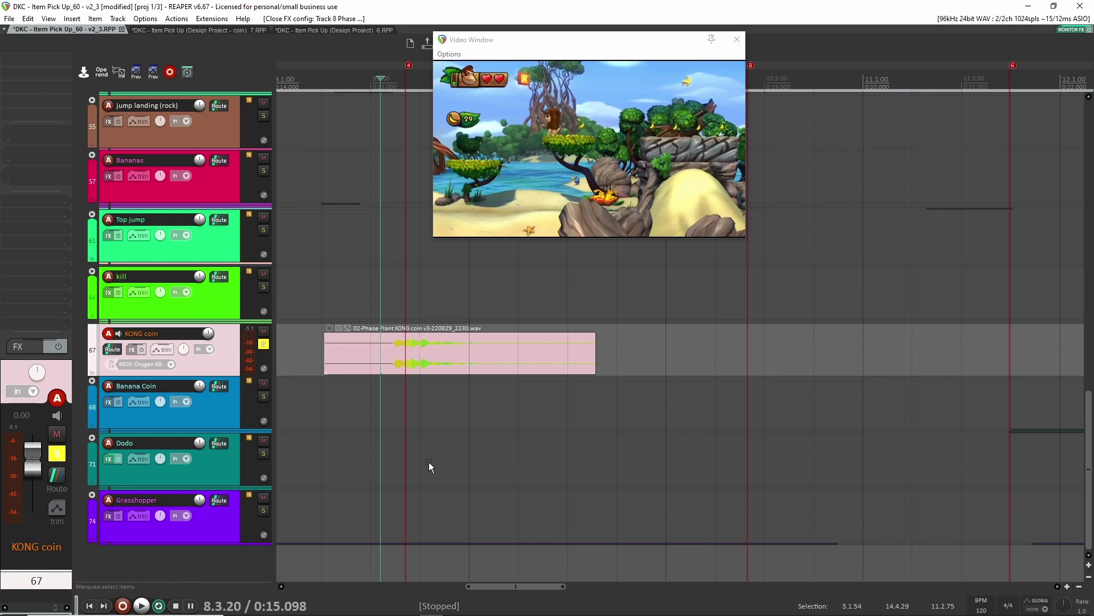
pyautogui.press('space')
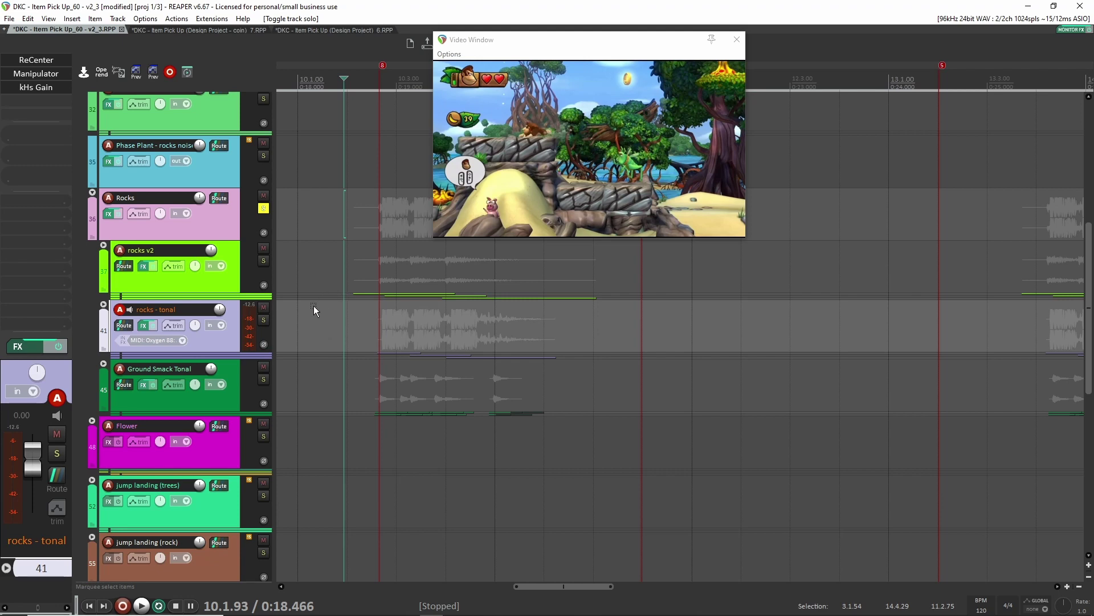
# Clear the Rocks solo, expand the rocks v2 folder, and audition it in solo from 10.1.76
pyautogui.click(263, 209)
pyautogui.click(103, 245)
pyautogui.click(263, 261)
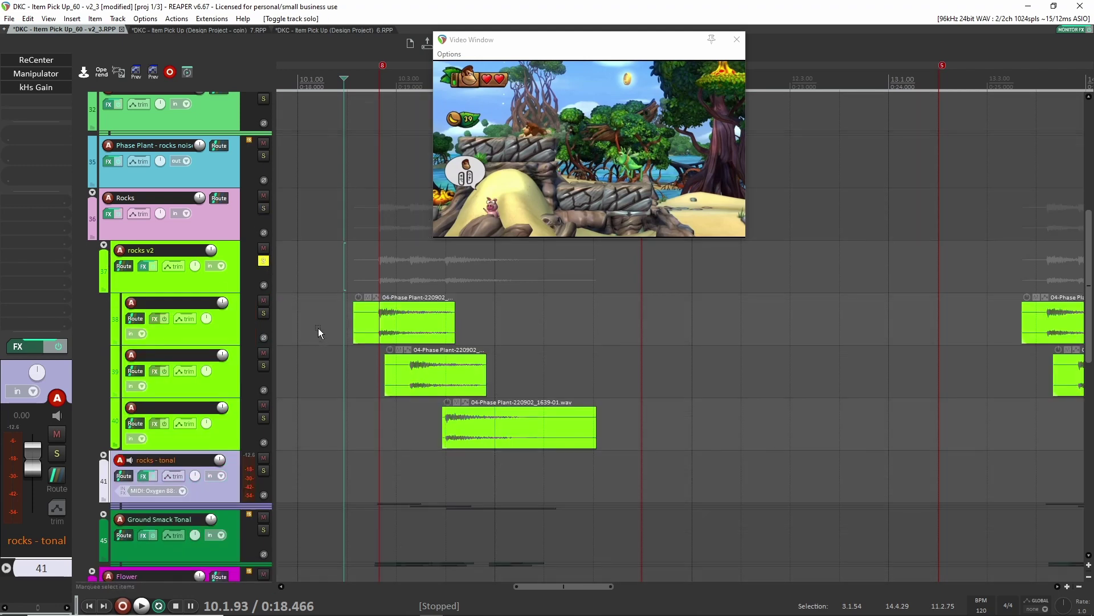
pyautogui.click(336, 307)
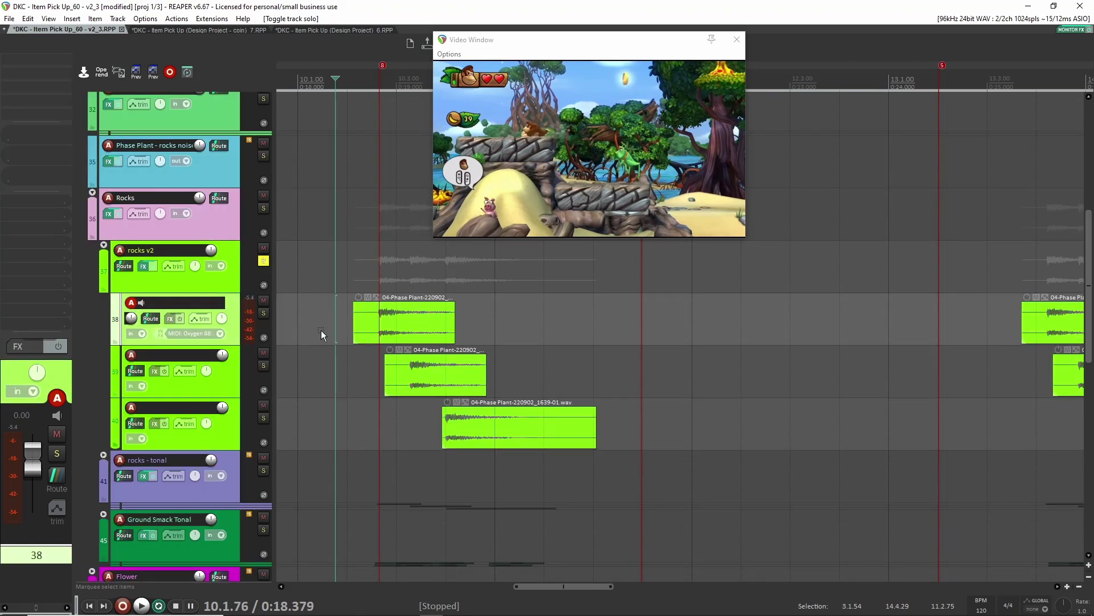
pyautogui.click(233, 283)
pyautogui.press('space')
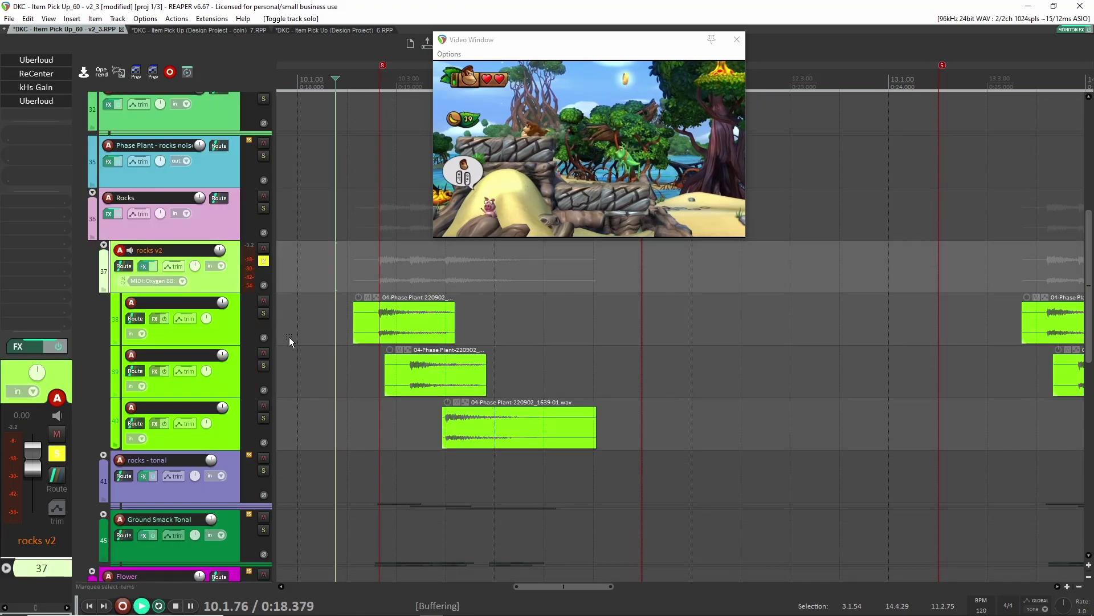
pyautogui.press('space')
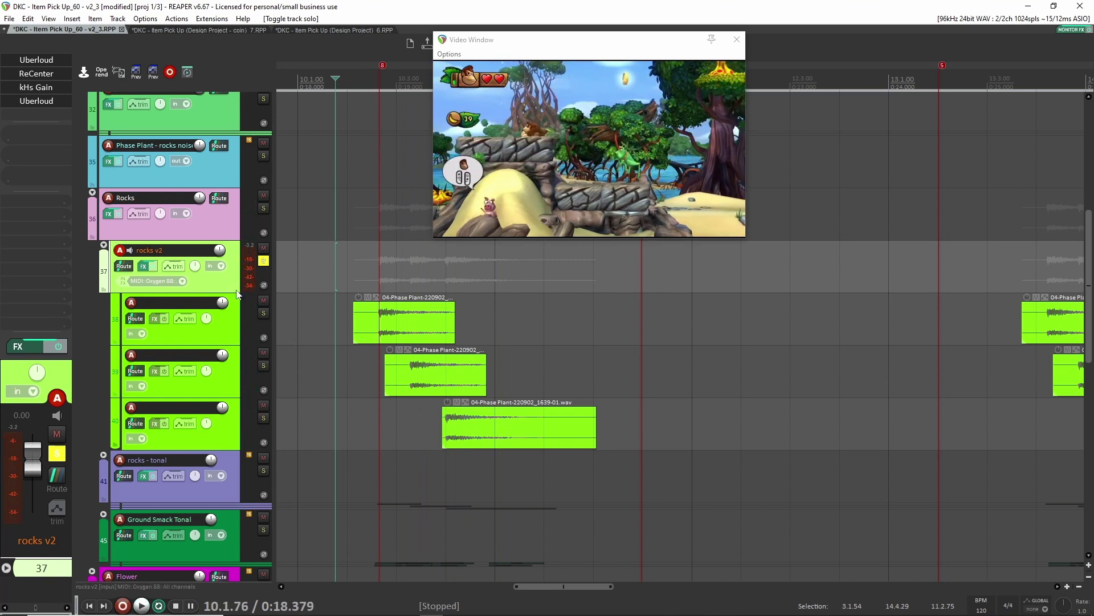
# Move the solo from rocks v2 to rocks - tonal, expand that folder, and audition its layers from 10.2.03
pyautogui.click(263, 261)
pyautogui.click(263, 470)
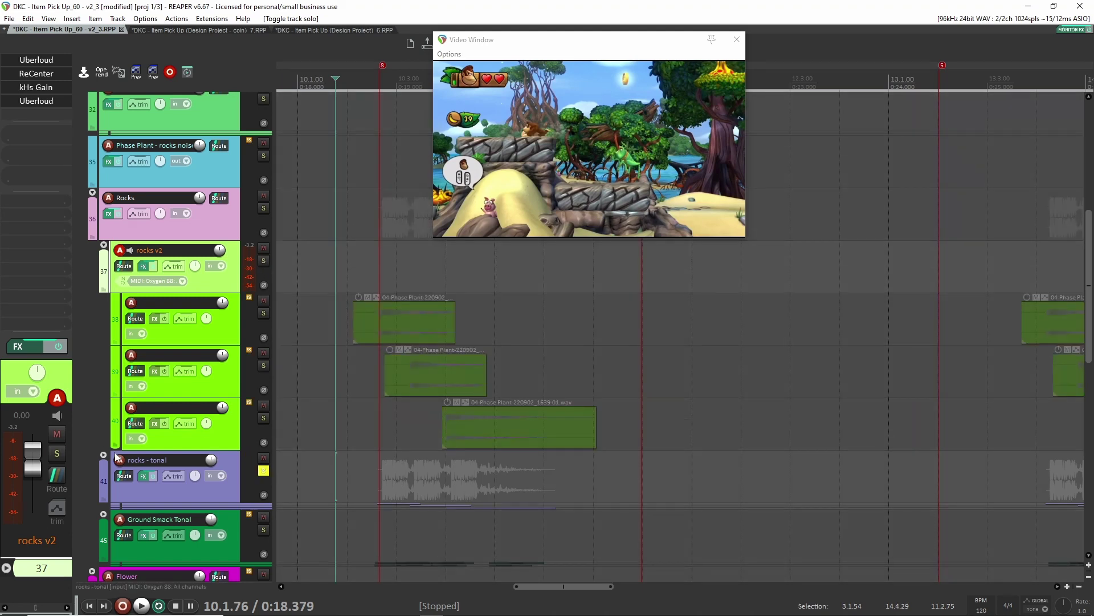
pyautogui.click(104, 454)
pyautogui.click(105, 454)
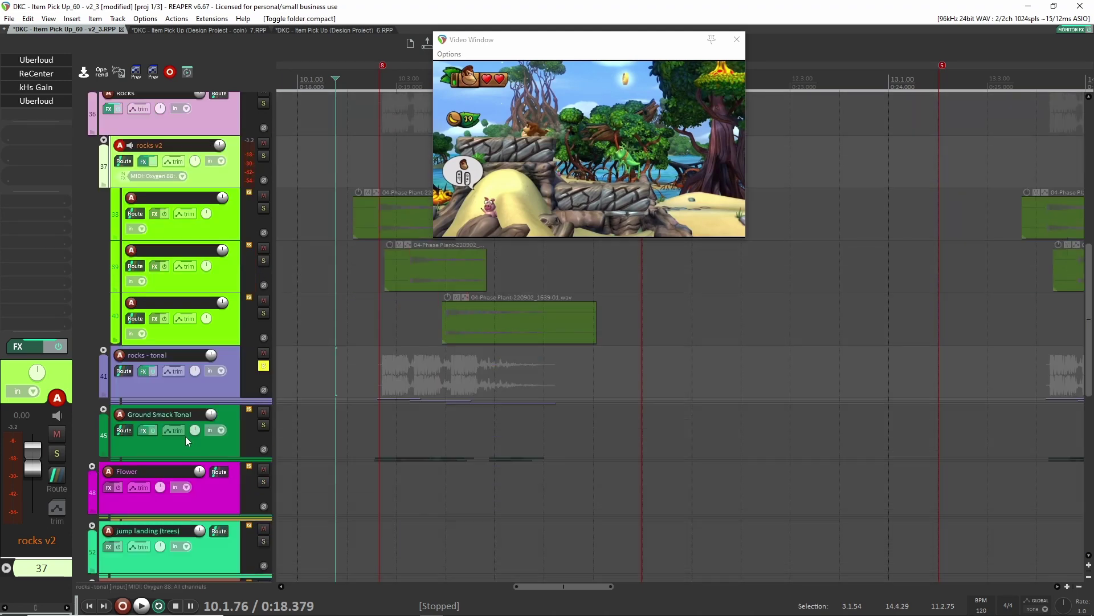
pyautogui.click(103, 350)
pyautogui.click(347, 378)
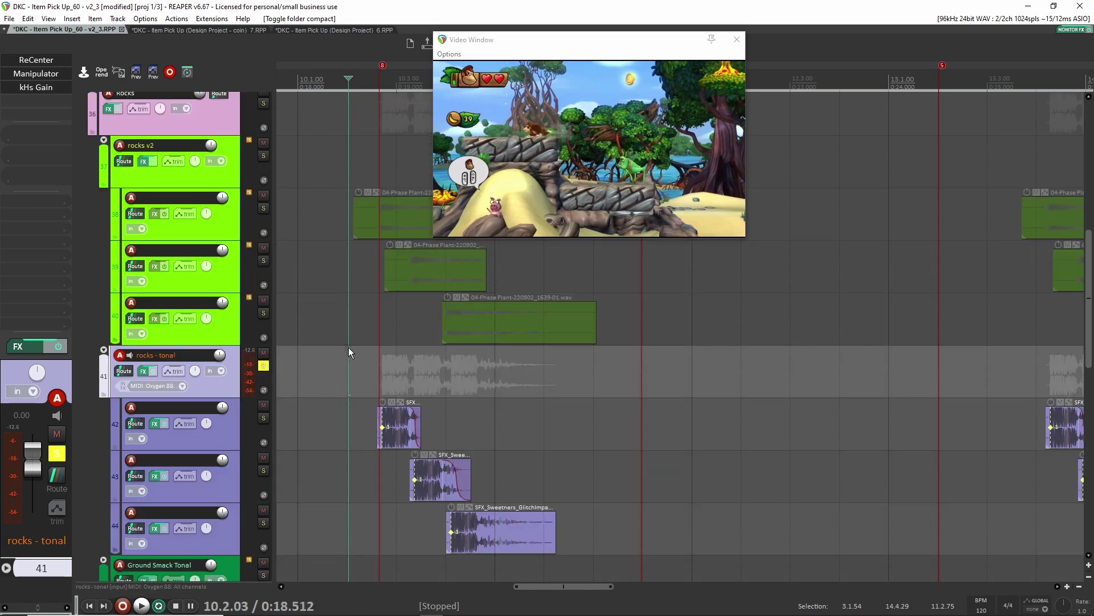
pyautogui.scroll(-2, 346, 364)
pyautogui.press('space')
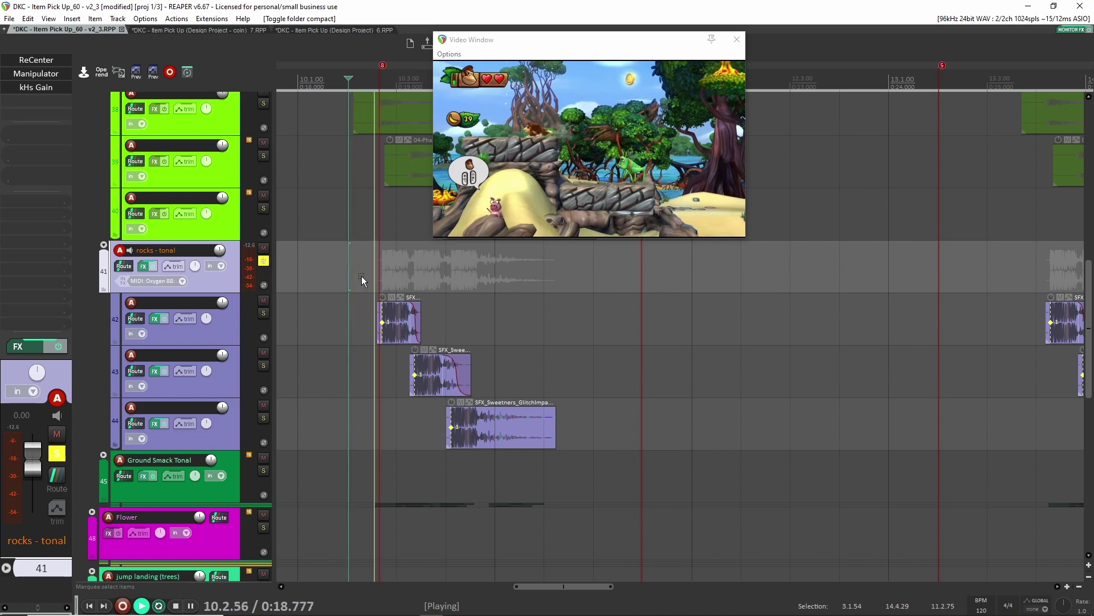
pyautogui.press('space')
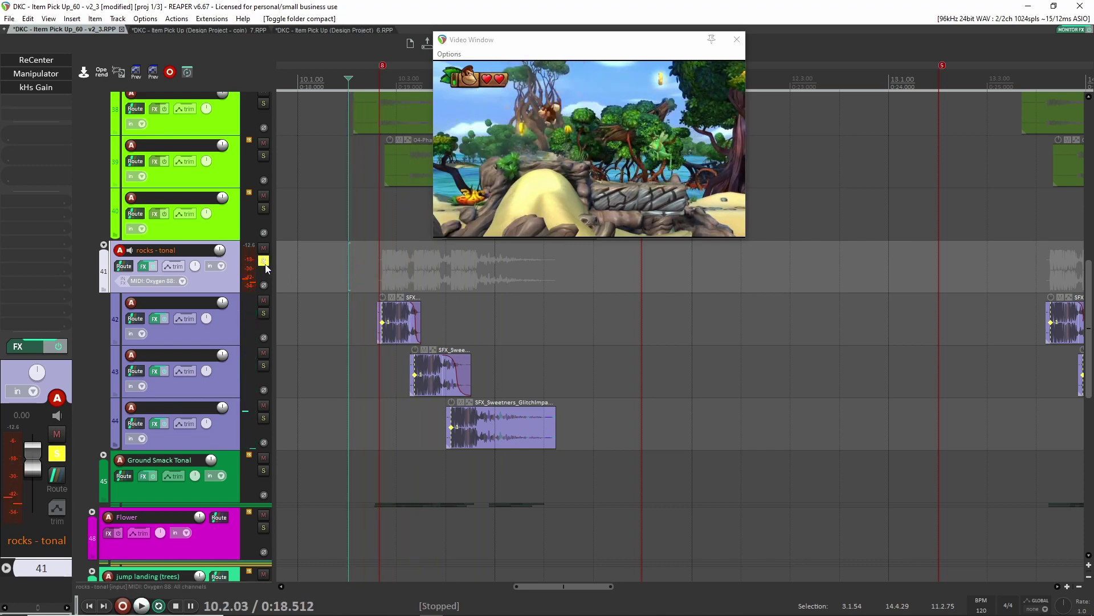
# Solo and expand the Ground Smack Tonal folder, audition its layers, and clear the solo and collapse the folder
pyautogui.click(238, 485)
pyautogui.click(264, 470)
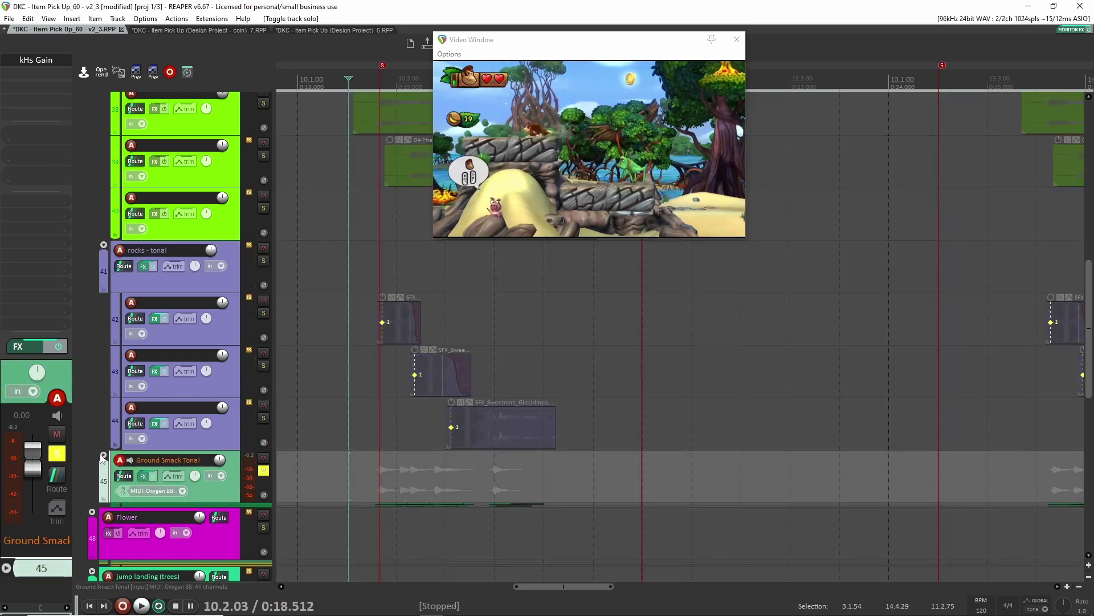
pyautogui.click(105, 454)
pyautogui.scroll(-1, 285, 422)
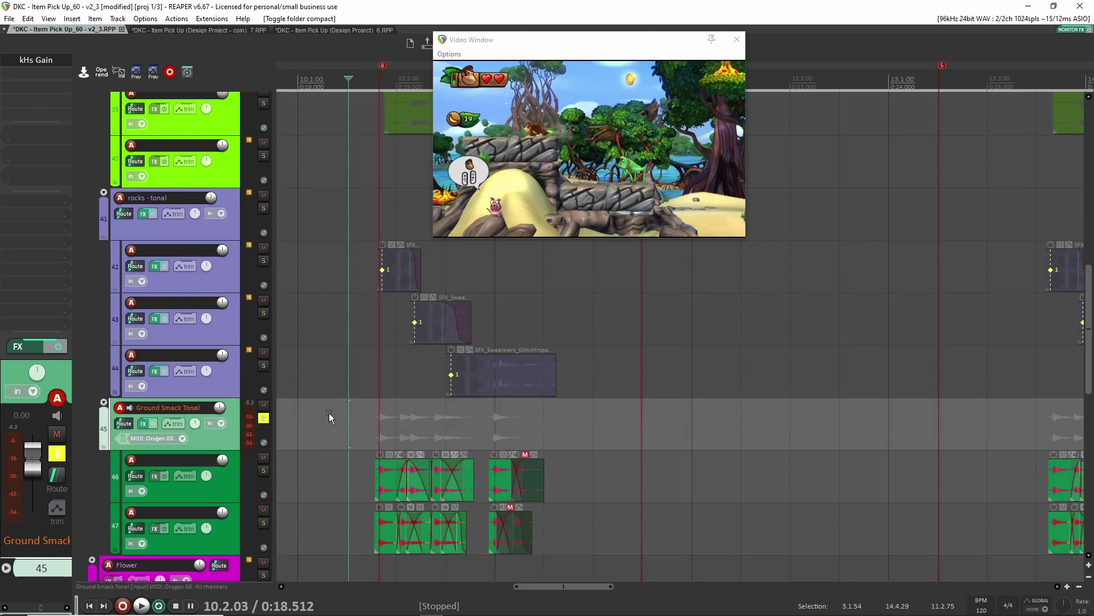
pyautogui.press('space')
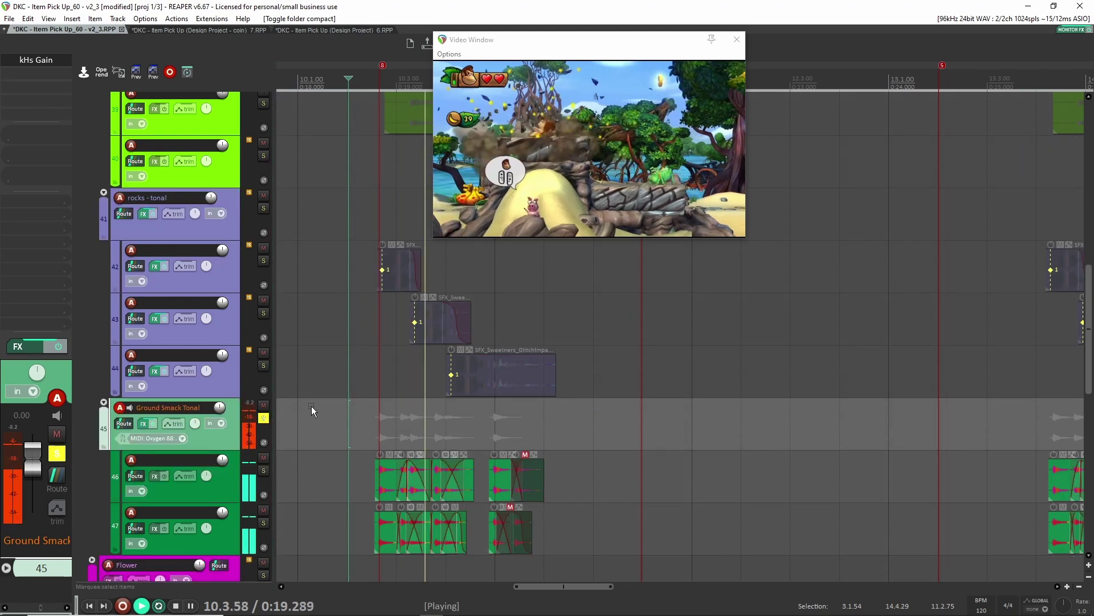
pyautogui.press('space')
pyautogui.click(263, 418)
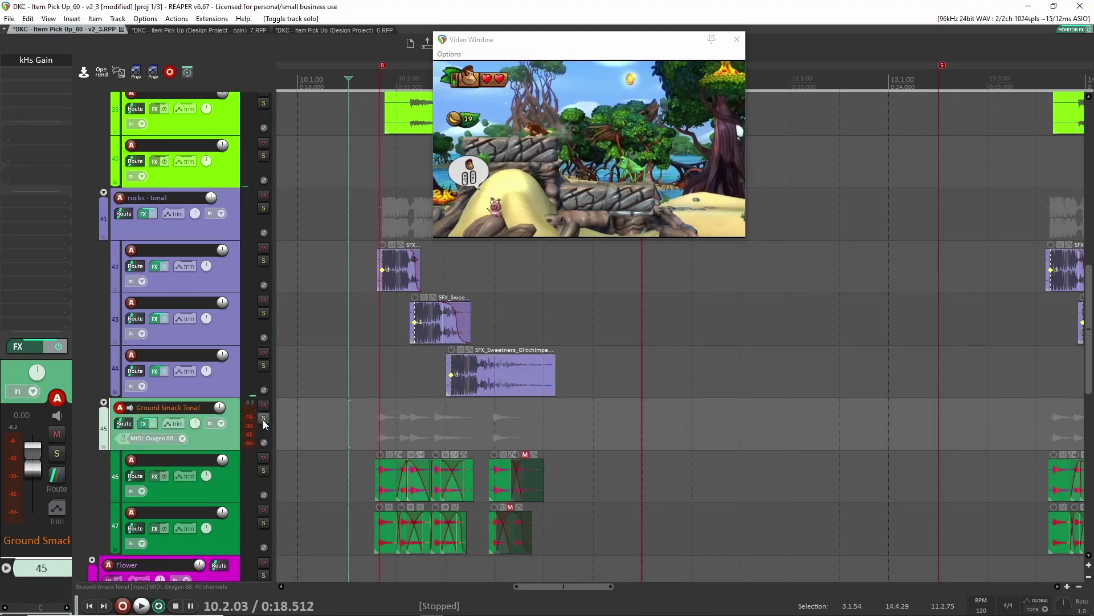
pyautogui.scroll(-2, 333, 449)
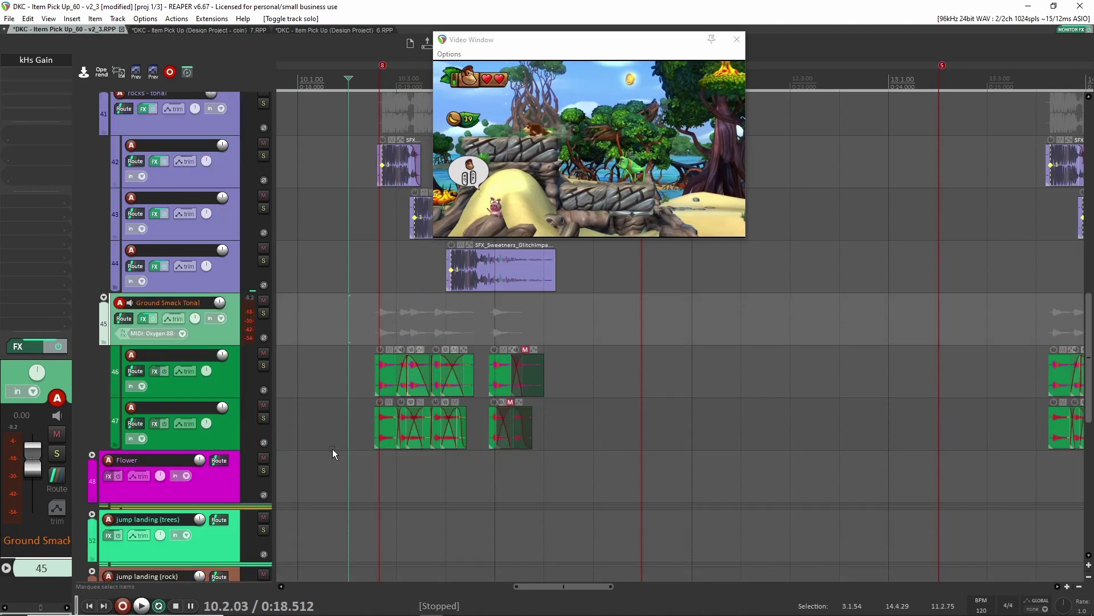
pyautogui.click(103, 297)
# Solo the rocks v2 folder again and audition its three layers together from 10.1.52
pyautogui.scroll(4, 391, 284)
pyautogui.scroll(-1, 357, 358)
pyautogui.scroll(2, 342, 342)
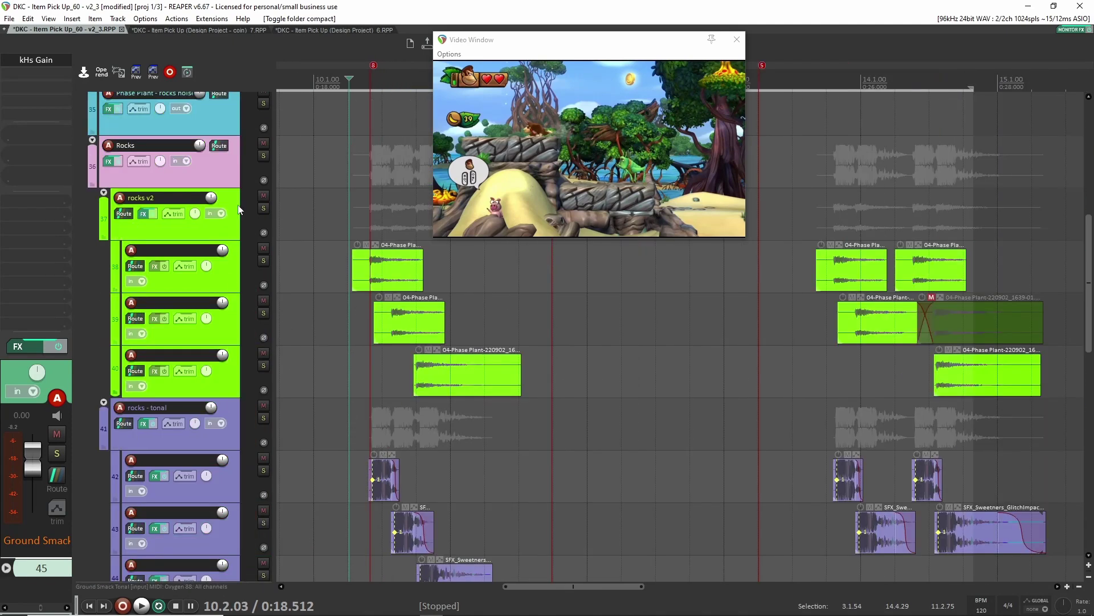
pyautogui.click(263, 208)
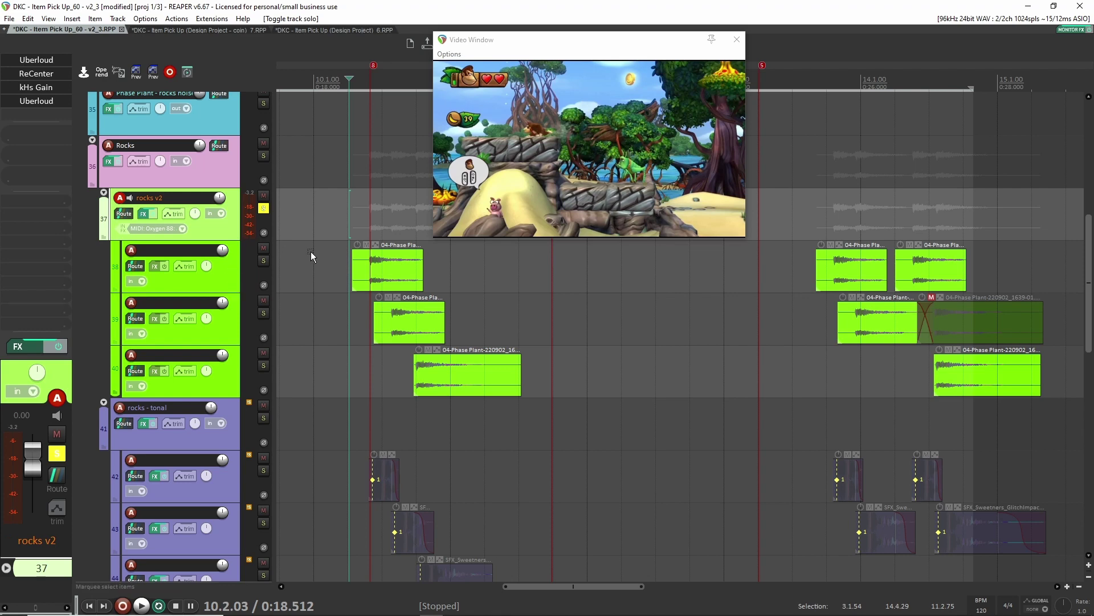
pyautogui.click(333, 249)
pyautogui.press('space')
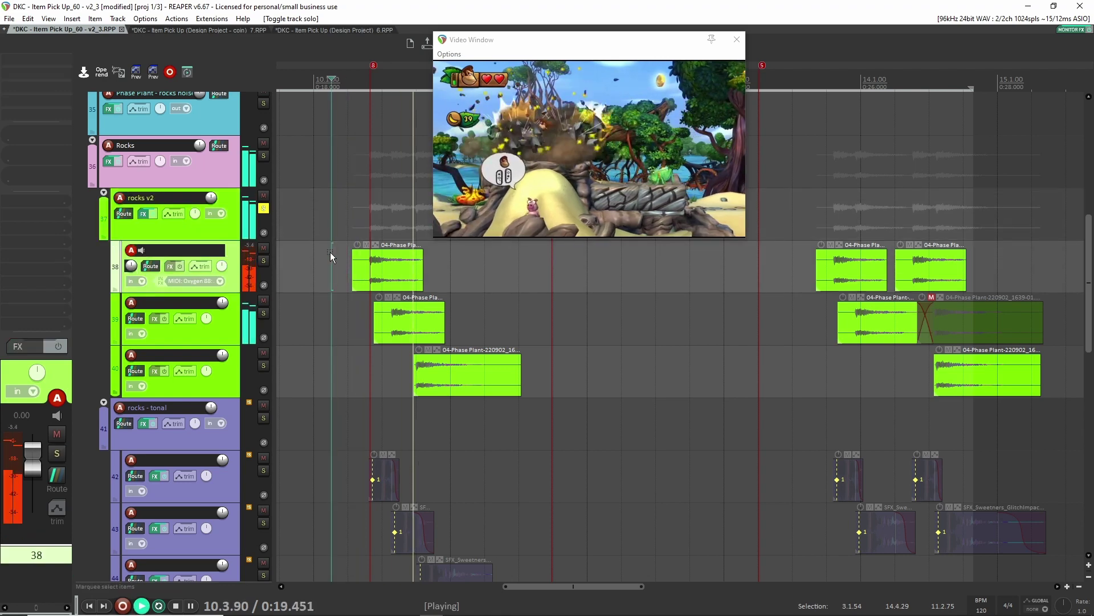
pyautogui.press('space')
# Audition rocks v2 with its whole effects chain bypassed, and switch the effects back on
pyautogui.click(220, 229)
pyautogui.click(58, 346)
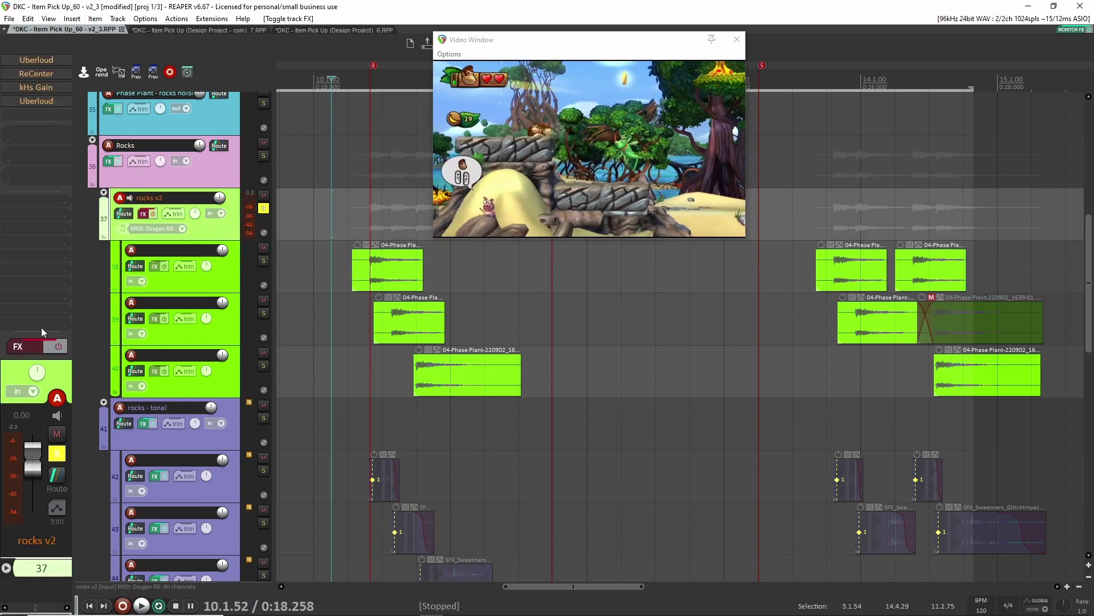
pyautogui.press('space')
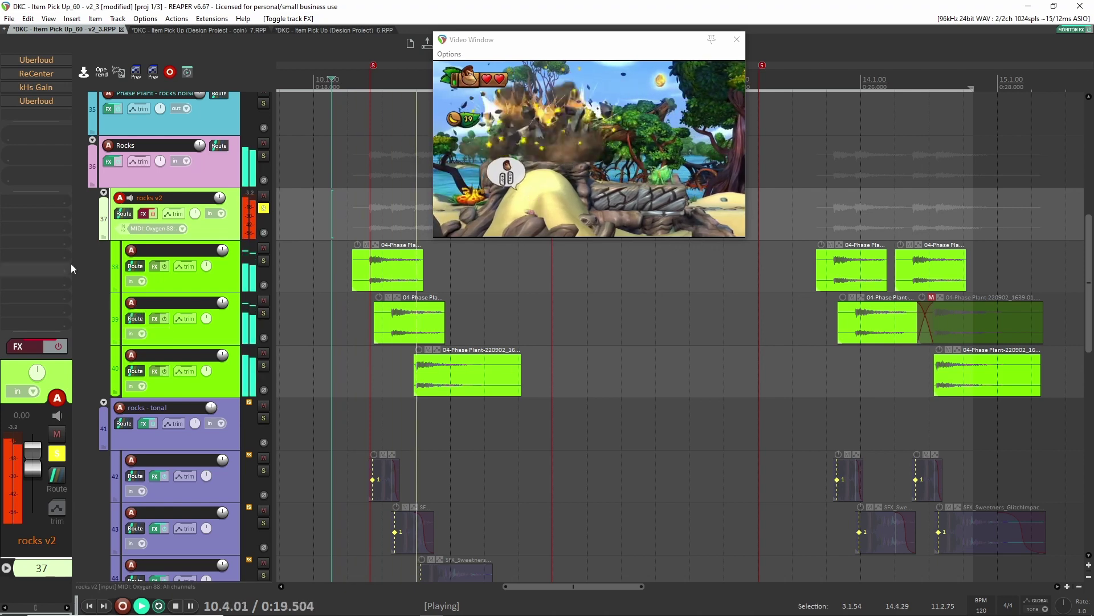
pyautogui.press('space')
pyautogui.click(57, 345)
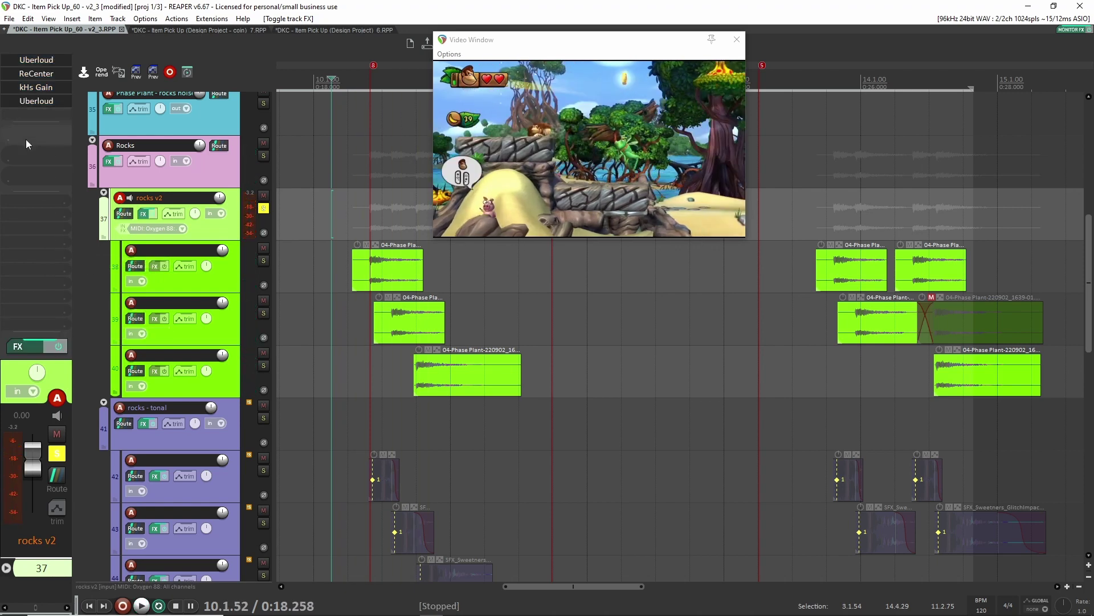
# Inspect the rocks v2 effects in chain order, switching bypassed ones back on: first Uberloud, ReCenter, kHs Gain and last Uberloud
pyautogui.click(35, 60)
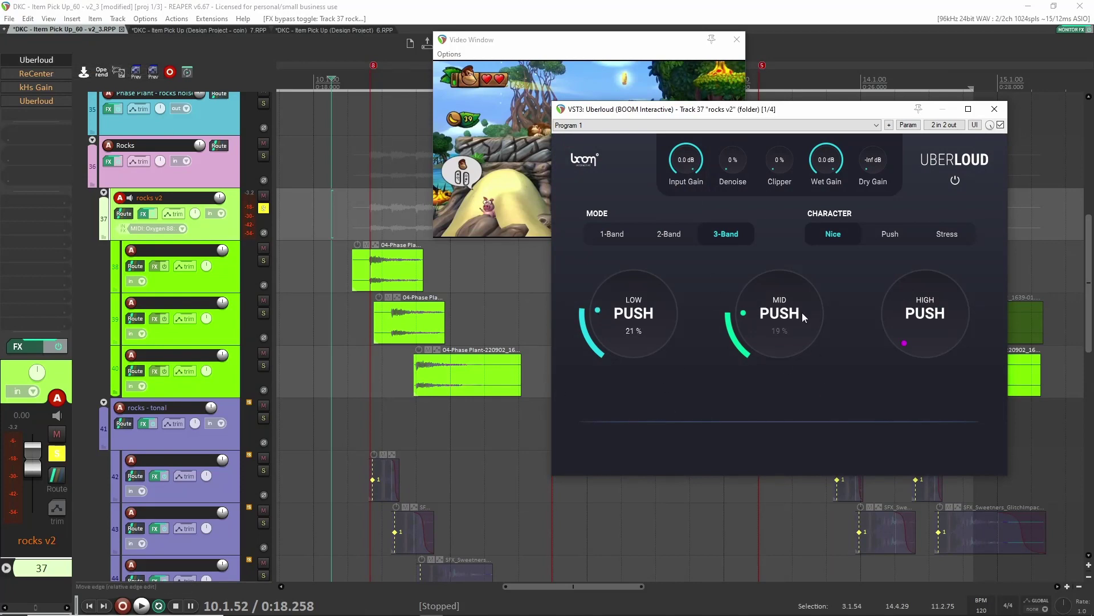
pyautogui.click(994, 109)
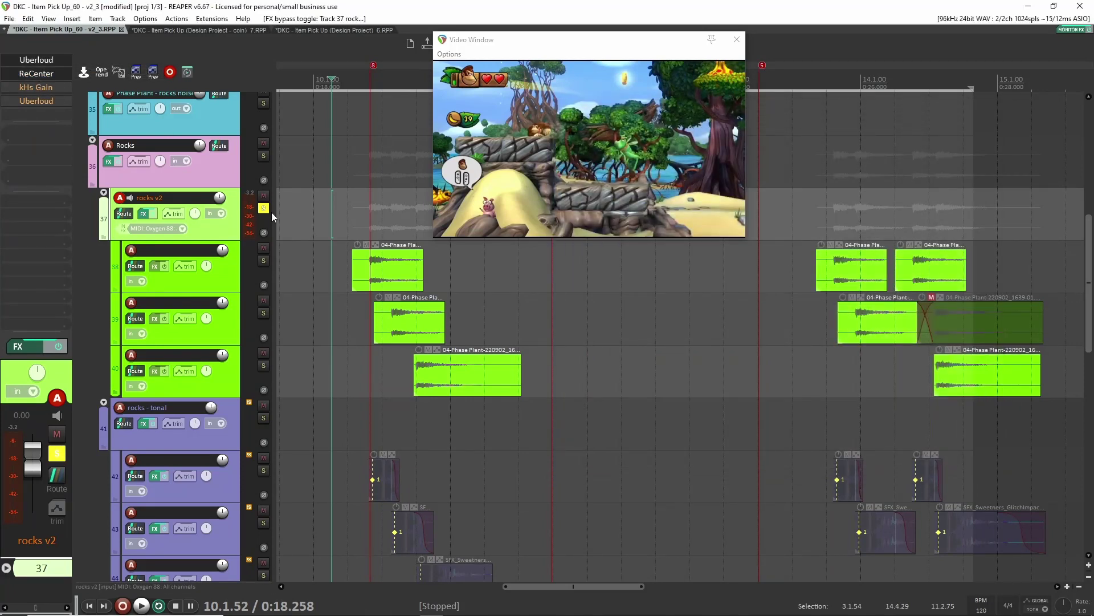
pyautogui.click(33, 73)
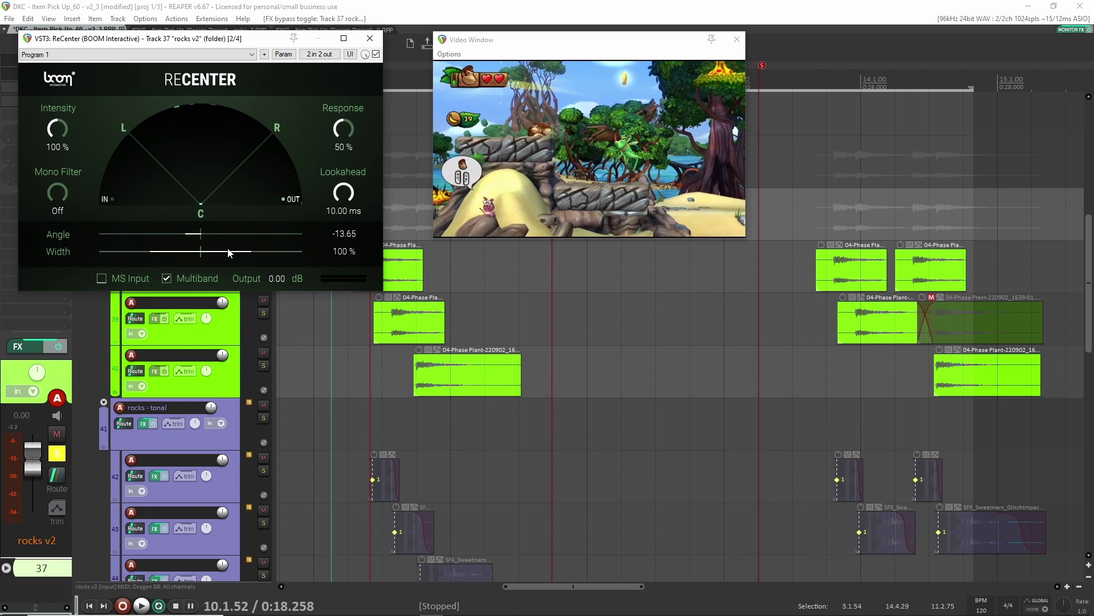
pyautogui.click(369, 38)
pyautogui.keyDown('shift'); pyautogui.click(35, 89); pyautogui.keyUp('shift')
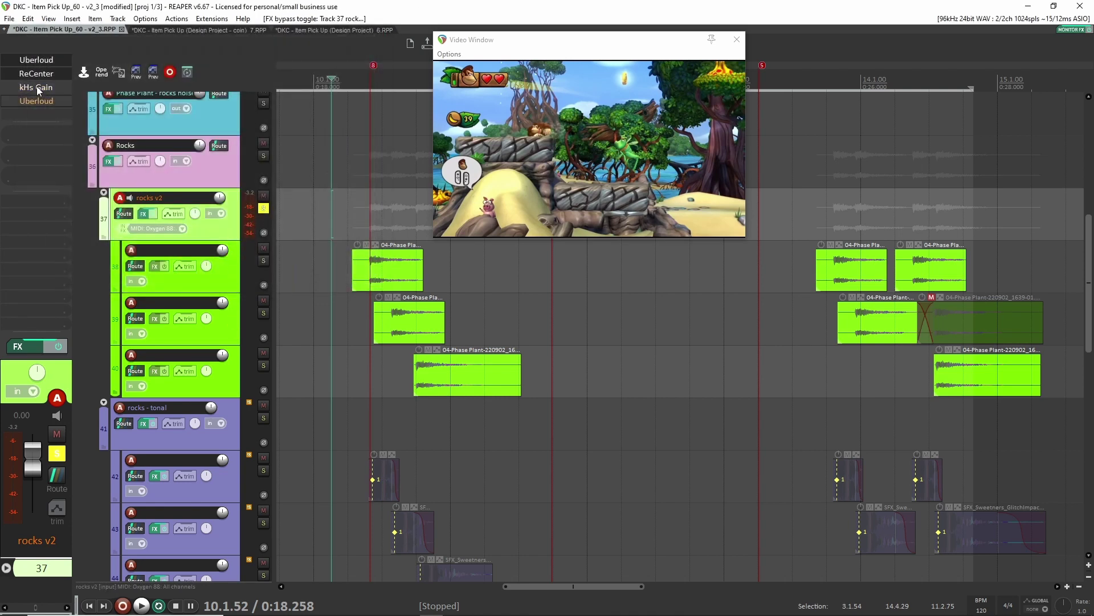
pyautogui.click(37, 90)
pyautogui.click(142, 40)
pyautogui.click(32, 100)
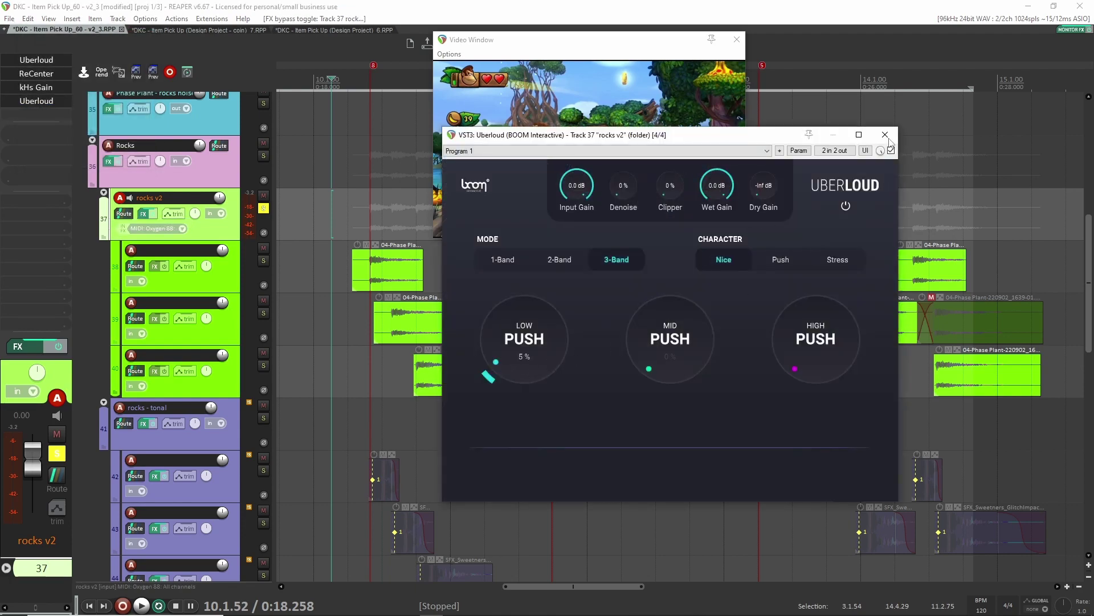
pyautogui.click(887, 136)
# Select the rocks v2 track and place the edit cursor at 10.2.50 to audition its layers
pyautogui.click(338, 264)
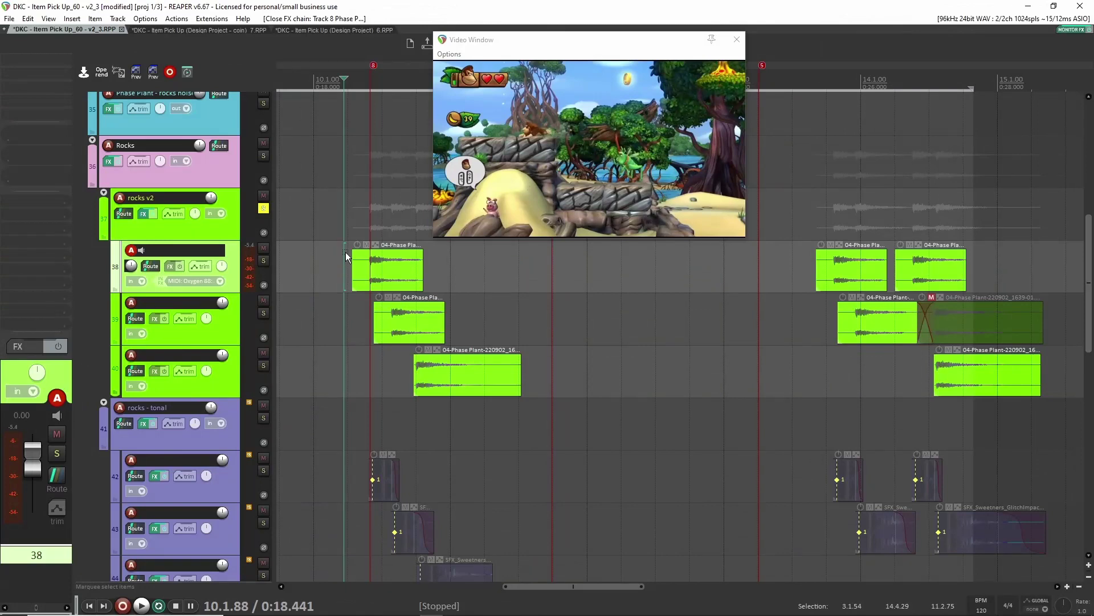
pyautogui.click(364, 233)
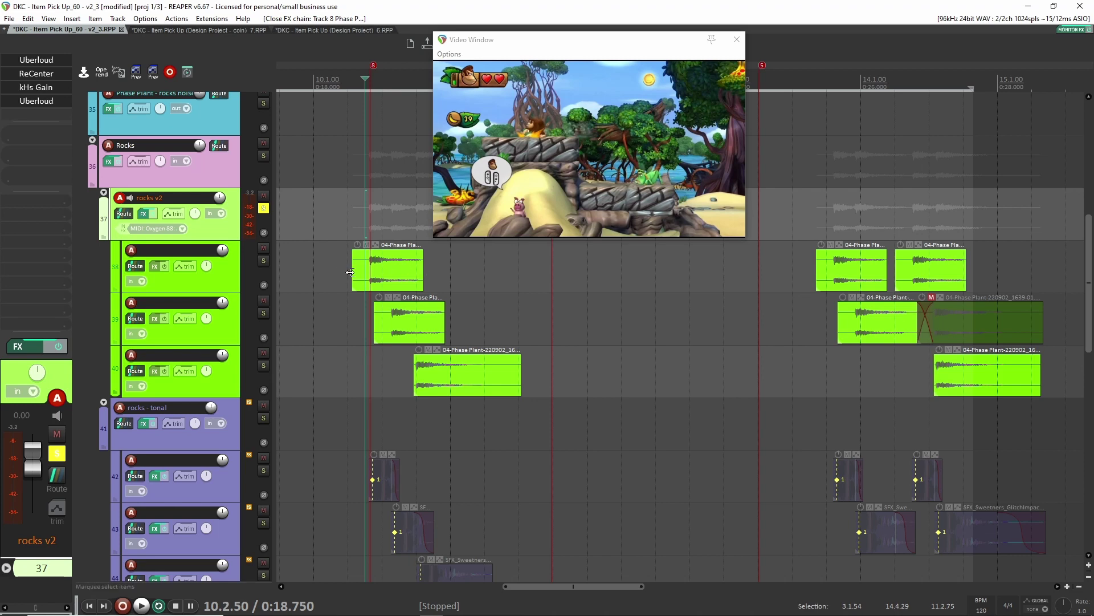
# Audition the soloed rocks v2 layers from 10.2.50 and again from 10.2.15
pyautogui.click(365, 233)
pyautogui.press('space')
pyautogui.click(353, 233)
pyautogui.press('space')
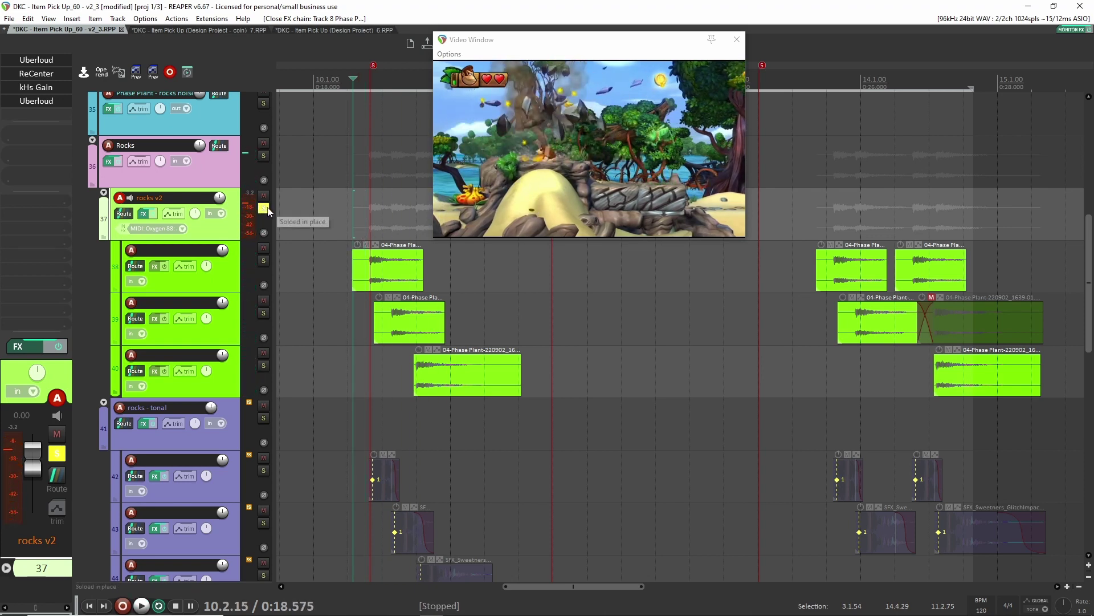
# Audition the second group of rocks v2 hits from 13.3.97
pyautogui.click(826, 215)
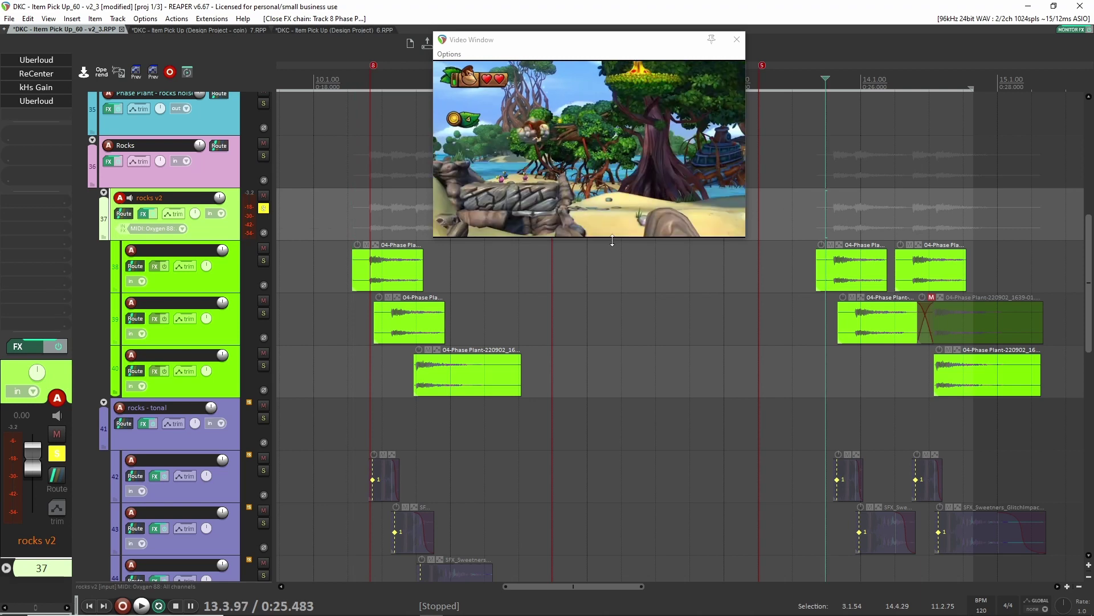
pyautogui.press('space')
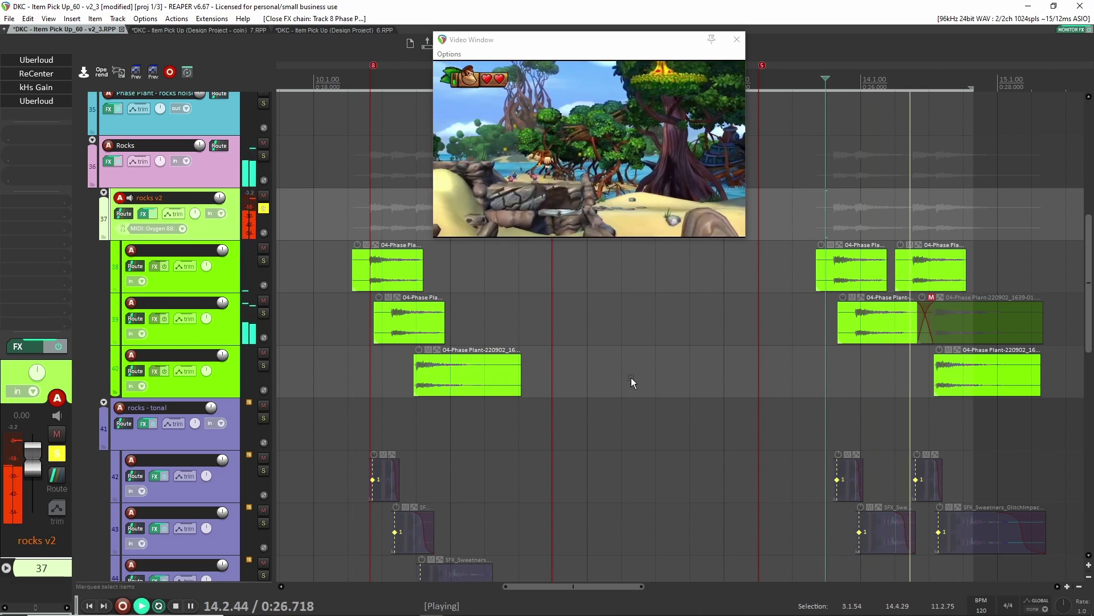
pyautogui.press('space')
# Show all automation envelopes of the rocks v2 folder track around its second group of hits
pyautogui.moveTo(408, 268); pyautogui.dragTo(621, 276)
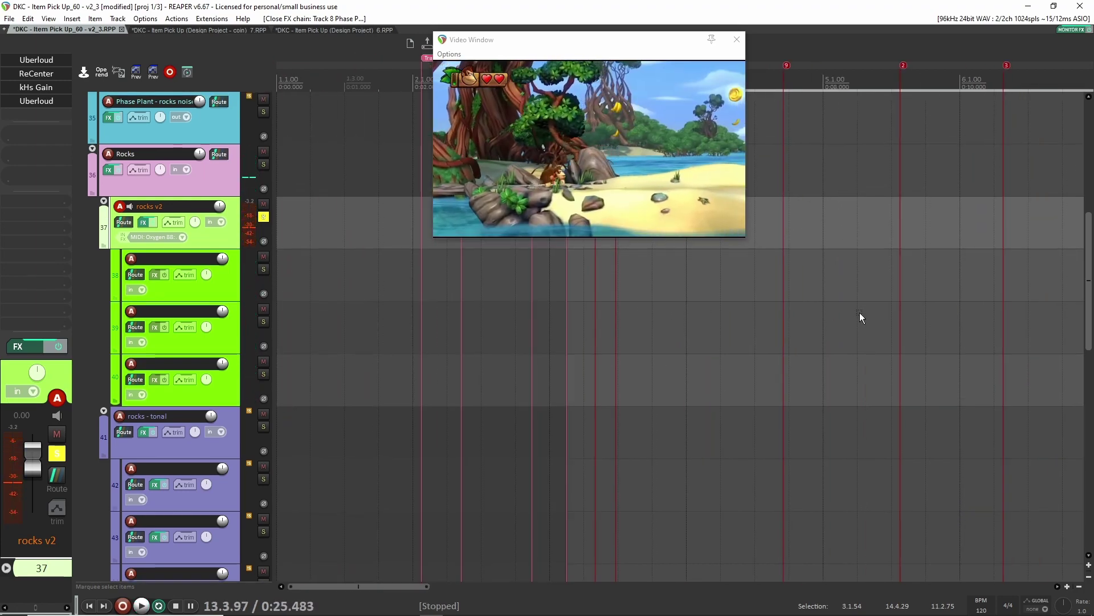
pyautogui.scroll(-4, 877, 344)
pyautogui.hscroll(5, 936, 341)
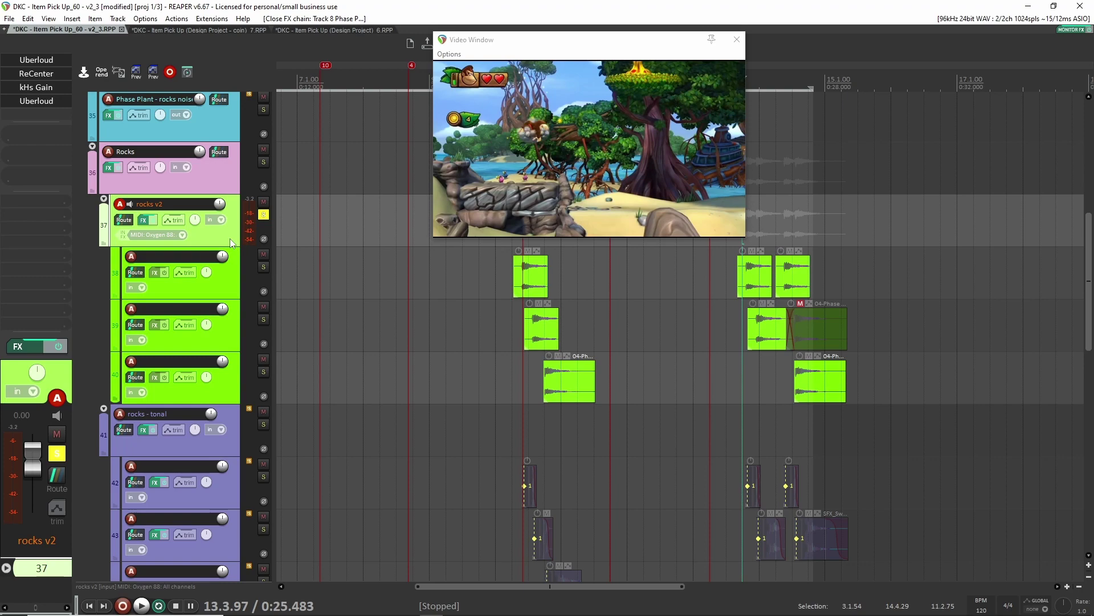
pyautogui.press('e')
pyautogui.scroll(1, 789, 423)
pyautogui.scroll(-2, 789, 422)
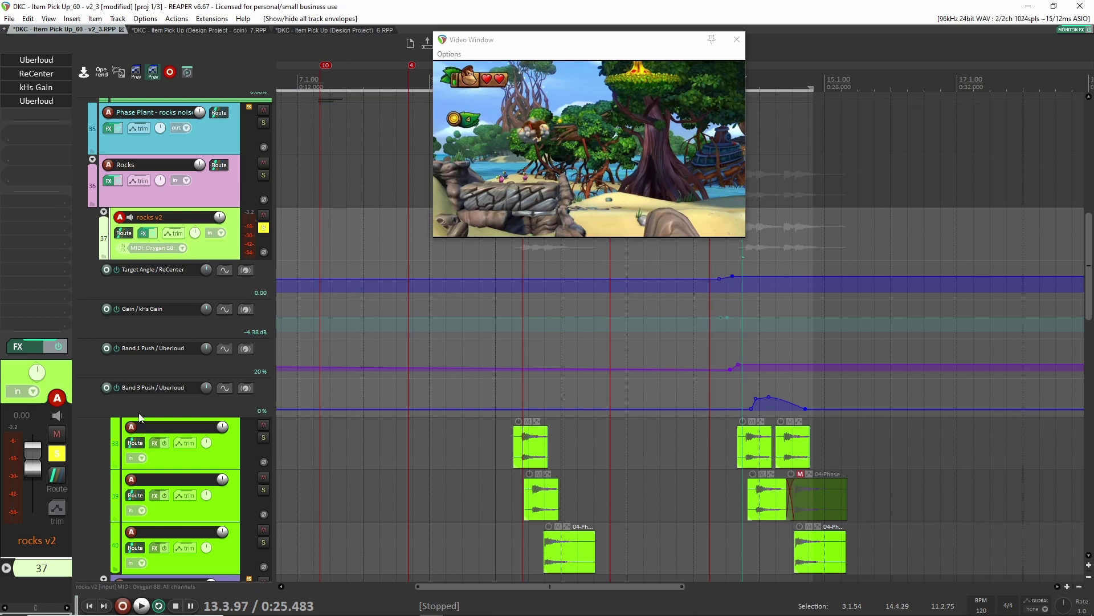
# Play from 13.3.97 with the last Uberloud on rocks v2 open to watch its automated High Push, and check the Band 1 Push envelope
pyautogui.click(28, 101)
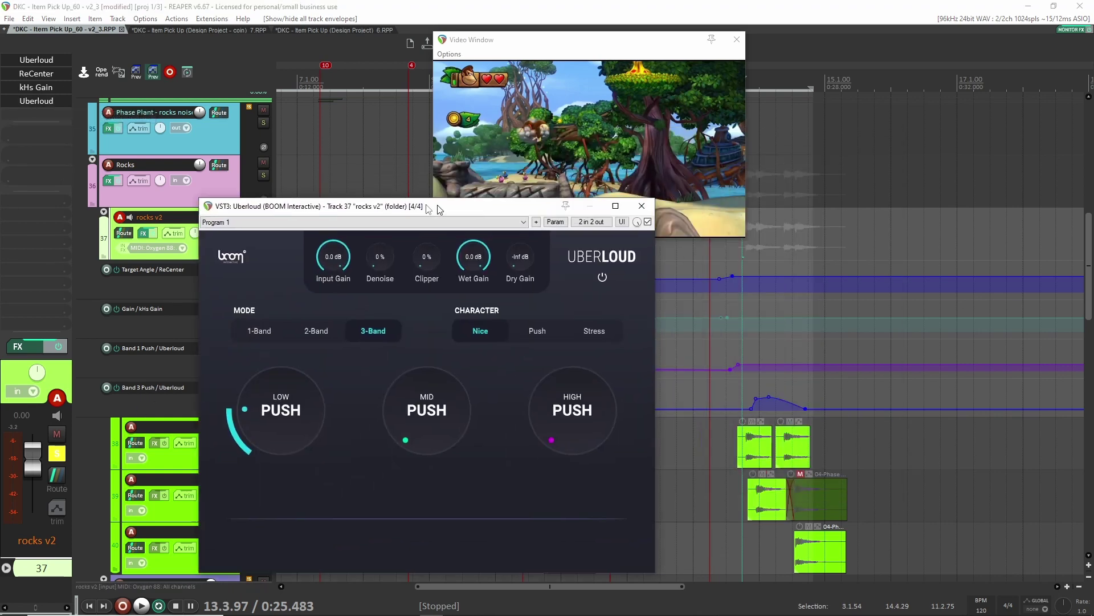
pyautogui.press('space')
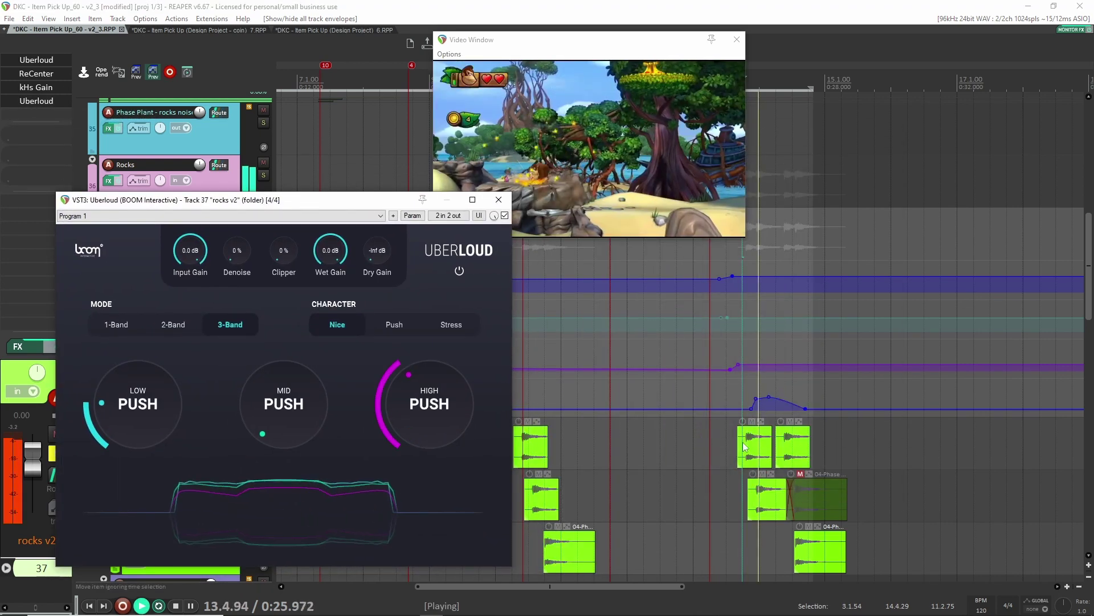
pyautogui.press('space')
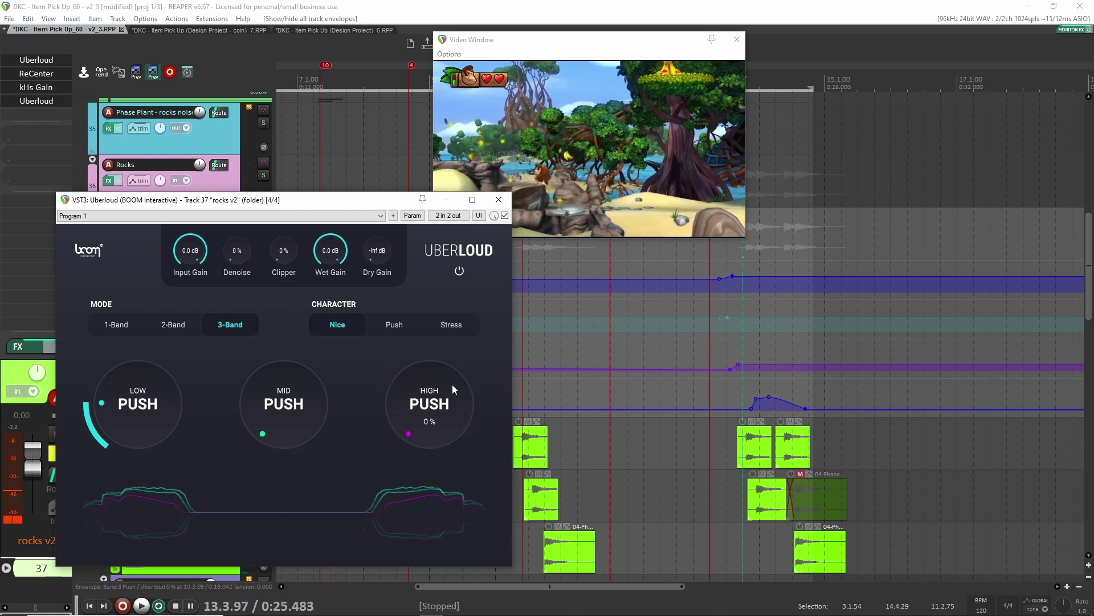
pyautogui.click(498, 200)
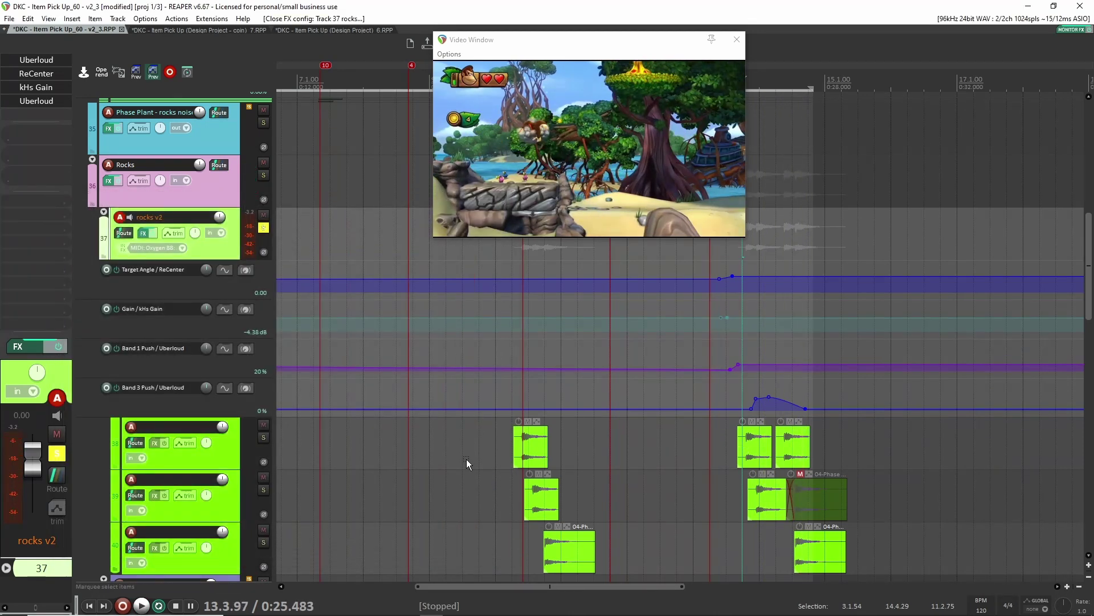
pyautogui.click(735, 368)
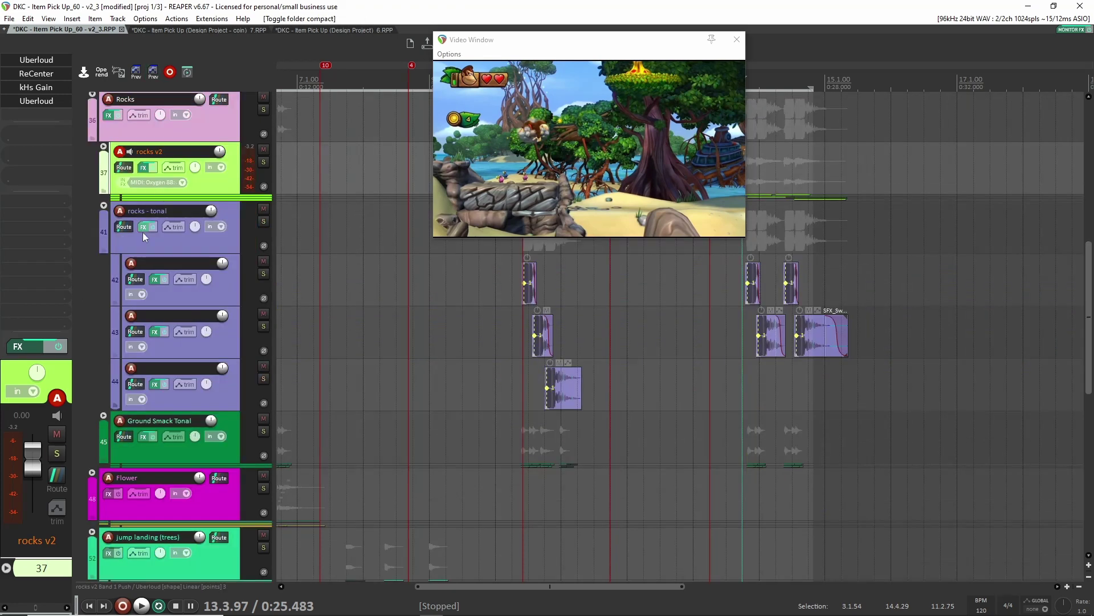
# Solo the rocks - tonal folder and audition its three layers from 10.2.50
pyautogui.click(232, 245)
pyautogui.click(264, 222)
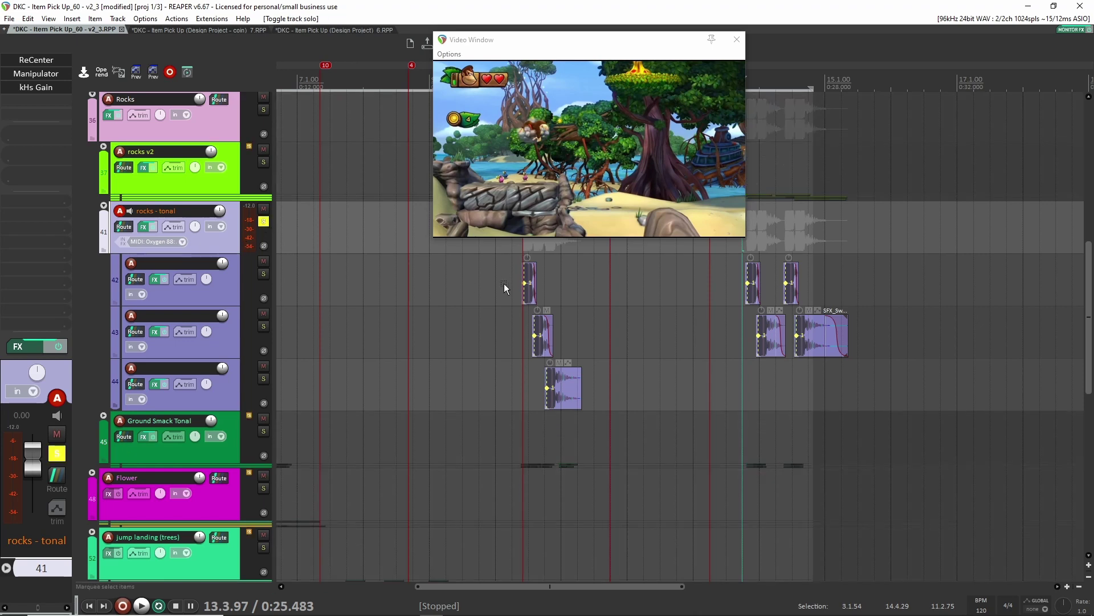
pyautogui.click(506, 280)
pyautogui.scroll(2, 577, 272)
pyautogui.scroll(5, 575, 274)
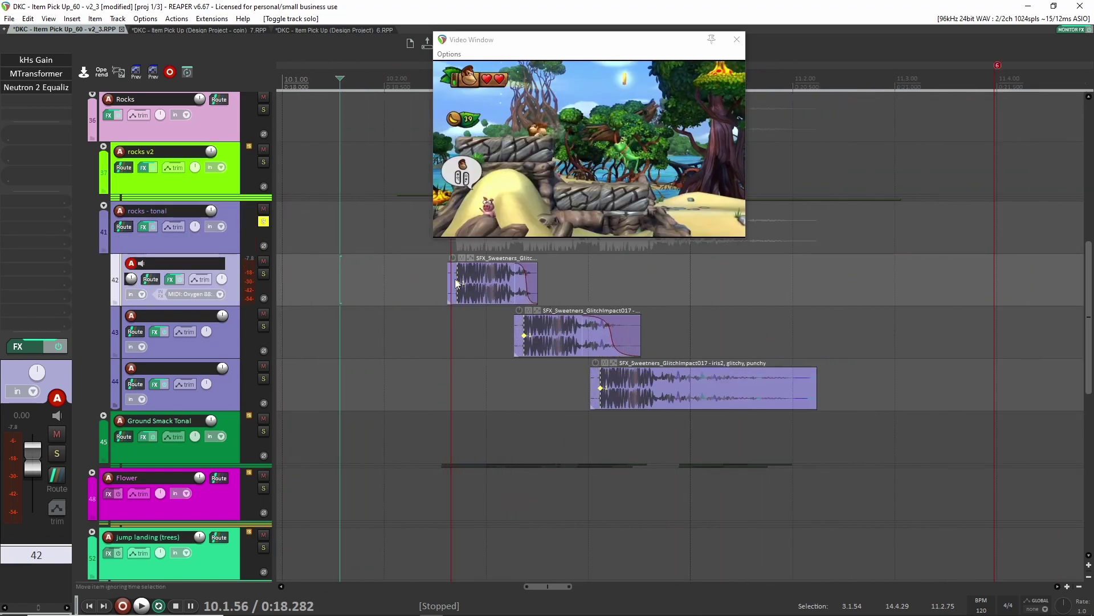
pyautogui.moveTo(426, 274); pyautogui.dragTo(374, 307)
pyautogui.click(382, 290)
pyautogui.press('space')
pyautogui.press('space')
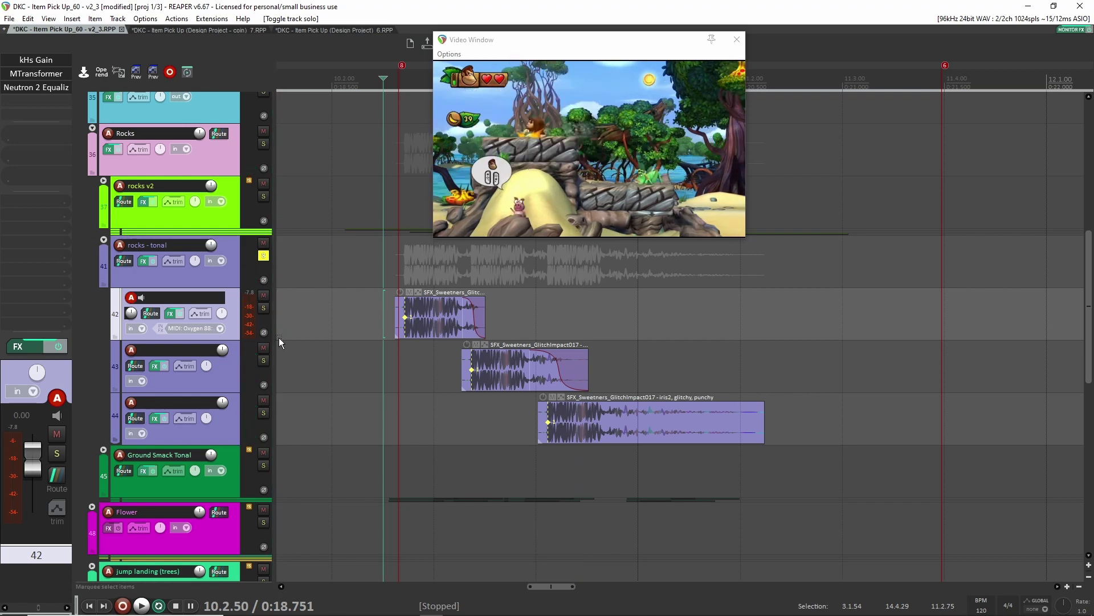
# Bypass the effects on the rocks - tonal folder and its first layer, track 42, and audition that layer soloed and dry
pyautogui.click(225, 373)
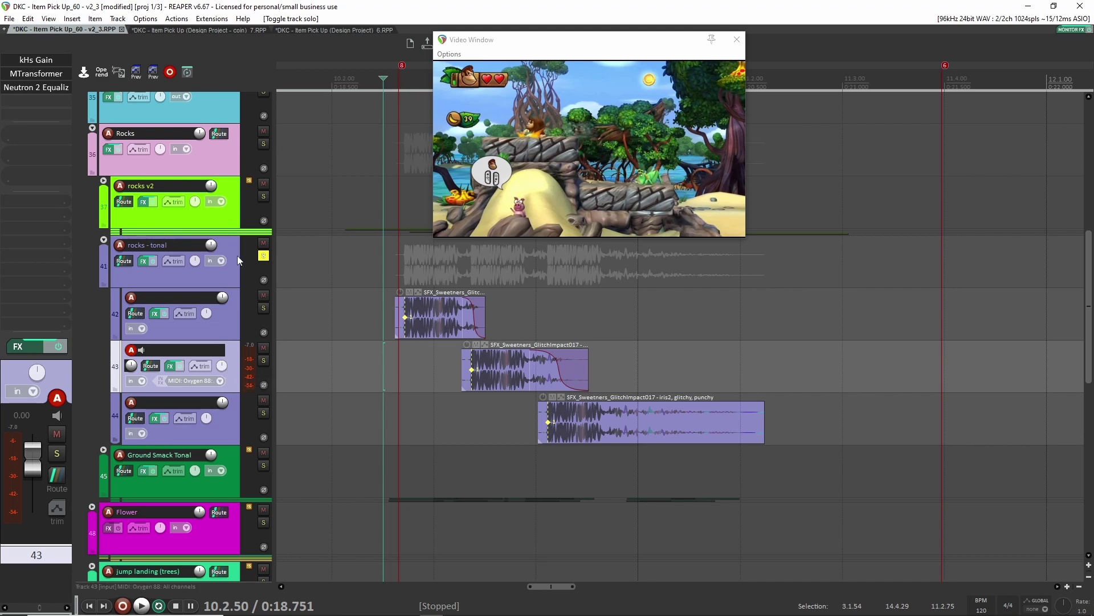
pyautogui.click(239, 331)
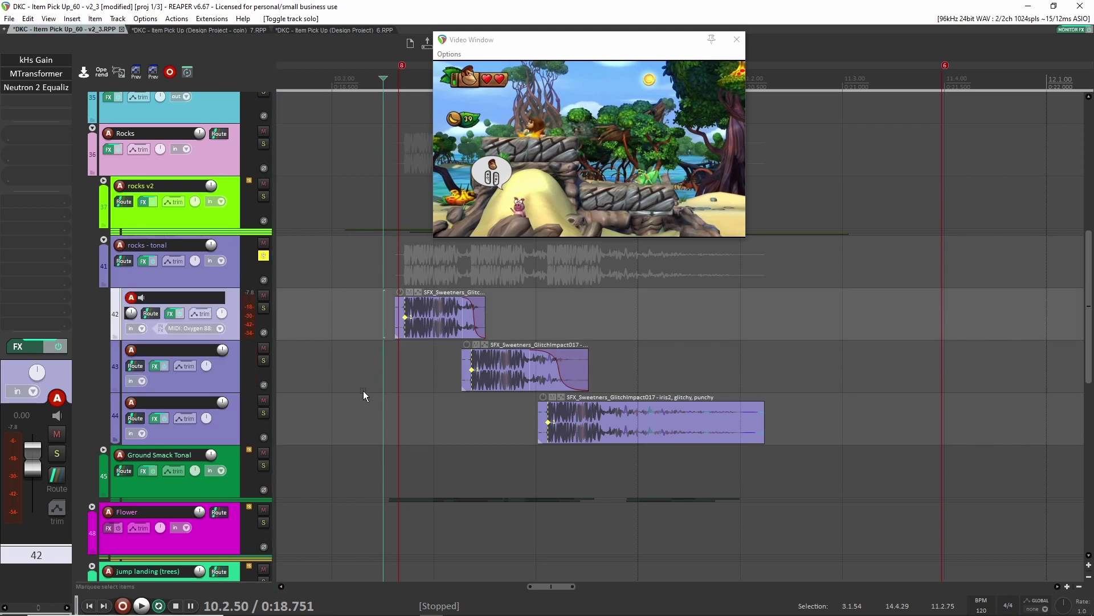
pyautogui.scroll(4, 399, 385)
pyautogui.scroll(-3, 416, 319)
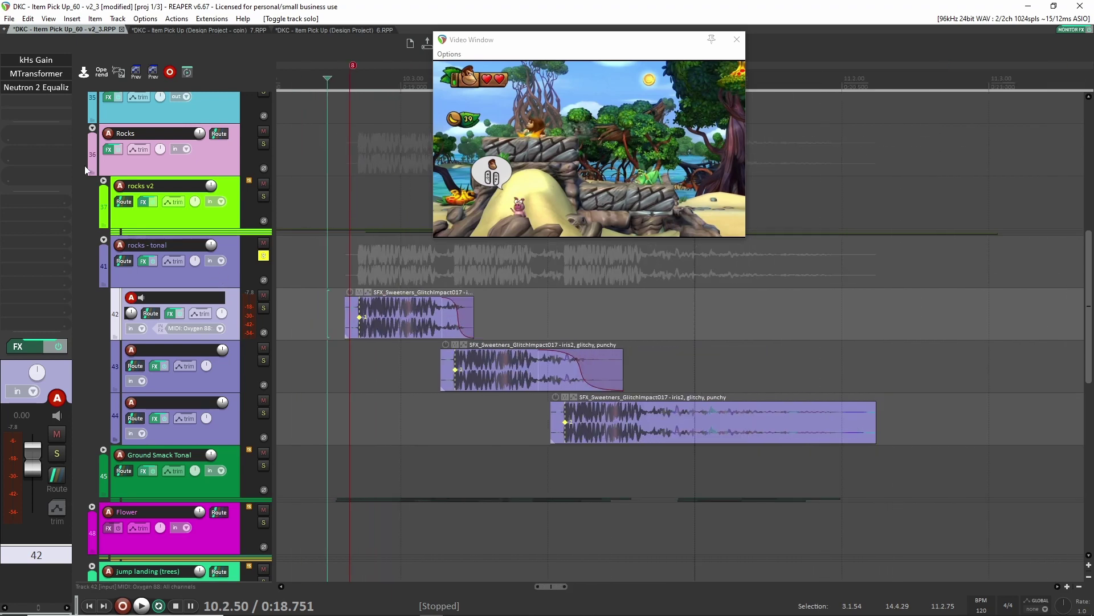
pyautogui.click(59, 346)
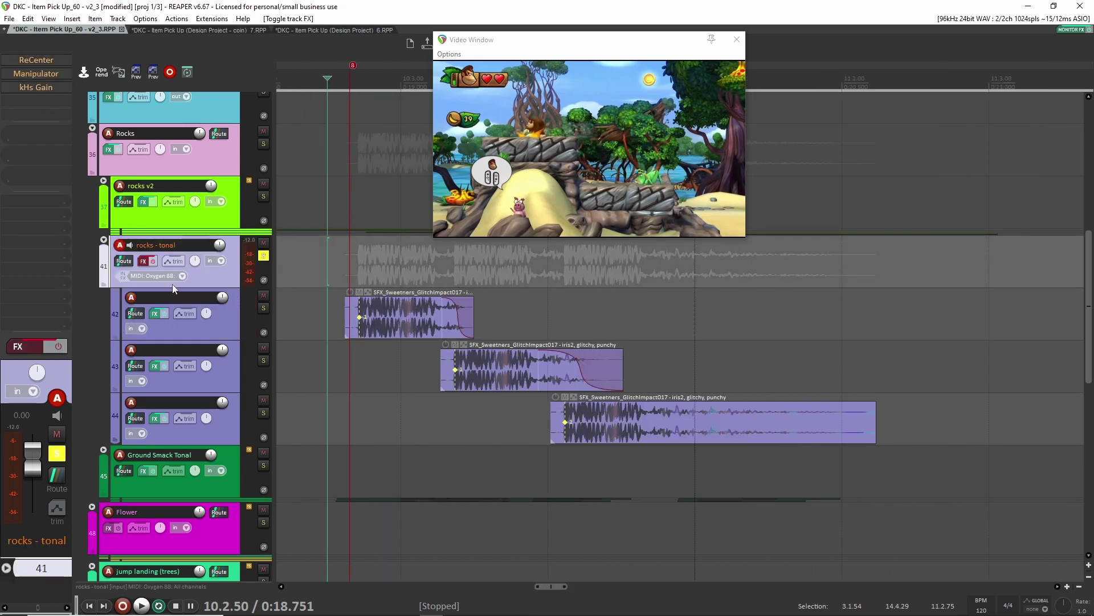
pyautogui.click(264, 309)
pyautogui.press('space')
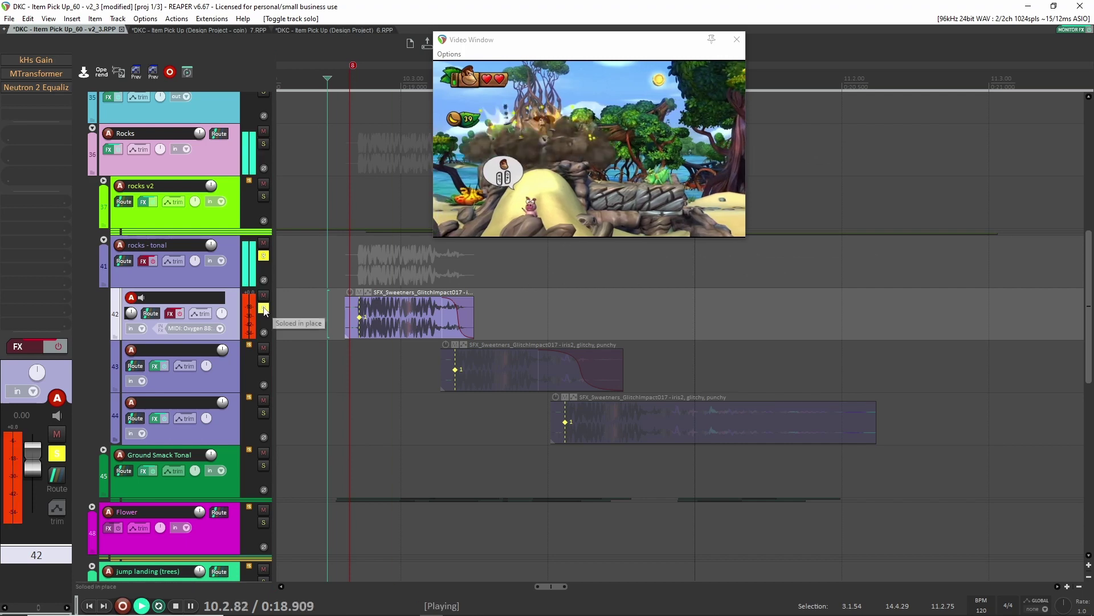
pyautogui.press('space')
pyautogui.press('space')
pyautogui.press('space')
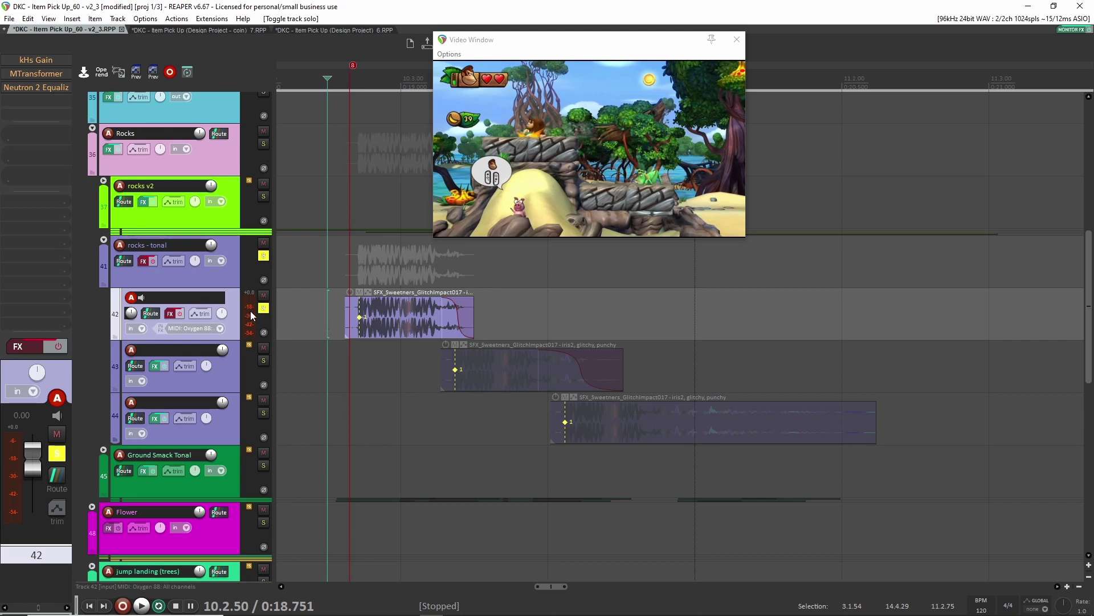
# Switch the effects chain of track 42 back on and inspect its kHs Gain
pyautogui.click(58, 346)
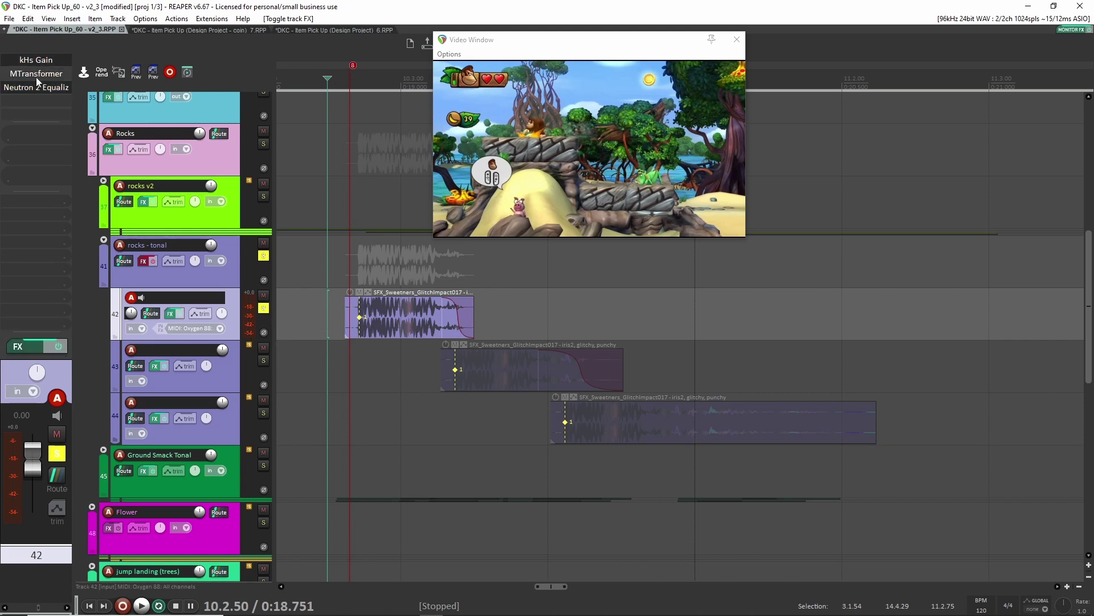
pyautogui.click(41, 62)
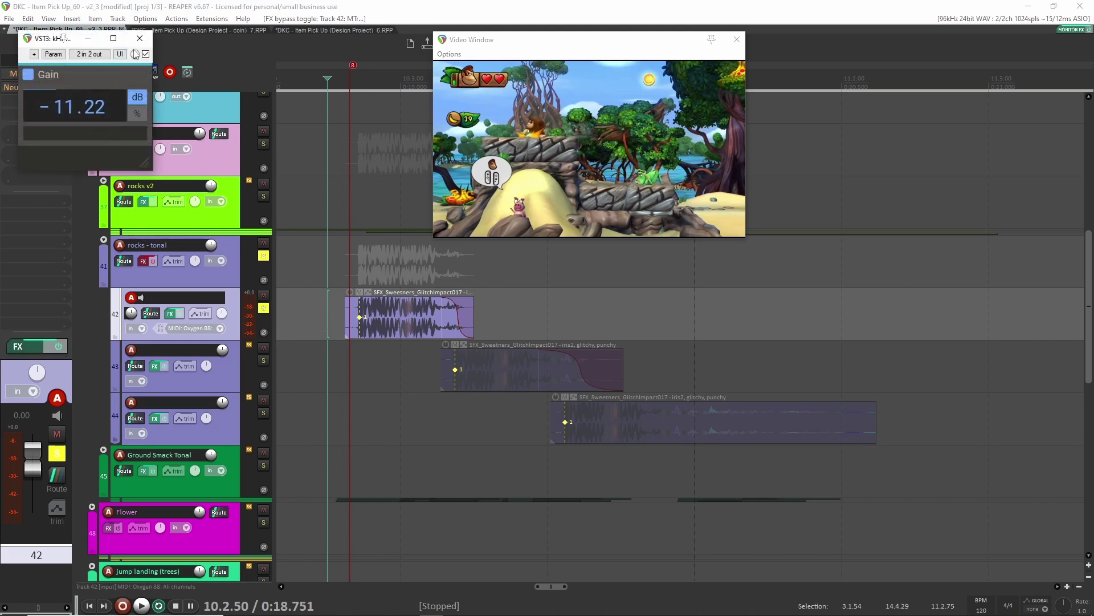
pyautogui.press('Escape')
# Inspect MTransformer on track 42 and audition the layer from 10.2.50 with only Neutron 2 Equalizer bypassed
pyautogui.click(32, 73)
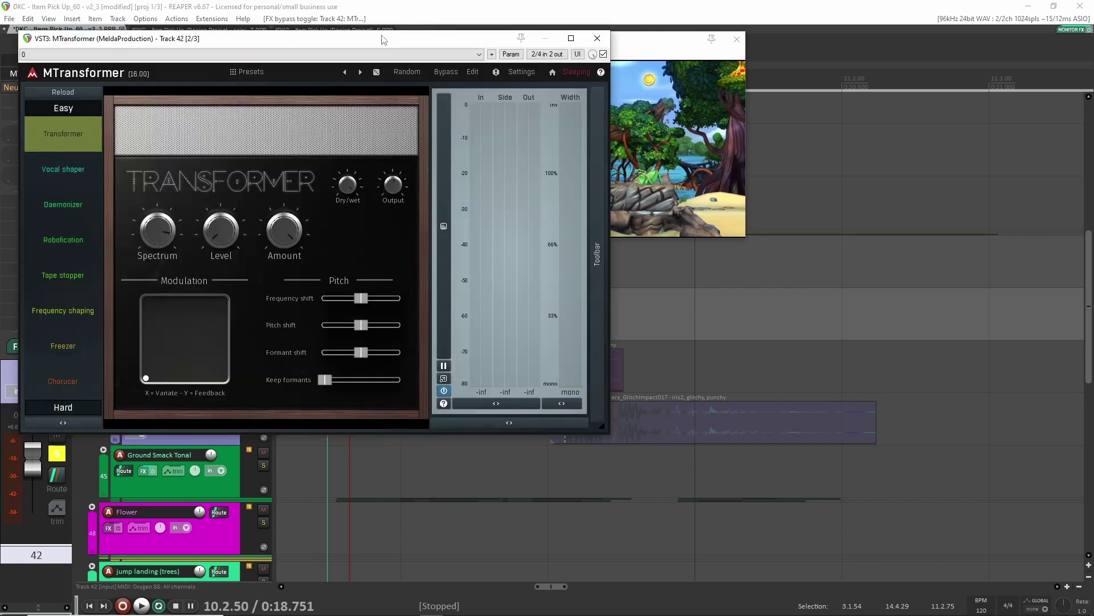
pyautogui.moveTo(381, 42); pyautogui.dragTo(856, 69)
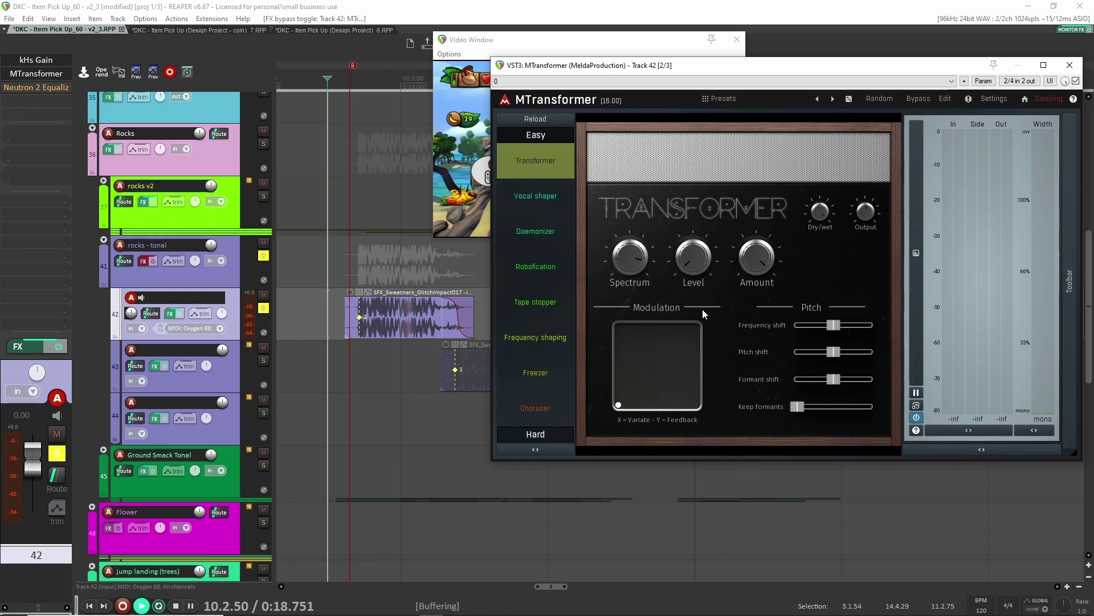
pyautogui.press('space')
pyautogui.press('space')
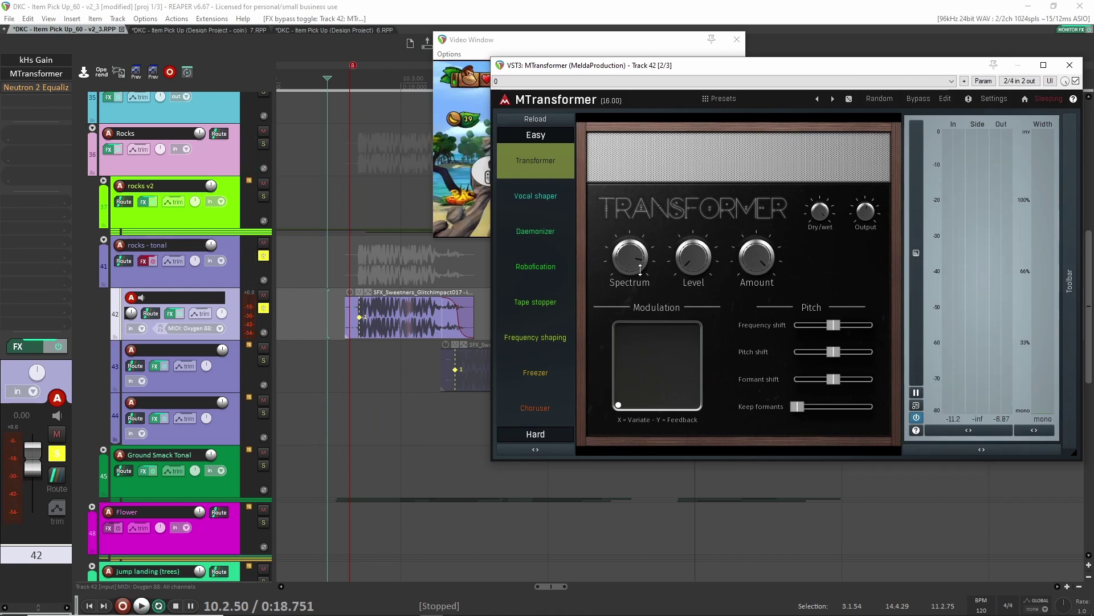
pyautogui.click(1070, 64)
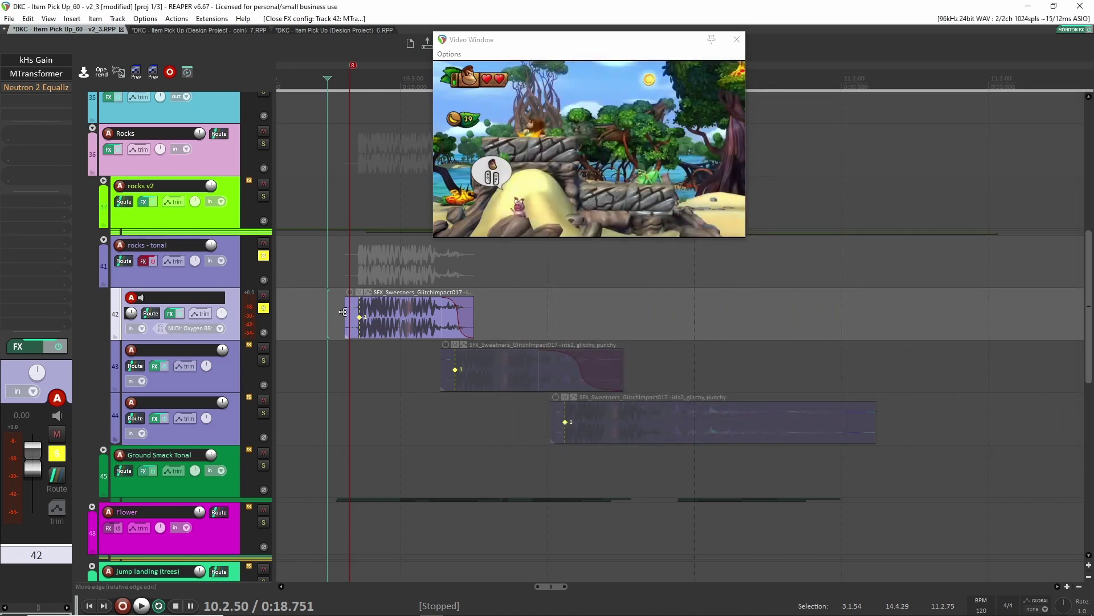
# Switch Neutron 2 Equalizer on track 42 back on and inspect its settings
pyautogui.keyDown('shift'); pyautogui.click(39, 88); pyautogui.keyUp('shift')
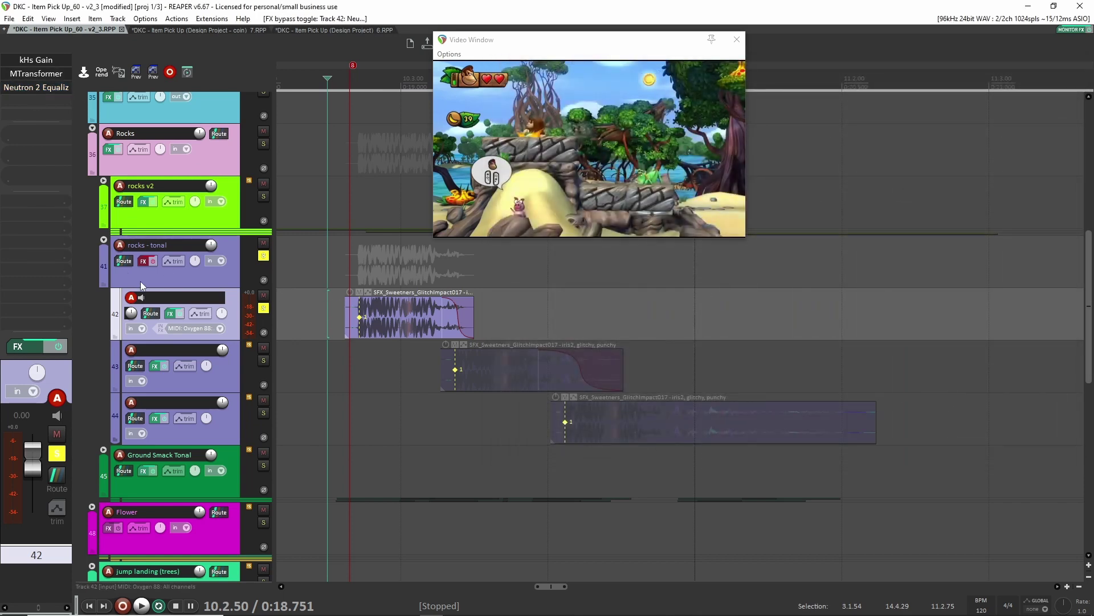
pyautogui.click(37, 88)
pyautogui.click(829, 37)
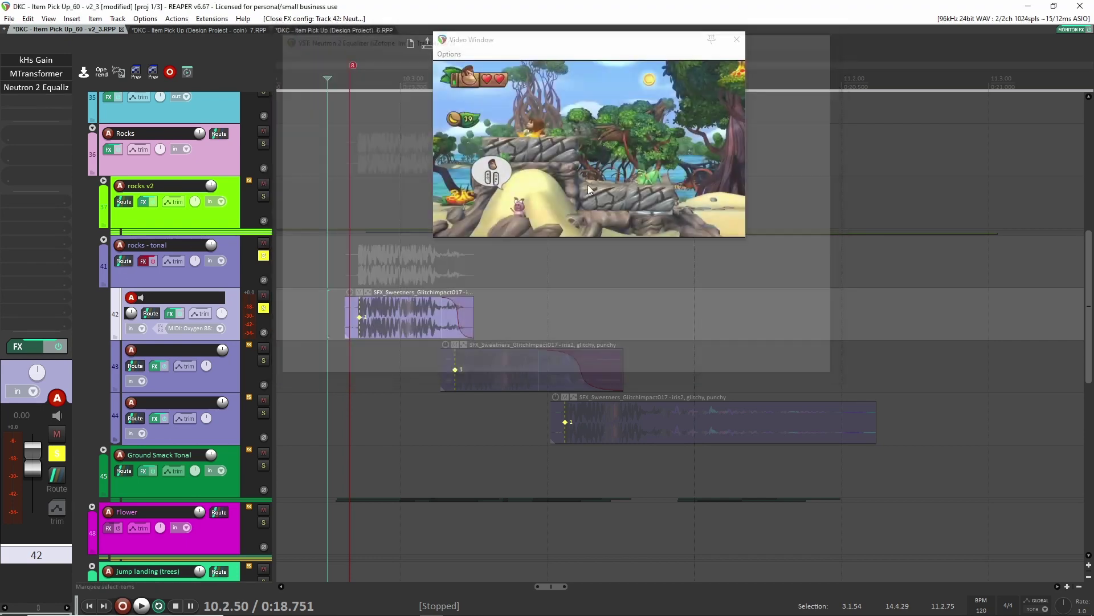
# Switch the rocks - tonal folder's effects chain back on and inspect its ReCenter and Manipulator settings
pyautogui.click(226, 276)
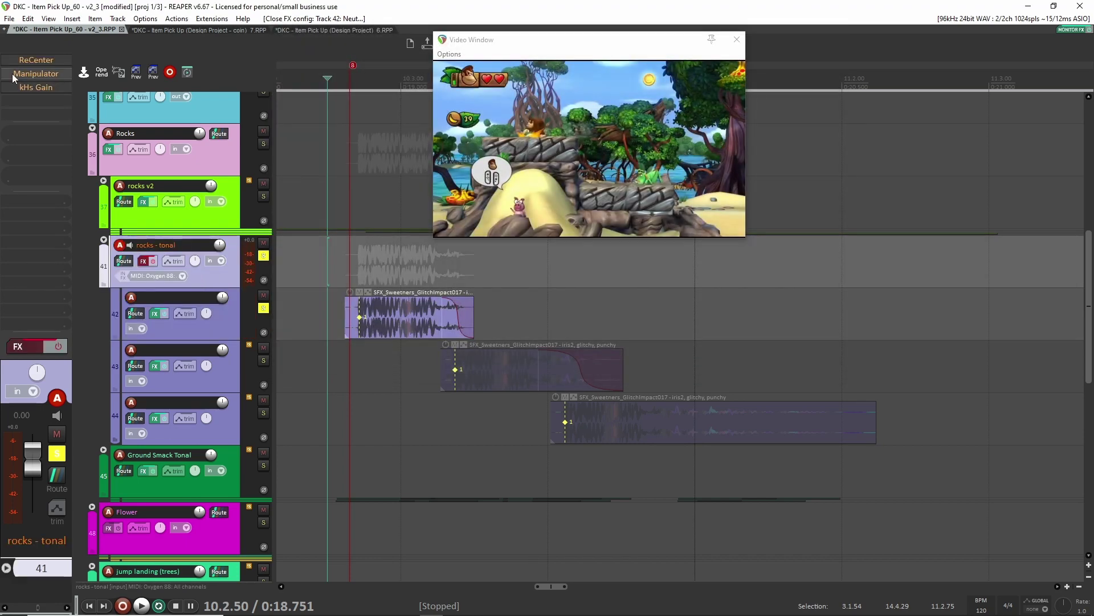
pyautogui.click(57, 346)
pyautogui.click(46, 61)
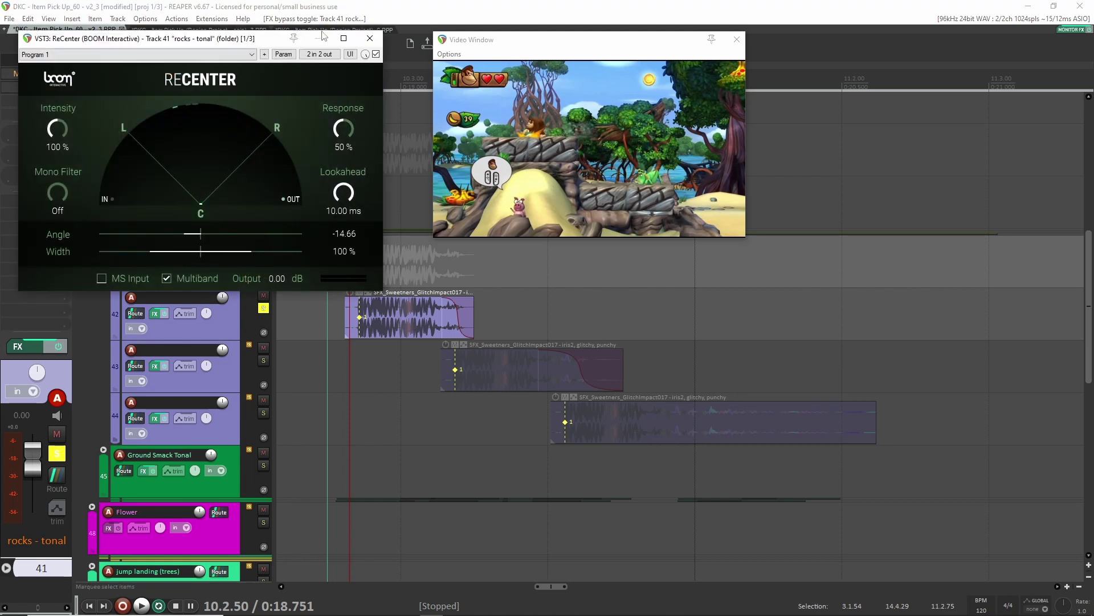
pyautogui.click(370, 38)
pyautogui.click(35, 72)
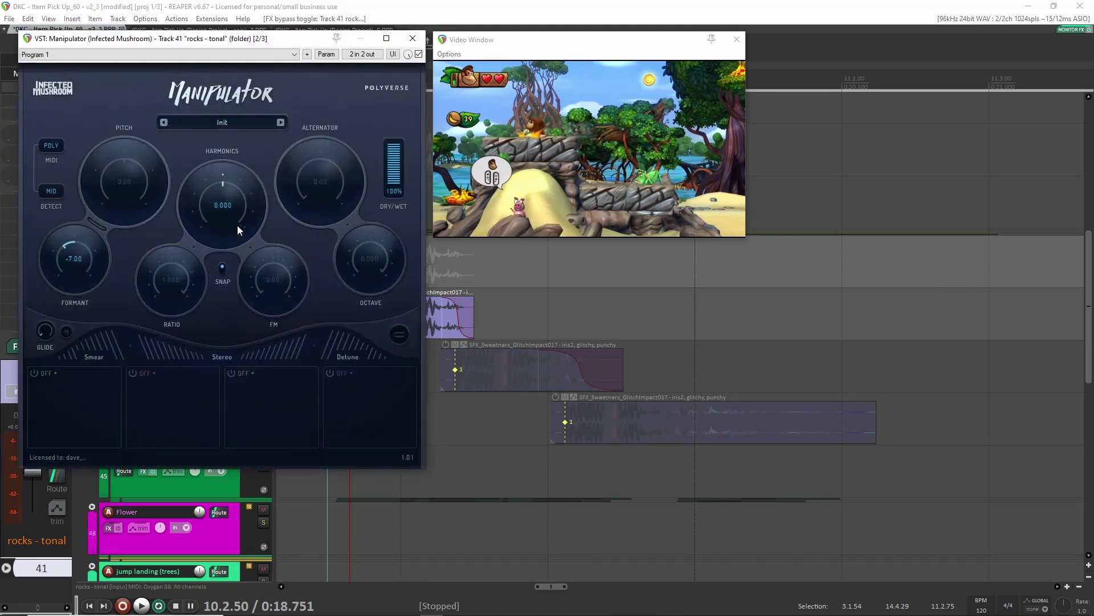
pyautogui.click(413, 38)
# Compare the first rocks - tonal layer from 10.2.50 with Manipulator bypassed and switched on
pyautogui.press('space')
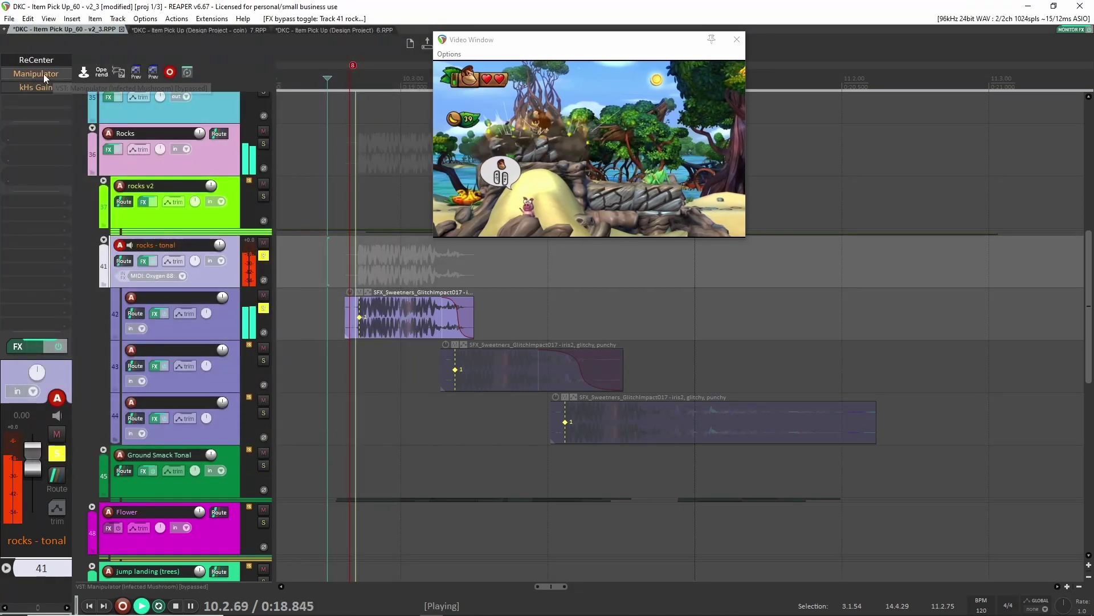
pyautogui.press('space')
pyautogui.keyDown('shift'); pyautogui.click(44, 74); pyautogui.keyUp('shift')
pyautogui.press('space')
pyautogui.press('space')
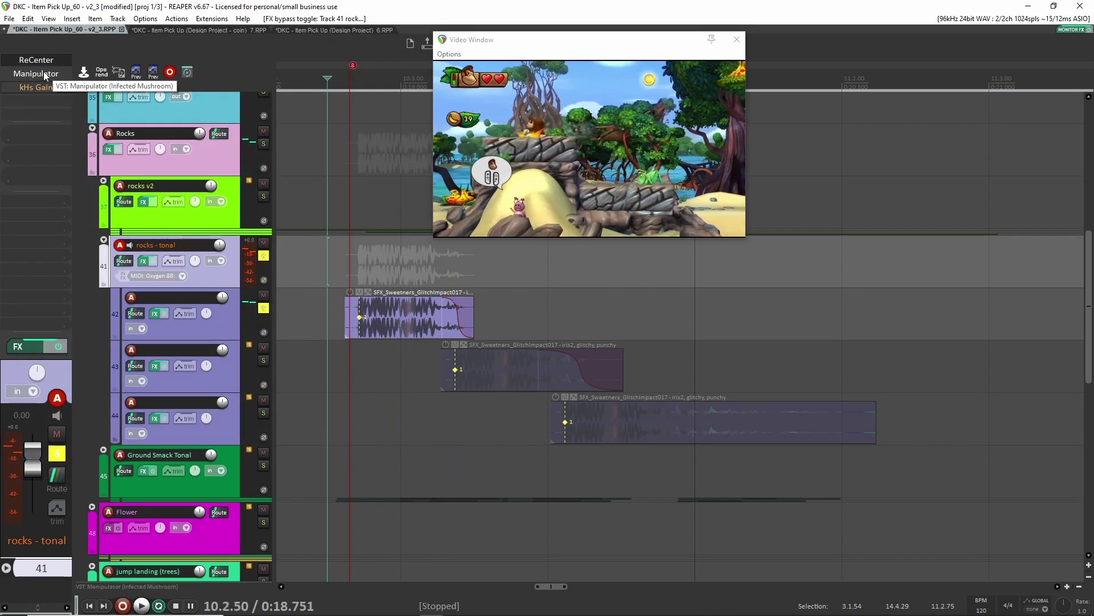
pyautogui.press('space')
pyautogui.press('space')
pyautogui.press('space')
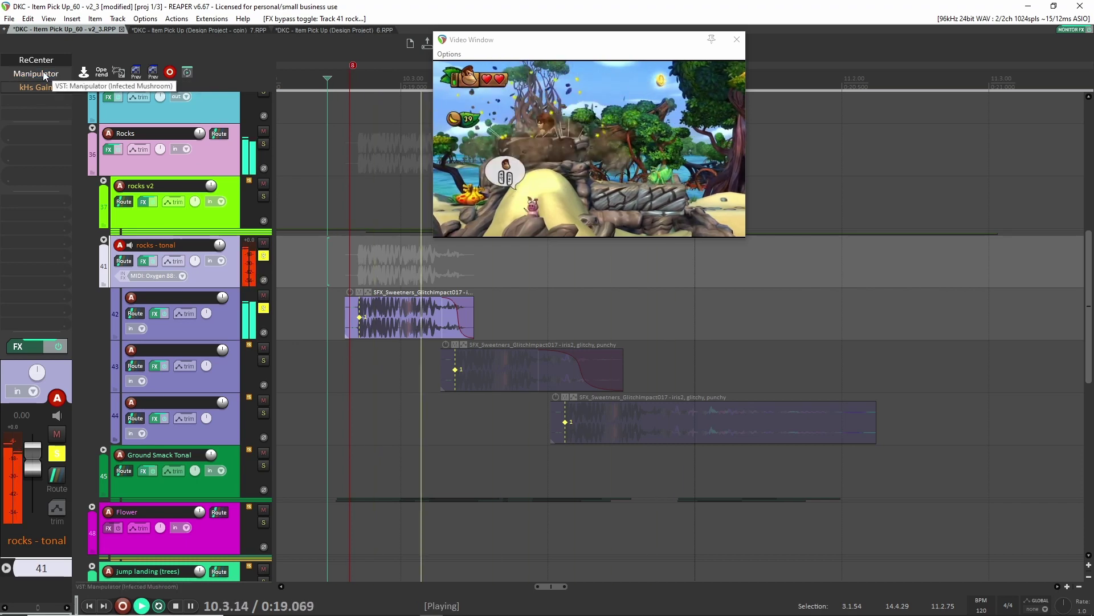
pyautogui.press('space')
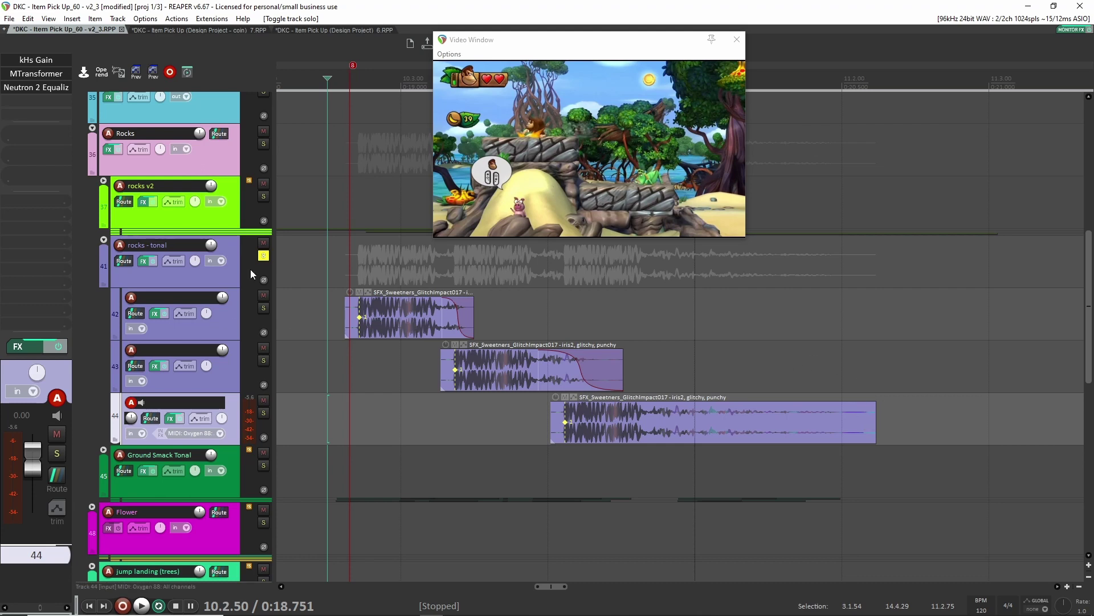
# Solo rocks v2 together with the rocks - tonal folder and audition both from 10.2.50
pyautogui.click(263, 258)
pyautogui.scroll(-5, 447, 299)
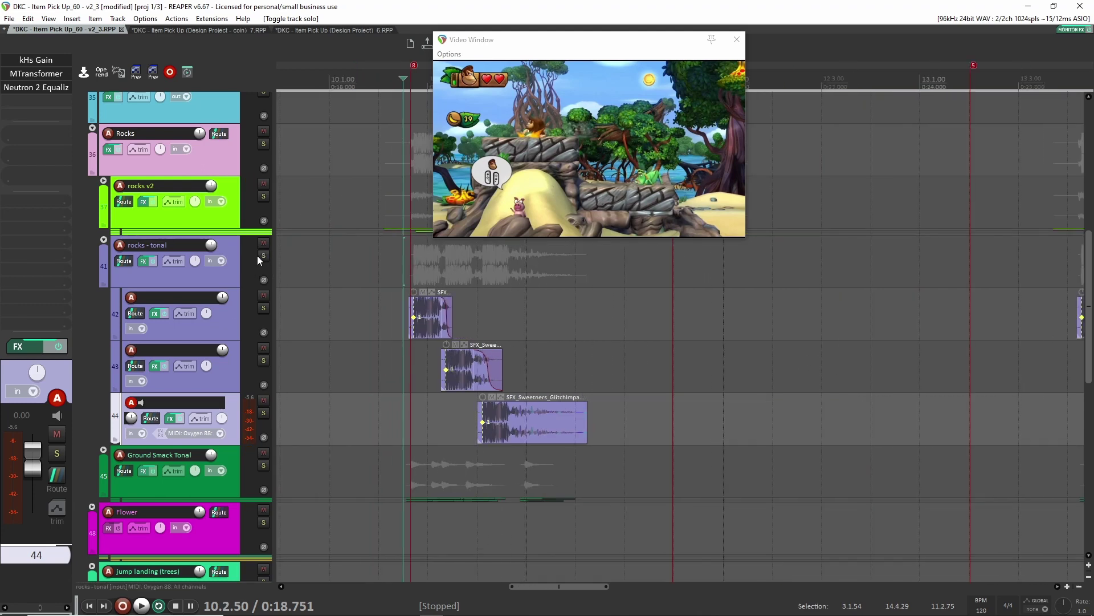
pyautogui.click(260, 239)
pyautogui.click(264, 255)
pyautogui.click(264, 196)
pyautogui.click(234, 218)
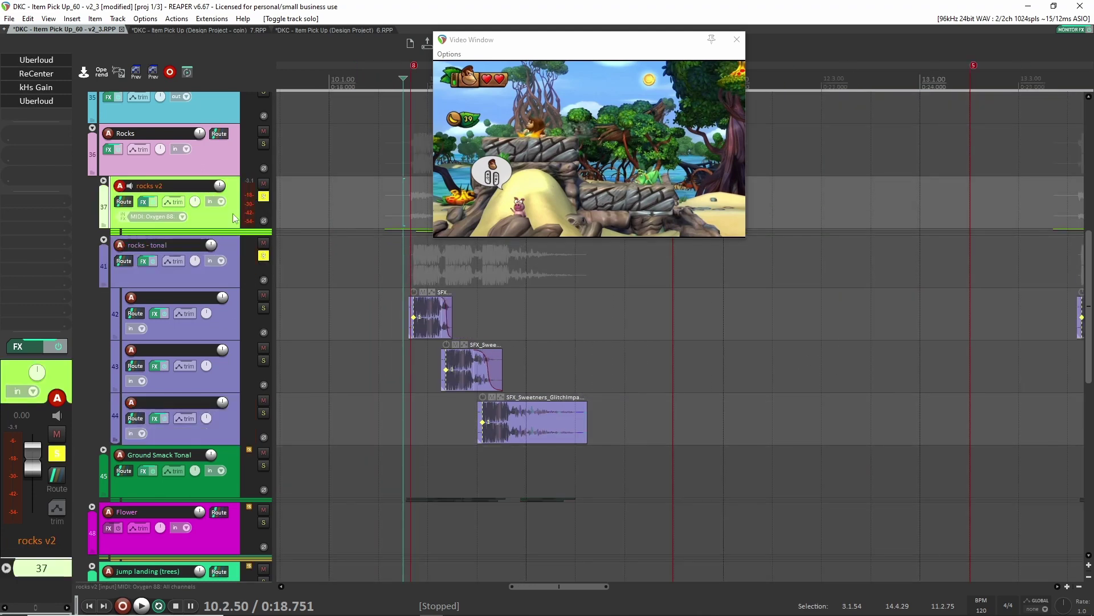
pyautogui.press('space')
# Collapse the rocks - tonal folder and audition Ground Smack Tonal soloed on its own from 10.2.50
pyautogui.press('space')
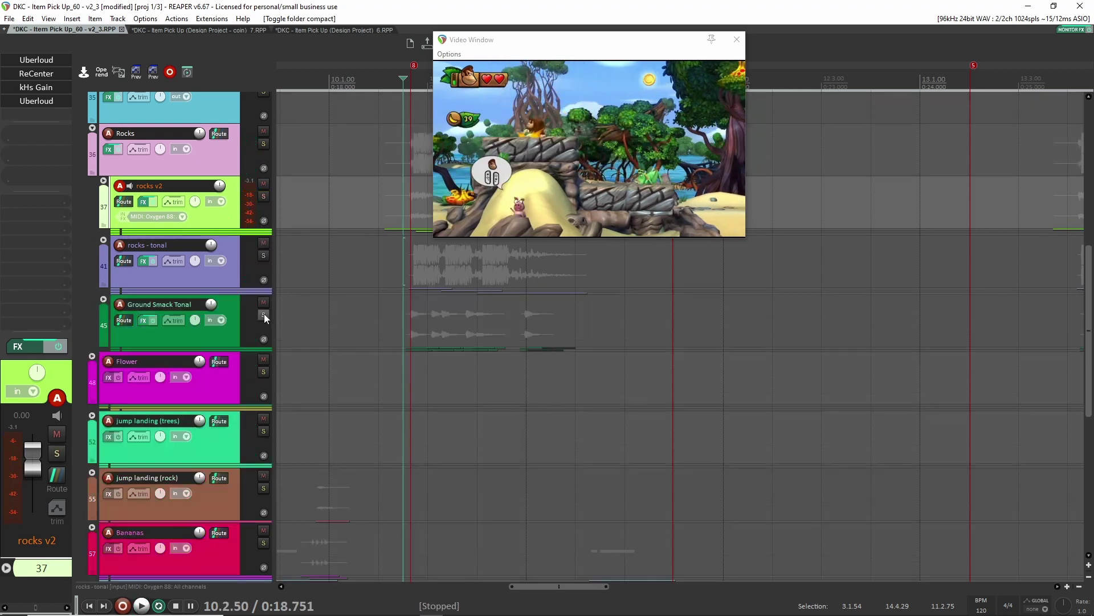
pyautogui.click(264, 315)
pyautogui.press('space')
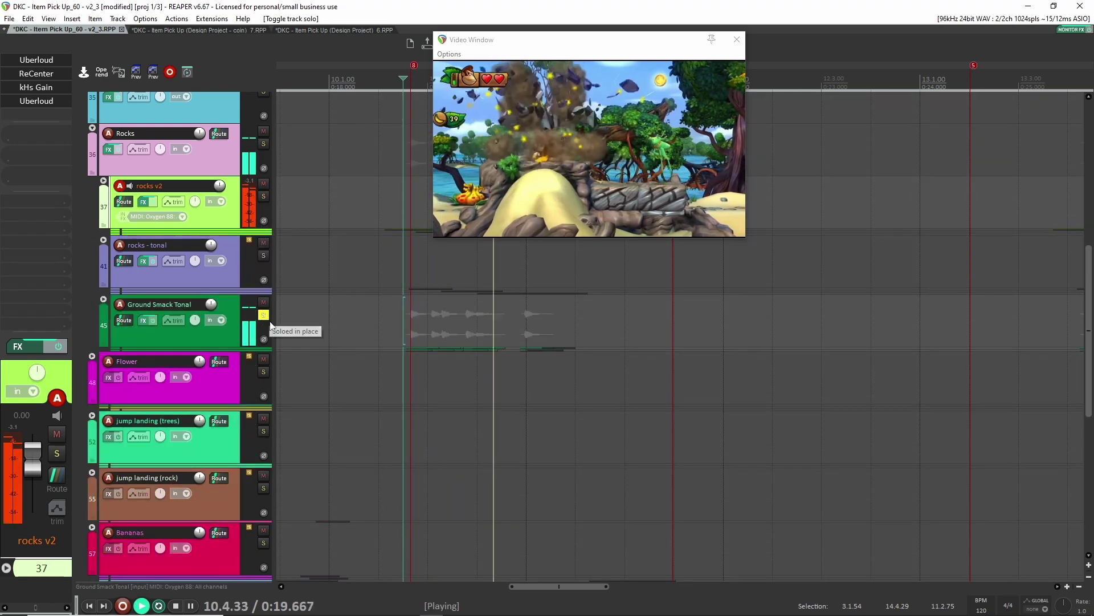
pyautogui.press('space')
# Solo Rocks, rocks v2 and rocks - tonal along with Ground Smack Tonal and audition the full rocks sound from 10.1.63
pyautogui.click(170, 341)
pyautogui.click(263, 256)
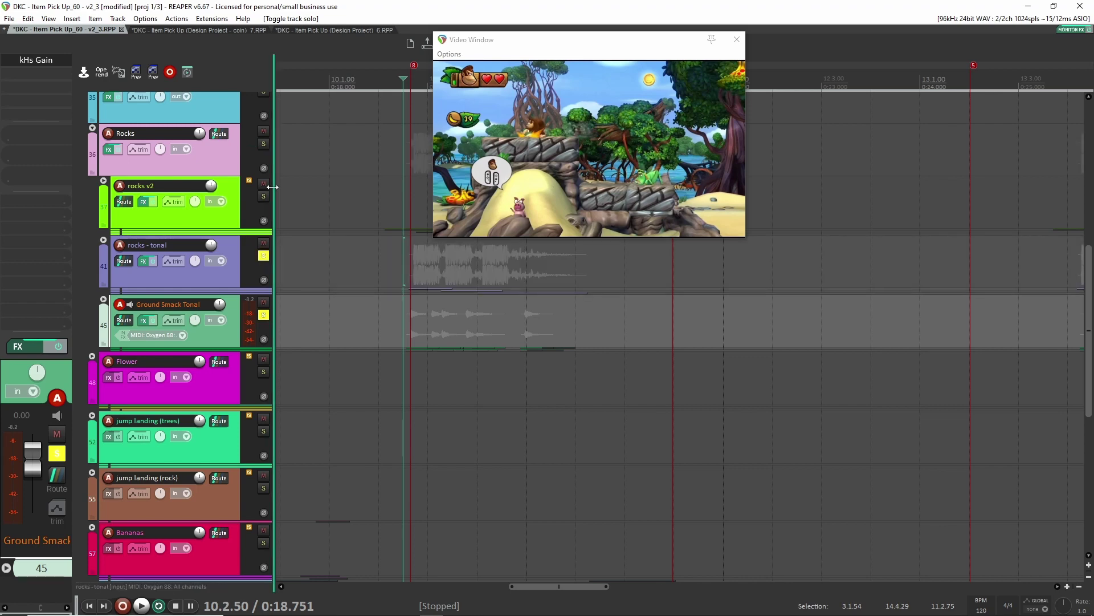
pyautogui.click(264, 196)
pyautogui.click(264, 143)
pyautogui.click(361, 203)
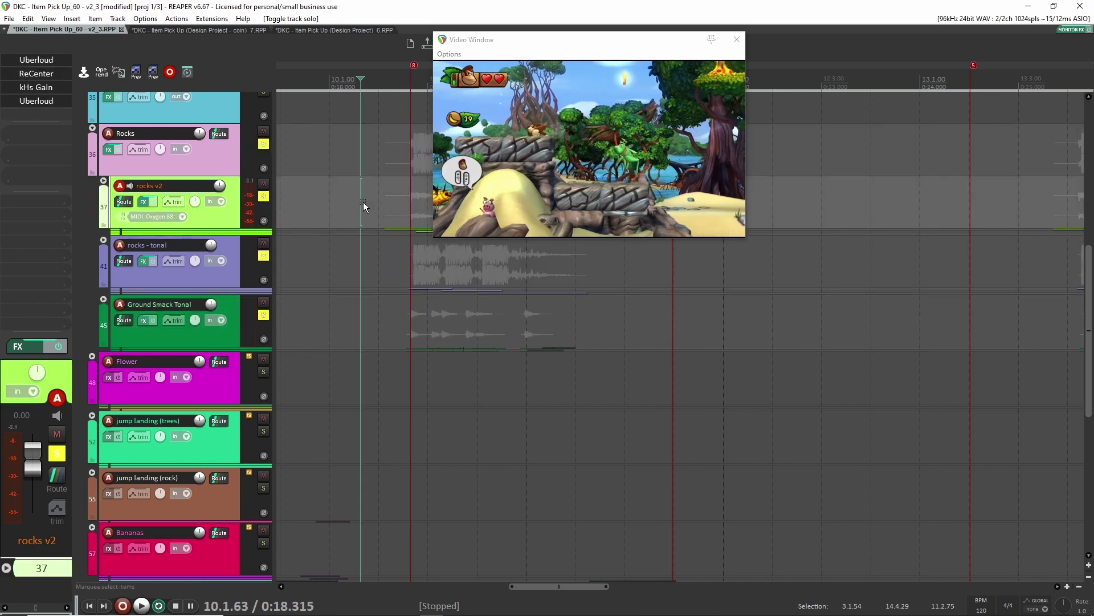
pyautogui.press('space')
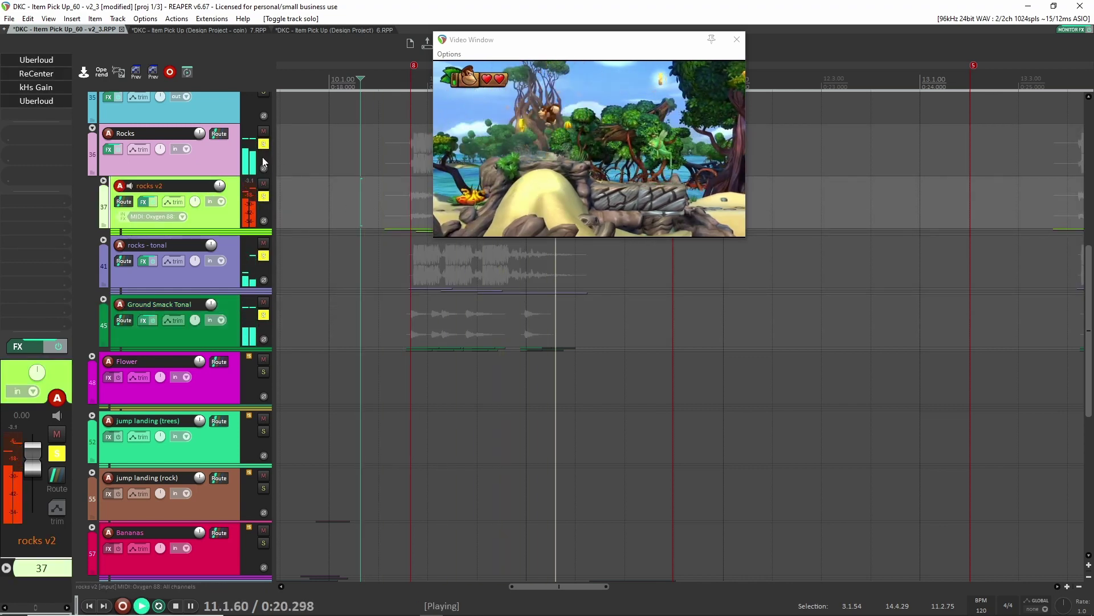
pyautogui.press('space')
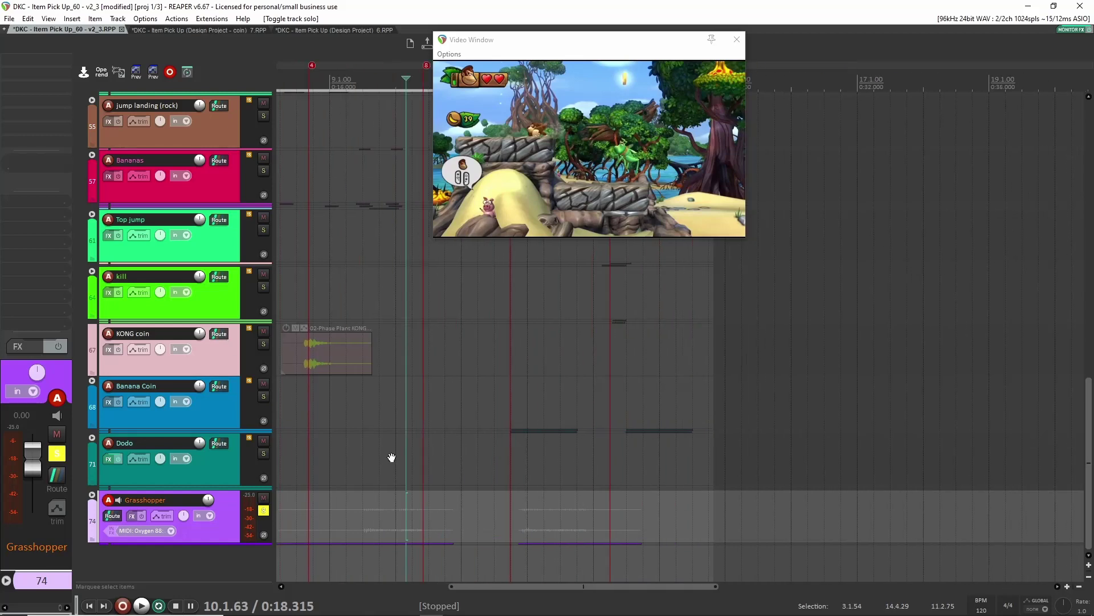
# Expand the Grasshopper folder with its solo on to show the Phase Plant - flying track
pyautogui.moveTo(392, 457); pyautogui.dragTo(354, 459)
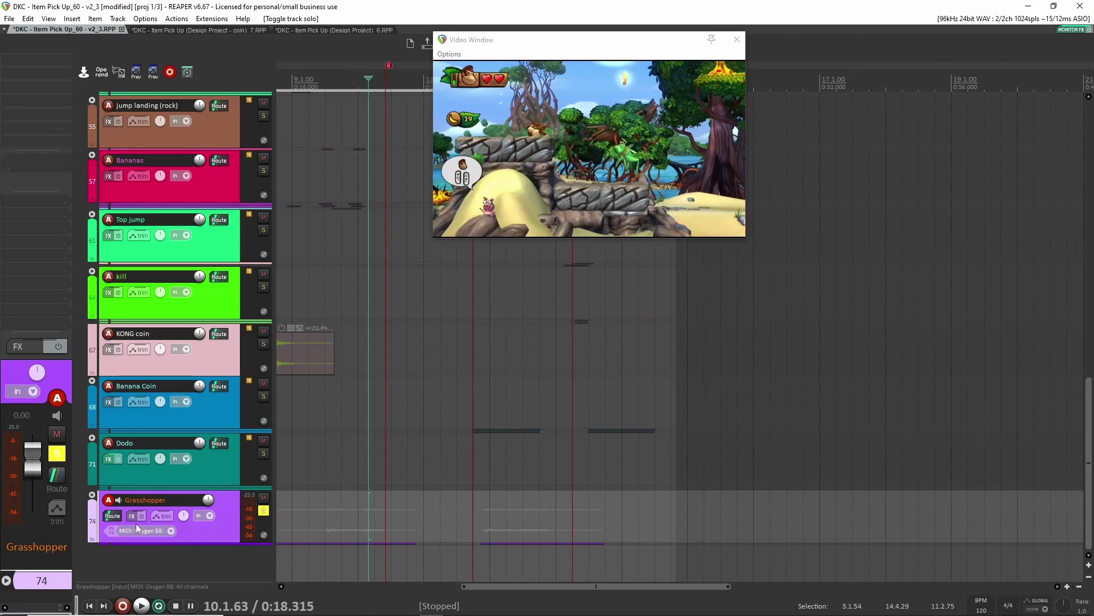
pyautogui.click(92, 495)
pyautogui.moveTo(344, 502); pyautogui.dragTo(623, 440)
pyautogui.click(546, 425)
pyautogui.click(585, 448)
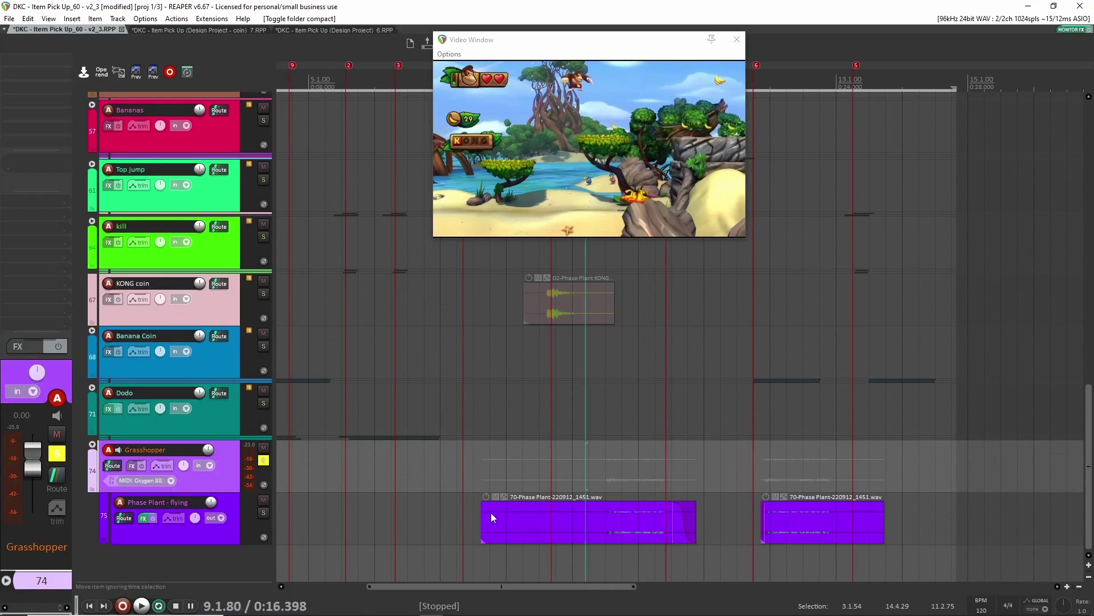
# Trim the start of the first Phase Plant - flying clip, add a fade-in, and place the edit cursor at 9.2.83
pyautogui.moveTo(487, 514); pyautogui.dragTo(566, 516)
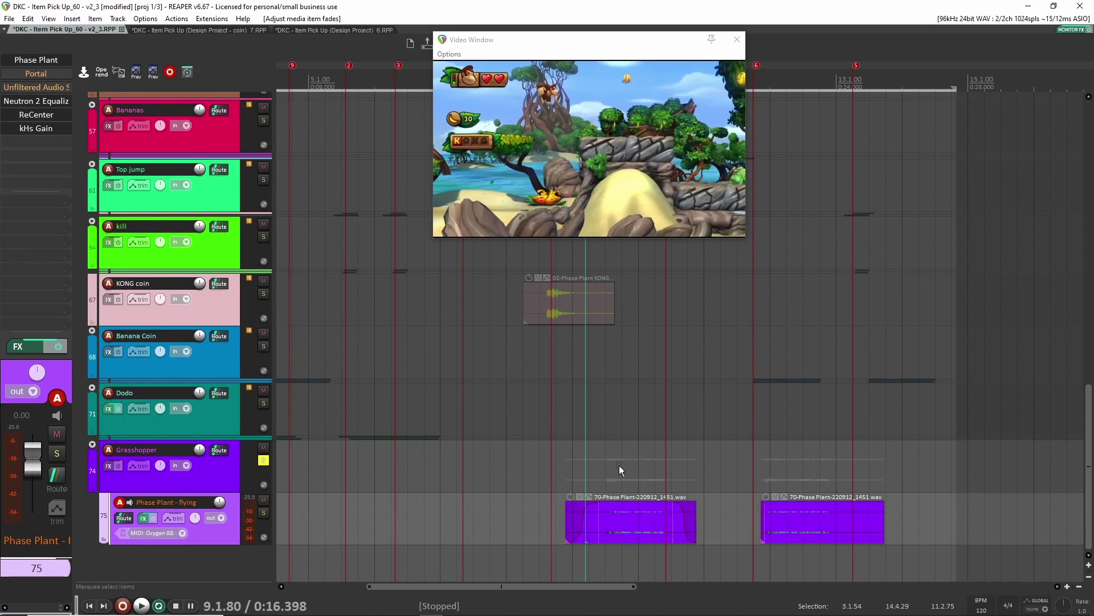
pyautogui.click(620, 472)
pyautogui.scroll(4, 621, 475)
pyautogui.click(583, 465)
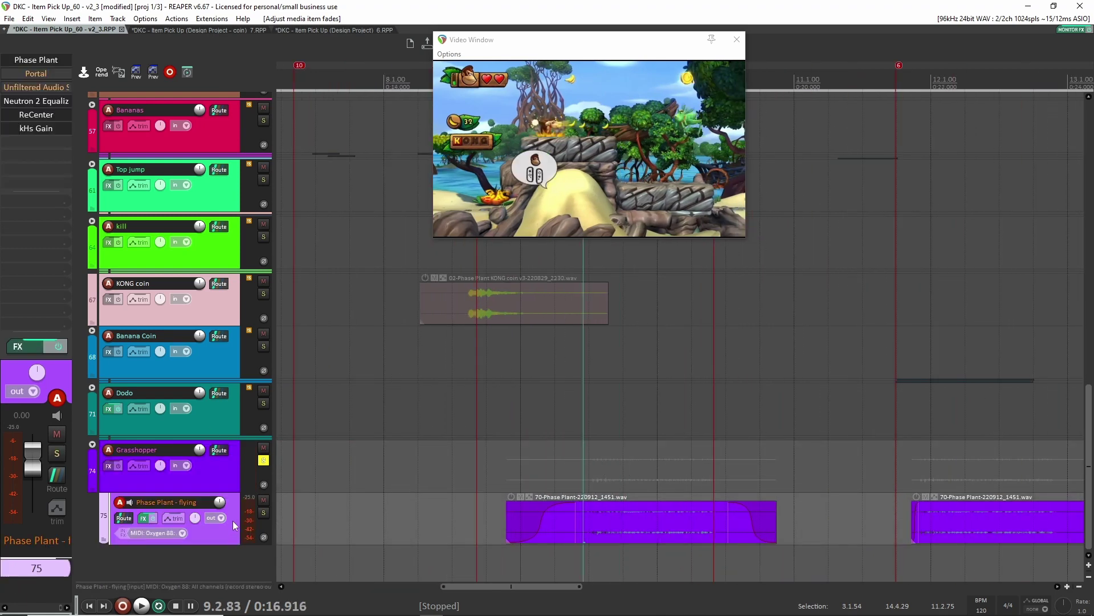
# Compare the Grasshopper sound from 9.2.83 with the Phase Plant - flying effects chain bypassed and switched on
pyautogui.click(264, 461)
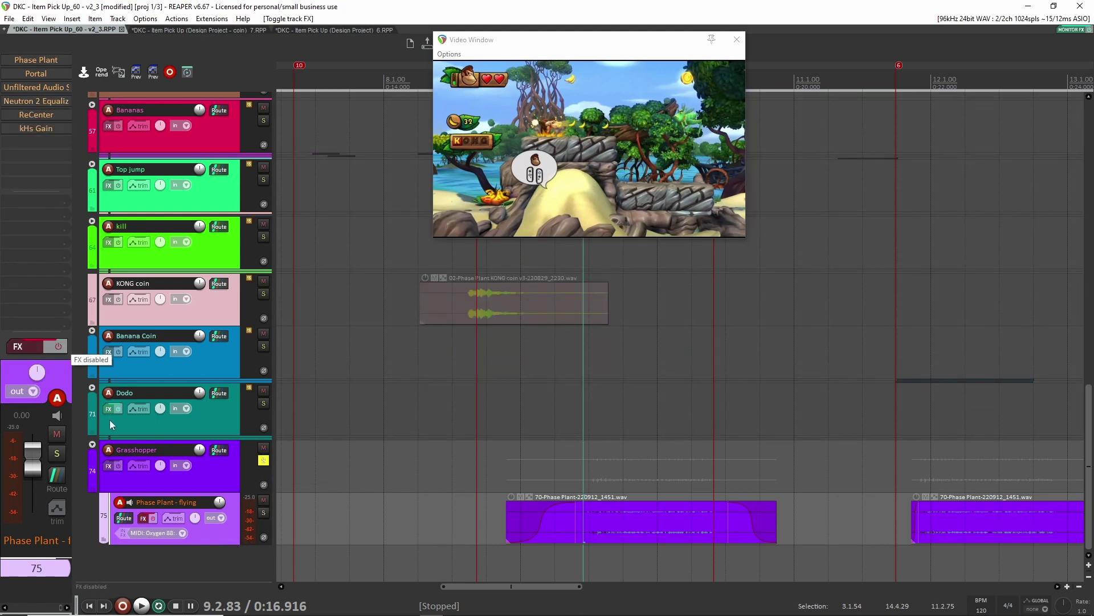
pyautogui.press('space')
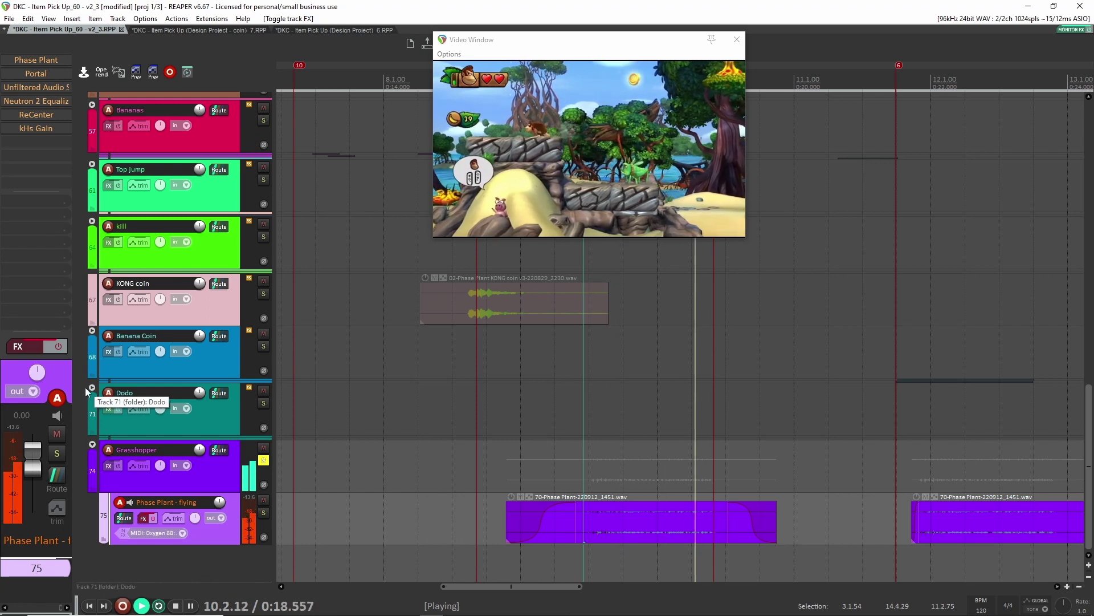
pyautogui.press('space')
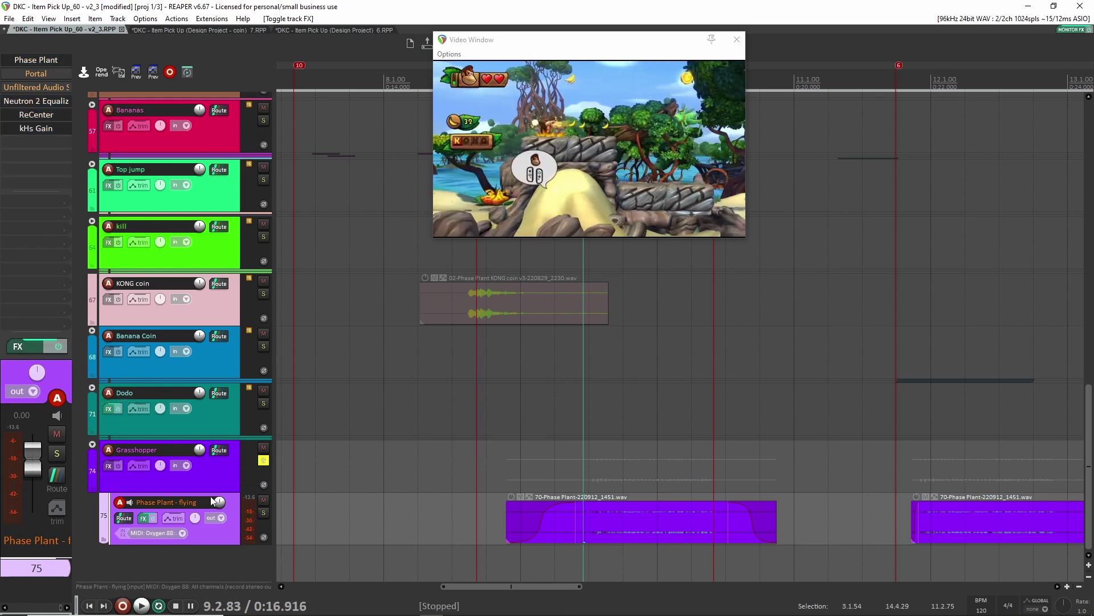
pyautogui.click(222, 477)
pyautogui.press('space')
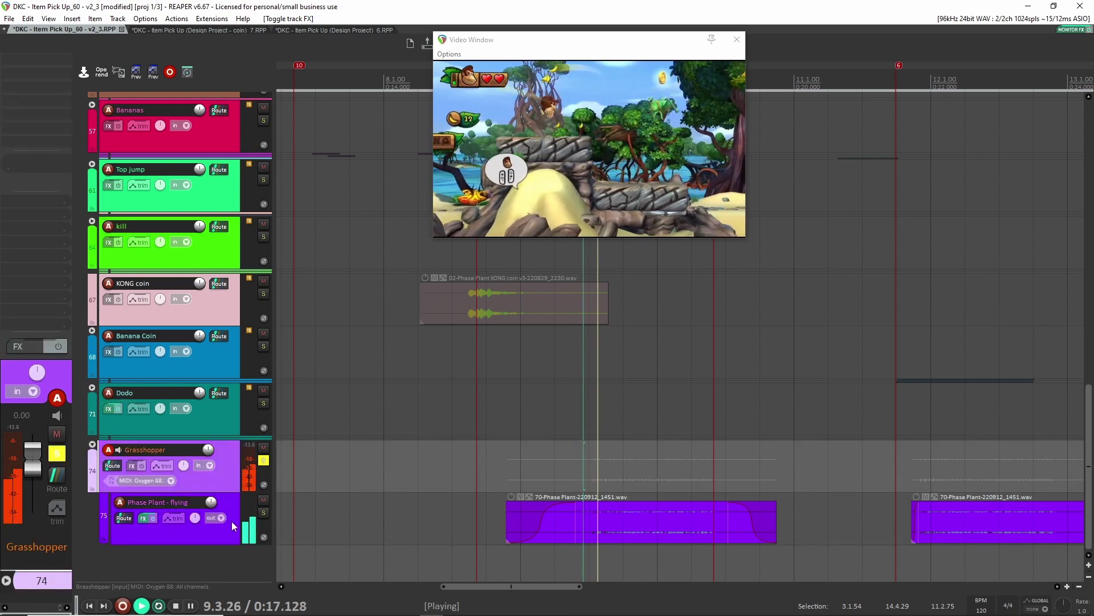
pyautogui.press('space')
# Inspect the Neutron 2 Equalizer and ReCenter settings on the Phase Plant - flying track
pyautogui.click(231, 536)
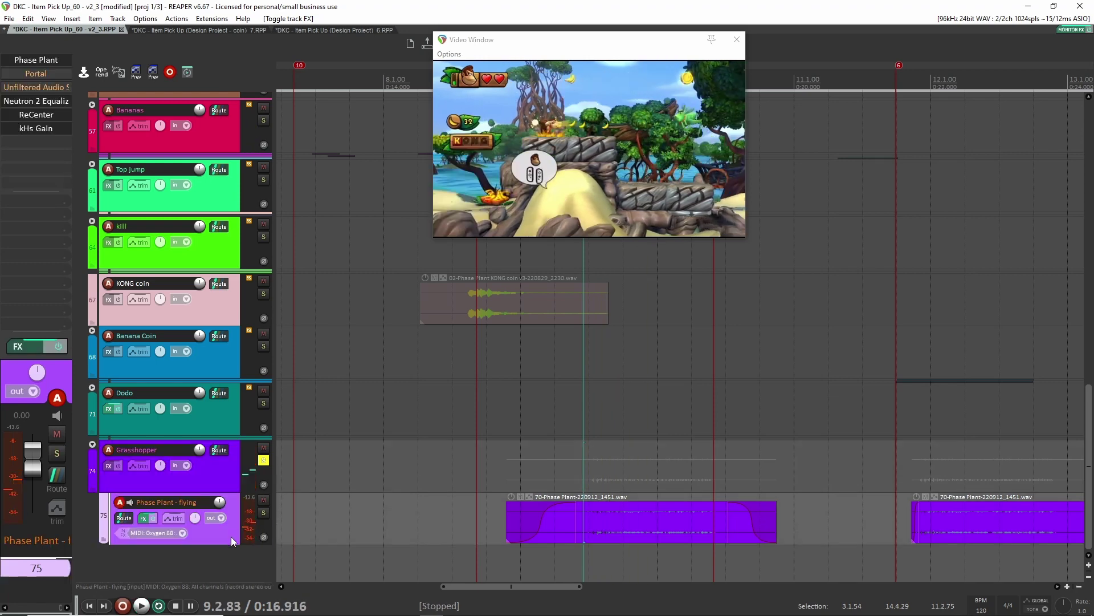
pyautogui.click(40, 102)
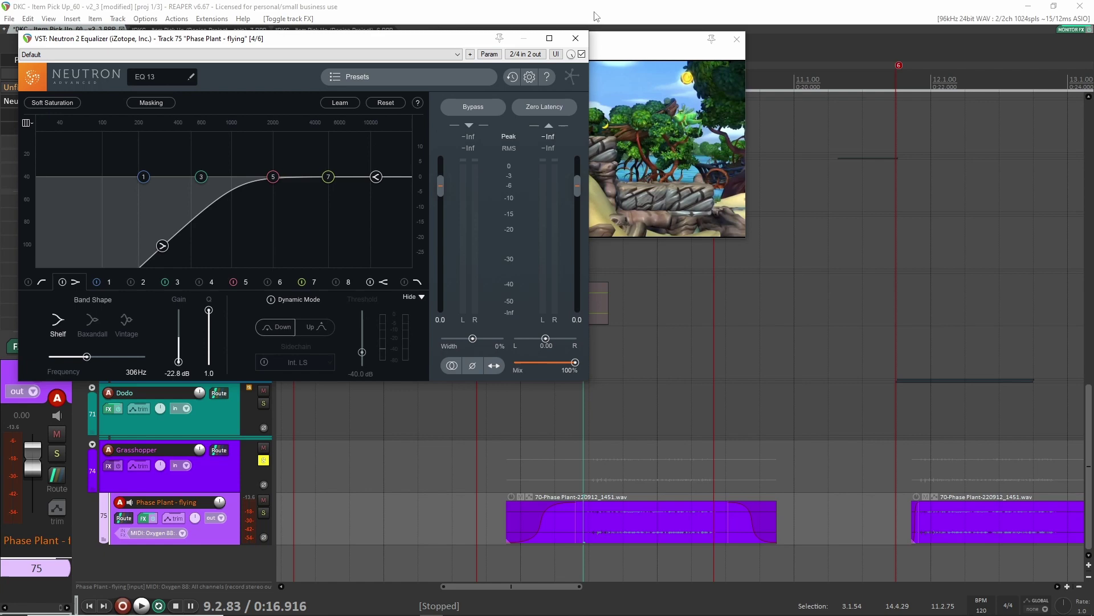
pyautogui.click(576, 38)
pyautogui.click(46, 115)
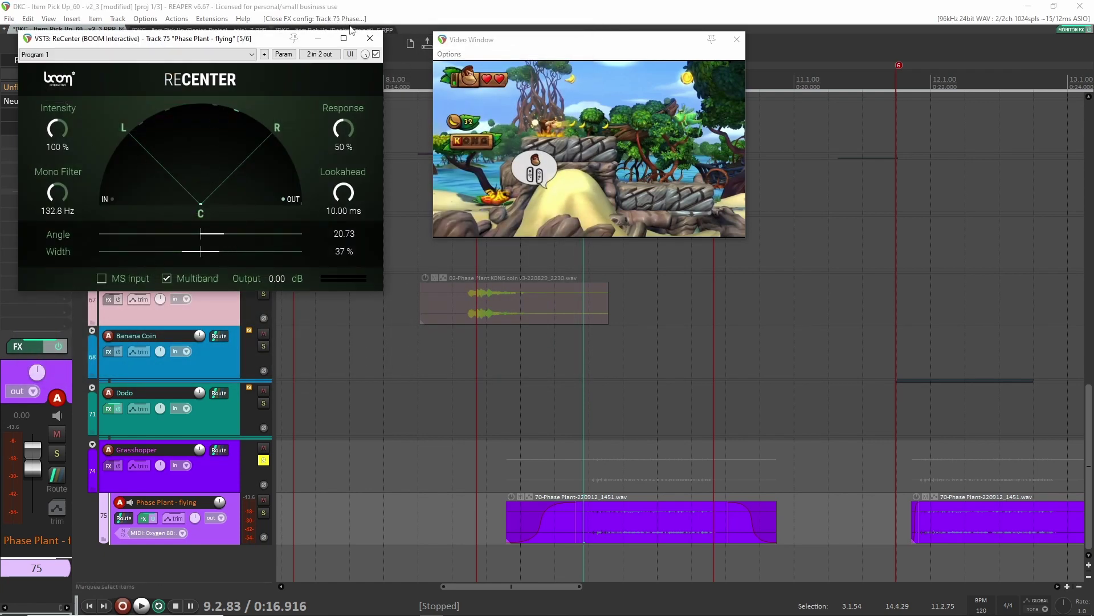
pyautogui.click(370, 38)
pyautogui.click(142, 39)
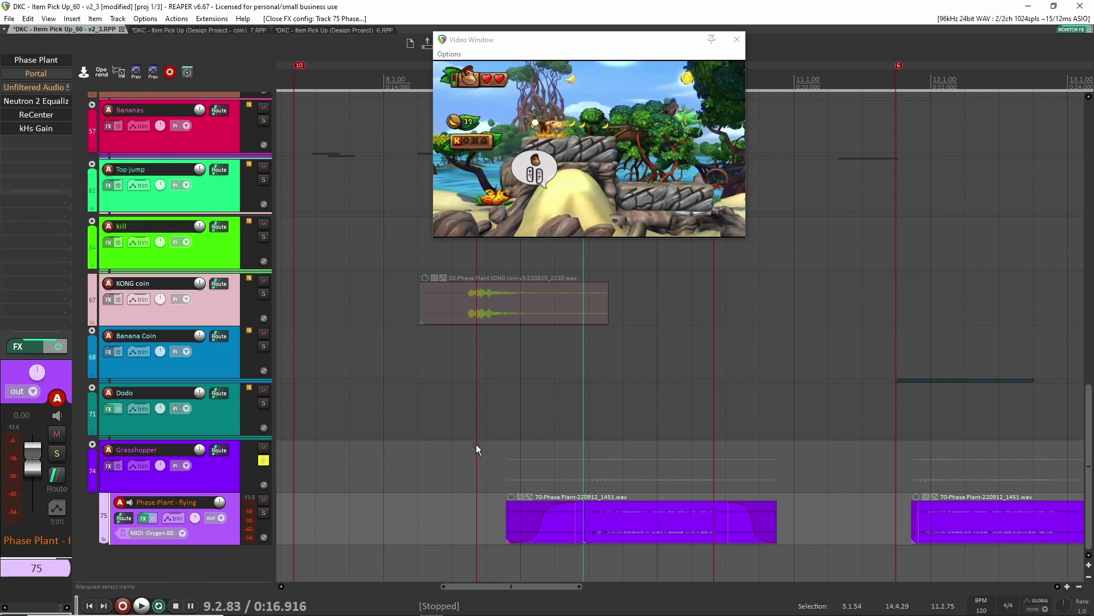
# Turn off the Grasshopper solo and expand the kill folder with the edit cursor at 4.1.39
pyautogui.scroll(-4, 646, 440)
pyautogui.click(263, 462)
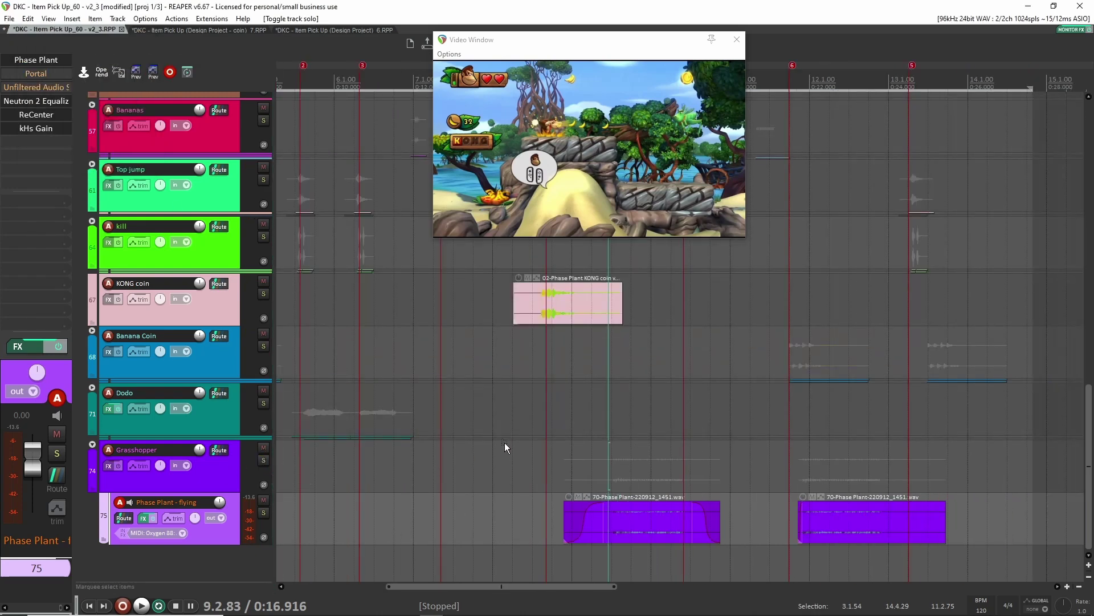
pyautogui.scroll(-4, 504, 442)
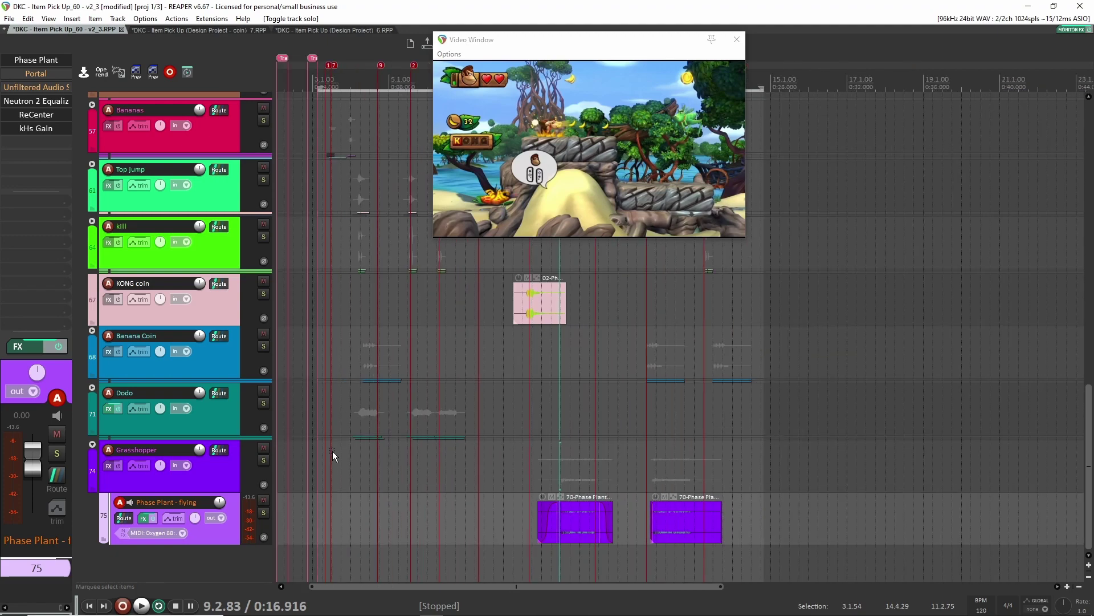
pyautogui.click(227, 474)
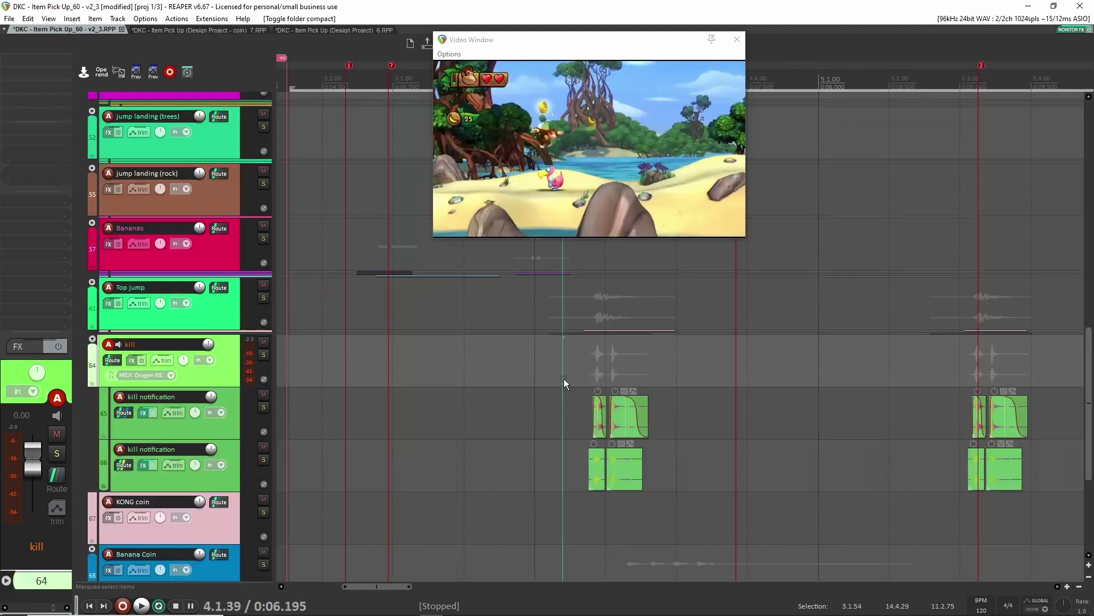
pyautogui.hscroll(3, 565, 384)
# Solo the kill folder and audition it from 4.1.39
pyautogui.click(263, 355)
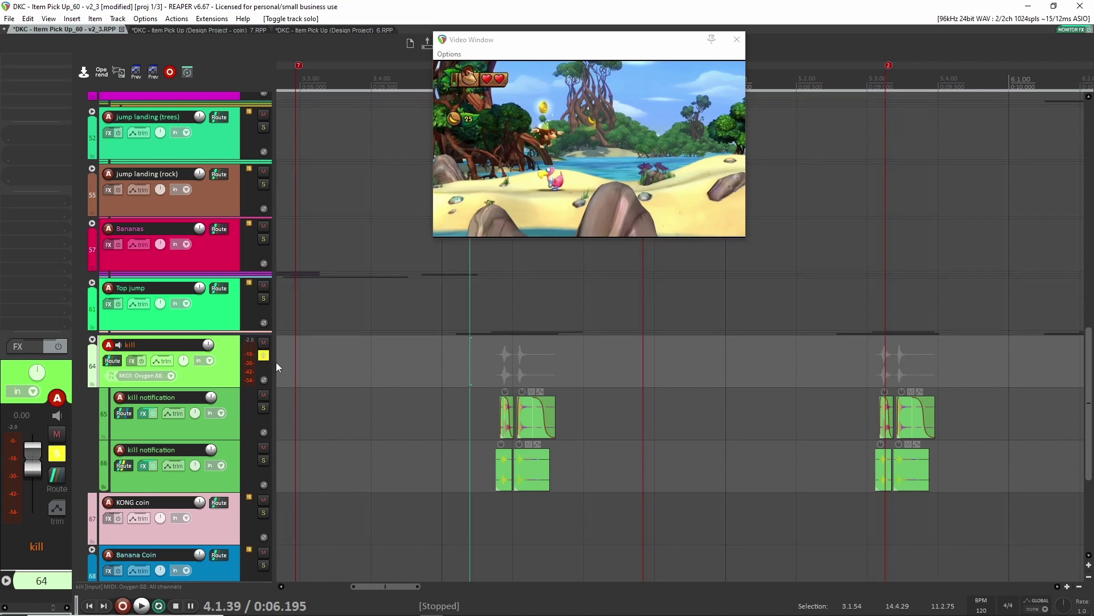
pyautogui.press('space')
pyautogui.press('space')
pyautogui.press('space')
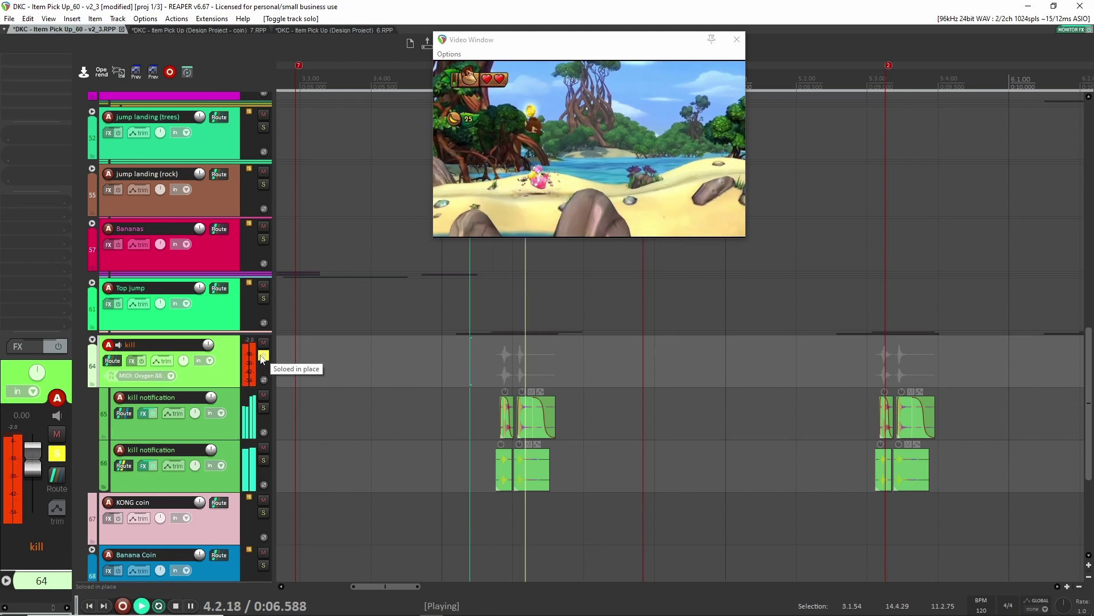
pyautogui.press('space')
# Solo the Top jump folder alongside kill and audition both from 4.1.39
pyautogui.click(264, 299)
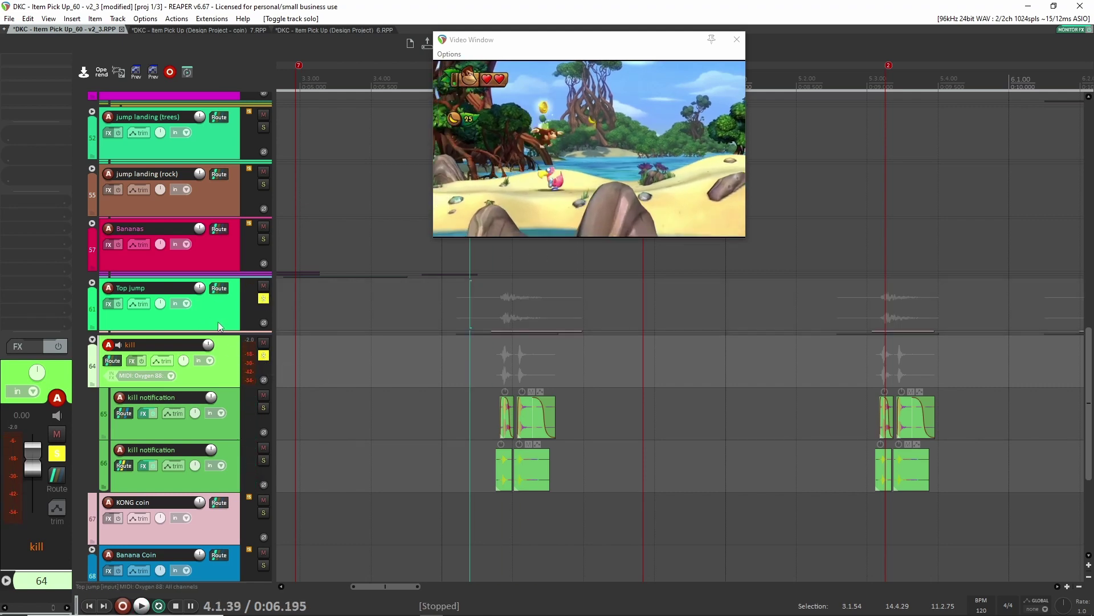
pyautogui.click(220, 324)
pyautogui.press('space')
pyautogui.press('space')
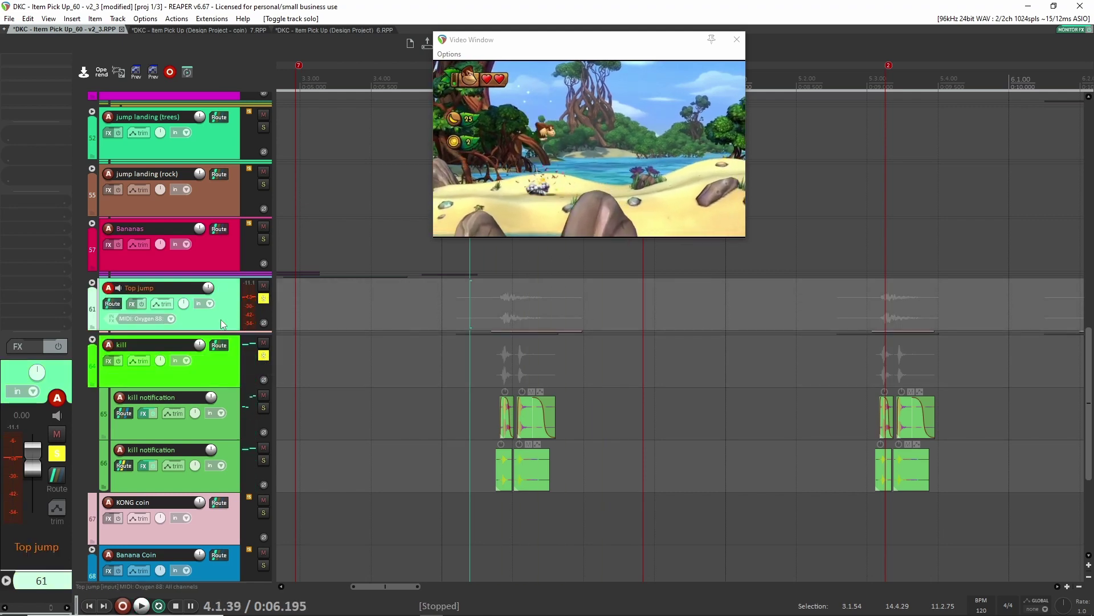
pyautogui.press('space')
pyautogui.press('space')
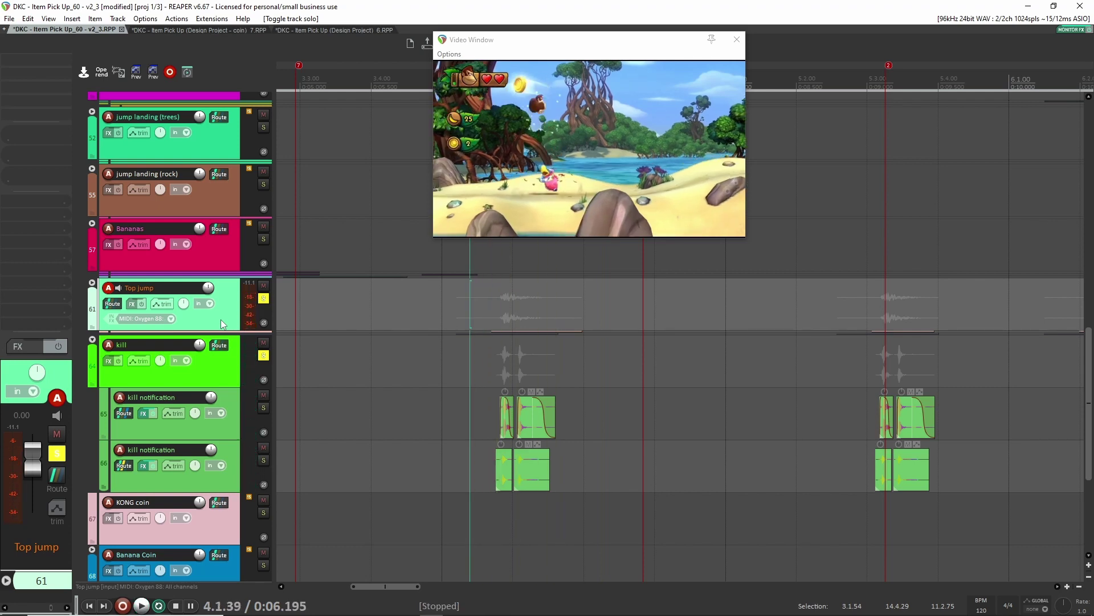
# Turn off the Top jump and kill solos and solo only the kill notification layer on track 65
pyautogui.click(263, 299)
pyautogui.click(438, 432)
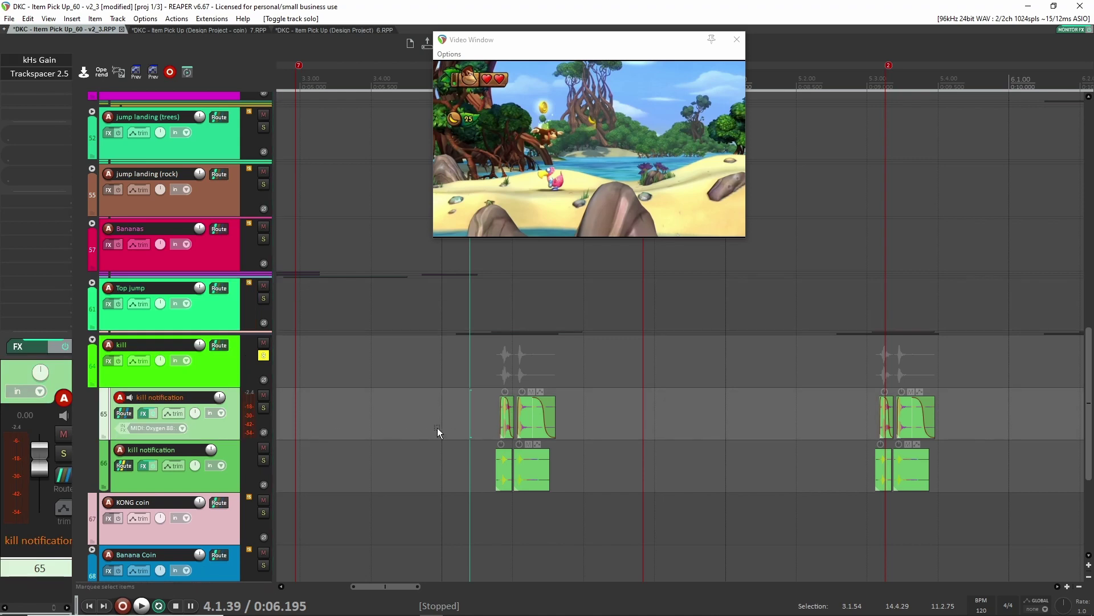
pyautogui.click(263, 356)
pyautogui.click(264, 407)
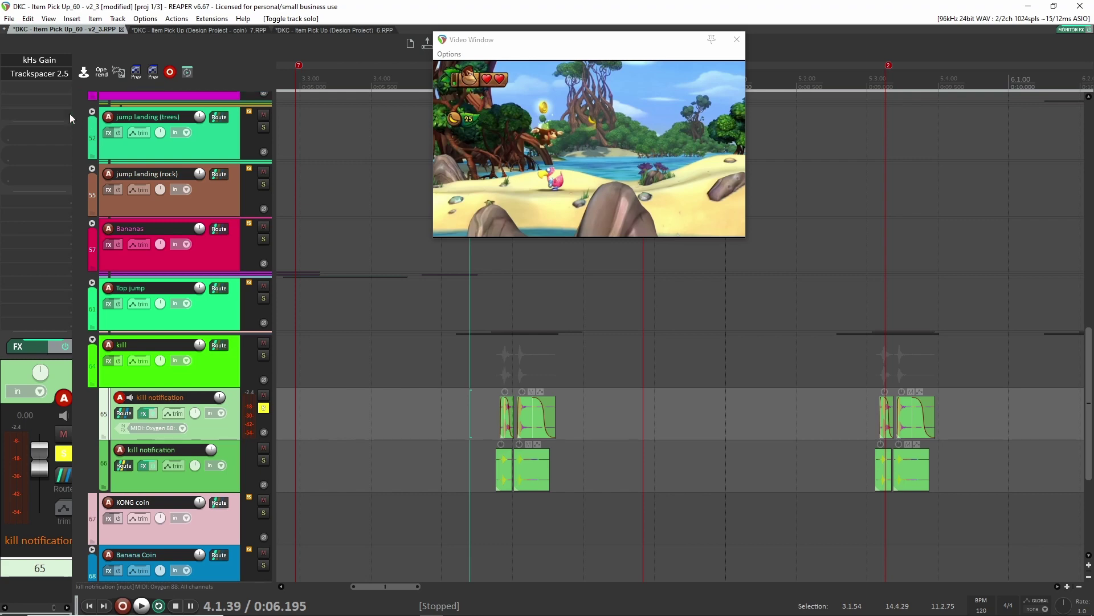
# Solo only the kill notification layer on track 66 and audition it from 4.1.59
pyautogui.click(263, 407)
pyautogui.click(263, 460)
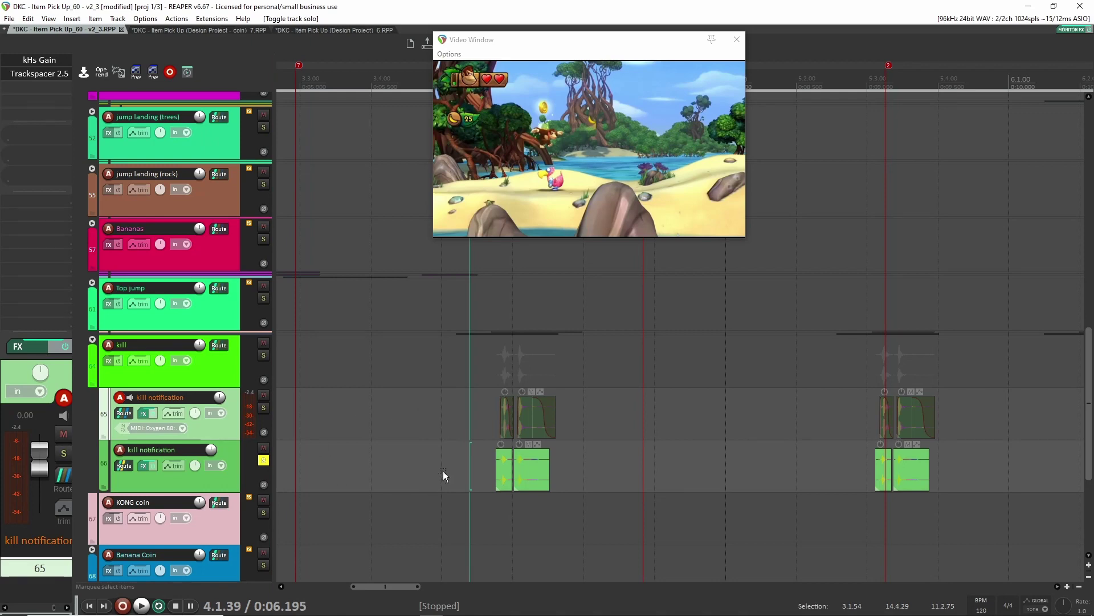
pyautogui.moveTo(443, 471); pyautogui.dragTo(356, 450)
pyautogui.click(397, 398)
pyautogui.press('space')
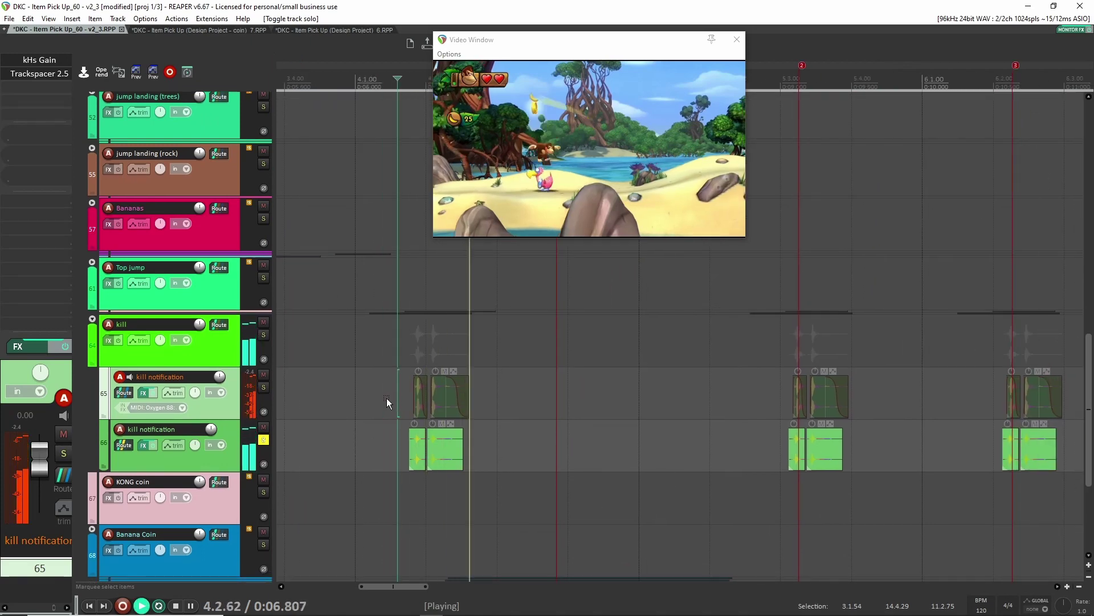
pyautogui.press('space')
# Switch the solo to the kill notification layer on track 65 and audition it from 4.1.33
pyautogui.click(263, 440)
pyautogui.click(264, 387)
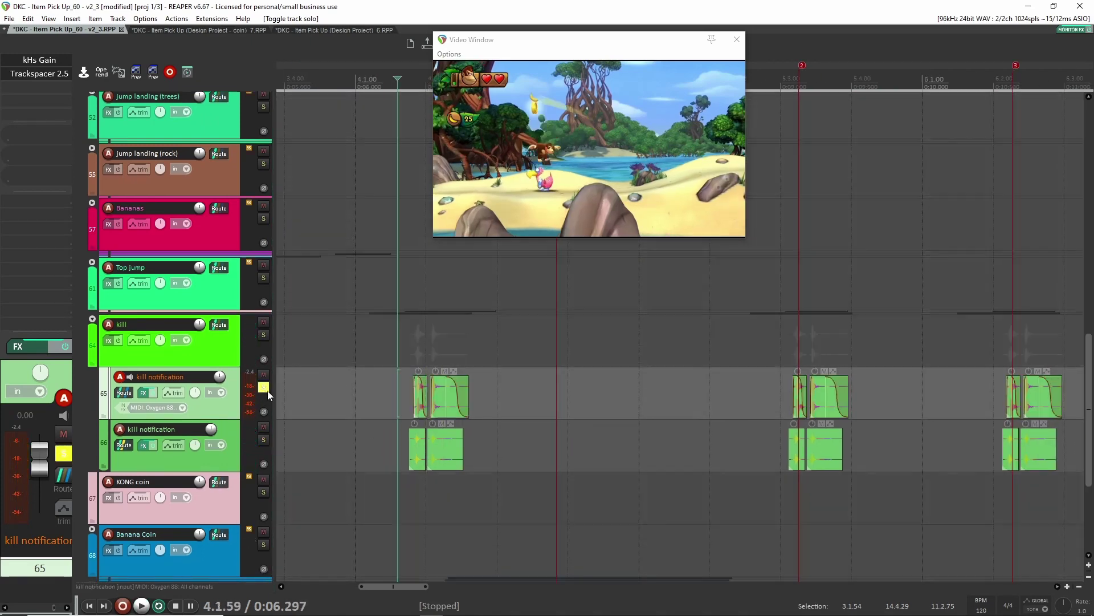
pyautogui.click(378, 396)
pyautogui.press('space')
pyautogui.press('space')
pyautogui.press('space')
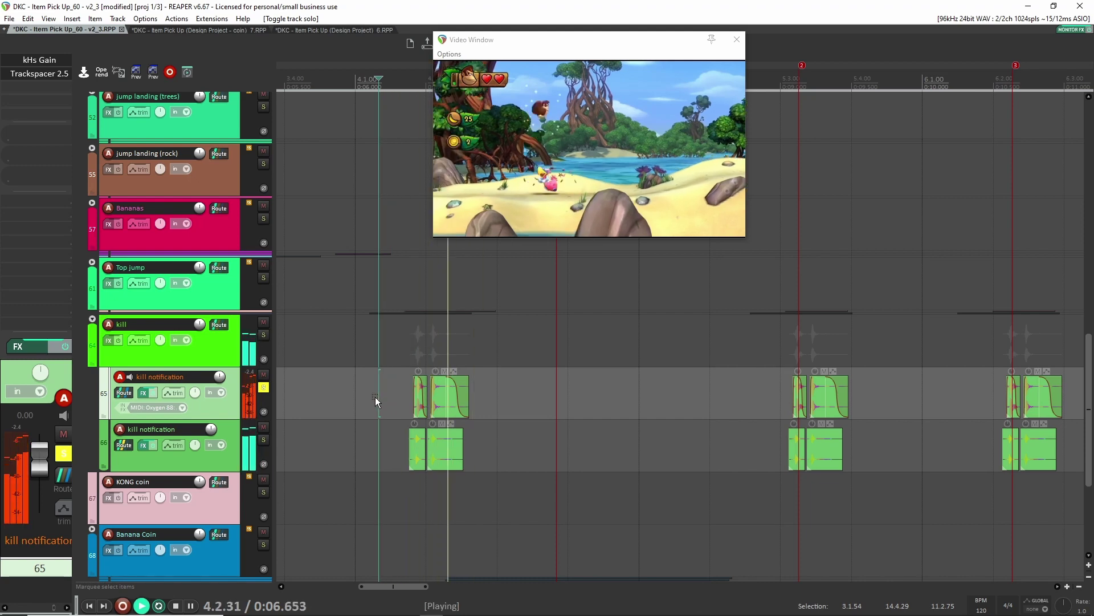
pyautogui.press('space')
# Solo the kill notification layer on track 66 alongside track 65 and audition both from 4.1.33
pyautogui.moveTo(727, 389); pyautogui.dragTo(531, 382)
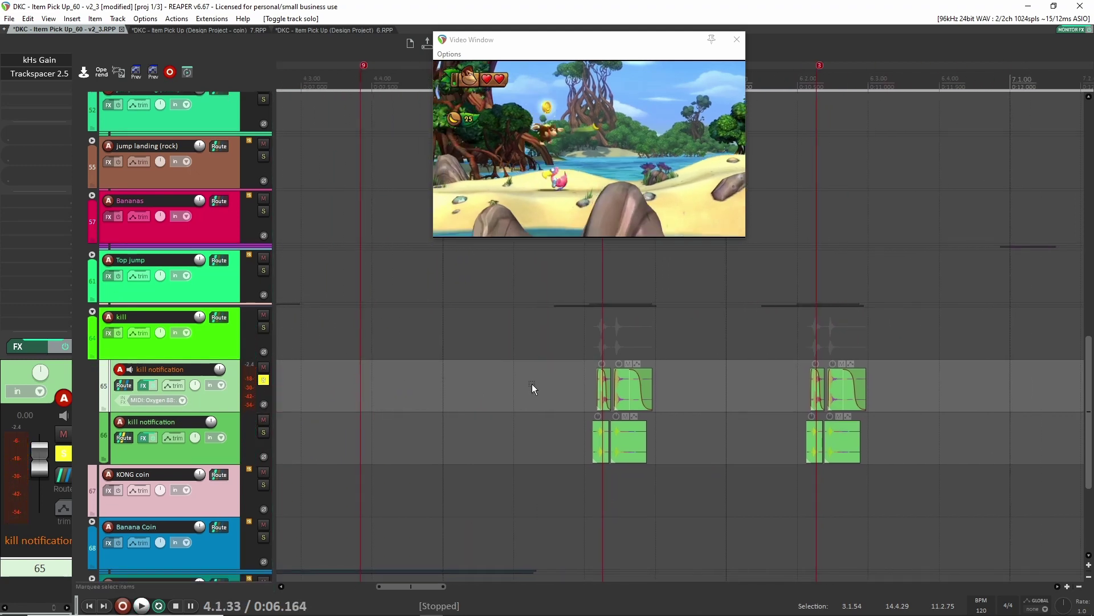
pyautogui.click(263, 432)
pyautogui.moveTo(380, 393); pyautogui.dragTo(592, 387)
pyautogui.press('space')
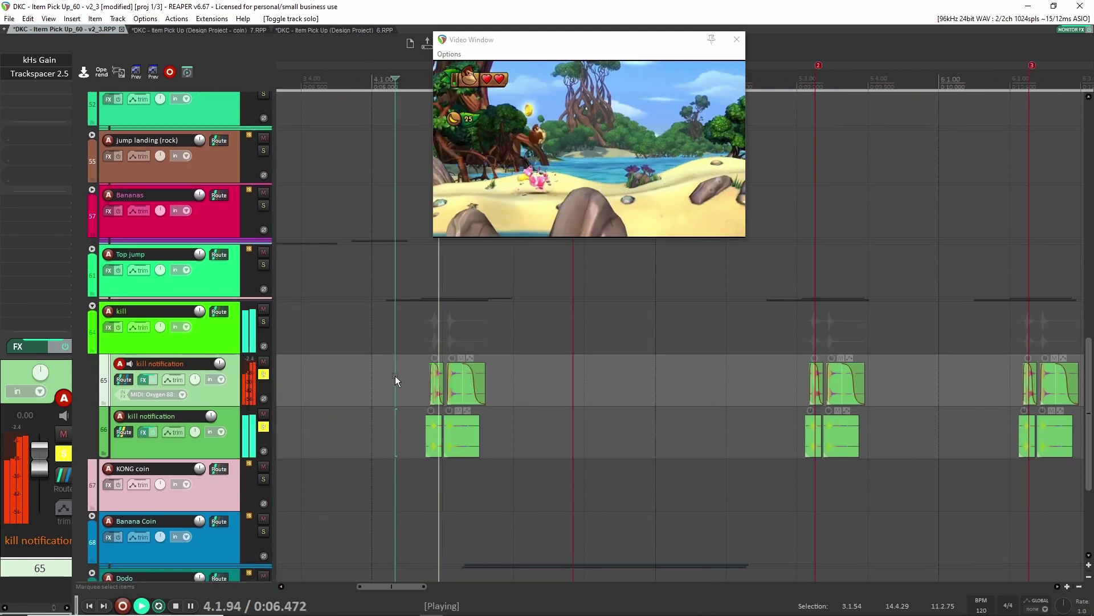
pyautogui.press('space')
# Turn off both kill notification solos and inspect the Trackspacer 2.5 settings on track 65, closing the plugin when done
pyautogui.click(263, 374)
pyautogui.click(262, 426)
pyautogui.click(224, 442)
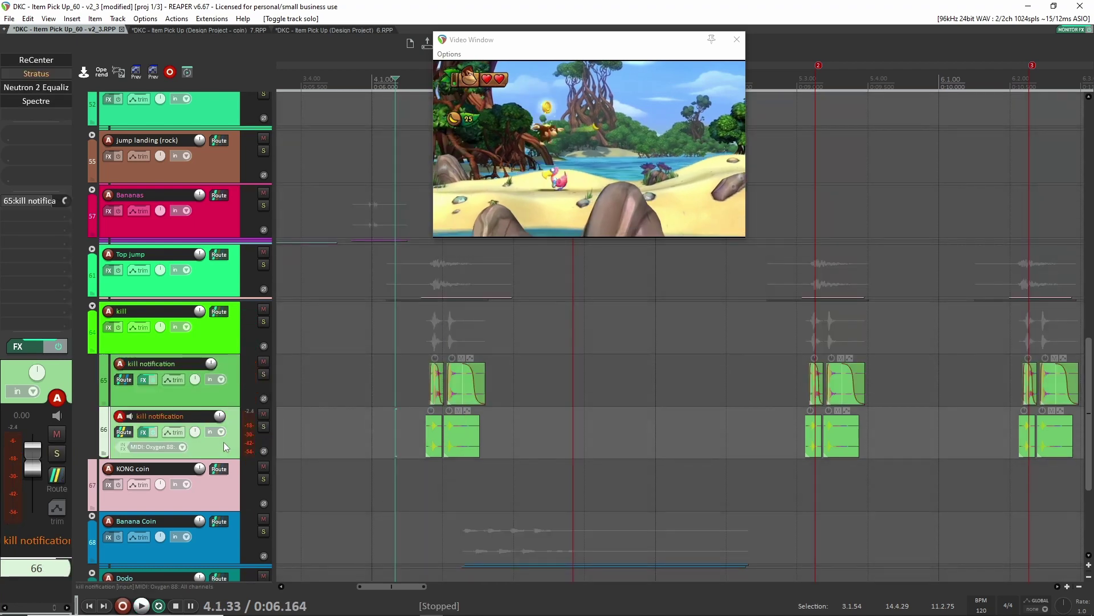
pyautogui.click(222, 400)
pyautogui.click(36, 76)
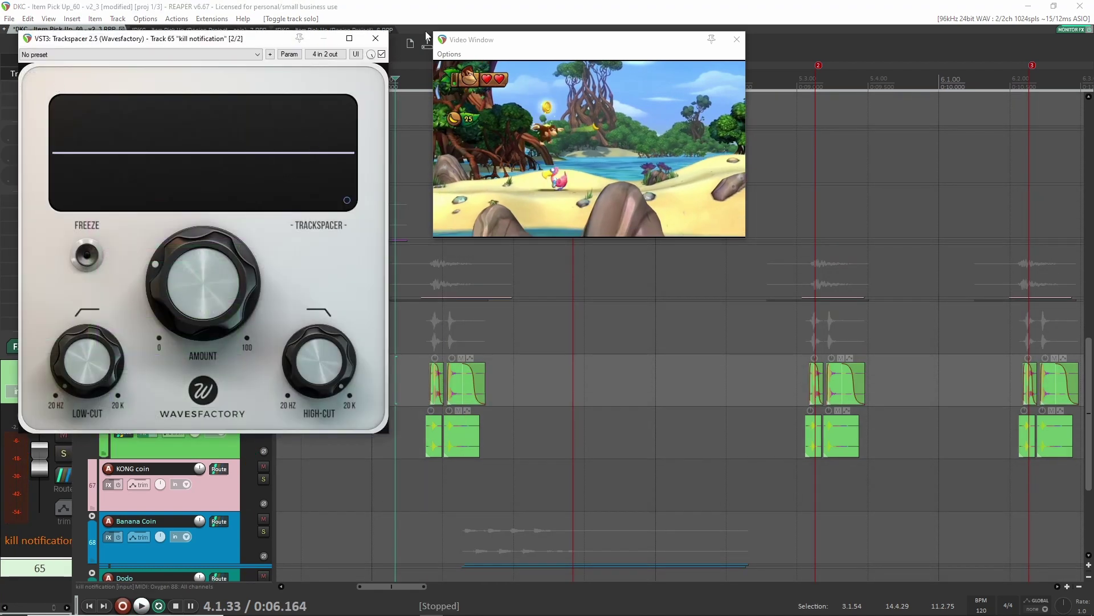
pyautogui.click(376, 38)
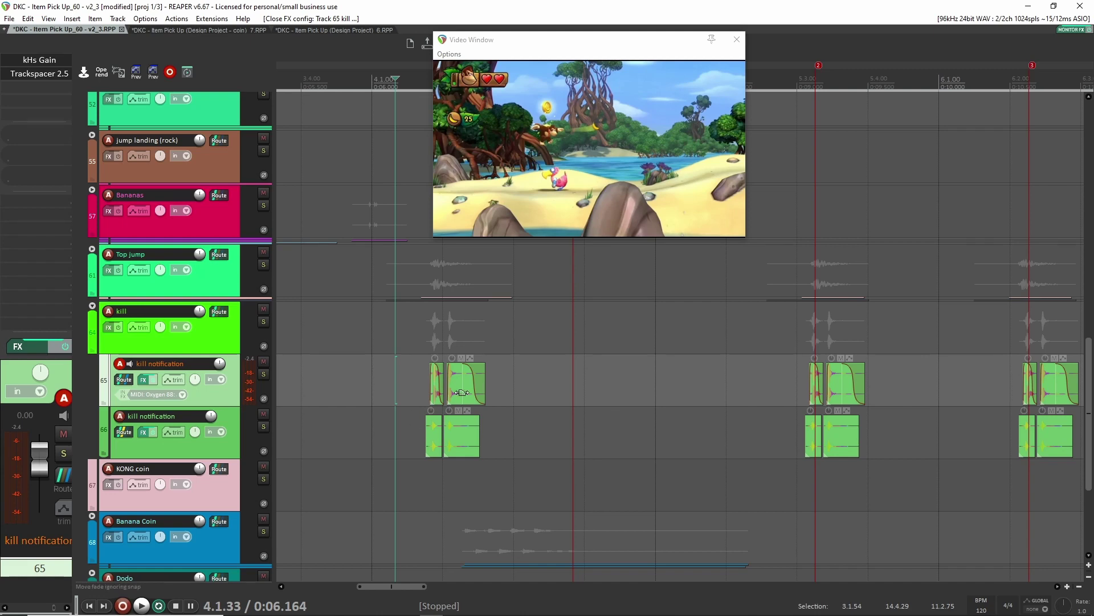
# Bypass all effects on the kill notification layer on track 66 and audition it dry in solo from 4.1.33
pyautogui.click(228, 445)
pyautogui.moveTo(553, 435); pyautogui.dragTo(385, 435)
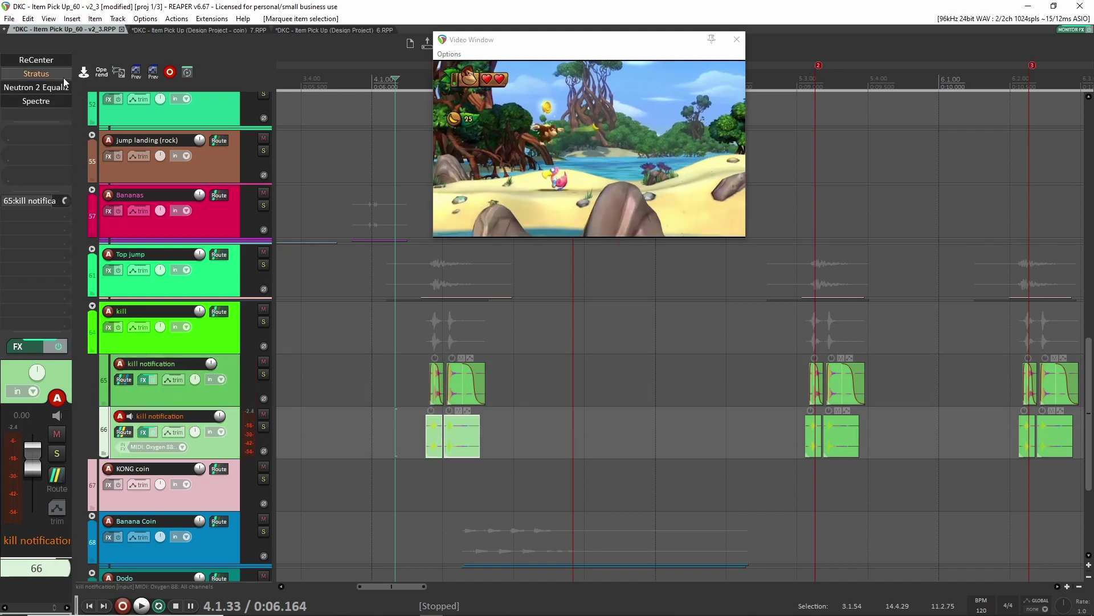
pyautogui.click(61, 346)
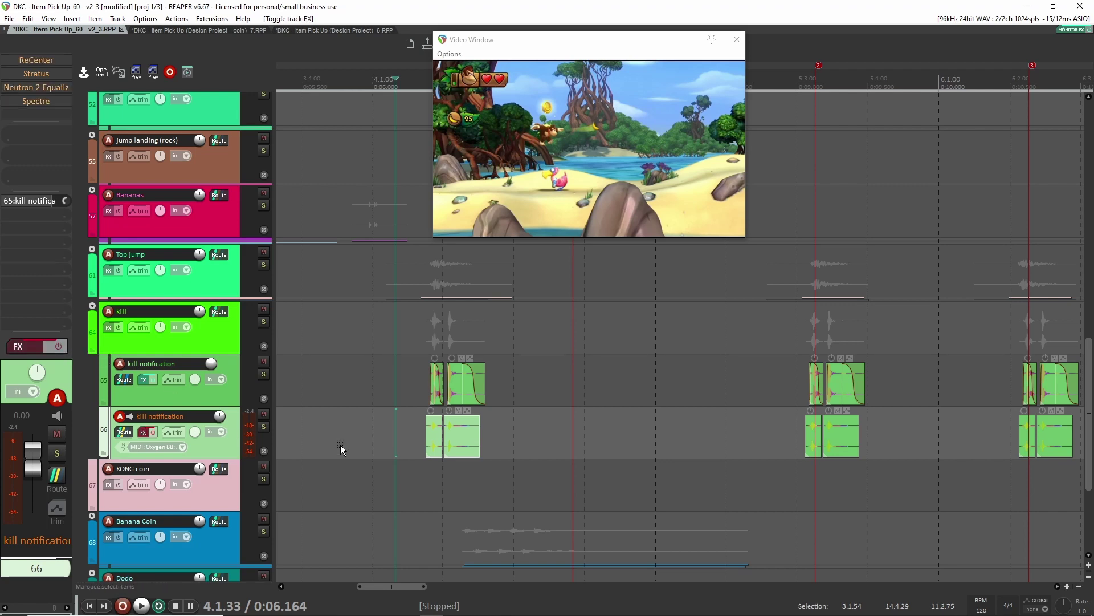
pyautogui.press('space')
pyautogui.click(264, 428)
pyautogui.press('space')
pyautogui.press('space')
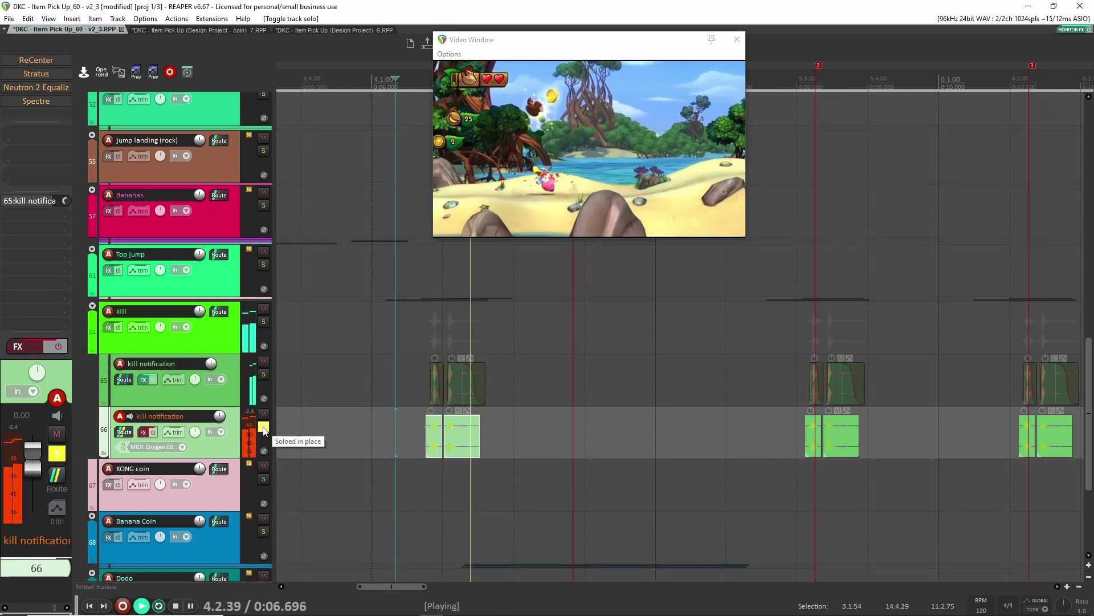
pyautogui.press('space')
# Re-enable the effects on track 66 and audition the layer while viewing its ReCenter plugin
pyautogui.click(56, 346)
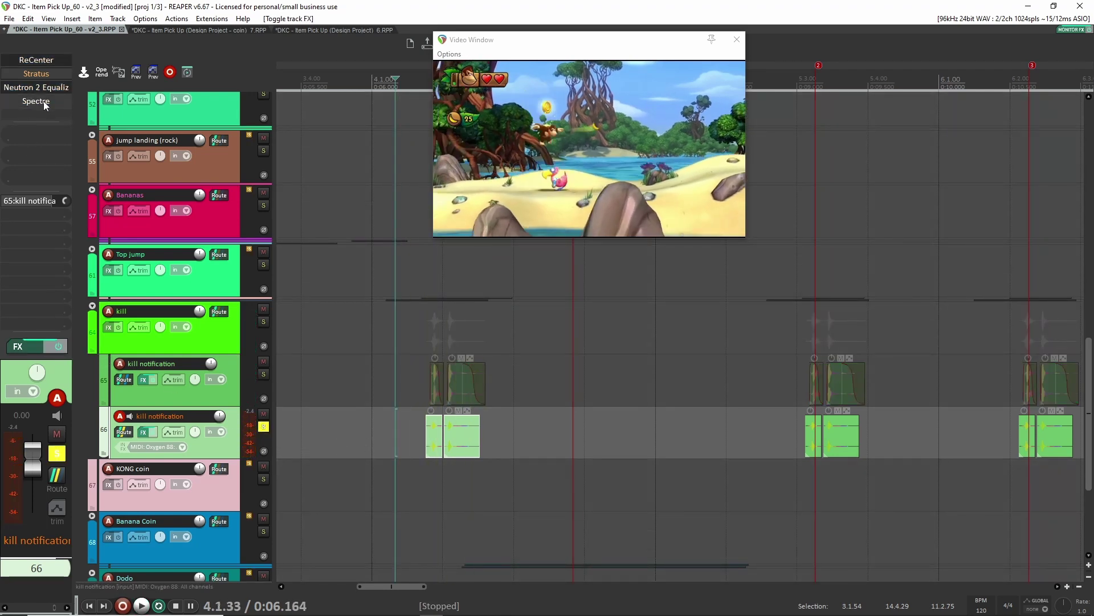
pyautogui.click(42, 60)
pyautogui.press('space')
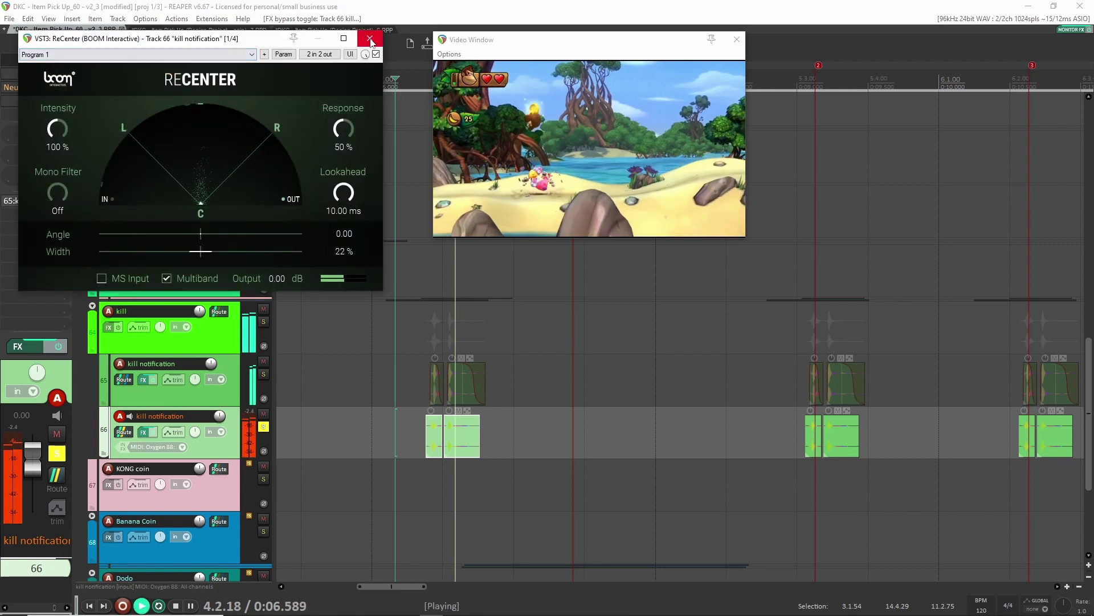
pyautogui.click(370, 39)
pyautogui.press('space')
# Inspect the Neutron 2 Equalizer curve on track 66 while auditioning the layer, then close the plugin
pyautogui.keyDown('shift'); pyautogui.click(35, 88); pyautogui.keyUp('shift')
pyautogui.click(40, 88)
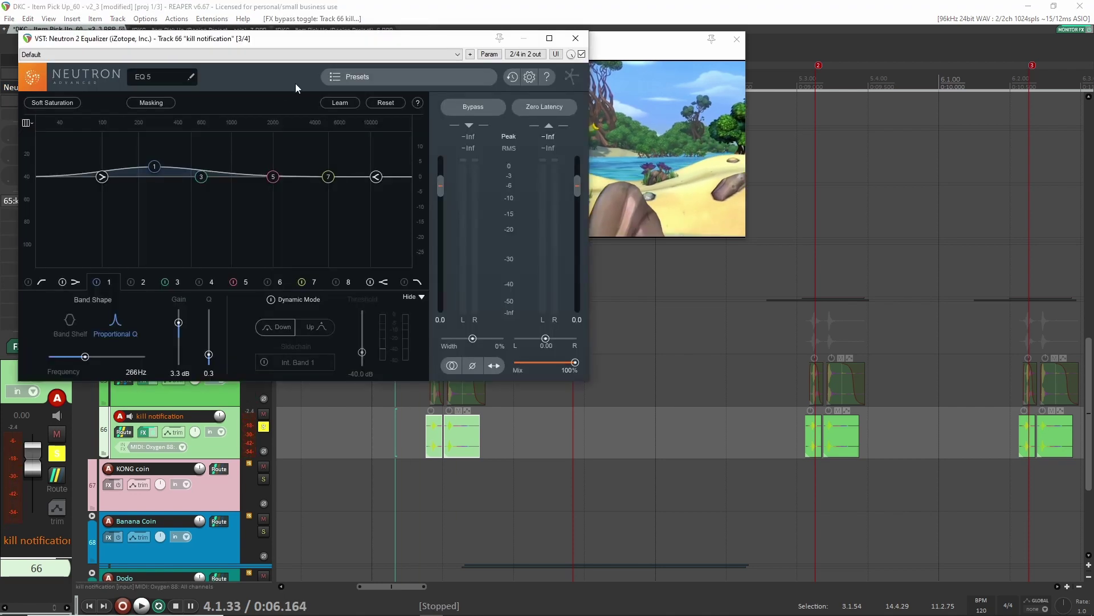
pyautogui.moveTo(283, 46); pyautogui.dragTo(398, 88)
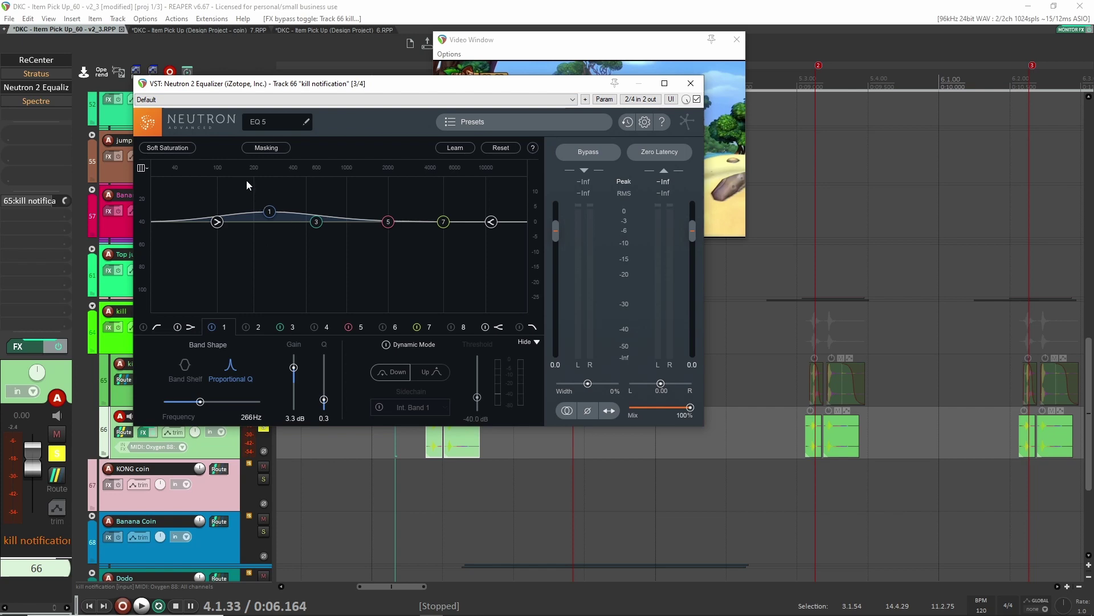
pyautogui.press('space')
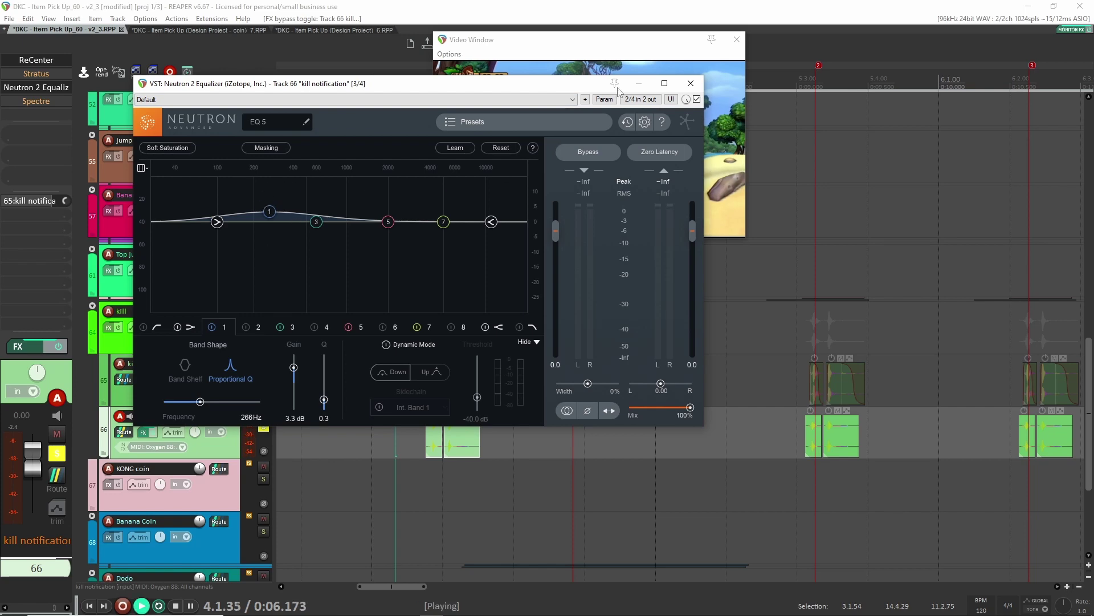
pyautogui.press('space')
pyautogui.press('Escape')
# Inspect the Spectre settings on track 66 while auditioning, close the plugin and play the processed layer again
pyautogui.click(35, 101)
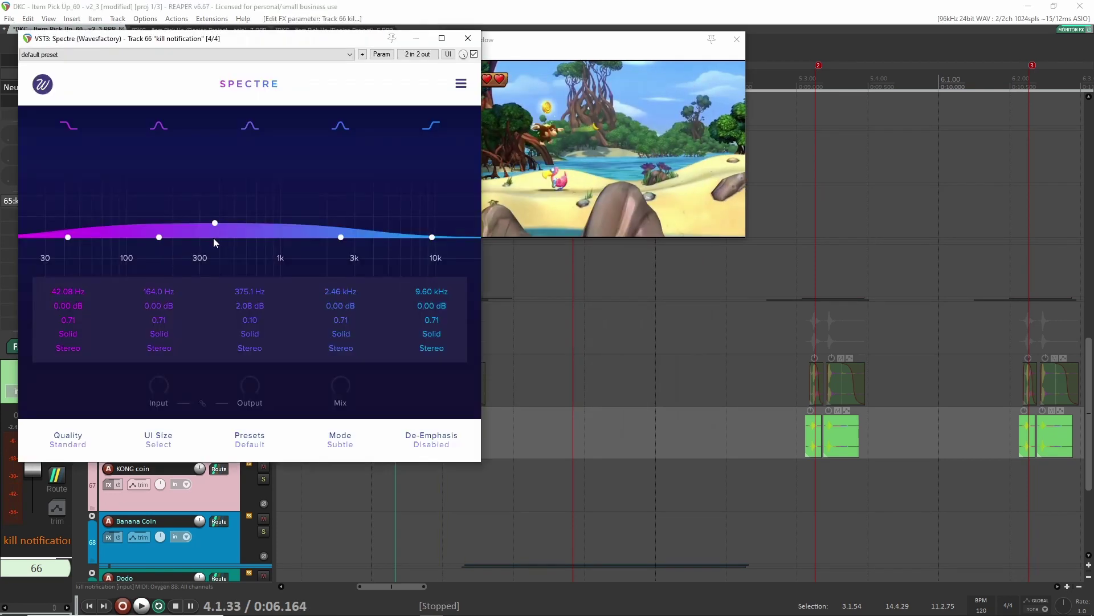
pyautogui.press('space')
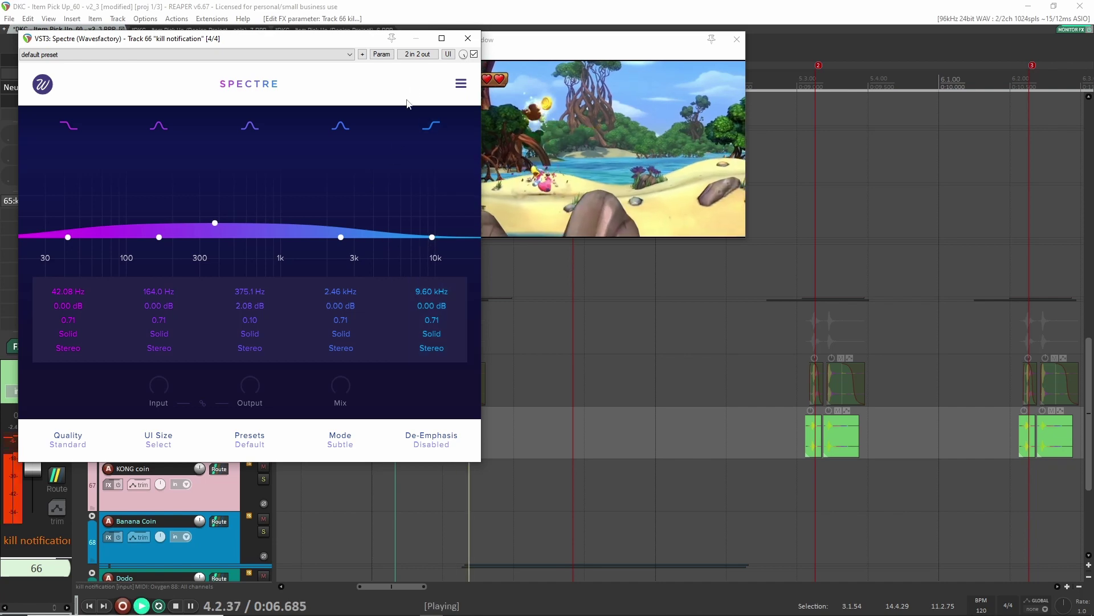
pyautogui.press('space')
pyautogui.press('Escape')
pyautogui.press('space')
pyautogui.press('space')
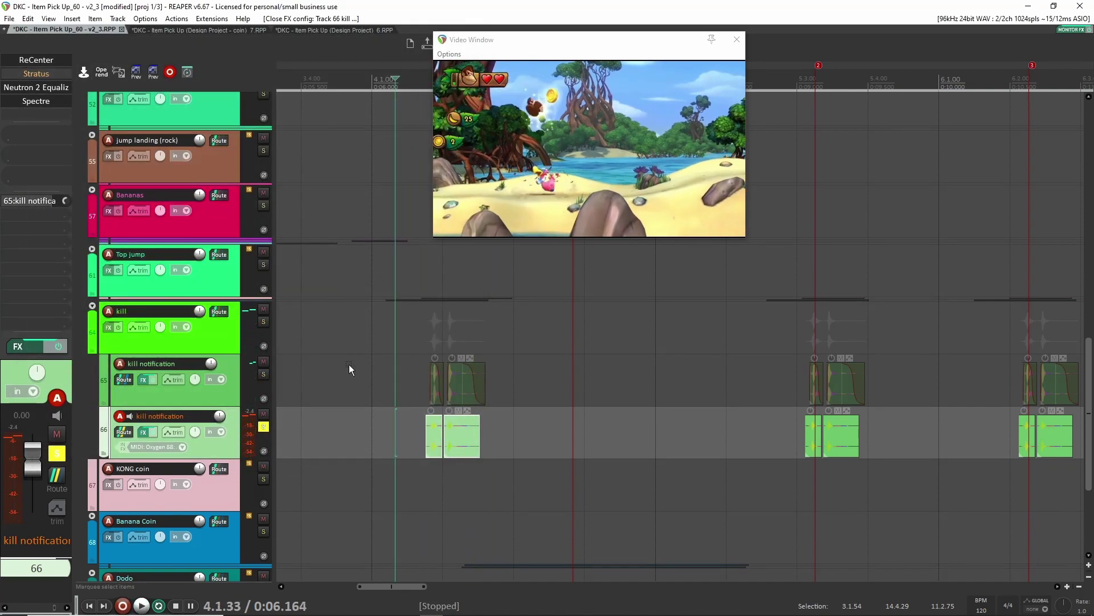
# Switch the solo from track 66 to the Top jump folder and audition it from 4.1.33
pyautogui.click(264, 427)
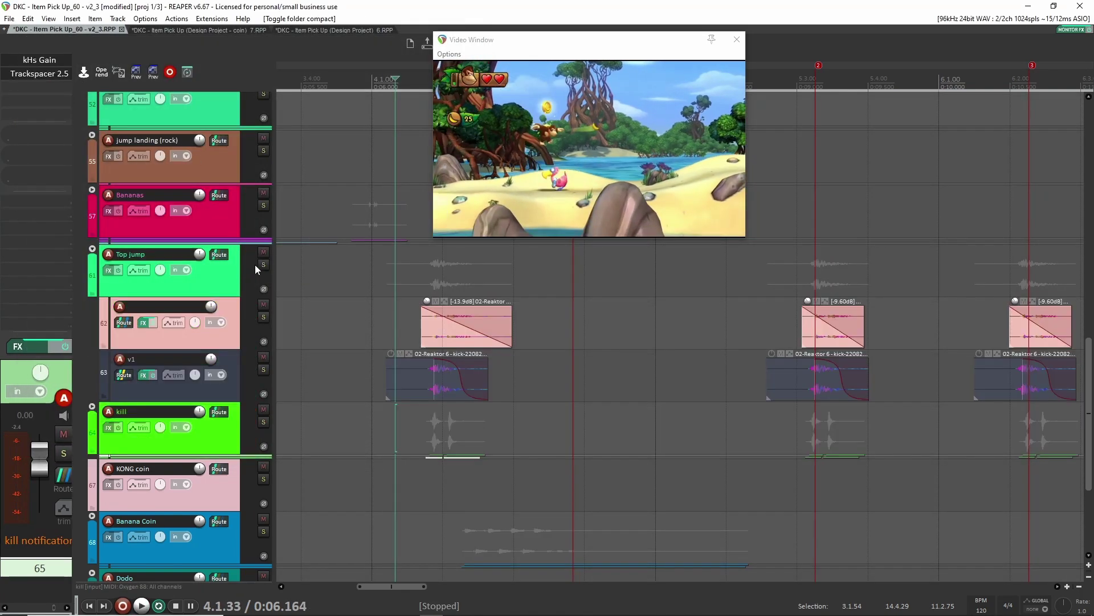
pyautogui.click(263, 264)
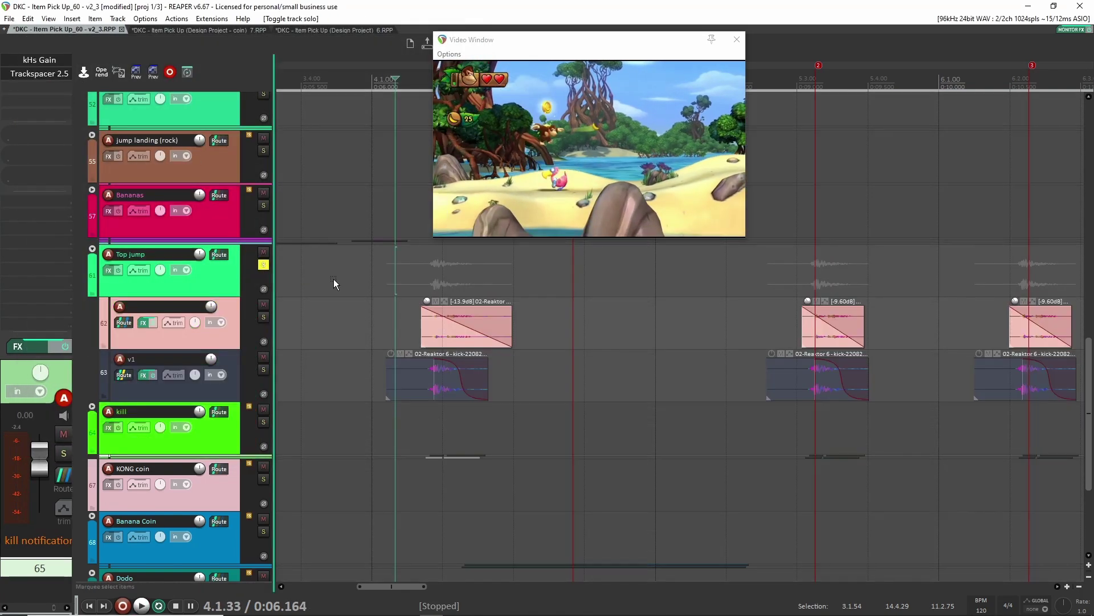
pyautogui.press('space')
# Turn off the Top jump folder solo and solo only its v1 layer on track 63 to audition it
pyautogui.press('space')
pyautogui.click(263, 265)
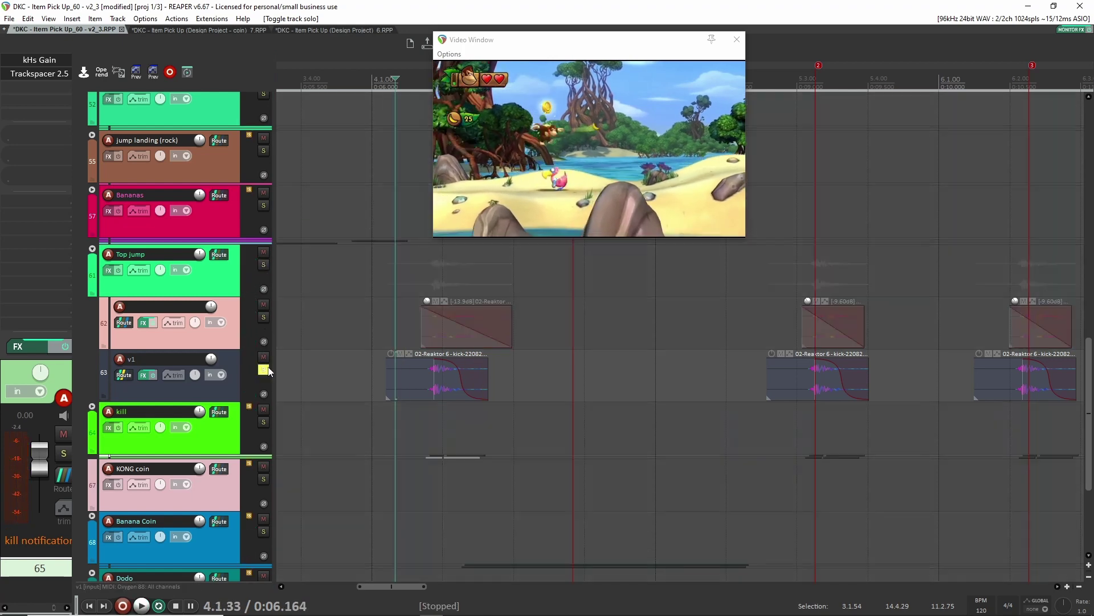
pyautogui.click(263, 370)
pyautogui.press('space')
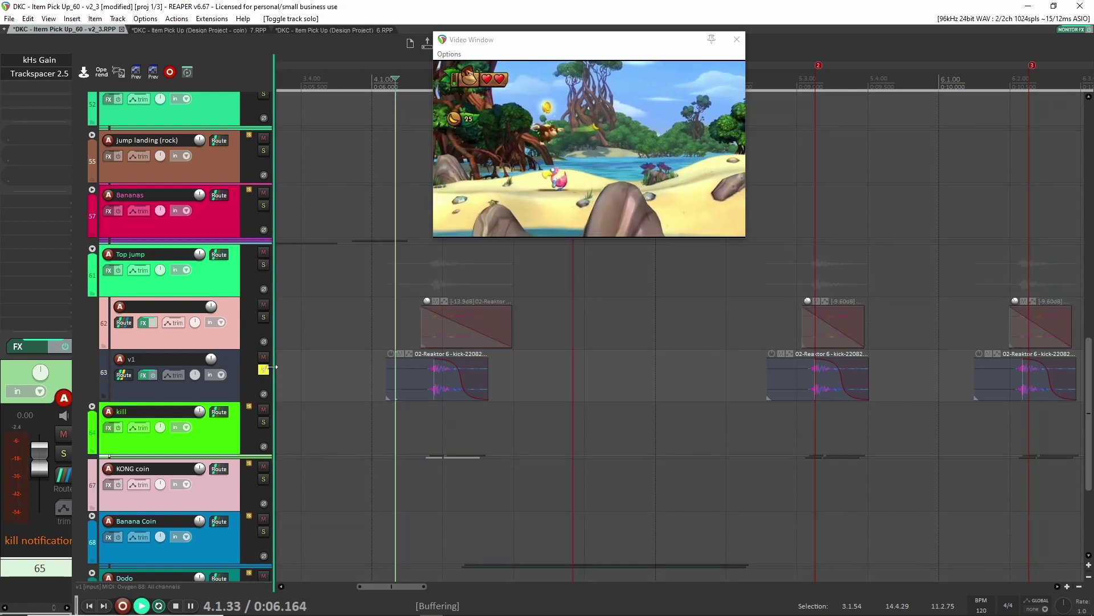
pyautogui.press('space')
pyautogui.press('space')
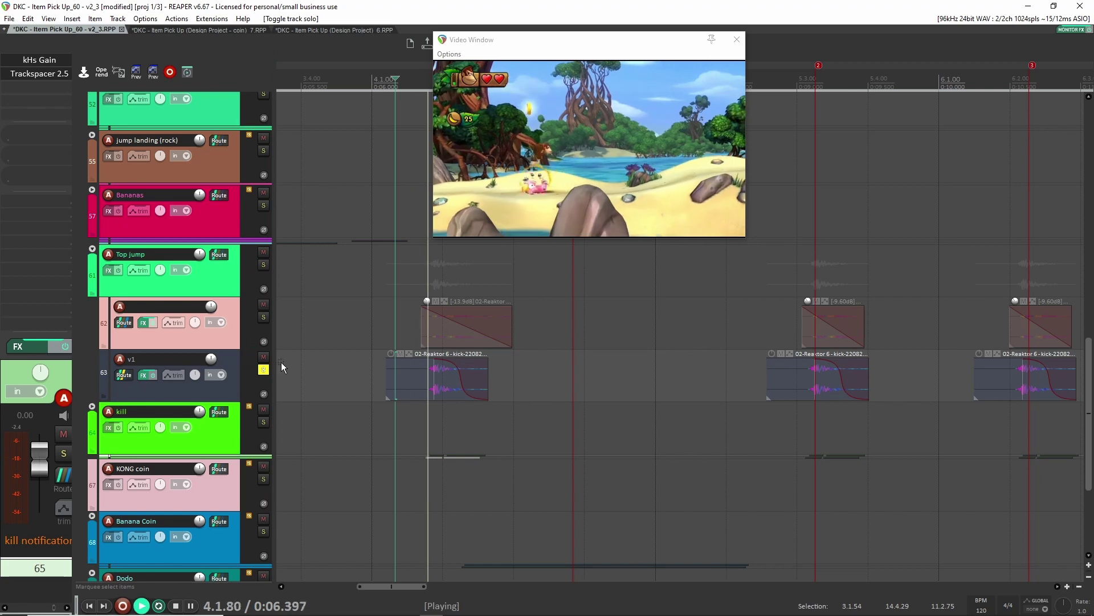
pyautogui.press('space')
# Switch the solo from v1 to the unnamed Top jump layer on track 62 and audition it repeatedly
pyautogui.click(262, 369)
pyautogui.scroll(3, 425, 320)
pyautogui.moveTo(425, 320); pyautogui.dragTo(350, 318)
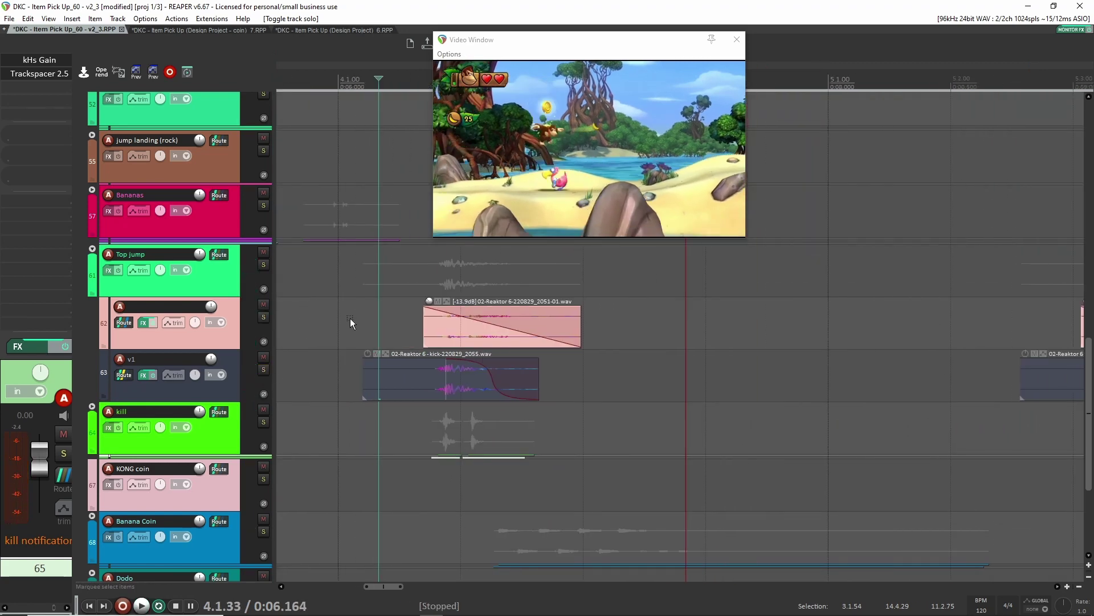
pyautogui.click(263, 317)
pyautogui.click(249, 339)
pyautogui.press('space')
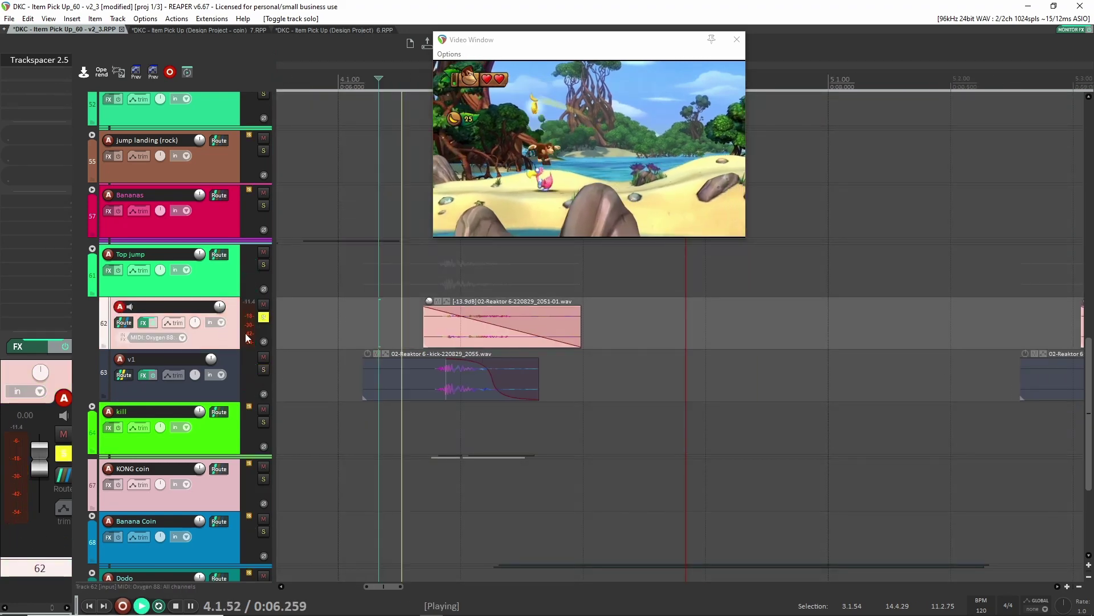
pyautogui.press('space')
pyautogui.press('space')
pyautogui.press('space')
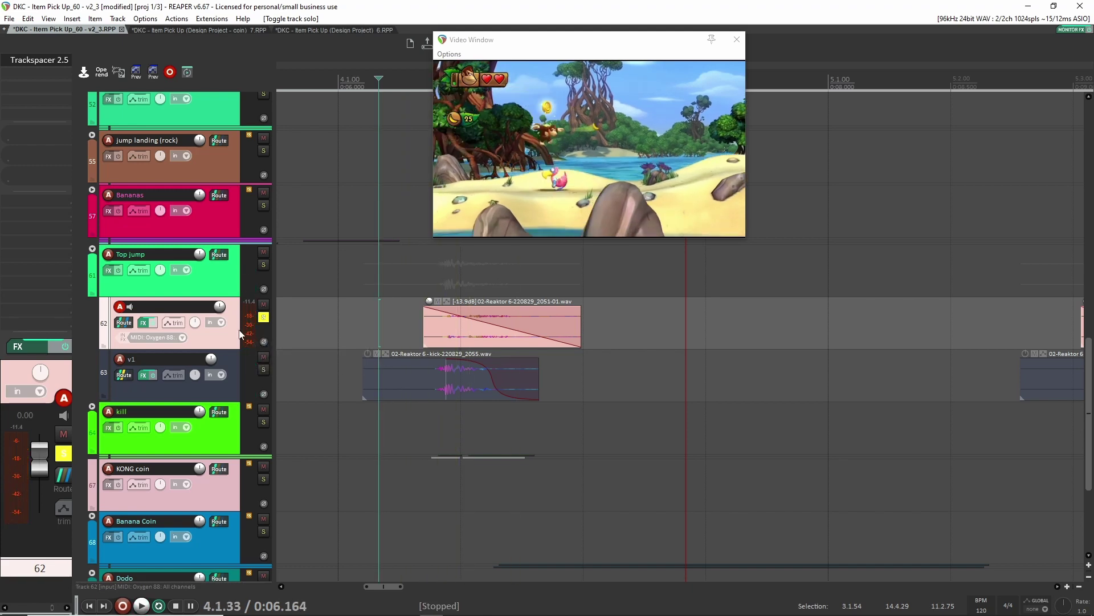
# Switch the solo from track 62 back to the v1 kick layer on track 63 and audition it
pyautogui.press('-')
pyautogui.press('=')
pyautogui.scroll(-6, 265, 340)
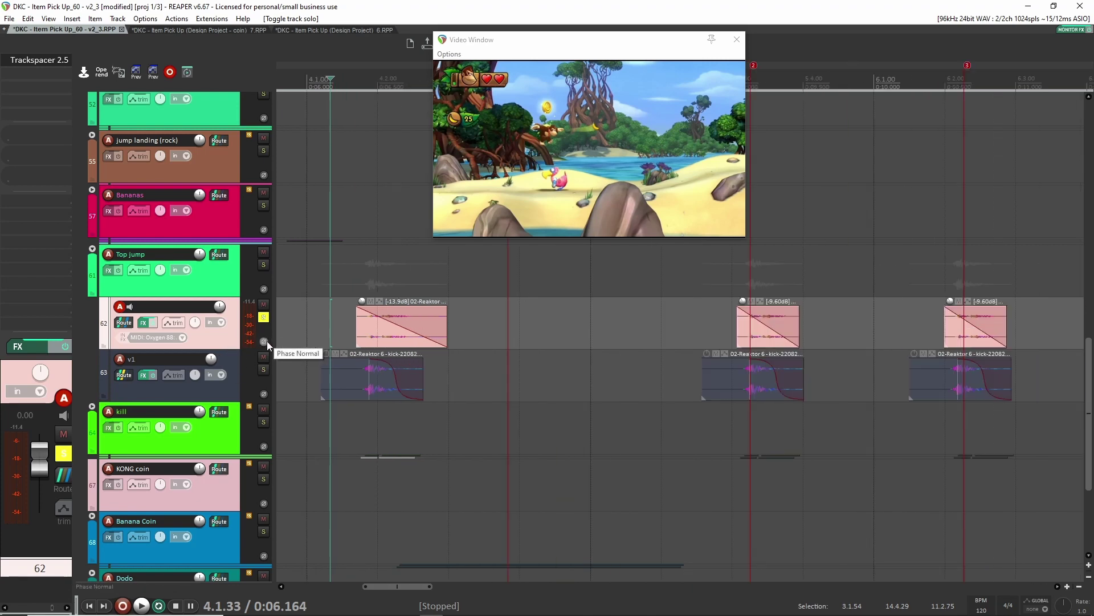
pyautogui.moveTo(317, 341); pyautogui.dragTo(495, 341)
pyautogui.scroll(6, 490, 341)
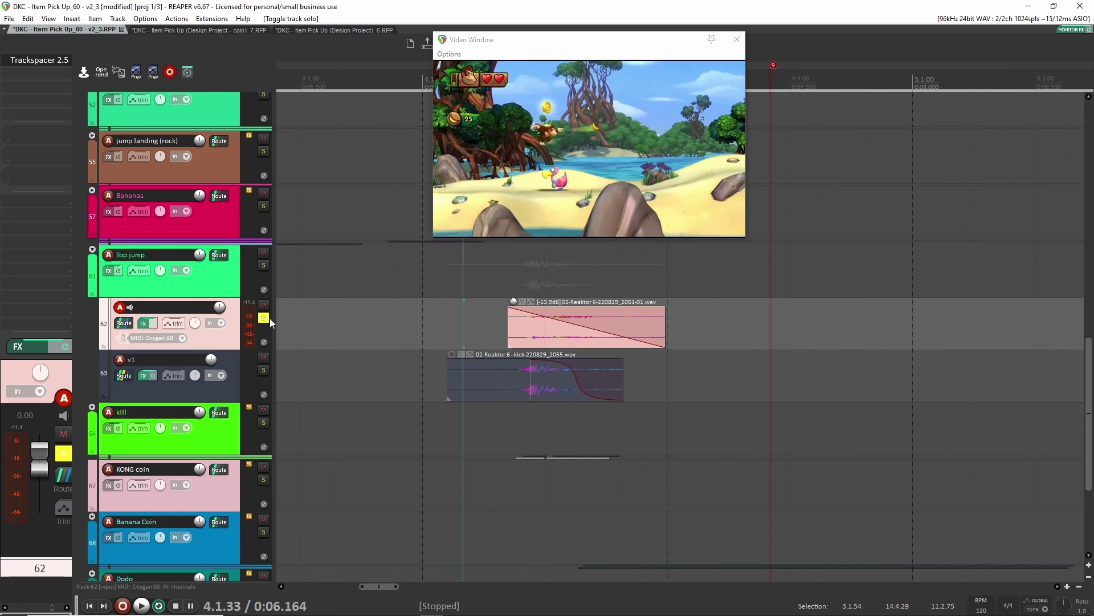
pyautogui.click(263, 317)
pyautogui.click(263, 370)
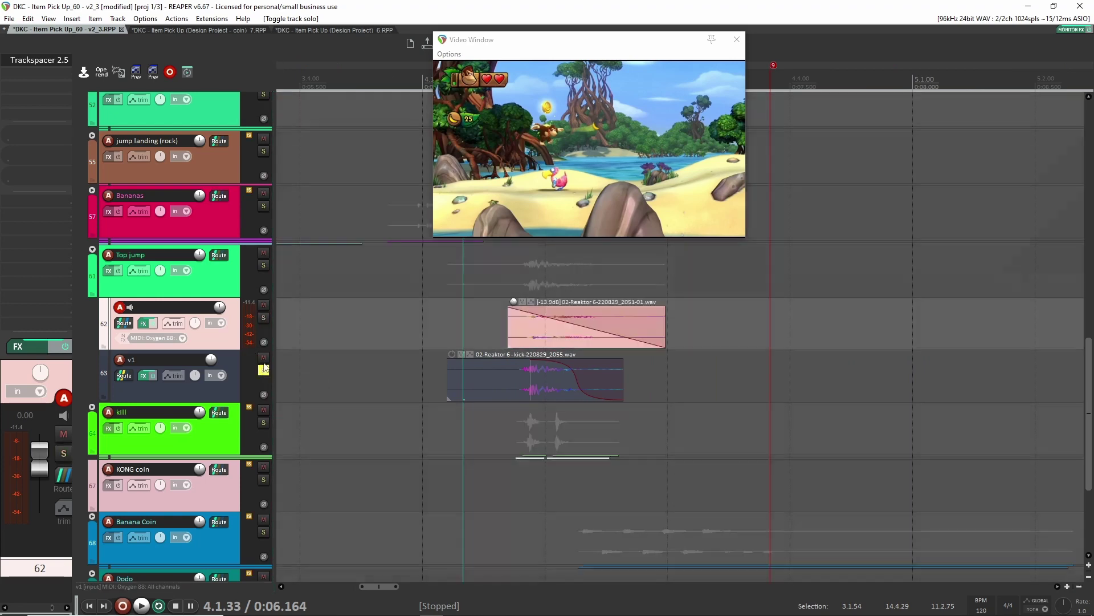
pyautogui.press('space')
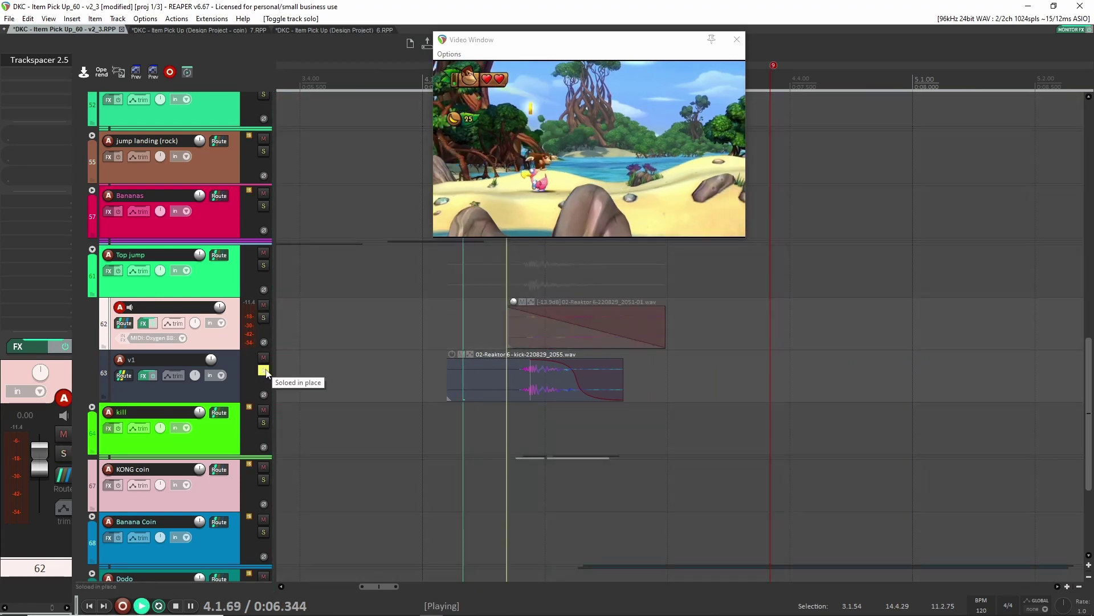
pyautogui.press('space')
pyautogui.press('space')
# Add the unnamed layer on track 62 to the solo and audition both Top jump layers together
pyautogui.press('space')
pyautogui.click(264, 318)
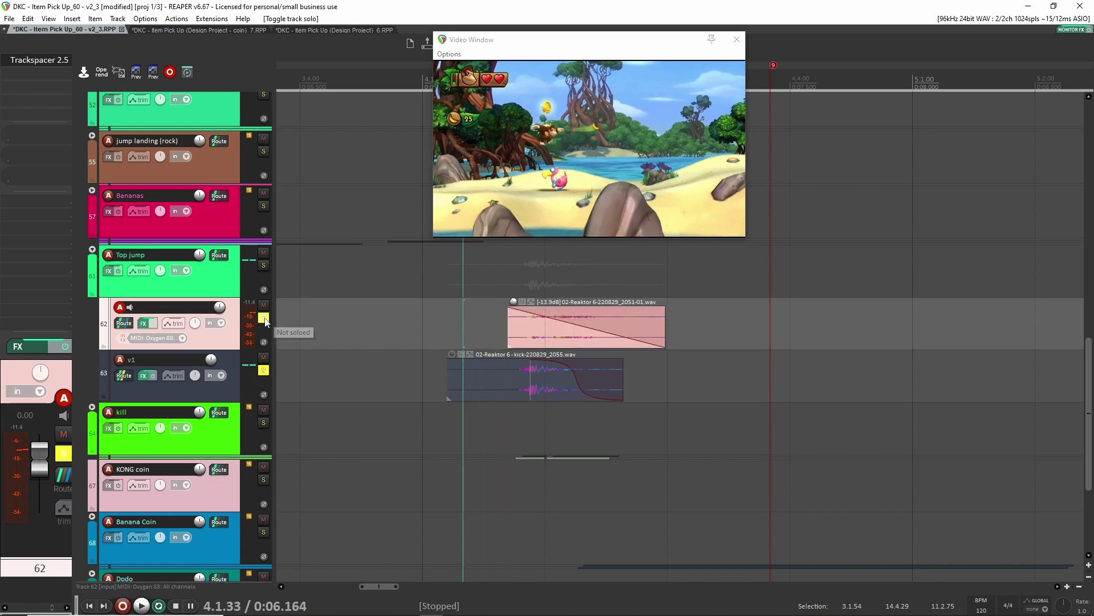
pyautogui.press('space')
pyautogui.press('space')
pyautogui.press('space')
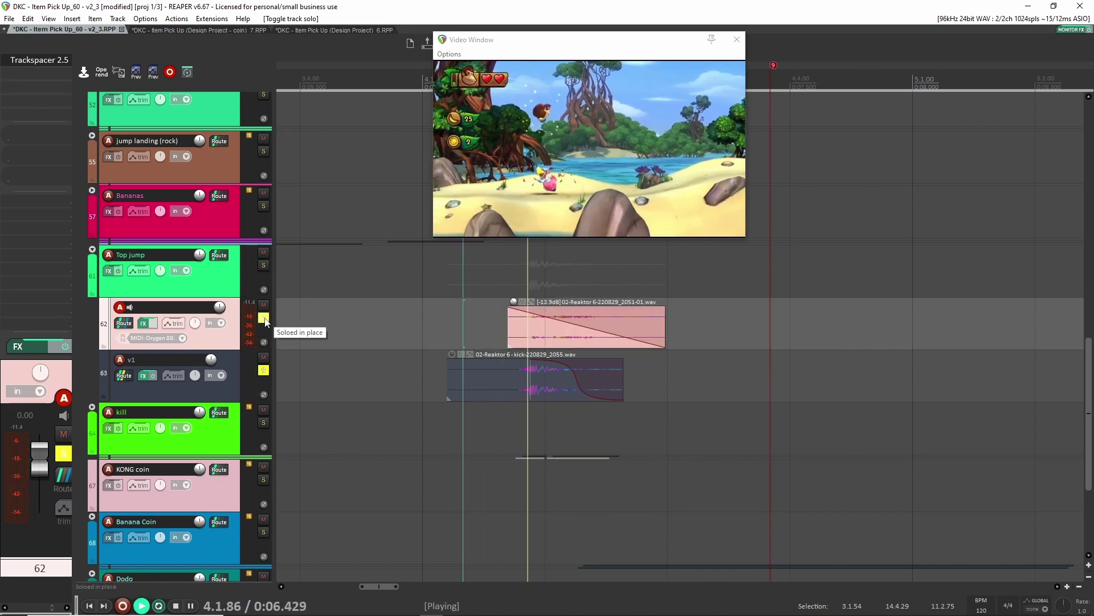
pyautogui.press('space')
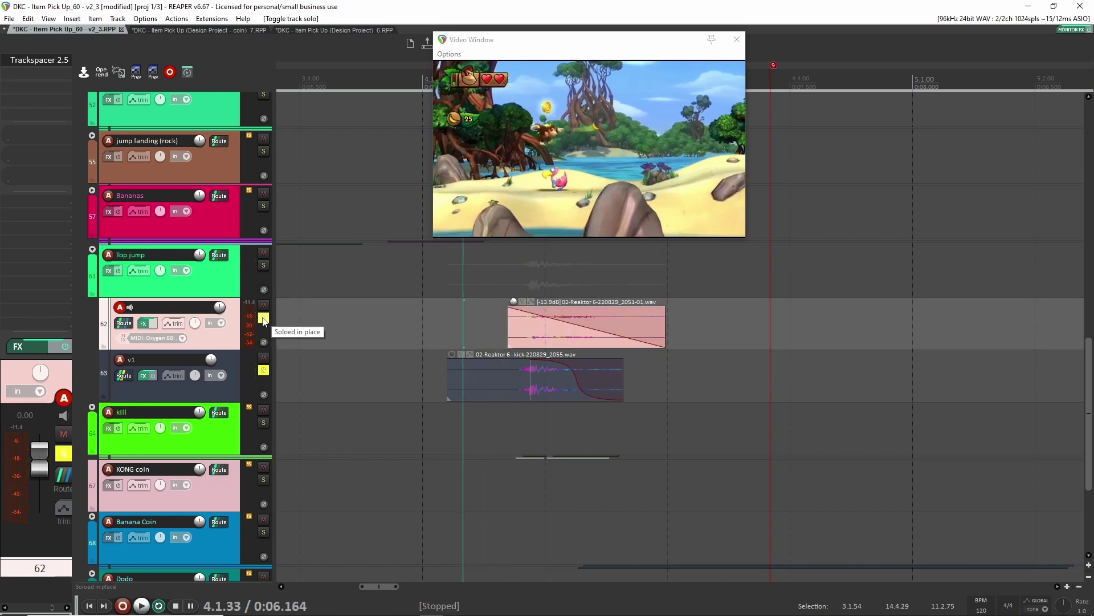
# Leave only the v1 layer on track 63 soloed and audition it with all its effects bypassed
pyautogui.click(226, 282)
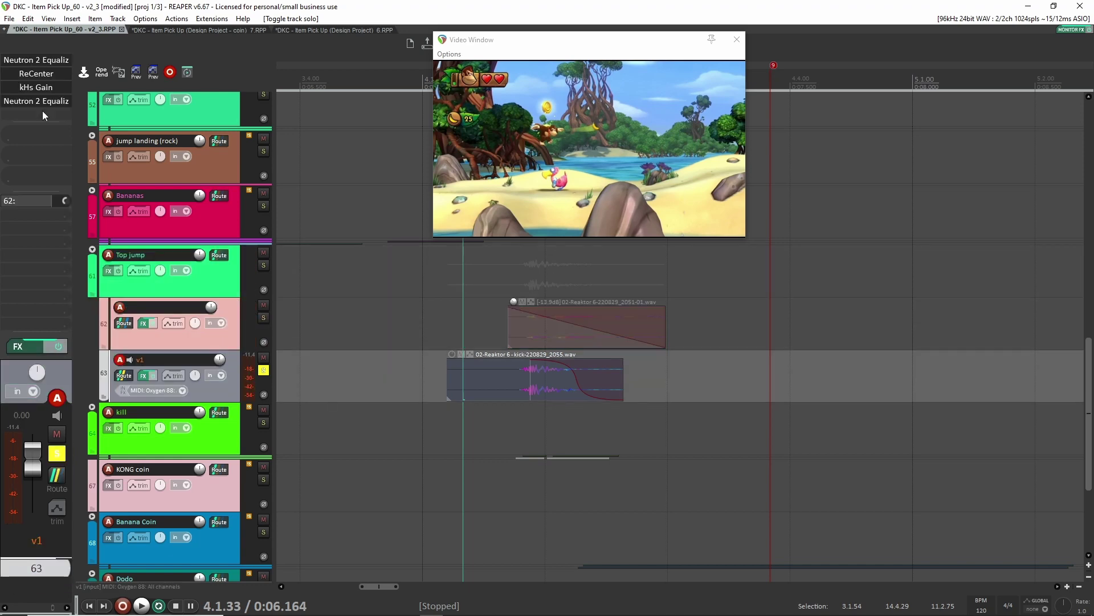
pyautogui.click(66, 346)
pyautogui.press('space')
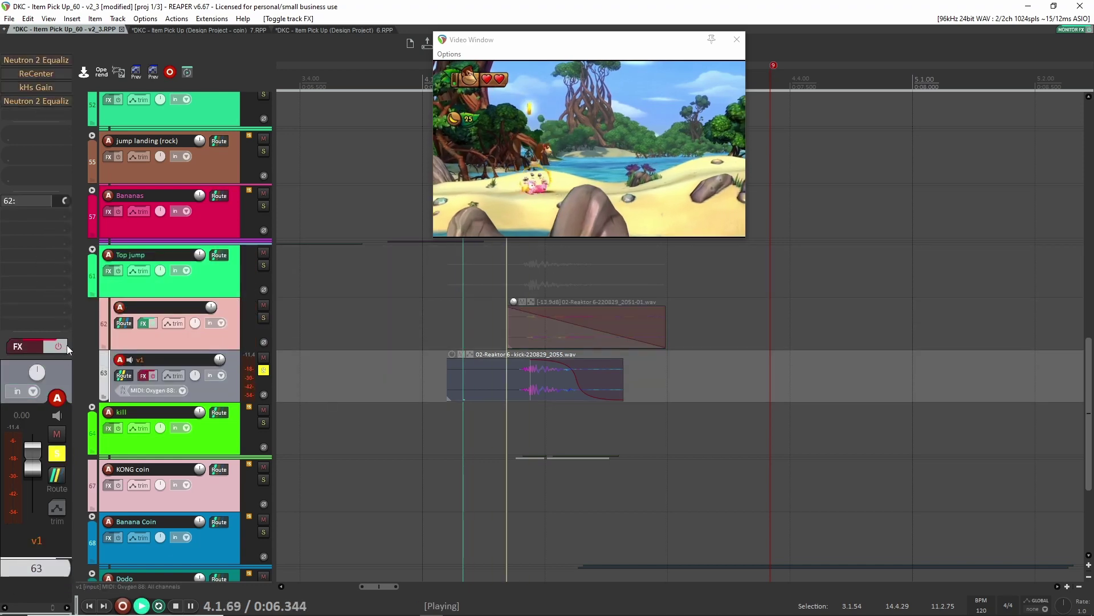
pyautogui.press('space')
pyautogui.press('space')
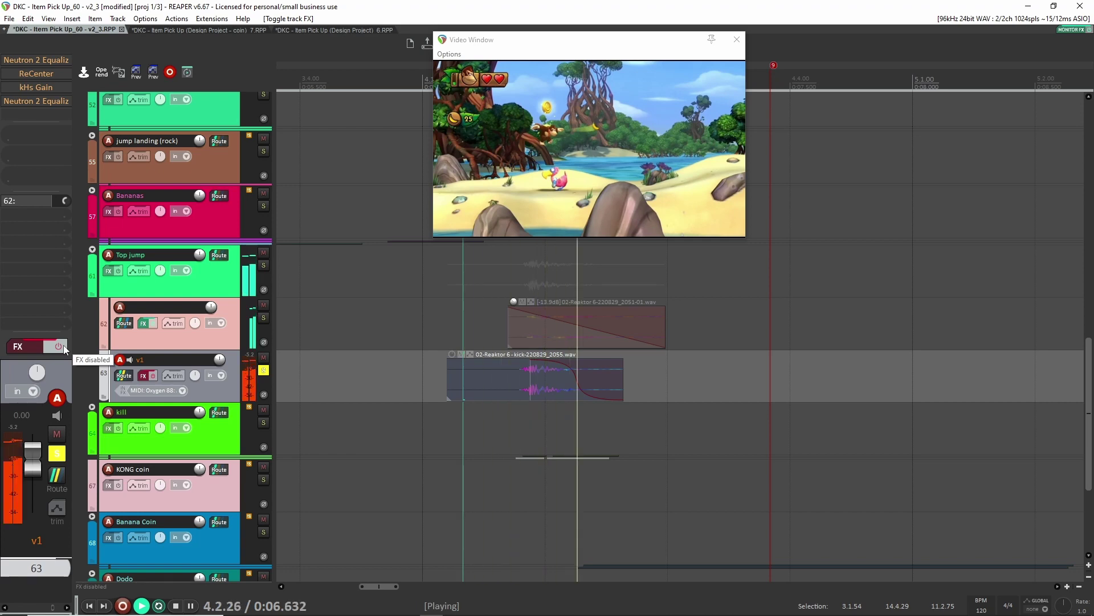
pyautogui.press('space')
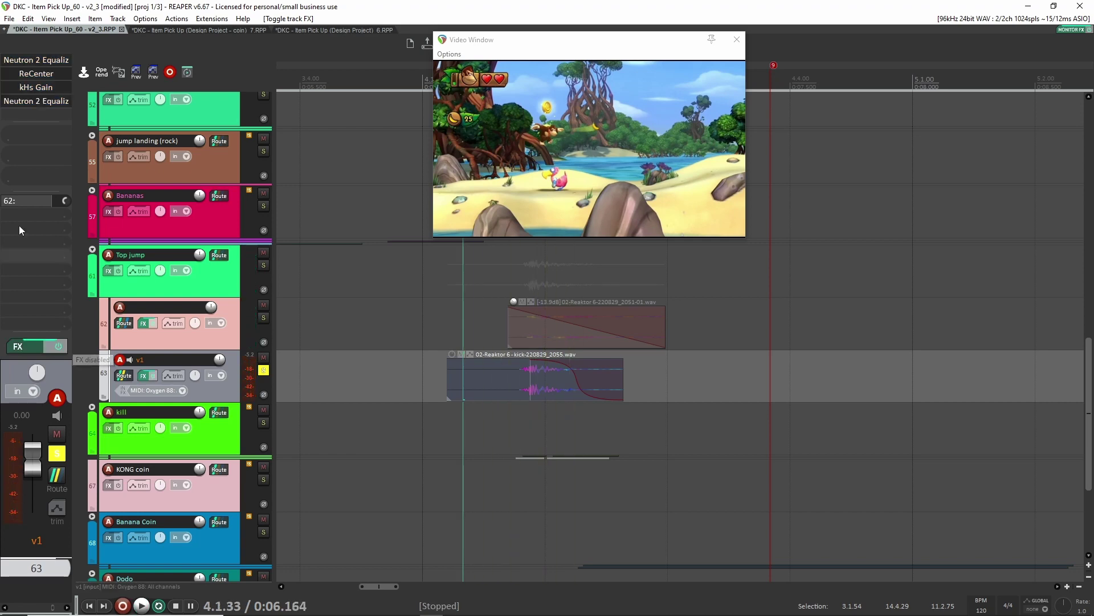
# Compare the v1 kick with its first Neutron 2 Equalizer bypassed and enabled, leaving that equalizer switched on
pyautogui.click(42, 62)
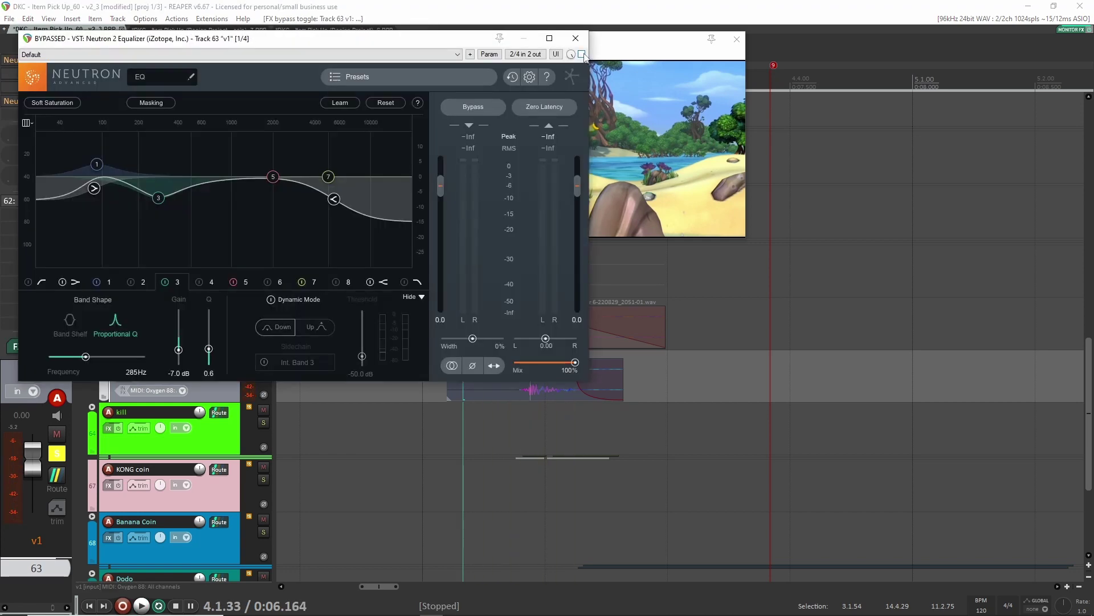
pyautogui.press('space')
pyautogui.press('space')
pyautogui.click(582, 54)
pyautogui.press('space')
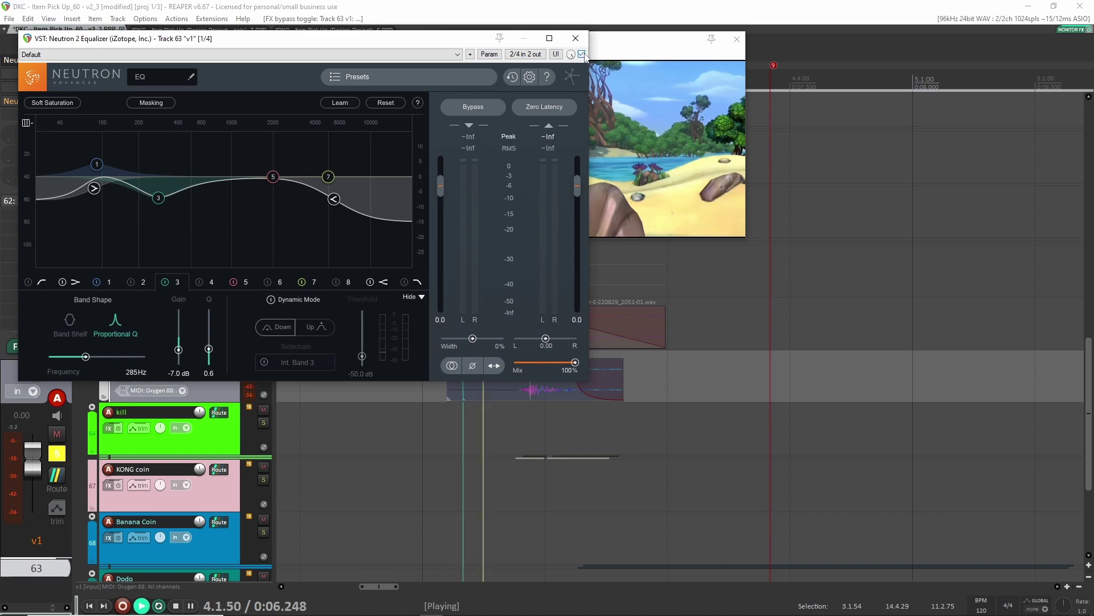
pyautogui.press('space')
pyautogui.click(583, 55)
pyautogui.press('space')
pyautogui.press('space')
pyautogui.click(583, 55)
pyautogui.press('space')
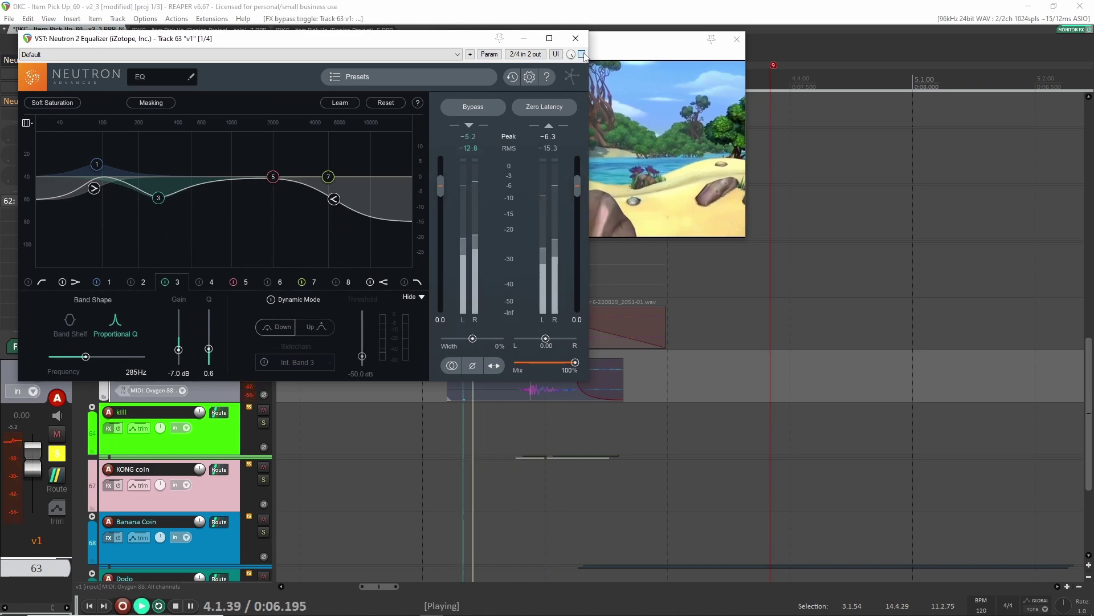
pyautogui.press('space')
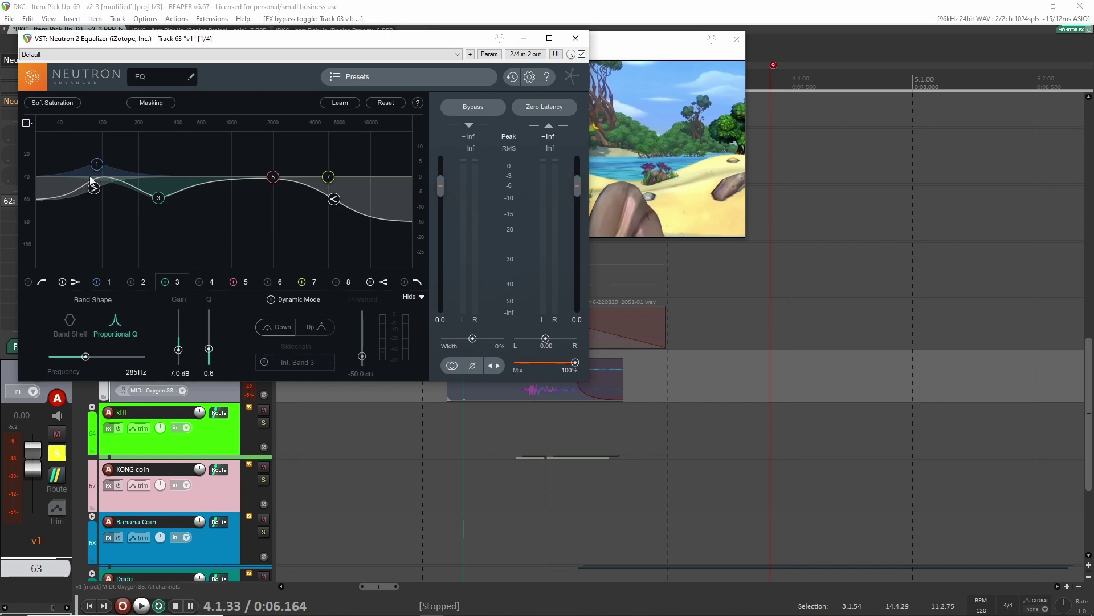
pyautogui.click(576, 38)
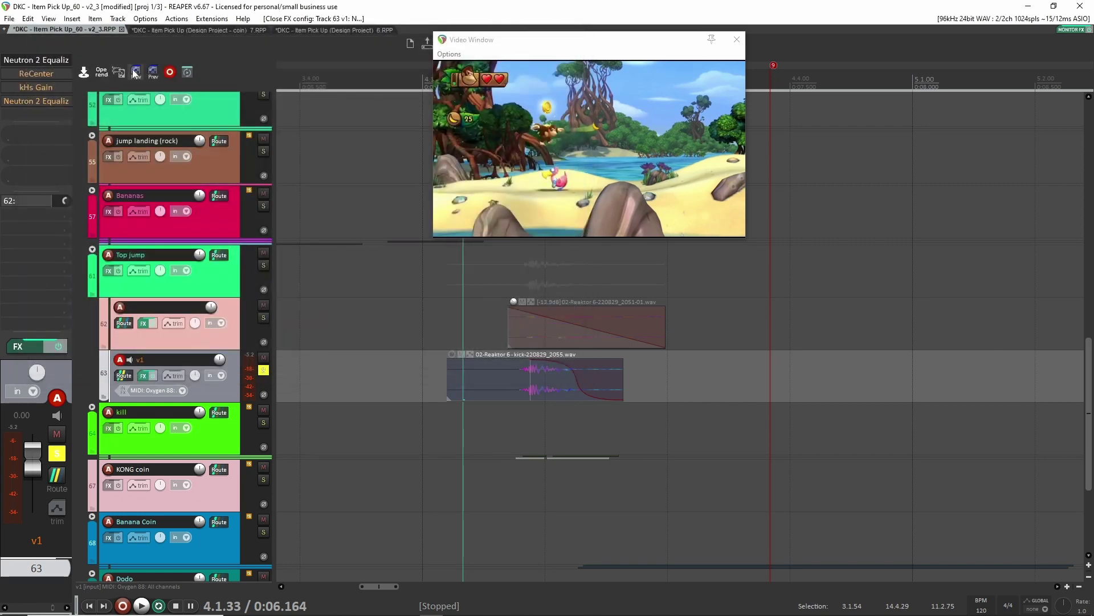
# Re-enable ReCenter, kHs Gain and the last Neutron 2 Equalizer on the v1 track, viewing each plug-in's settings
pyautogui.click(34, 73)
pyautogui.click(370, 38)
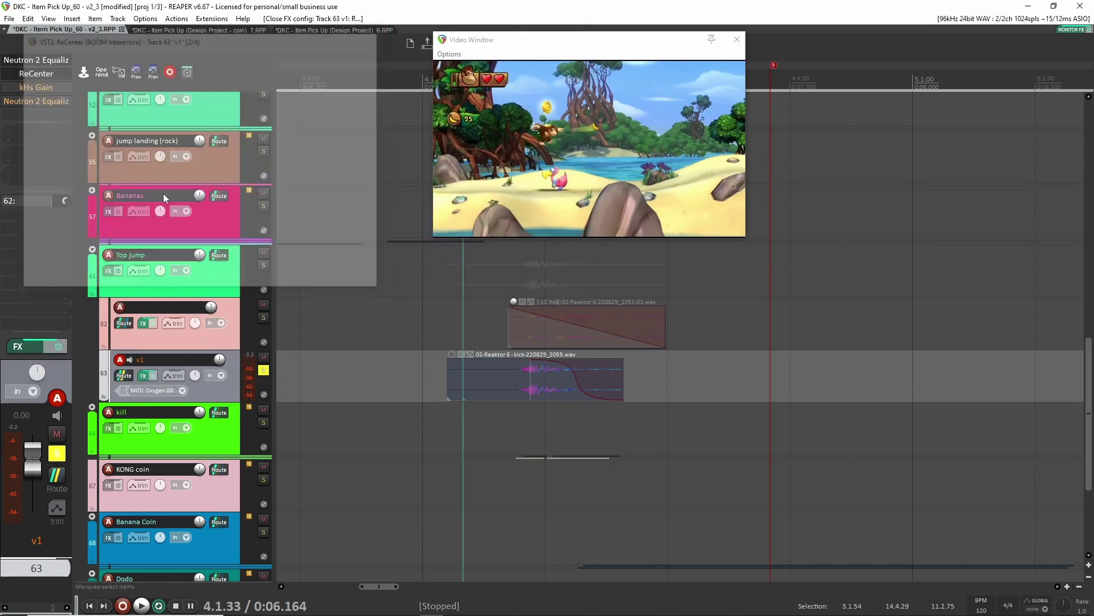
pyautogui.click(44, 88)
pyautogui.click(141, 38)
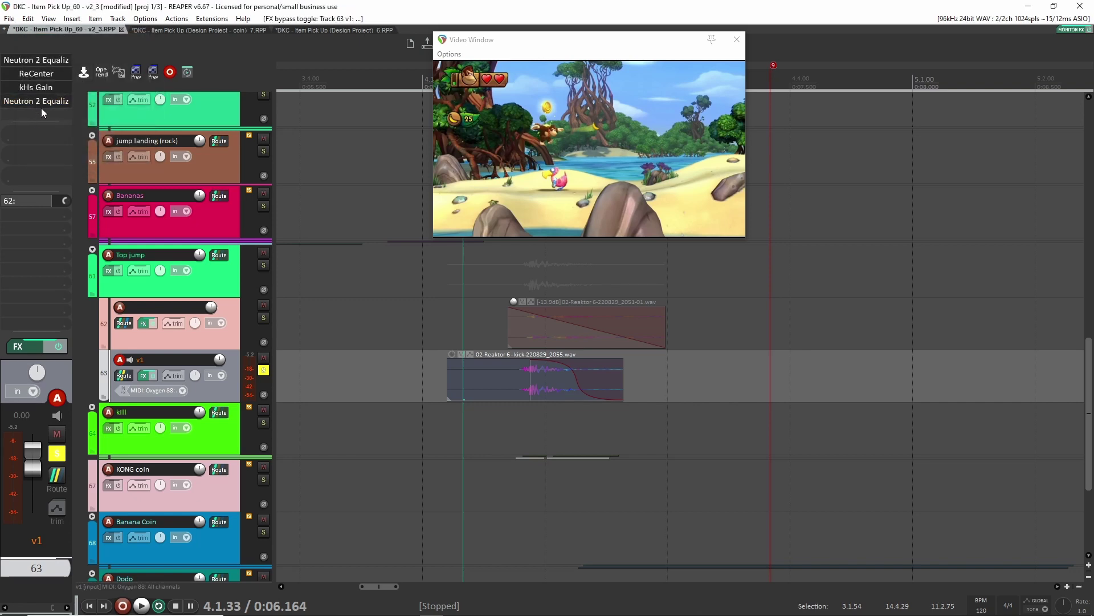
pyautogui.click(41, 102)
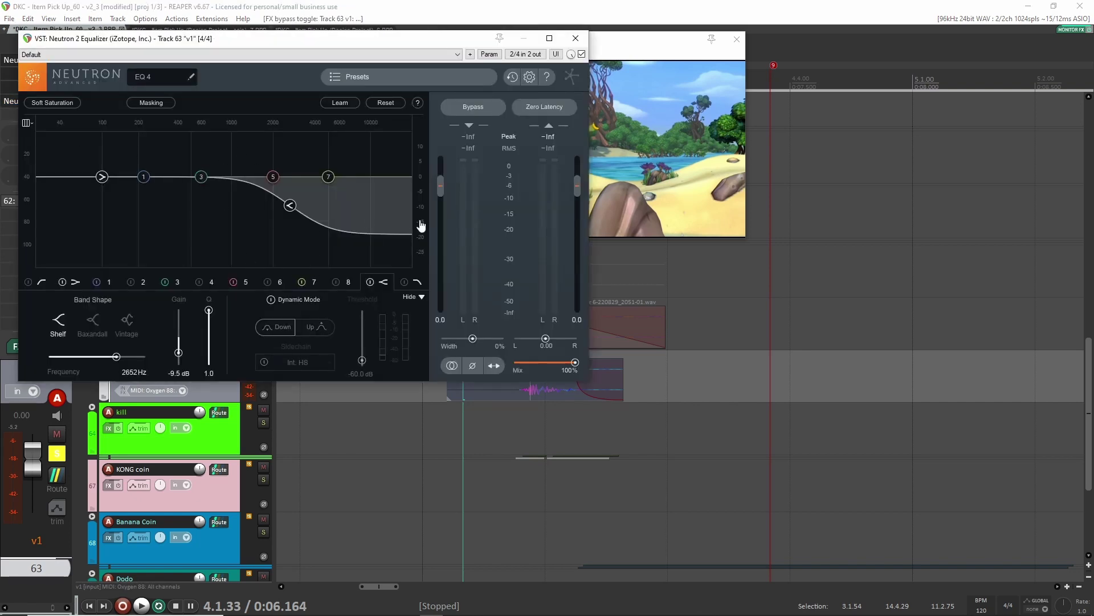
pyautogui.click(576, 39)
# Audition the v1 kick with the last Neutron 2 Equalizer bypassed and enabled to compare the two versions
pyautogui.press('space')
pyautogui.press('space')
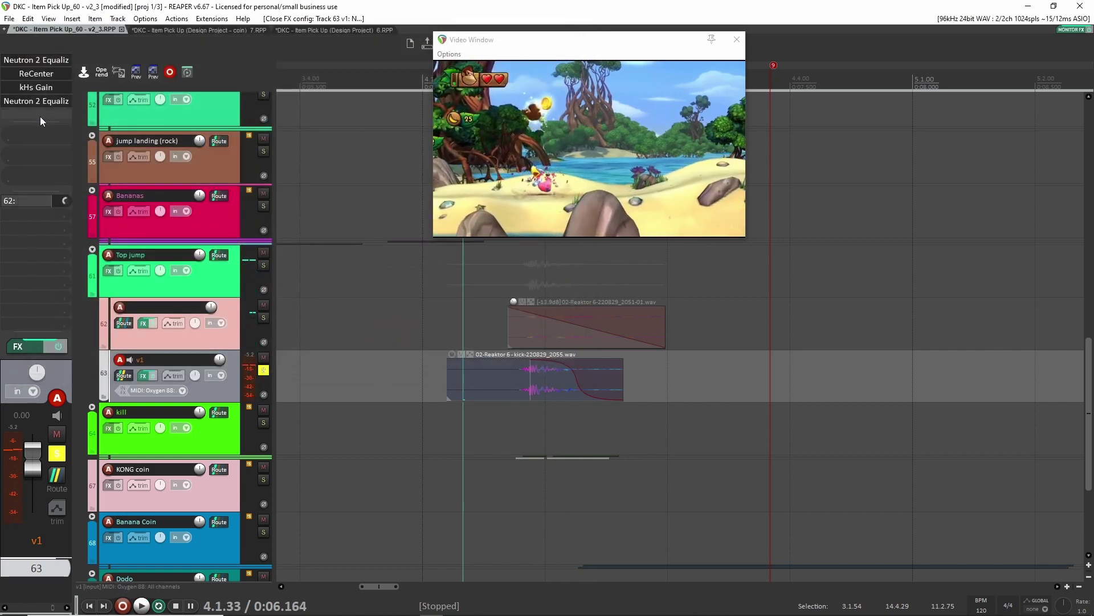
pyautogui.press('space')
pyautogui.press('space')
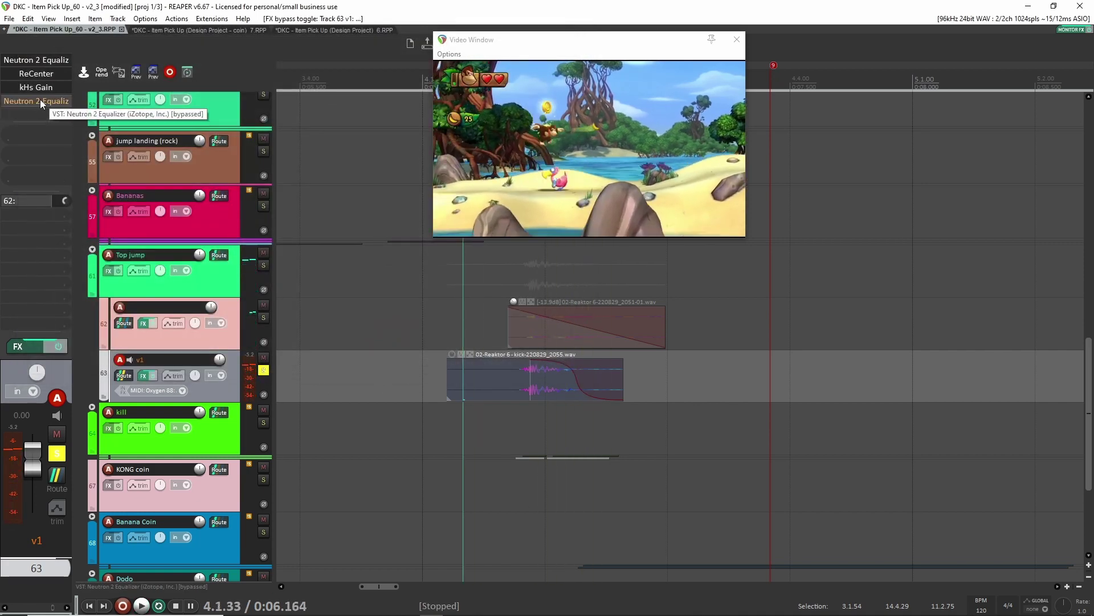
pyautogui.keyDown('shift'); pyautogui.click(41, 101); pyautogui.keyUp('shift')
pyautogui.press('space')
pyautogui.press('space')
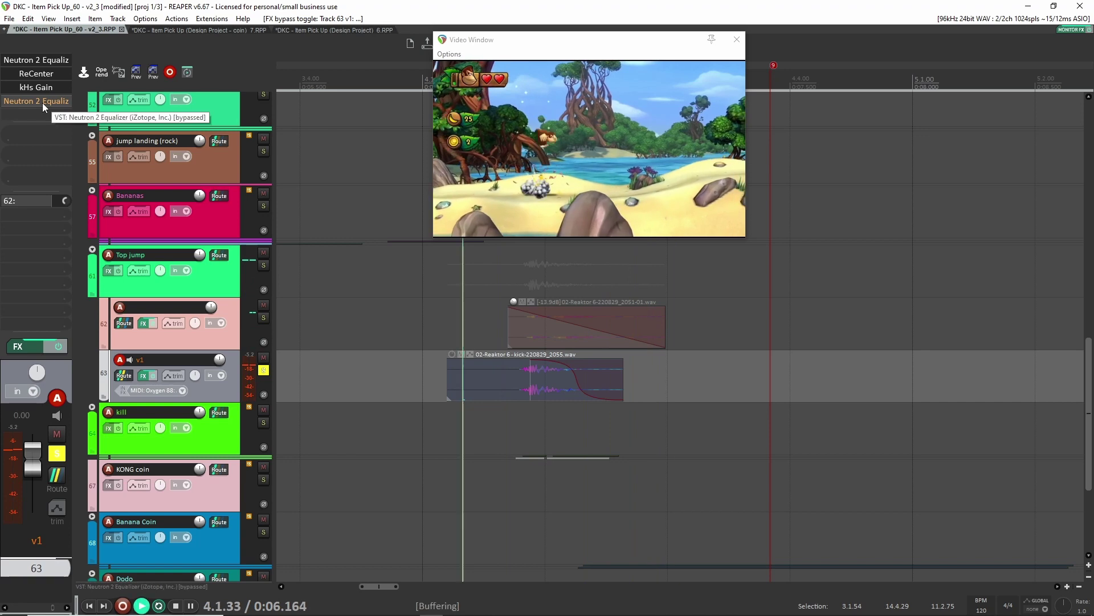
pyautogui.press('space')
pyautogui.press('space')
# Clear the solo from the v1 layer and collapse the Top jump folder
pyautogui.press('F6')
pyautogui.click(92, 249)
pyautogui.click(93, 249)
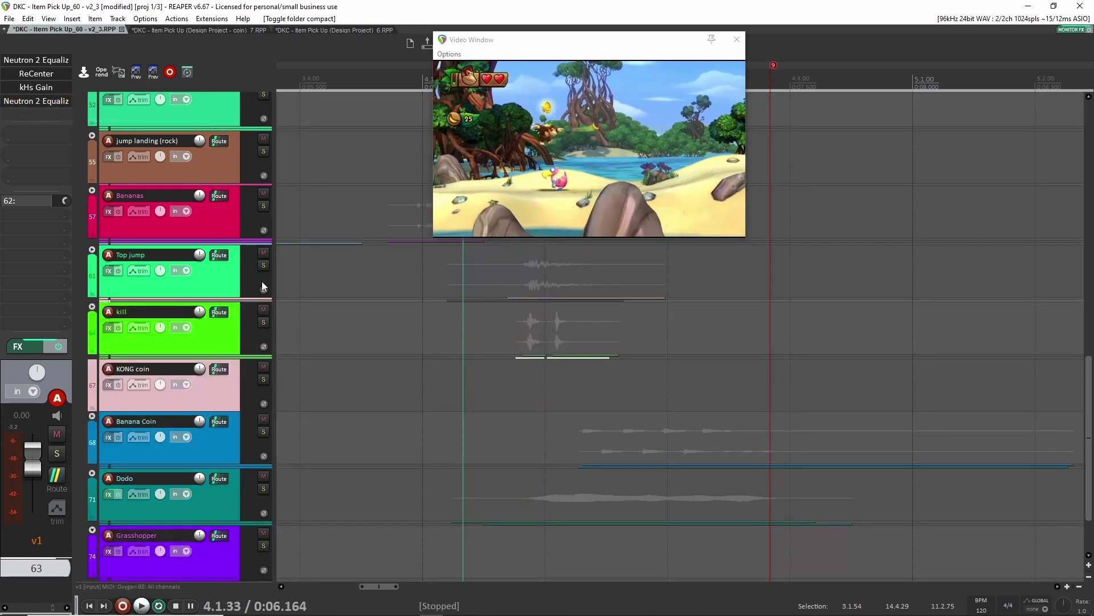
# Solo the jump landing (trees) and jump landing (rock) folders and expand both to show their layers
pyautogui.scroll(4, 262, 282)
pyautogui.scroll(-6, 361, 396)
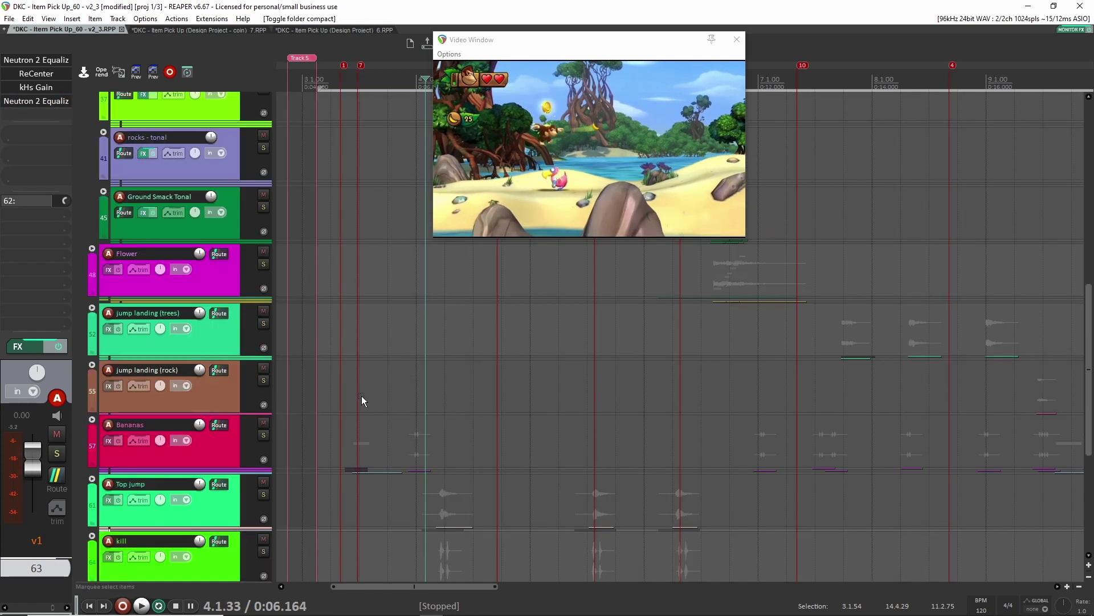
pyautogui.click(263, 381)
pyautogui.click(263, 323)
pyautogui.hscroll(-1, 471, 348)
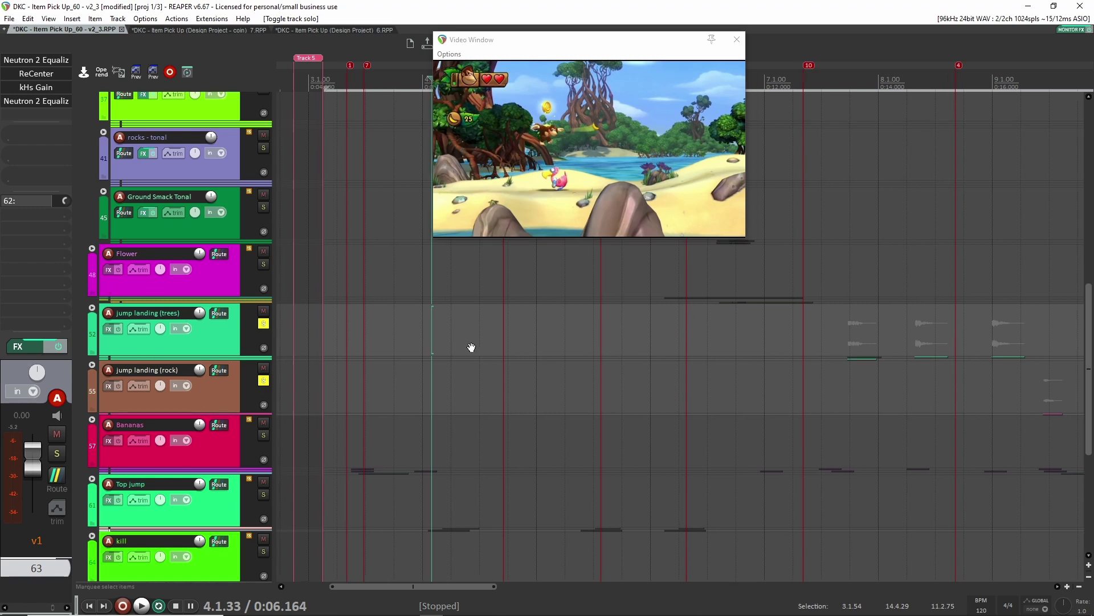
pyautogui.moveTo(471, 347); pyautogui.dragTo(312, 338)
pyautogui.click(113, 296)
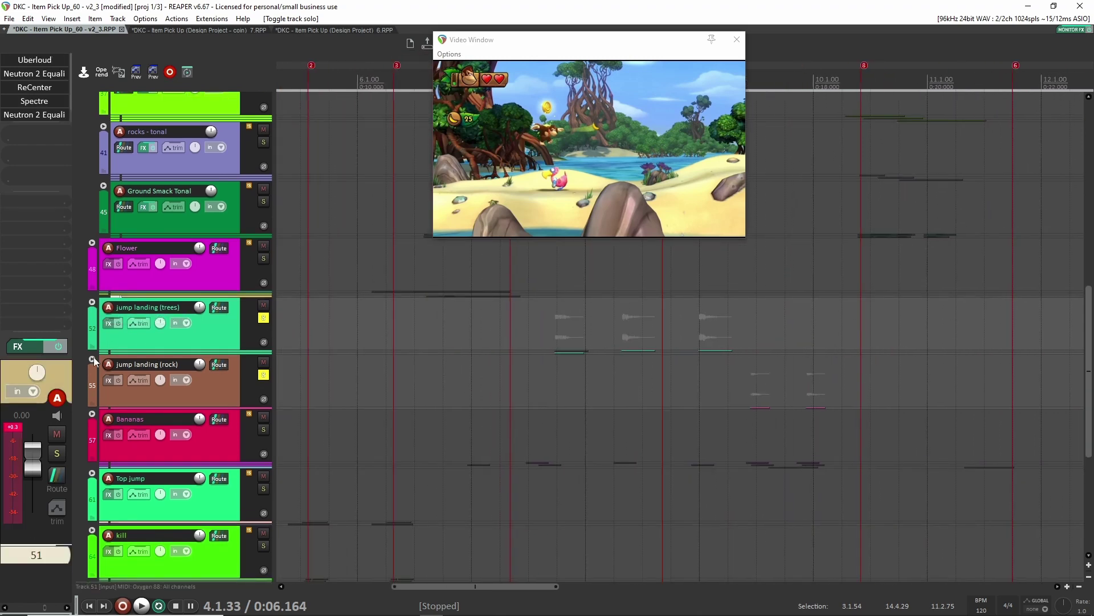
pyautogui.click(92, 358)
pyautogui.click(91, 301)
# Audition the soloed tree landing sounds, playing from just before the first tree landing
pyautogui.moveTo(512, 365); pyautogui.dragTo(438, 320)
pyautogui.click(439, 321)
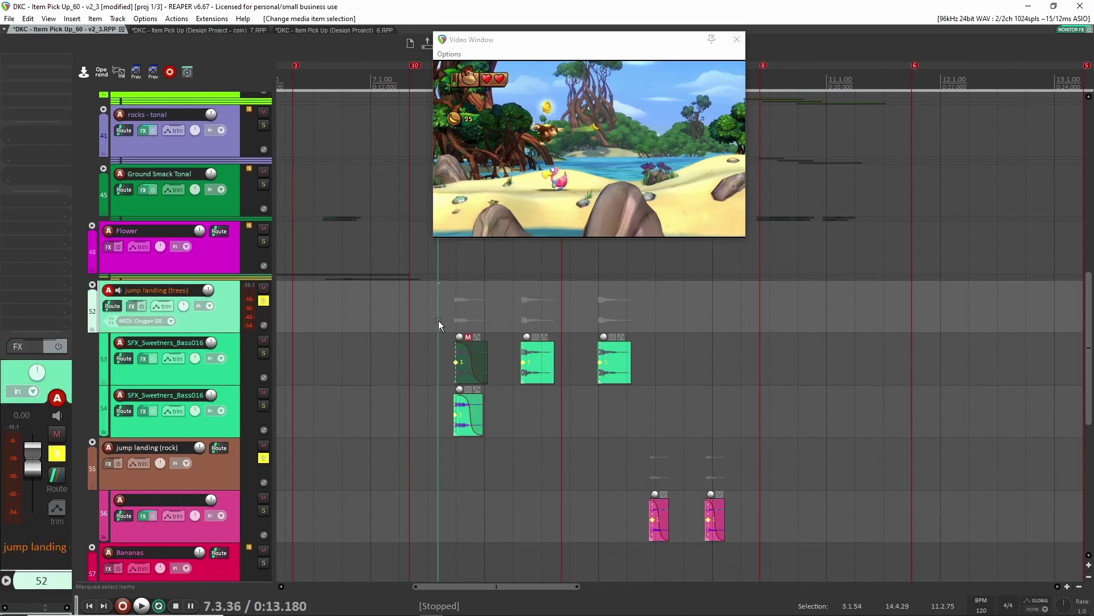
pyautogui.press('space')
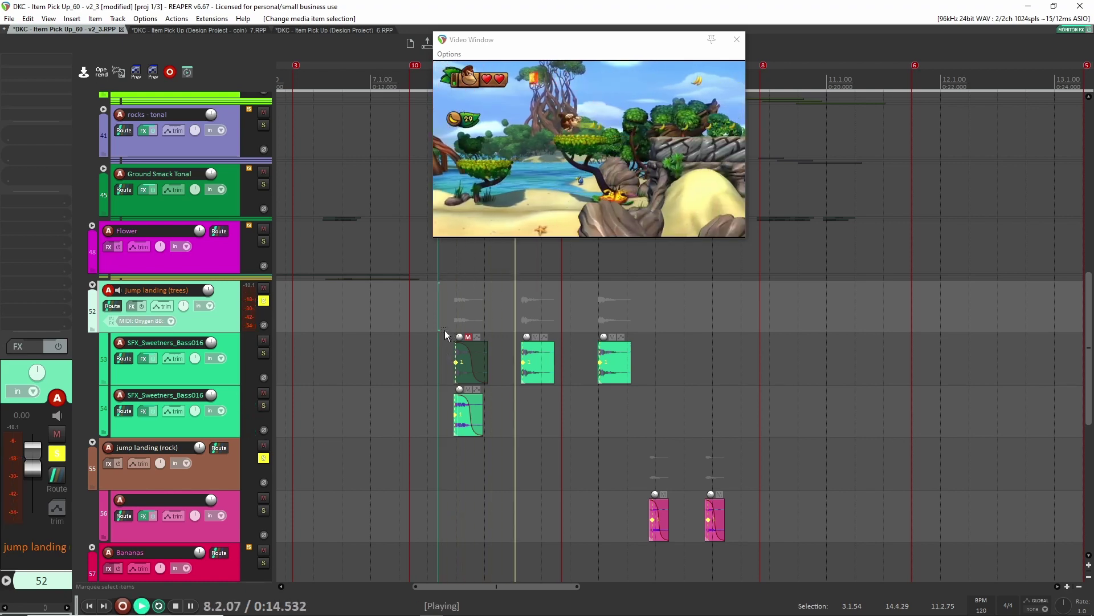
pyautogui.press('space')
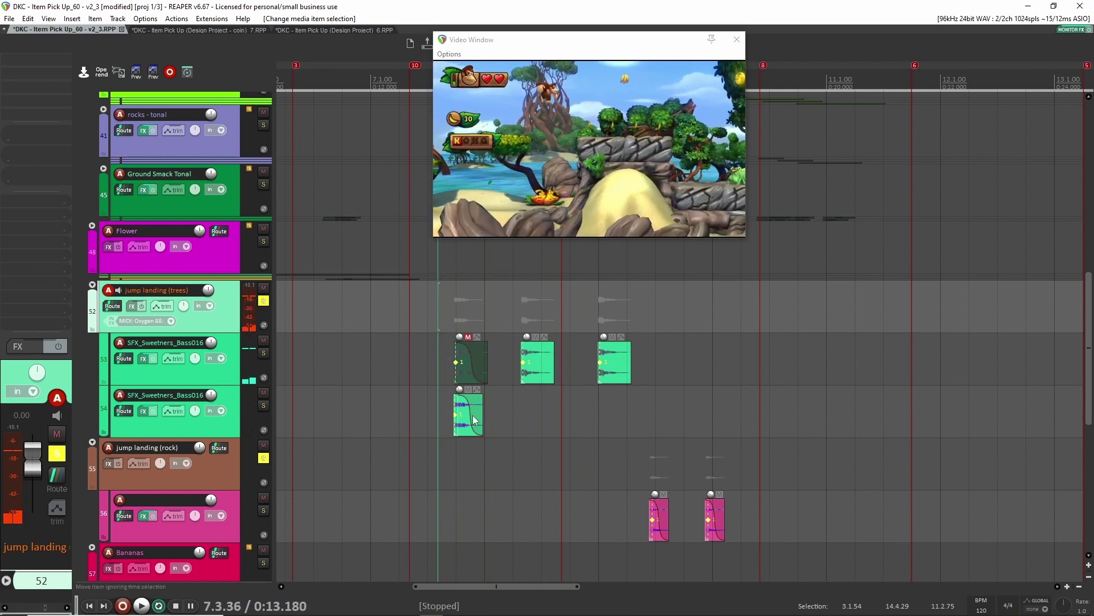
# Switch the solo from both jump landing folders to the SFX_Sweetners_Bass016 layer on track 54
pyautogui.scroll(3, 501, 364)
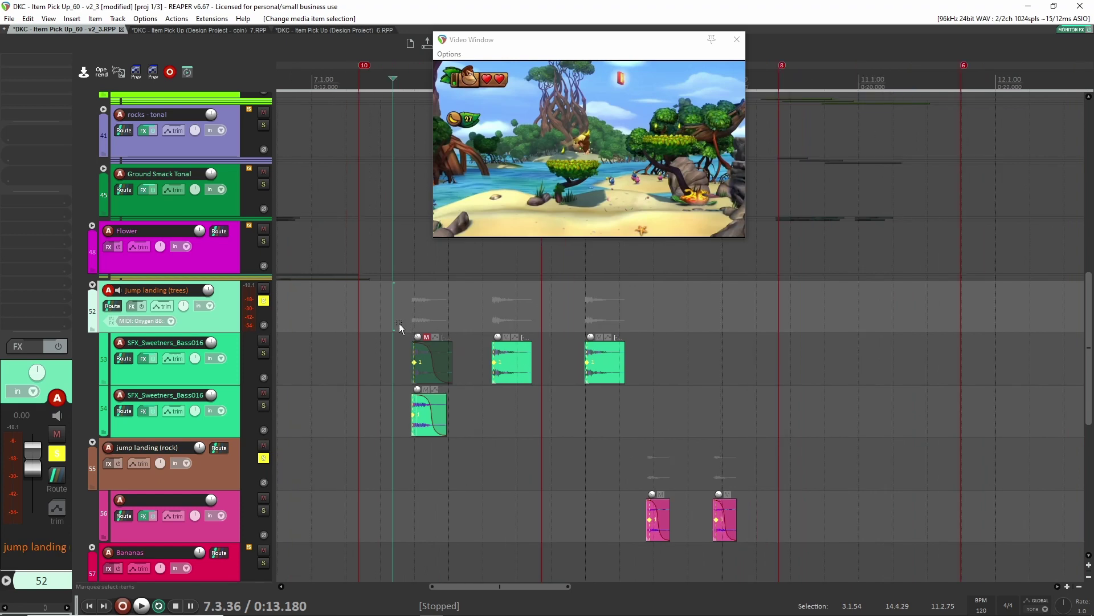
pyautogui.click(227, 380)
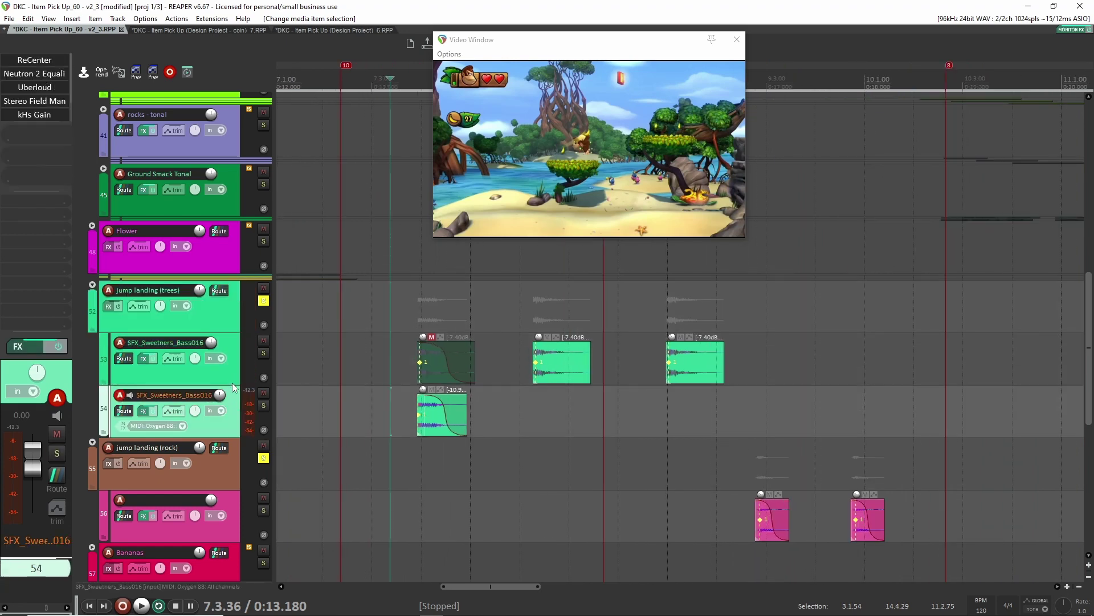
pyautogui.click(229, 393)
pyautogui.click(263, 301)
pyautogui.click(263, 405)
pyautogui.click(263, 458)
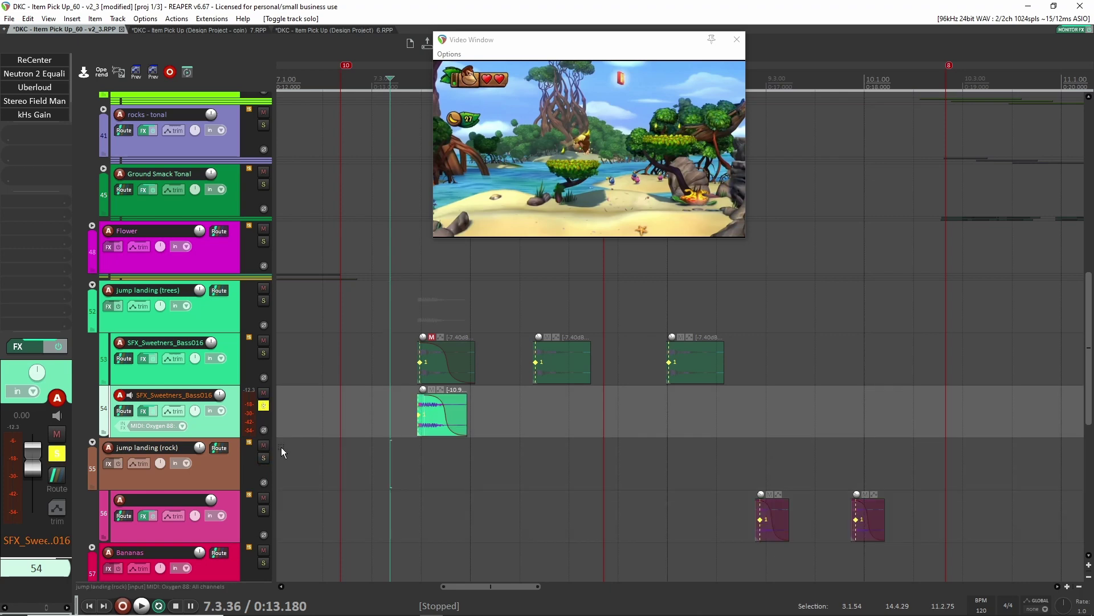
# Audition the track 54 bass layer with its effects active, and repeatedly with the whole chain bypassed
pyautogui.press('space')
pyautogui.click(58, 347)
pyautogui.press('space')
pyautogui.press('space')
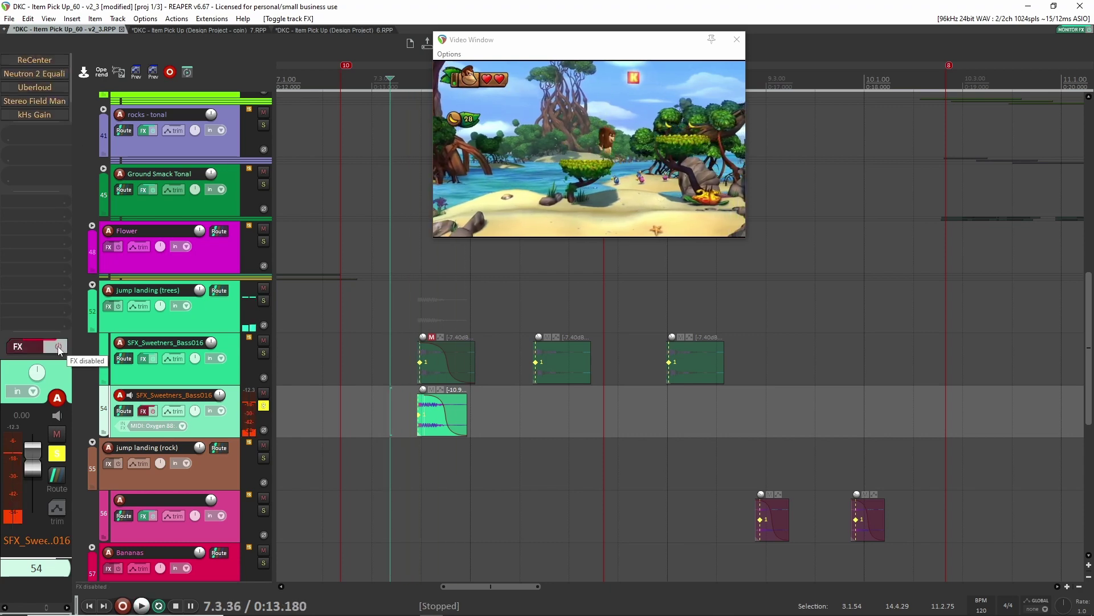
pyautogui.press('space')
pyautogui.press('space')
# Reactivate the track 54 effects chain with only ReCenter enabled and audition the bass layer through it
pyautogui.click(59, 347)
pyautogui.moveTo(39, 120); pyautogui.dragTo(35, 60)
pyautogui.click(35, 60)
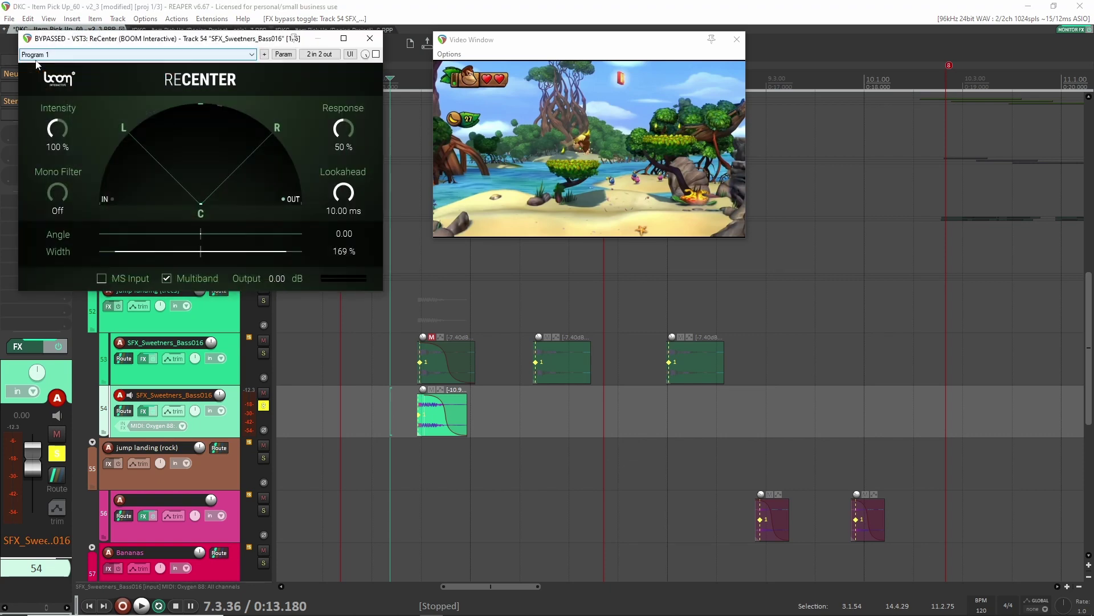
pyautogui.click(370, 39)
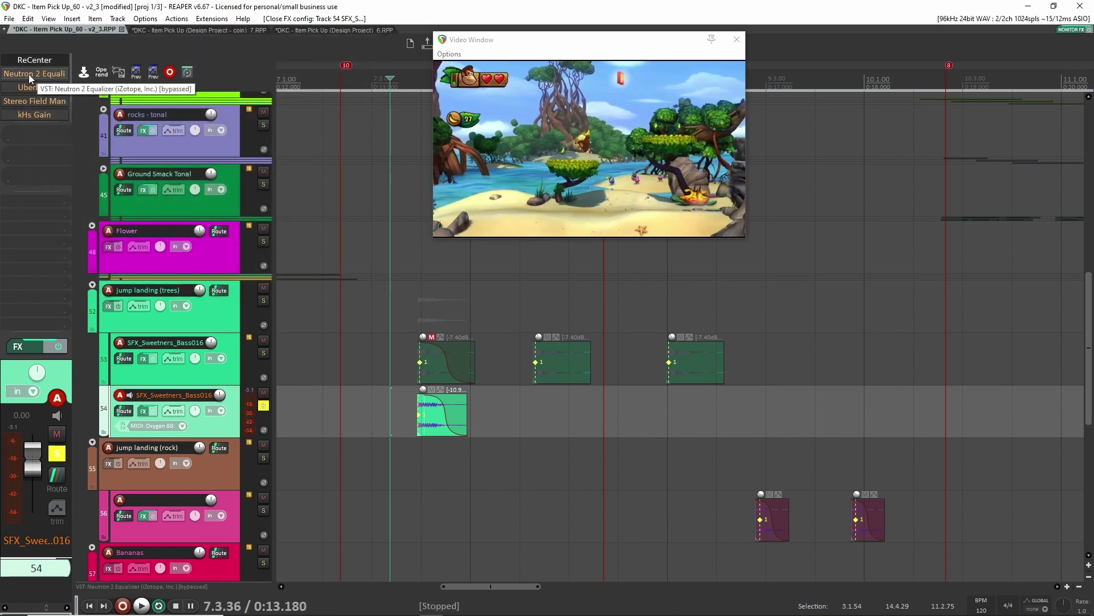
# Enable Neutron 2 Equalizer on track 54, view its curve and audition the bass layer with it
pyautogui.click(29, 74)
pyautogui.click(576, 39)
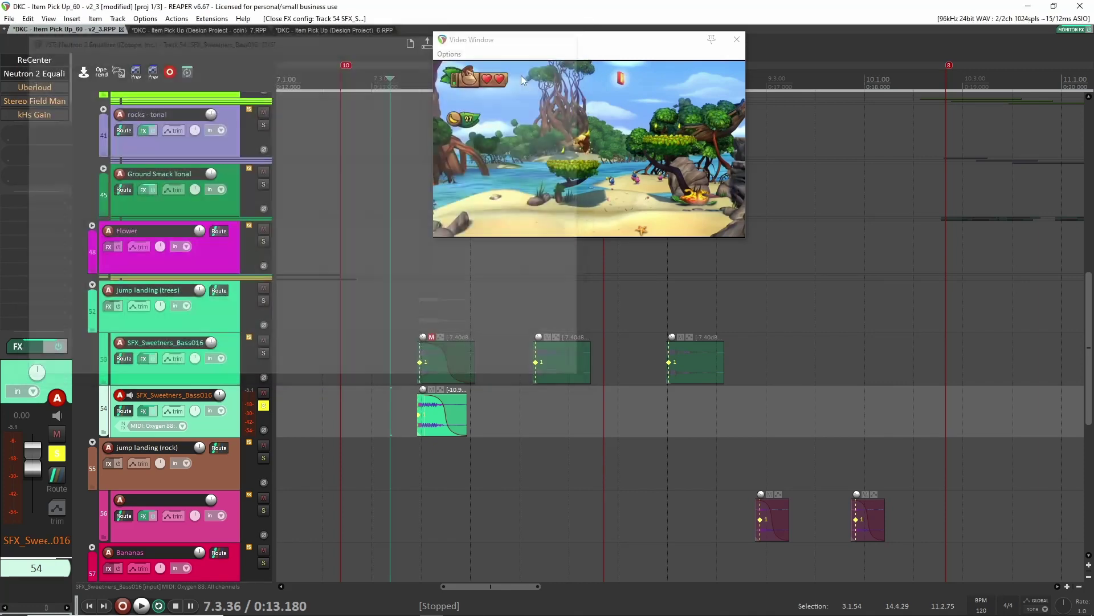
pyautogui.press('space')
# Enable Uberloud on track 54 and audition the bass layer while viewing its 3-band push settings
pyautogui.press('space')
pyautogui.click(43, 86)
pyautogui.press('space')
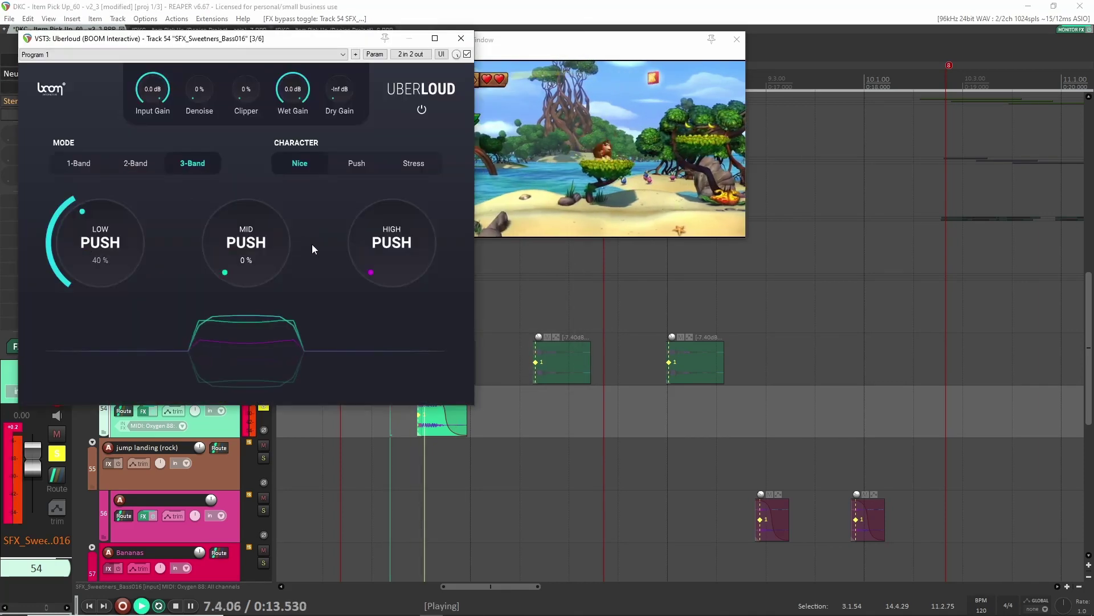
pyautogui.click(25, 88)
# Enable Stereo Field Manipulator on track 54 and audition the bass layer while viewing its width setting
pyautogui.press('space')
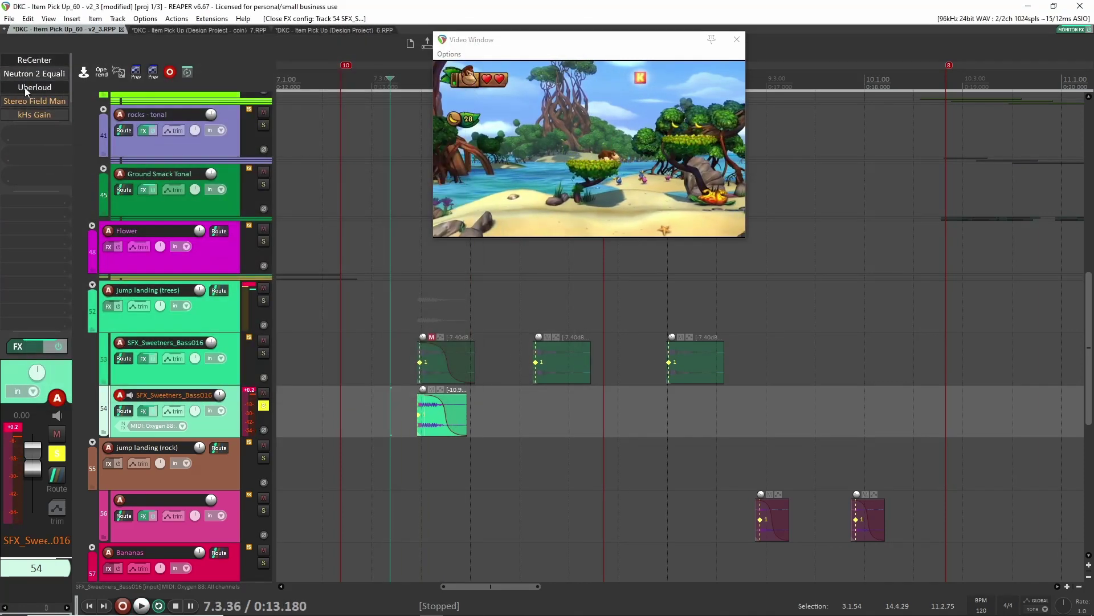
pyautogui.keyDown('shift'); pyautogui.click(32, 103); pyautogui.keyUp('shift')
pyautogui.click(32, 104)
pyautogui.press('space')
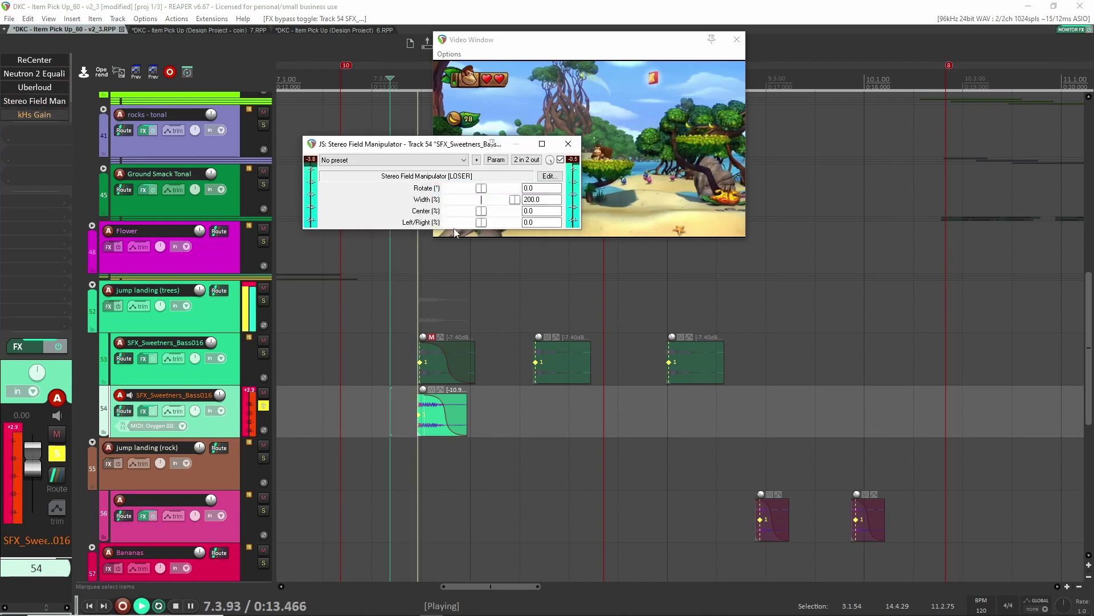
pyautogui.press('space')
pyautogui.click(568, 144)
# Enable kHs Gain on track 54, view its gain setting and audition the bass layer through the full chain
pyautogui.click(28, 115)
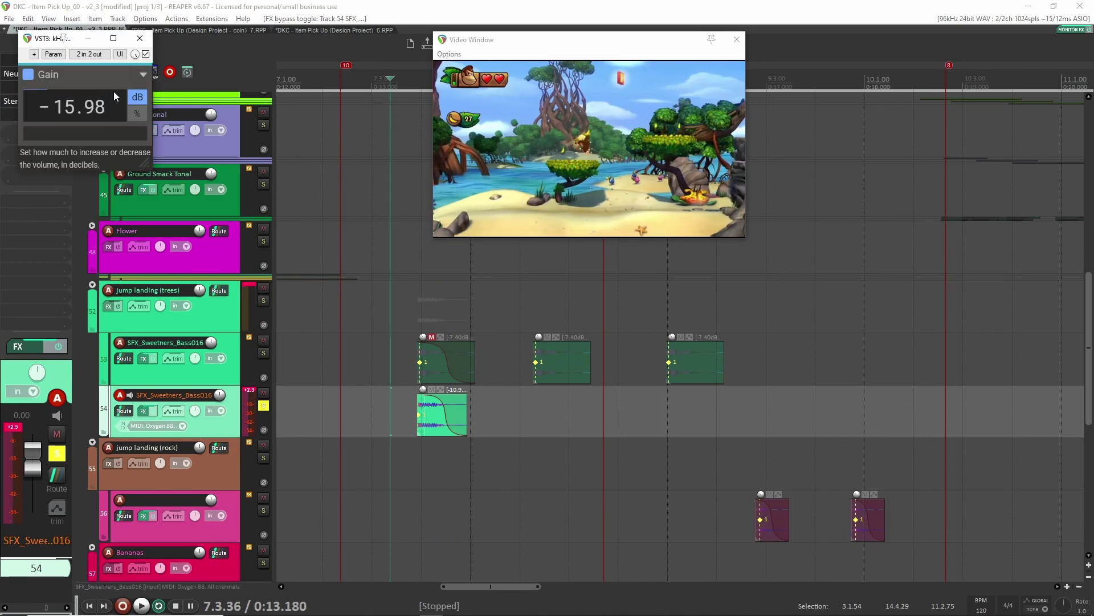
pyautogui.press('space')
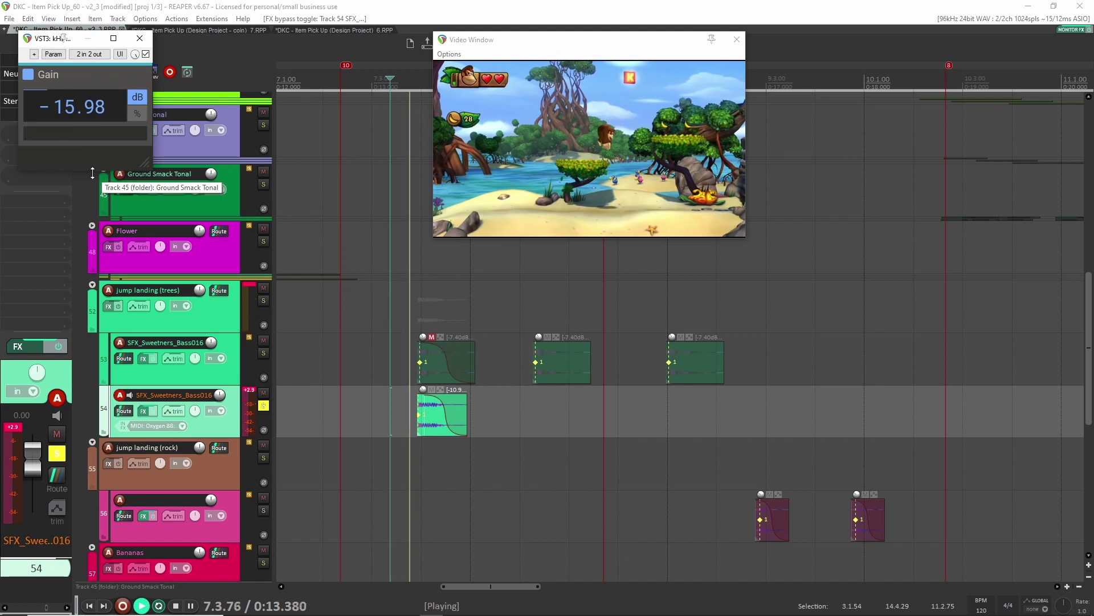
pyautogui.press('space')
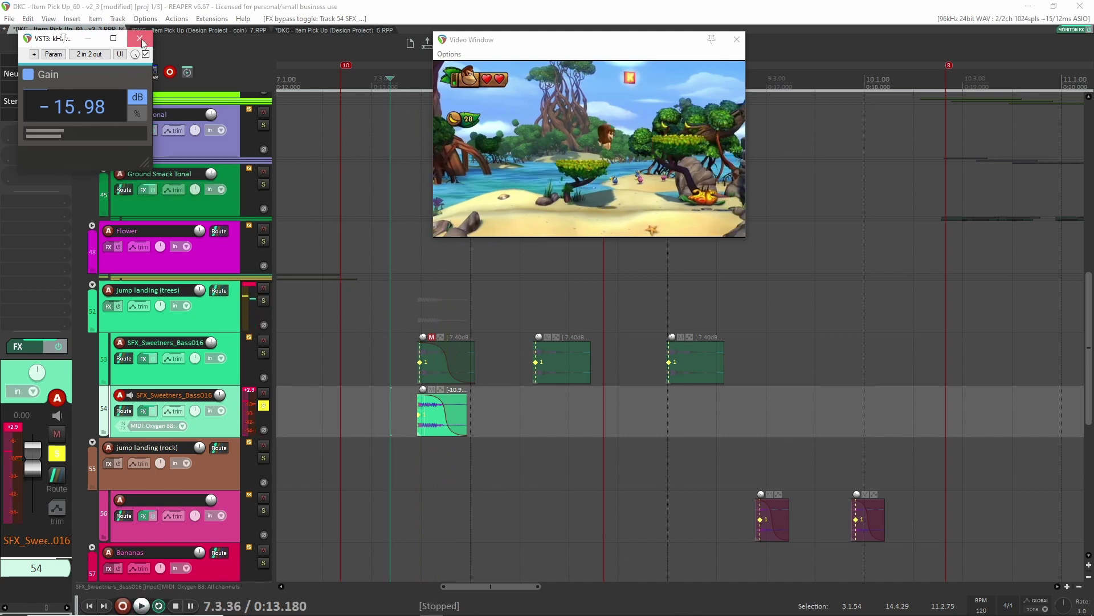
pyautogui.click(140, 38)
pyautogui.press('space')
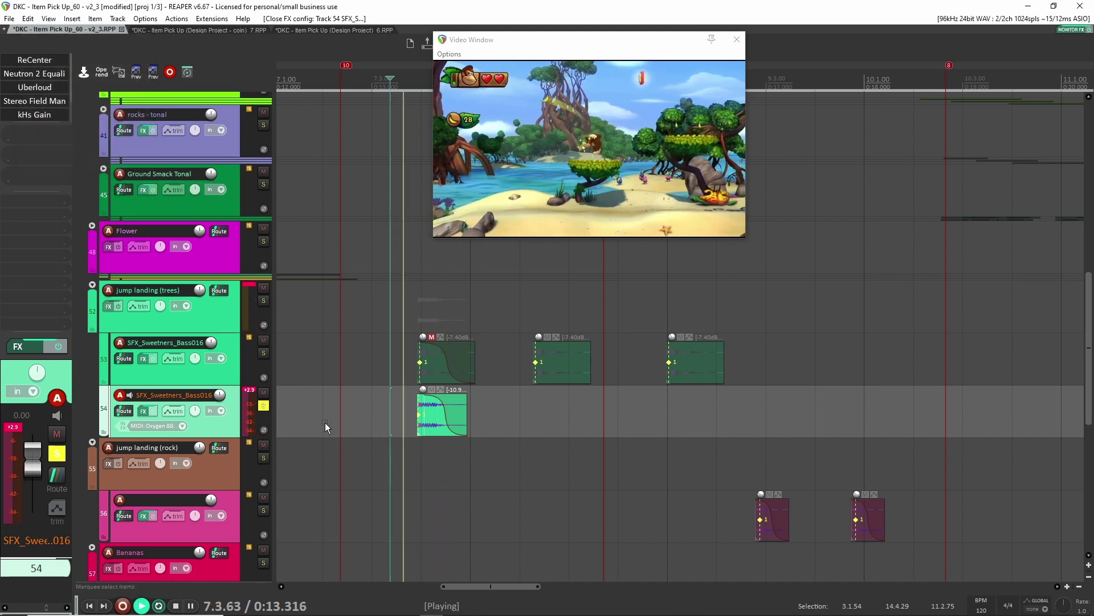
pyautogui.press('space')
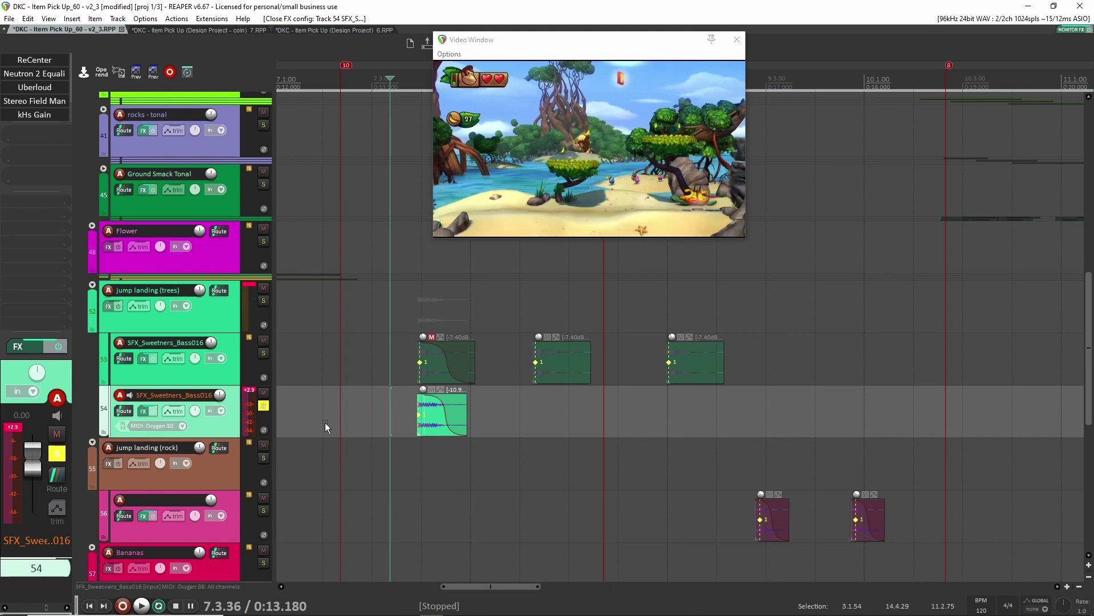
# Clear the track 54 solo, show the effects on the track 53 bass layer and collapse the jump landing (trees) folder
pyautogui.click(263, 405)
pyautogui.click(222, 370)
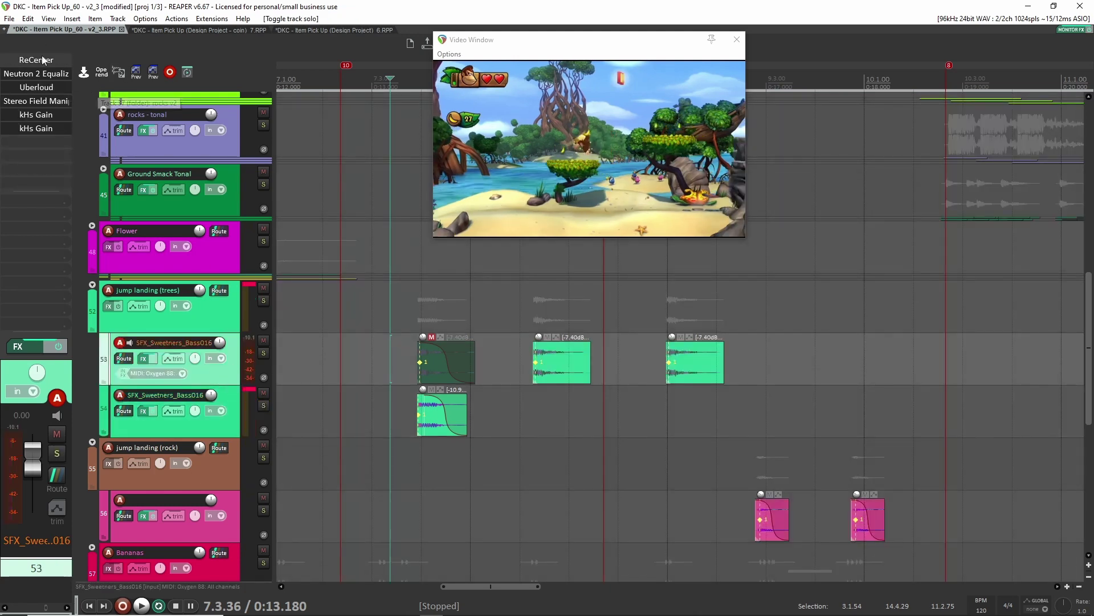
pyautogui.click(210, 325)
pyautogui.press('f')
# Move the playback position before the first rock landing clip, solo the jump landing (rock) folder and audition it
pyautogui.moveTo(753, 363); pyautogui.dragTo(637, 352)
pyautogui.click(636, 352)
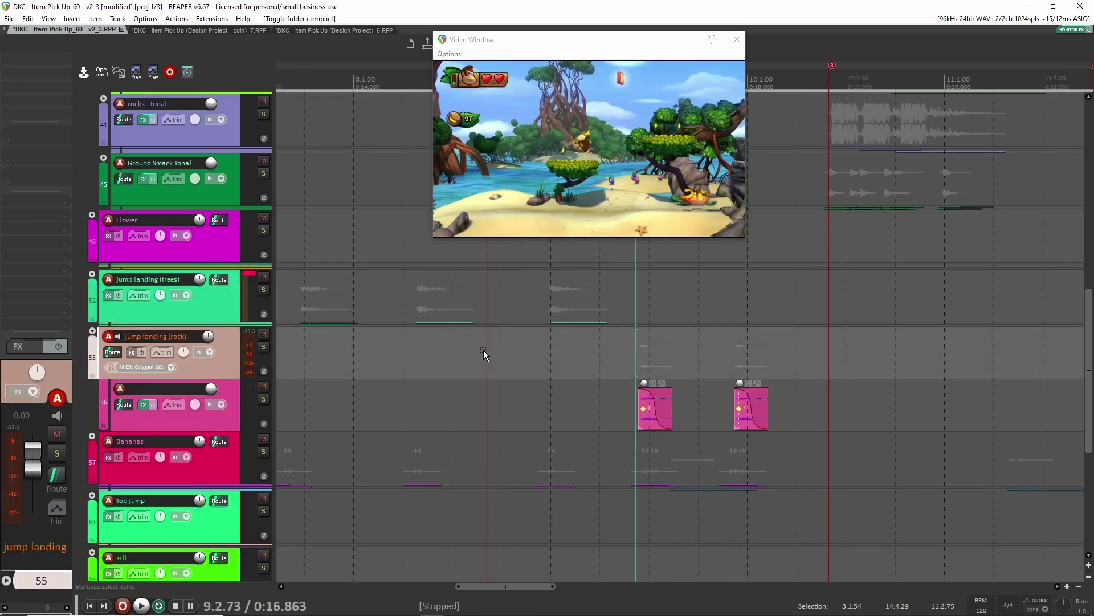
pyautogui.click(263, 347)
pyautogui.press('space')
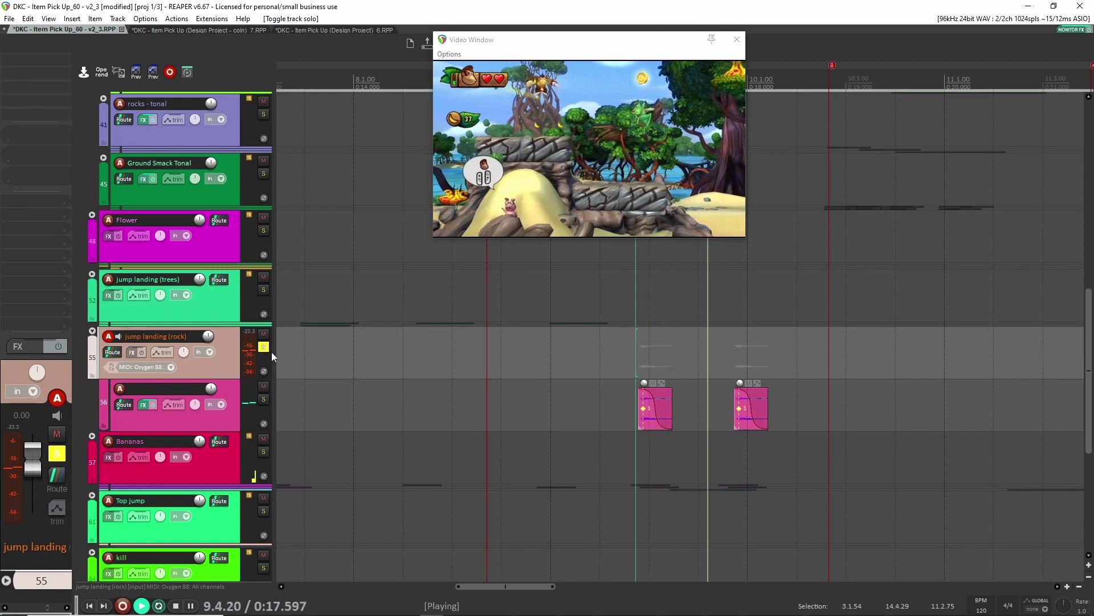
pyautogui.press('space')
# Select track 56 and repeatedly audition its rock landing clips, examining their shape and fade-outs up close
pyautogui.moveTo(622, 338); pyautogui.dragTo(563, 327)
pyautogui.scroll(2, 467, 345)
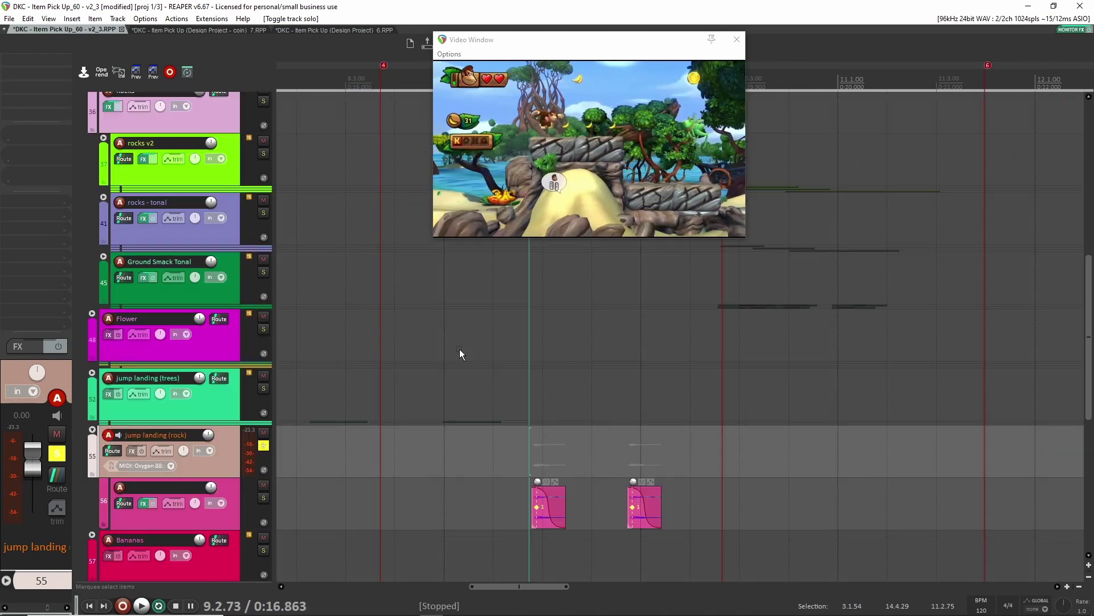
pyautogui.scroll(-2, 450, 351)
pyautogui.click(229, 422)
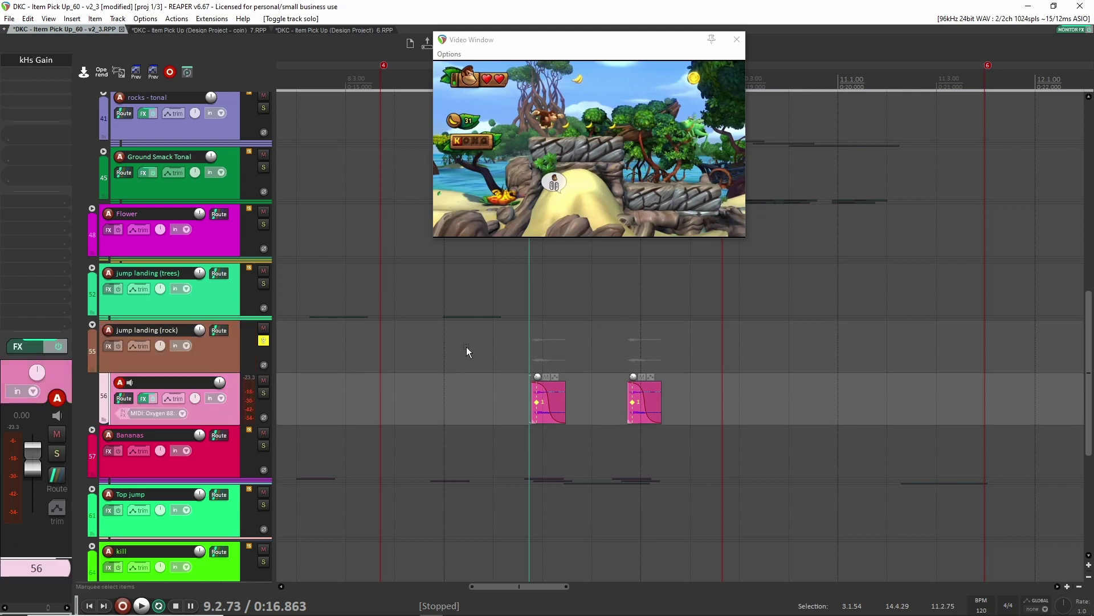
pyautogui.press('space')
pyautogui.press('space')
pyautogui.press('space')
pyautogui.press('space')
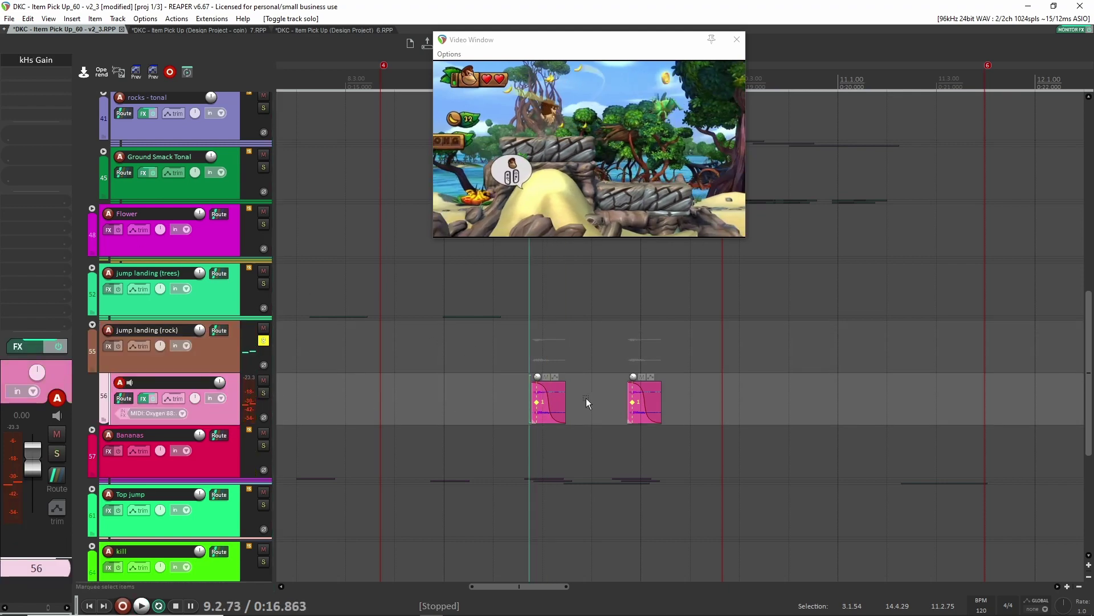
pyautogui.scroll(5, 570, 398)
pyautogui.scroll(-7, 465, 390)
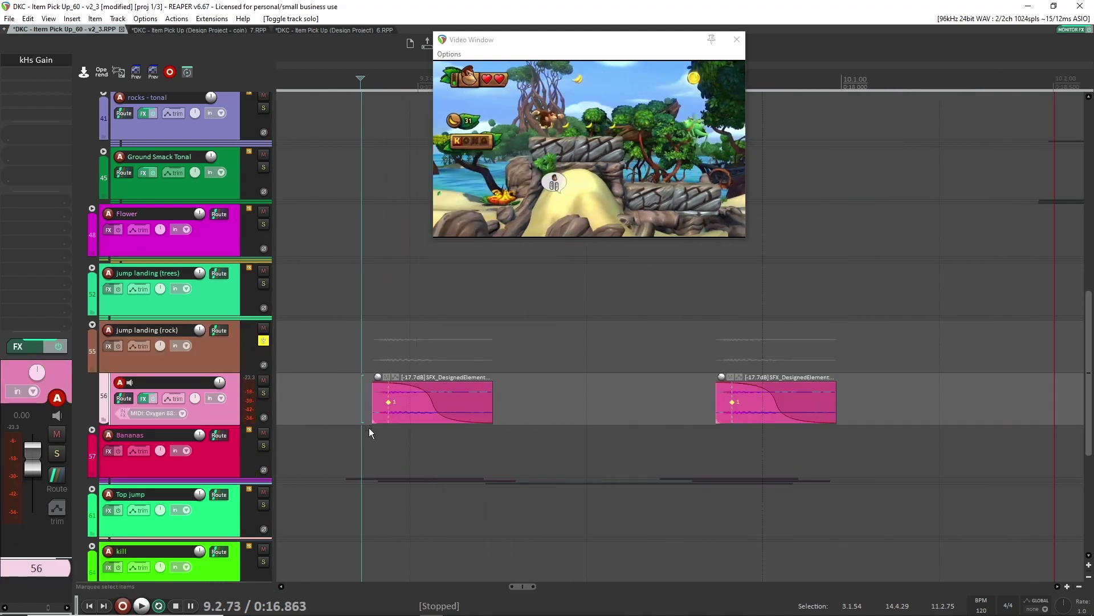
pyautogui.scroll(3, 416, 397)
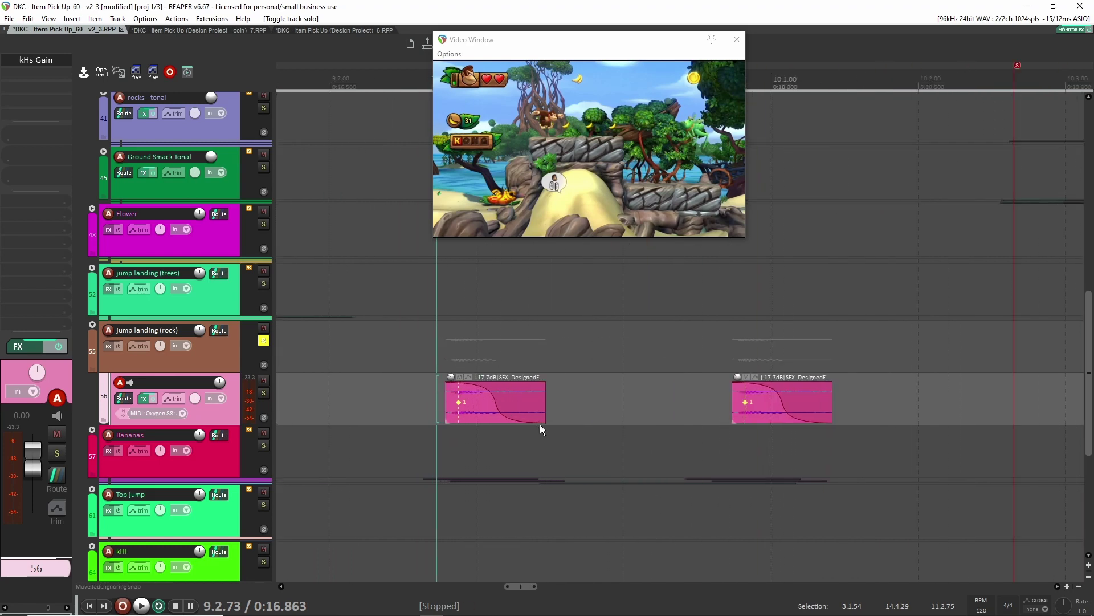
pyautogui.scroll(-3, 446, 363)
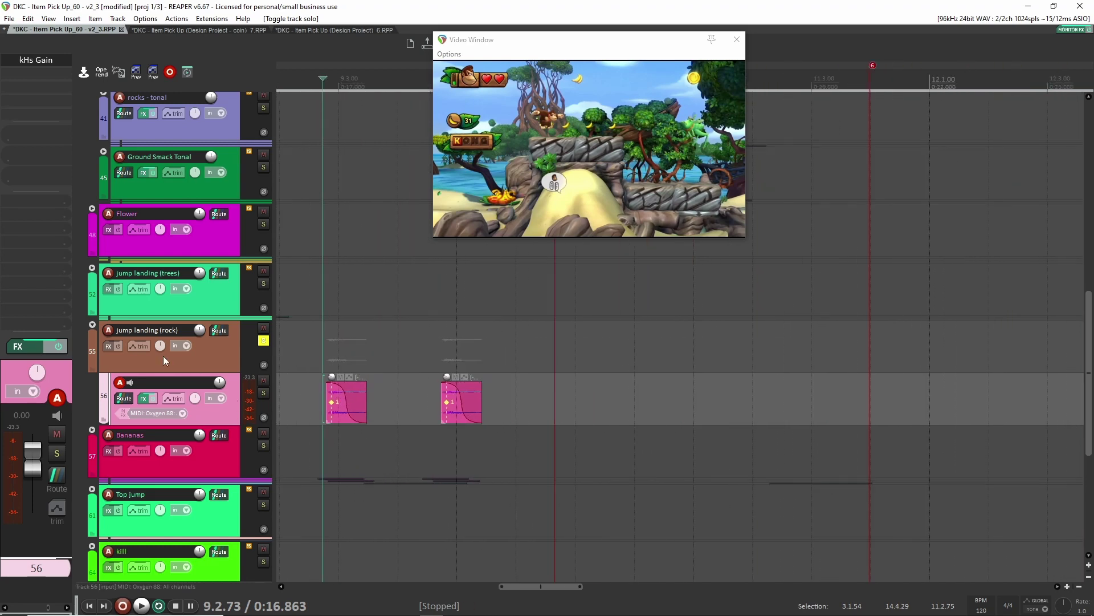
# View the kHs Gain settings on track 56, close them and clear the jump landing (rock) solo
pyautogui.click(37, 59)
pyautogui.click(149, 33)
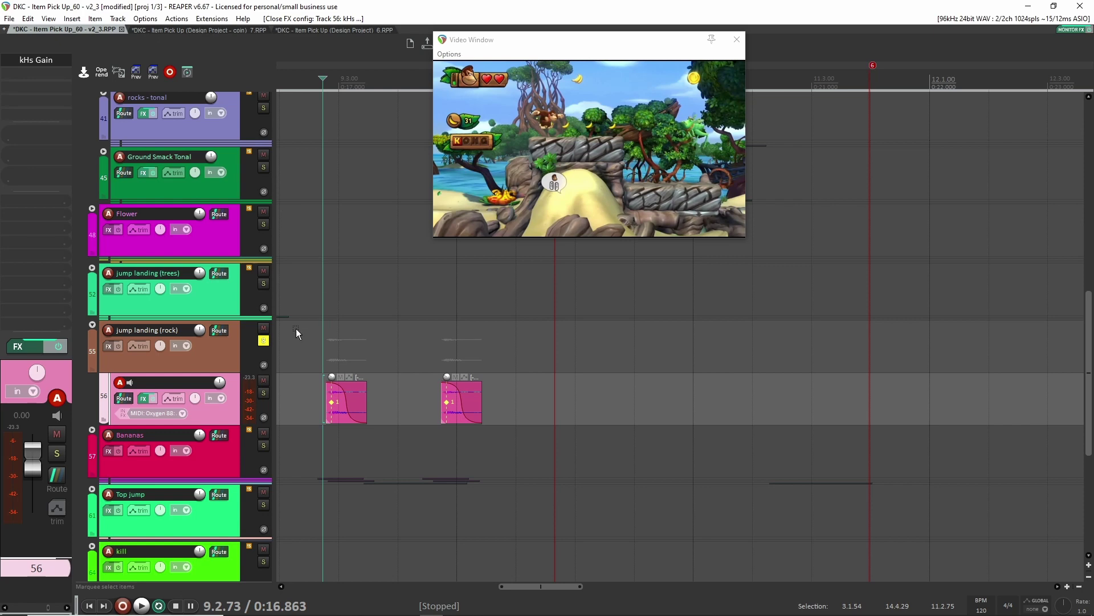
pyautogui.click(241, 352)
pyautogui.click(262, 341)
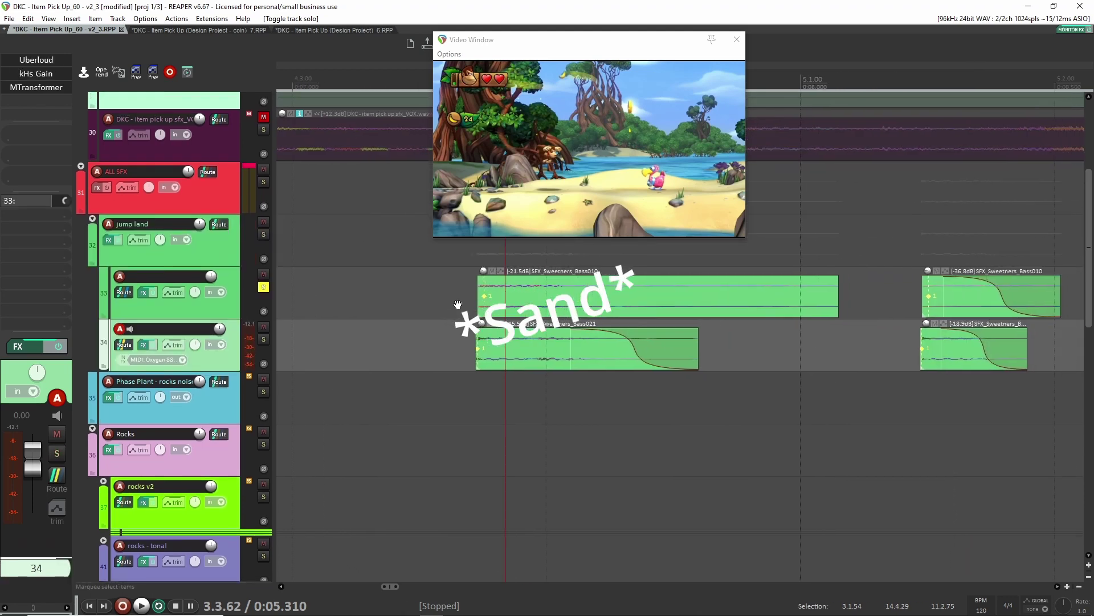
# Solo track 33 in the jump land folder and audition its SFX_Sweetners_Bass010 clip from just before the sand landing
pyautogui.moveTo(447, 294); pyautogui.dragTo(409, 299)
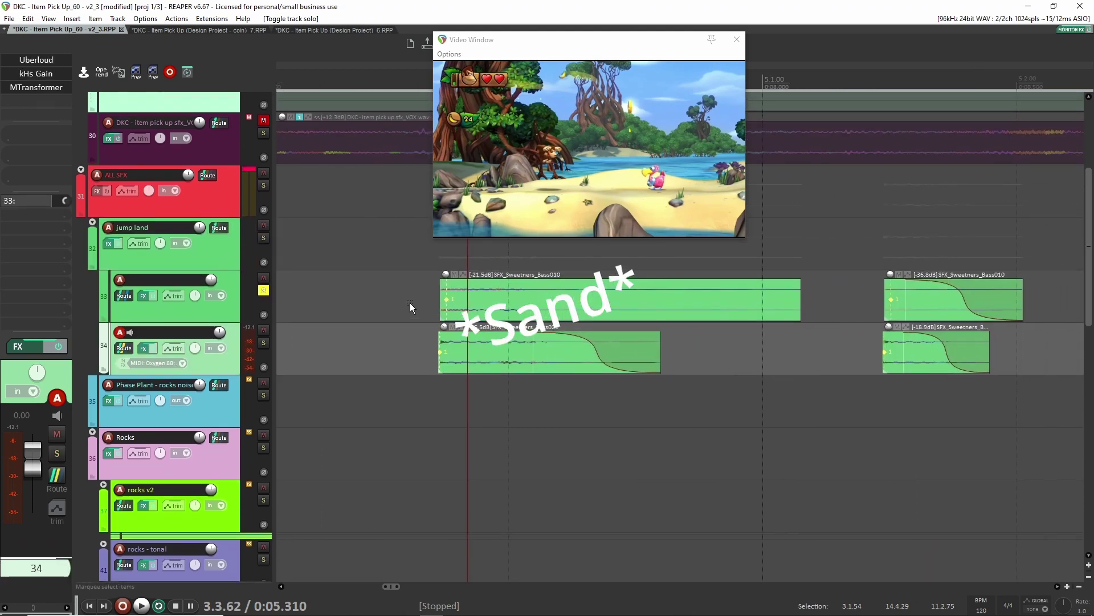
pyautogui.click(409, 300)
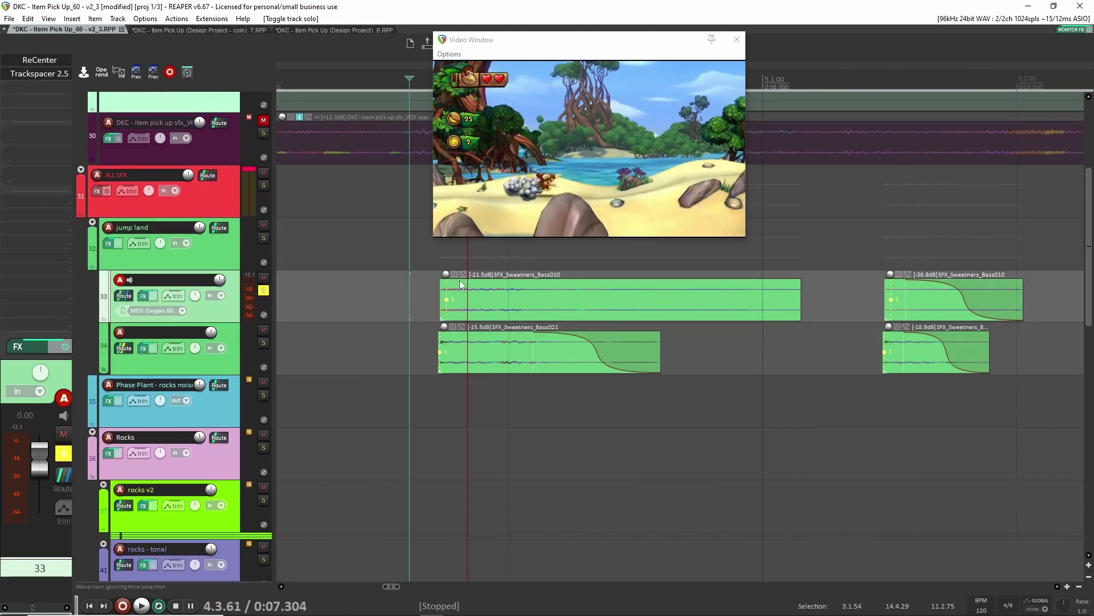
pyautogui.press('space')
pyautogui.press('space')
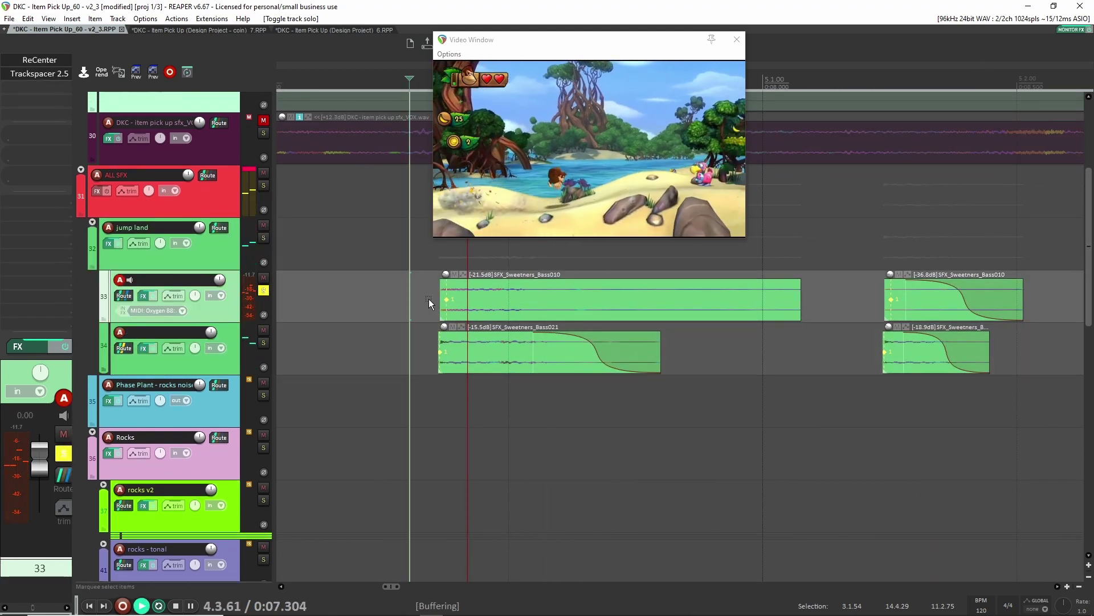
pyautogui.press('space')
pyautogui.press('space')
# Solo only track 34, audition its SFX_Sweetners_Bass021 clip and clear the solo
pyautogui.click(263, 342)
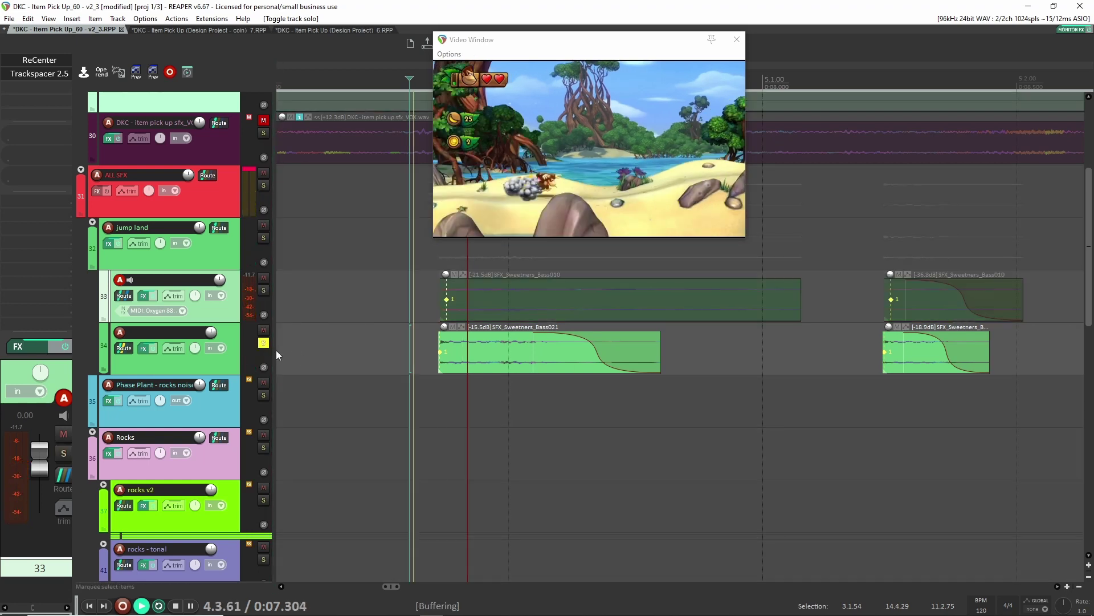
pyautogui.press('space')
pyautogui.click(263, 343)
# Show the effects on track 34 and view the MTransformer settings, including its frequency, pitch and formant shift
pyautogui.click(171, 365)
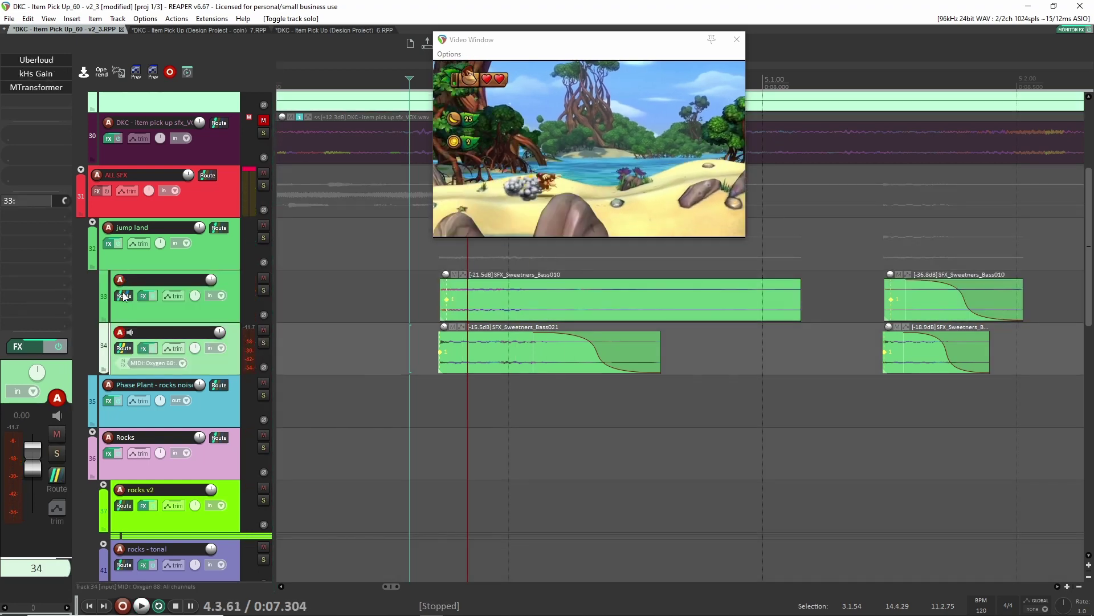
pyautogui.click(21, 88)
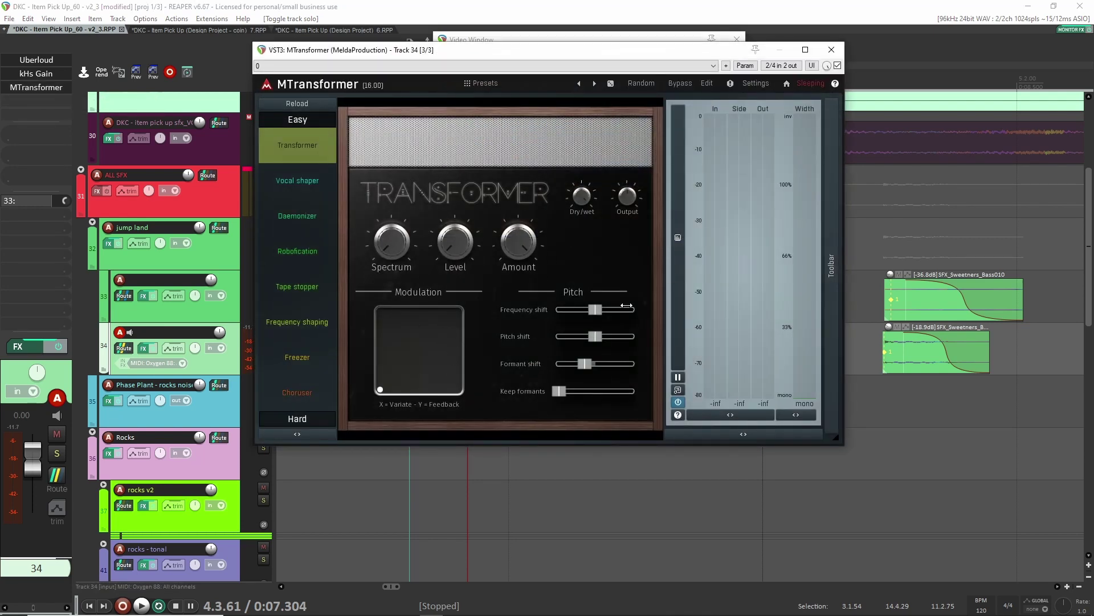
pyautogui.click(832, 49)
# Bypass MTransformer, kHs Gain and Uberloud on track 34, solo the track and audition the unprocessed layer
pyautogui.keyDown('shift'); pyautogui.click(39, 87); pyautogui.keyUp('shift')
pyautogui.press('space')
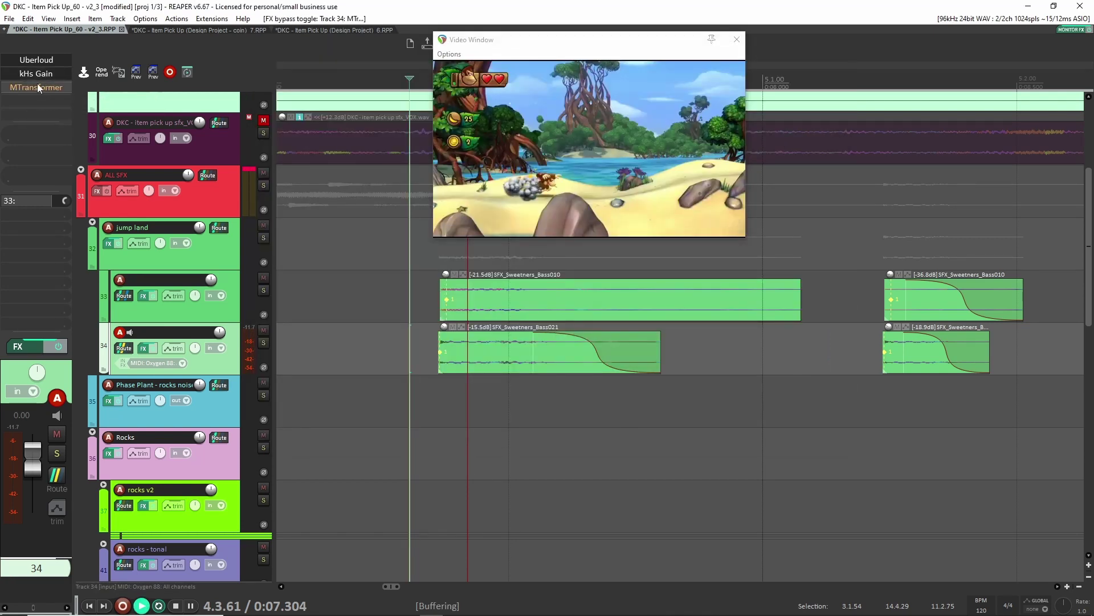
pyautogui.press('space')
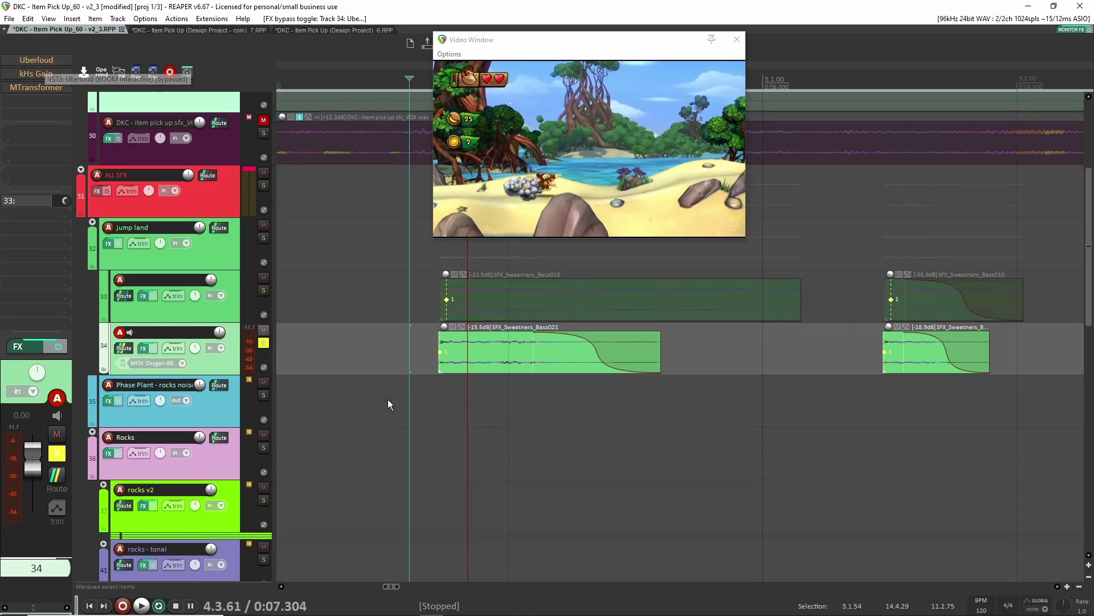
pyautogui.press('space')
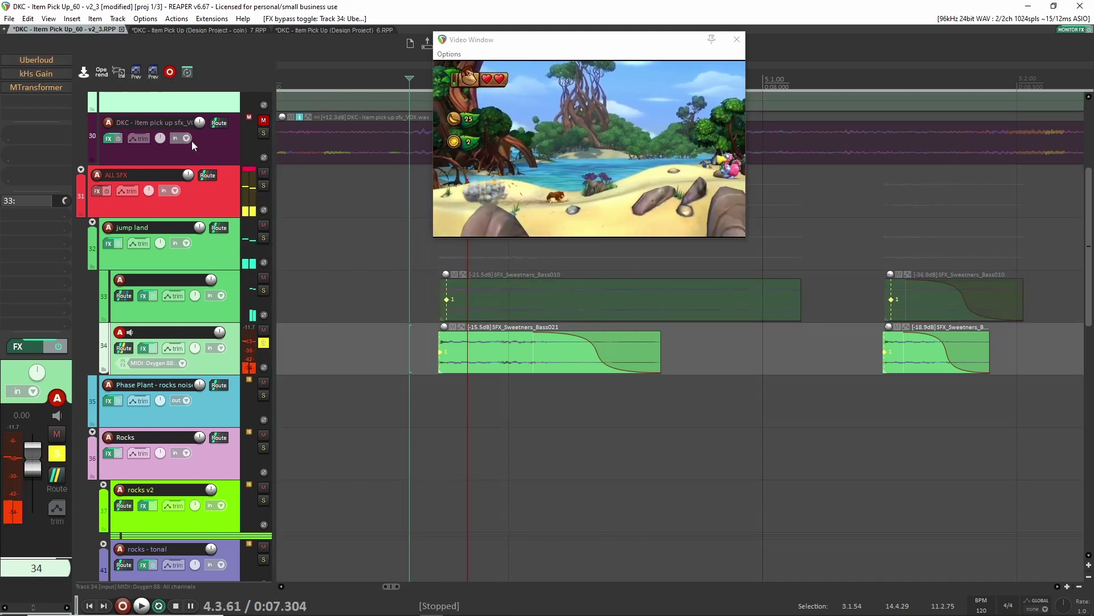
# Enable Uberloud on track 34 and audition the layer while viewing its 3-band low and mid push settings
pyautogui.click(40, 59)
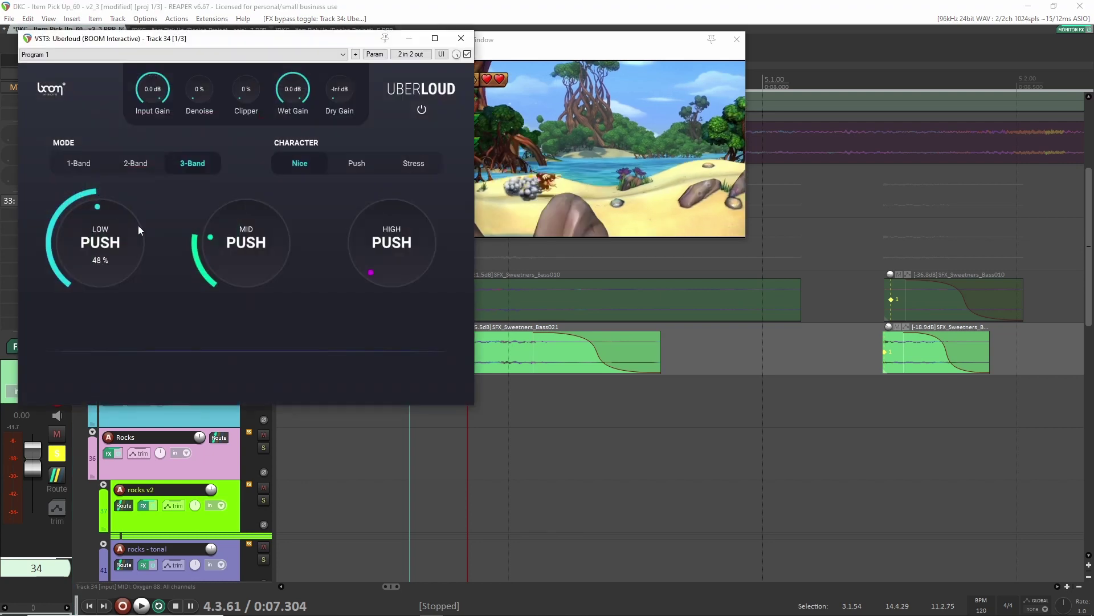
pyautogui.press('space')
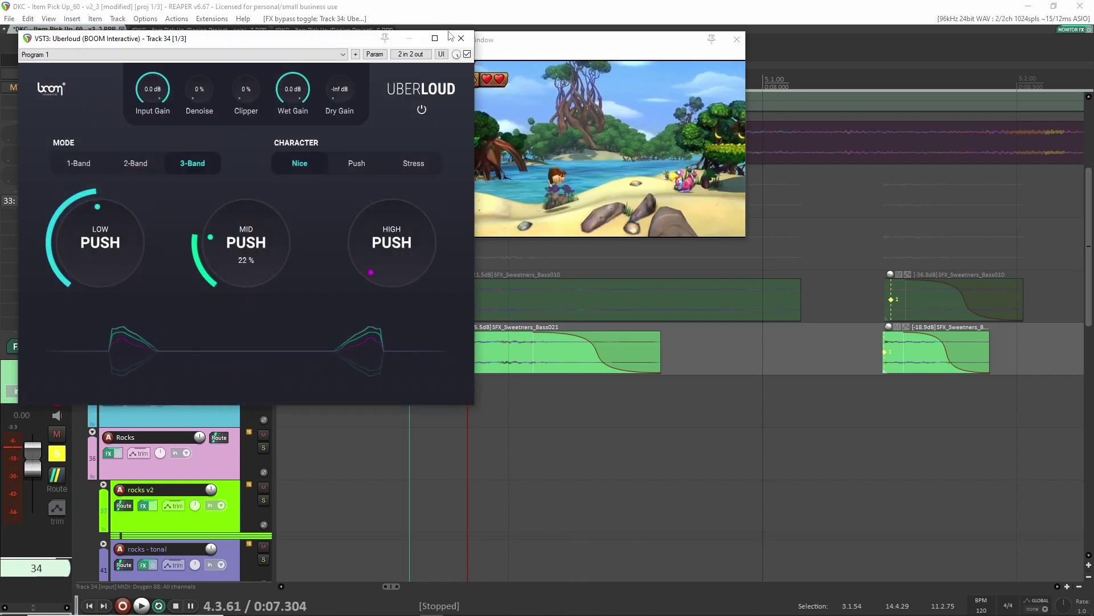
pyautogui.press('space')
pyautogui.click(465, 40)
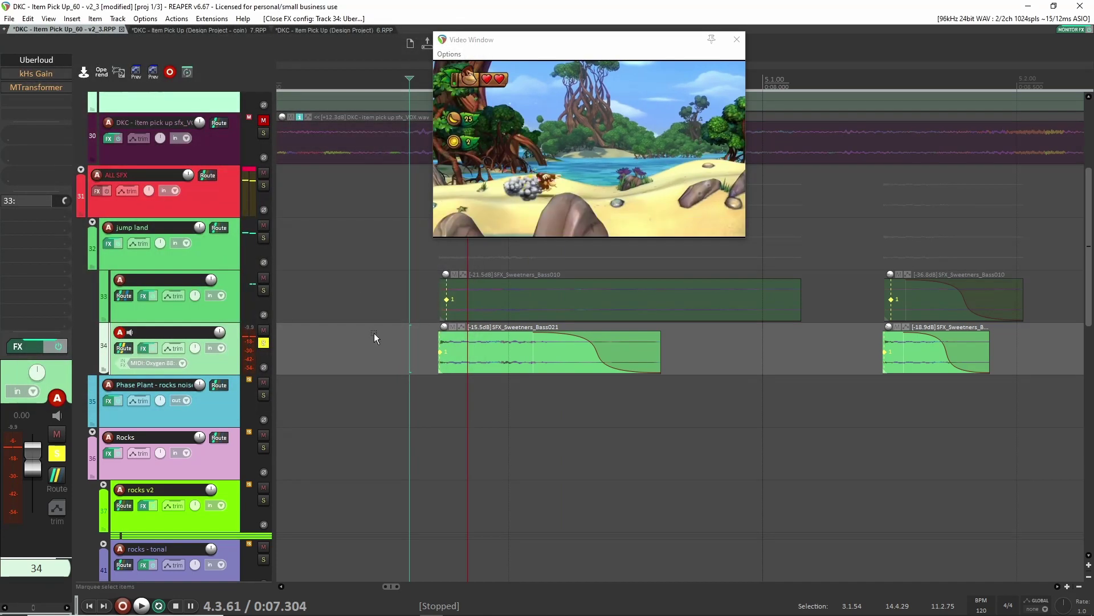
# Enable kHs Gain on track 34 and view its gain setting
pyautogui.click(38, 74)
pyautogui.click(144, 53)
pyautogui.click(141, 38)
# Enable MTransformer on track 34 and audition the layer while viewing its settings and level meters
pyautogui.keyDown('shift'); pyautogui.click(38, 89); pyautogui.keyUp('shift')
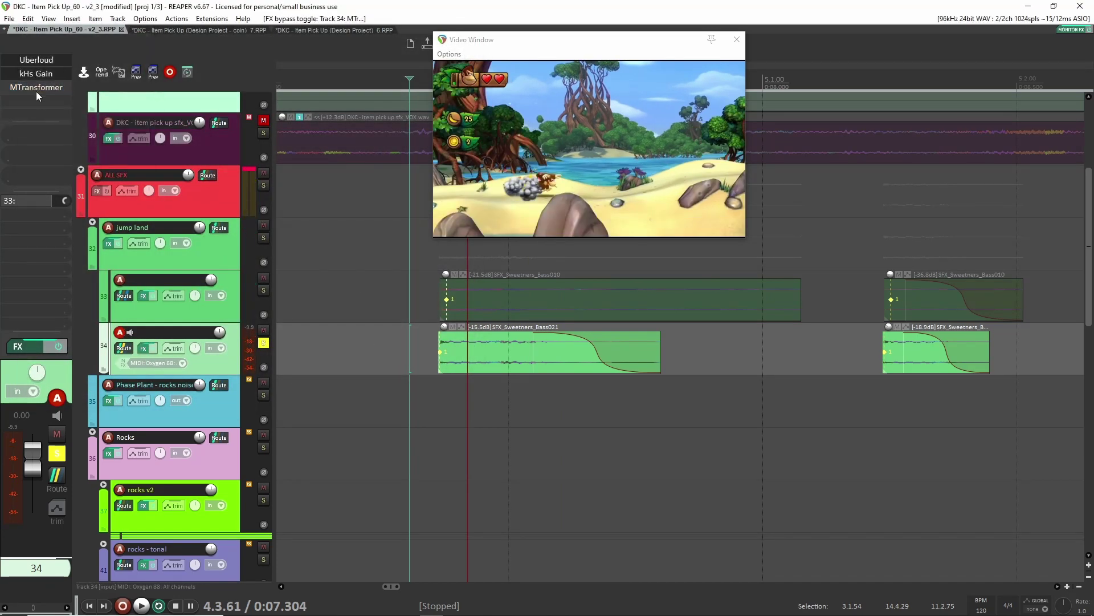
pyautogui.click(36, 88)
pyautogui.press('space')
pyautogui.press('space')
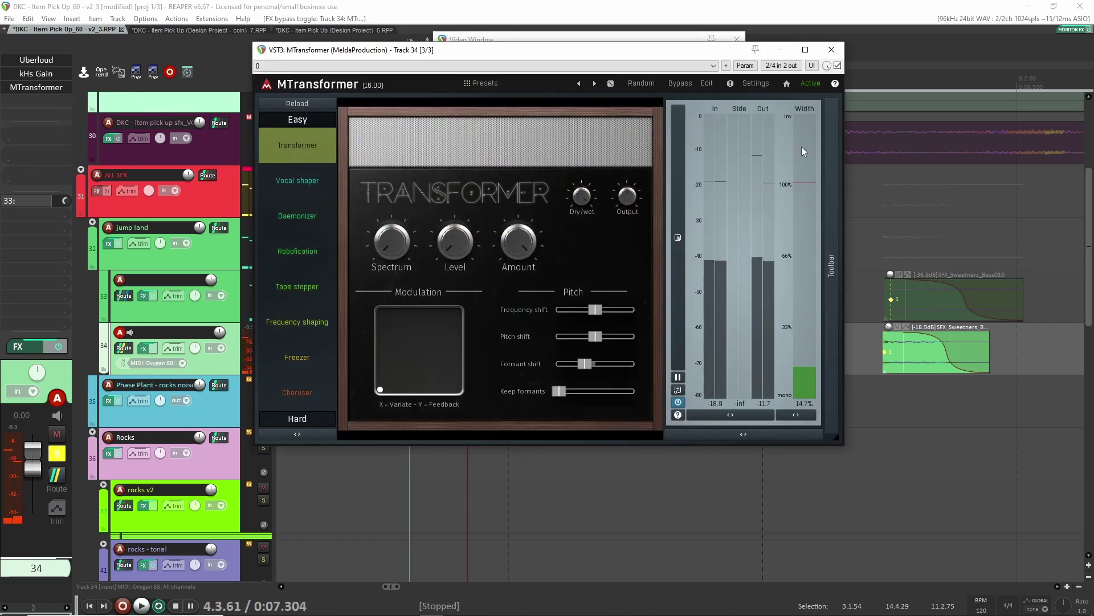
# Compare the track 34 layer with MTransformer bypassed and active, leave it enabled and close its settings
pyautogui.press('space')
pyautogui.press('space')
pyautogui.click(839, 66)
pyautogui.press('space')
pyautogui.press('space')
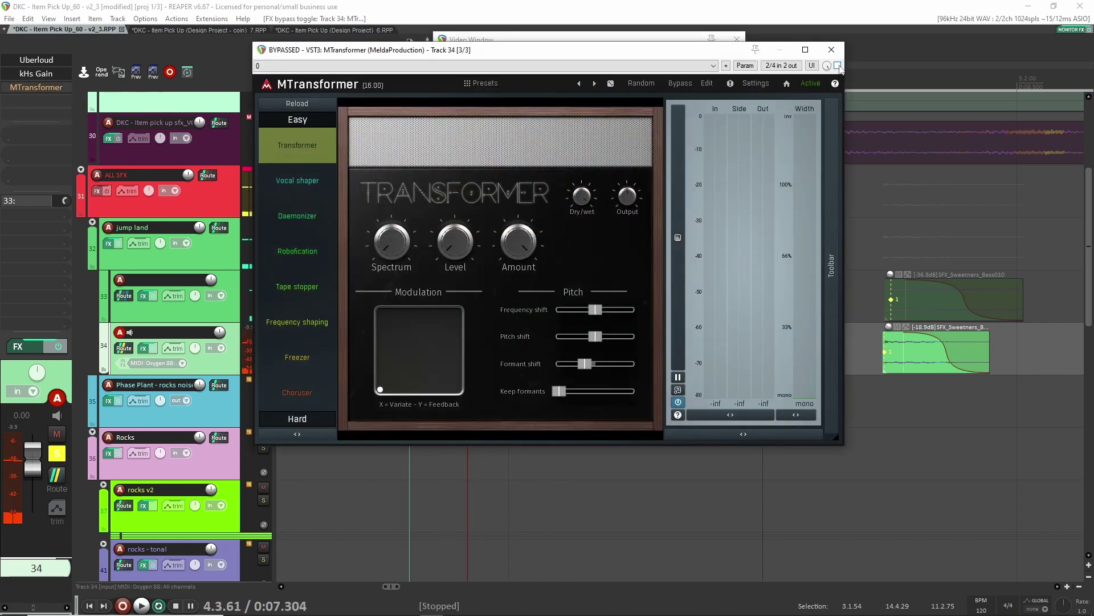
pyautogui.click(839, 67)
pyautogui.press('space')
pyautogui.click(837, 65)
pyautogui.press('space')
pyautogui.click(838, 66)
pyautogui.click(831, 50)
# Switch the solo from track 34 to track 33, show the effects on track 33 and audition it
pyautogui.moveTo(675, 379); pyautogui.dragTo(582, 364)
pyautogui.click(263, 328)
pyautogui.click(262, 275)
pyautogui.click(228, 287)
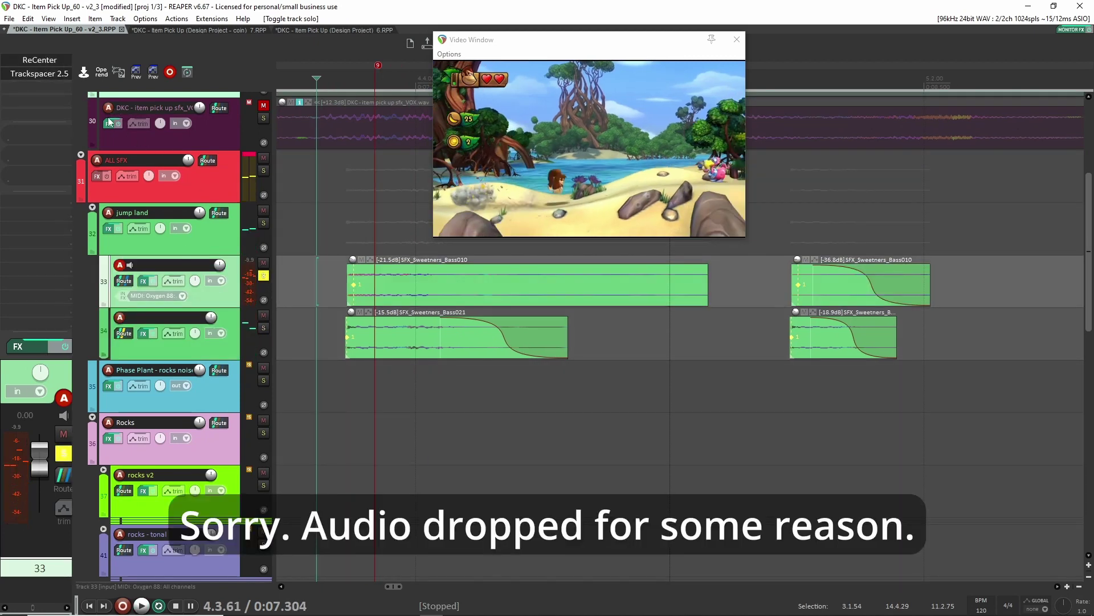
# View the ReCenter and Trackspacer 2.5 settings on track 33, close them and clear the track's solo
pyautogui.click(40, 60)
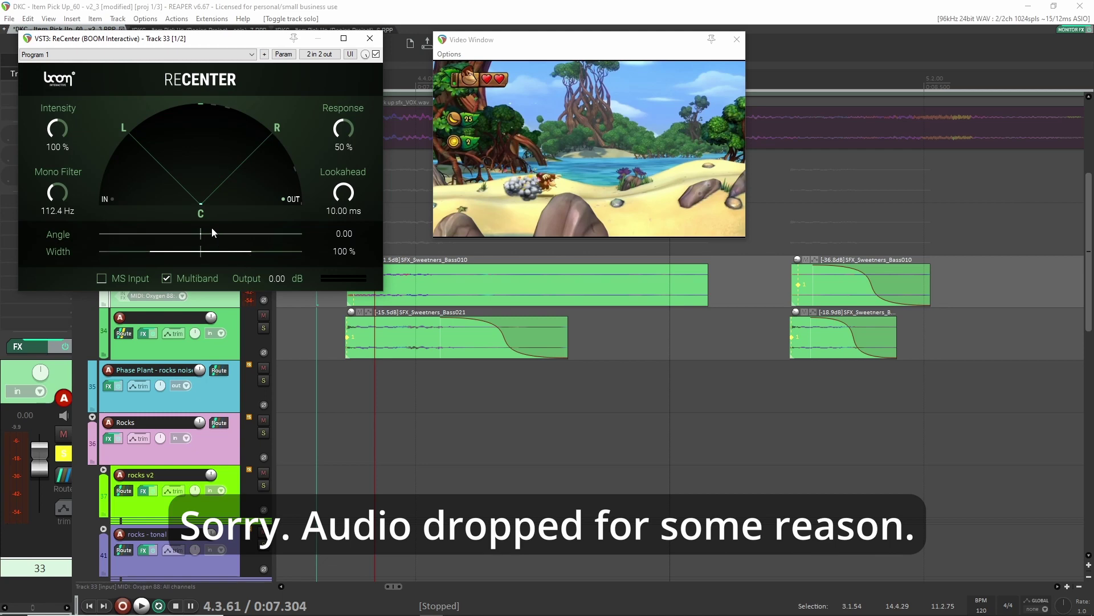
pyautogui.click(368, 40)
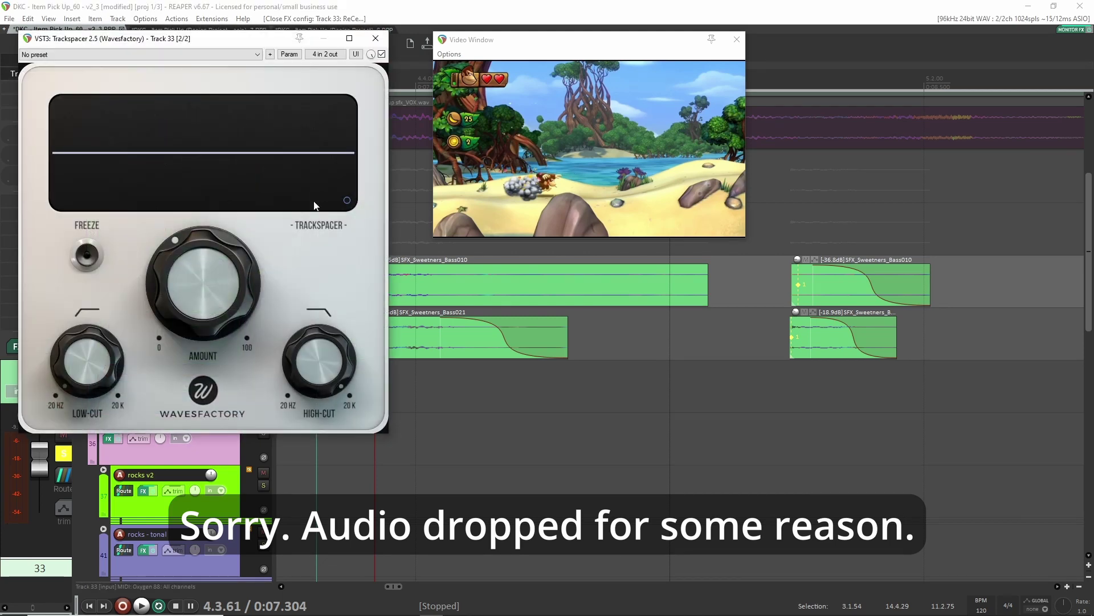
pyautogui.click(376, 39)
pyautogui.click(264, 275)
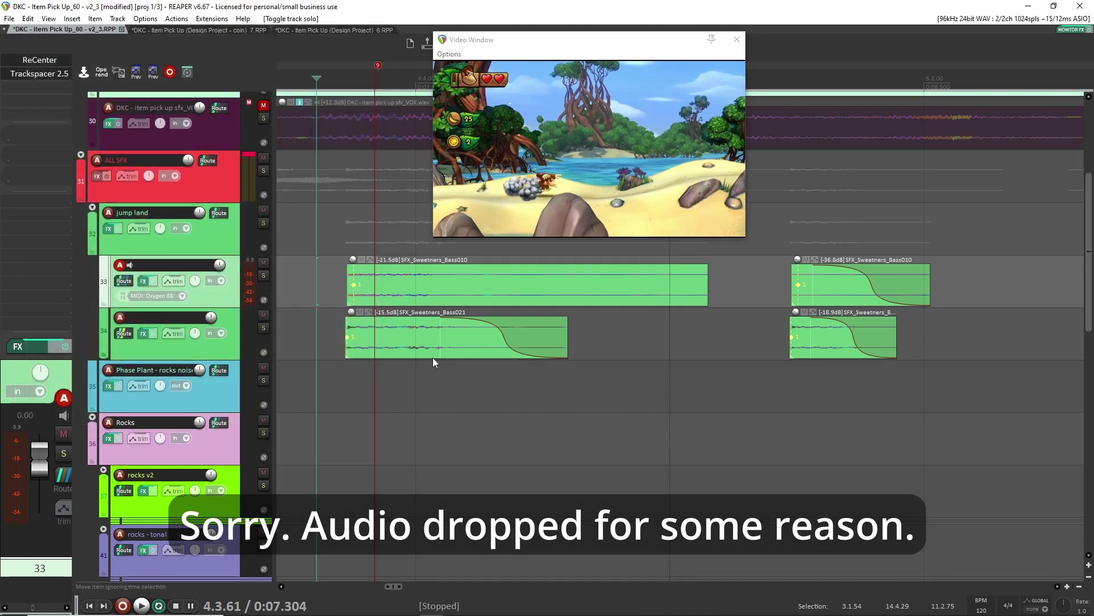
# Collapse the jump land and Rocks folders with the arrangement zoomed out
pyautogui.scroll(-7, 521, 302)
pyautogui.scroll(-8, 631, 343)
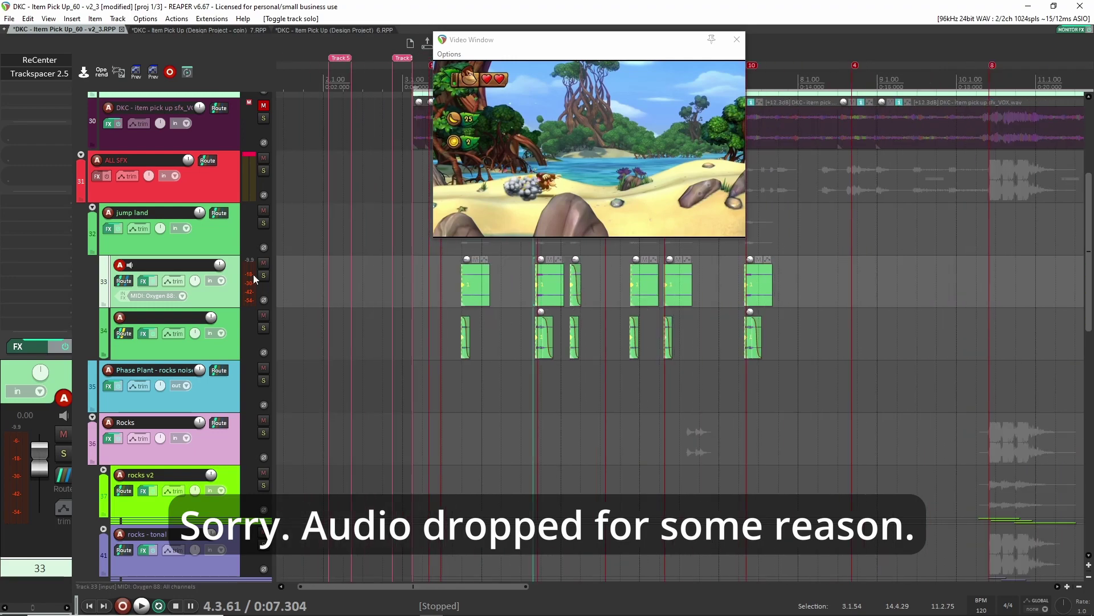
pyautogui.click(91, 209)
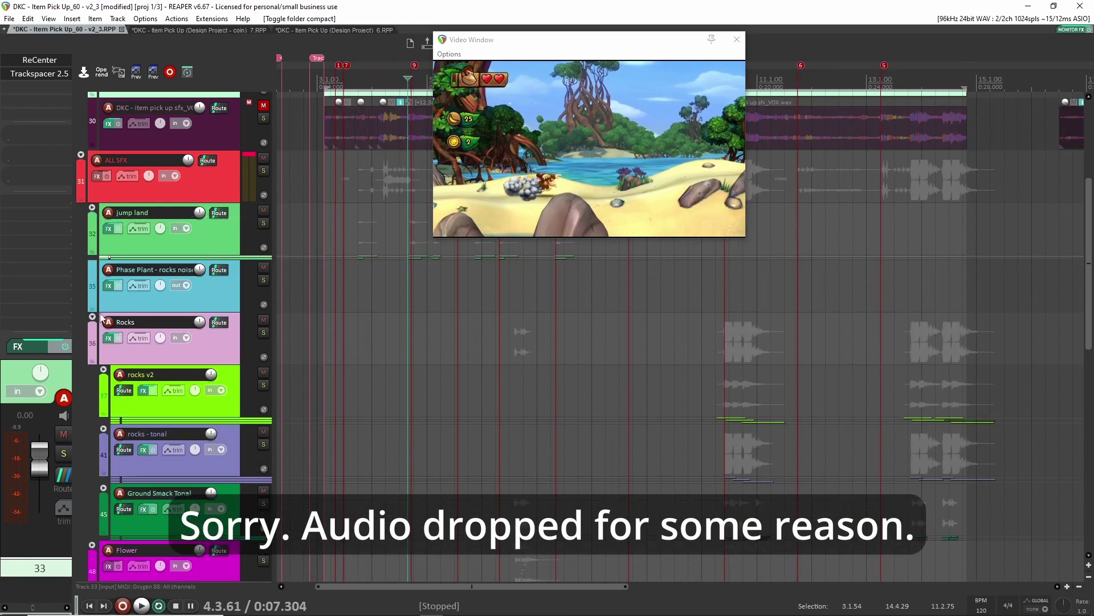
pyautogui.click(93, 317)
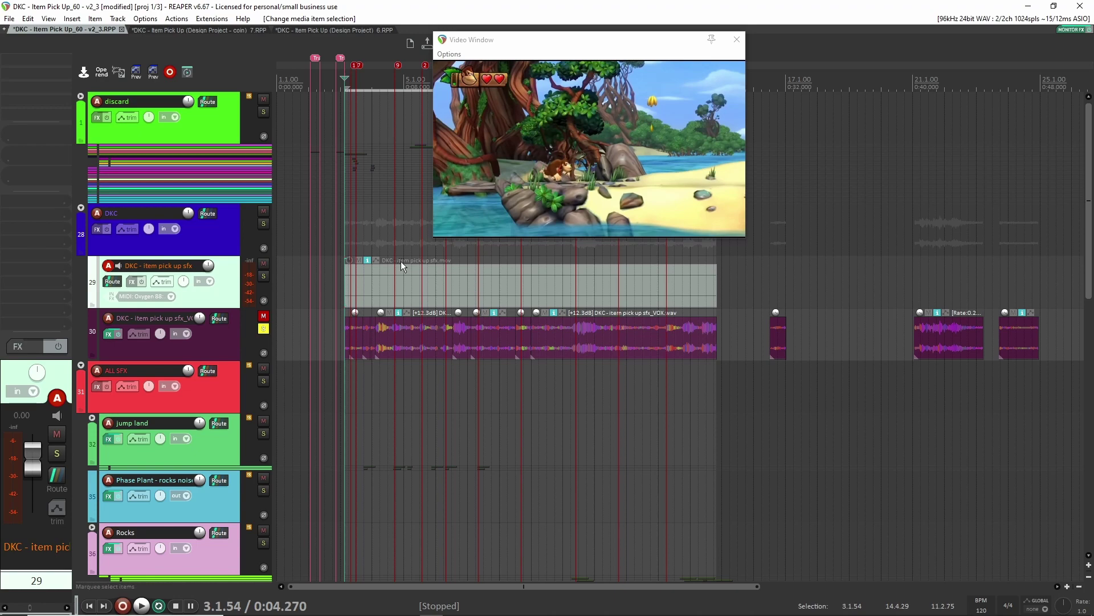
# Show the gameplay video full screen
pyautogui.doubleClick(568, 165)
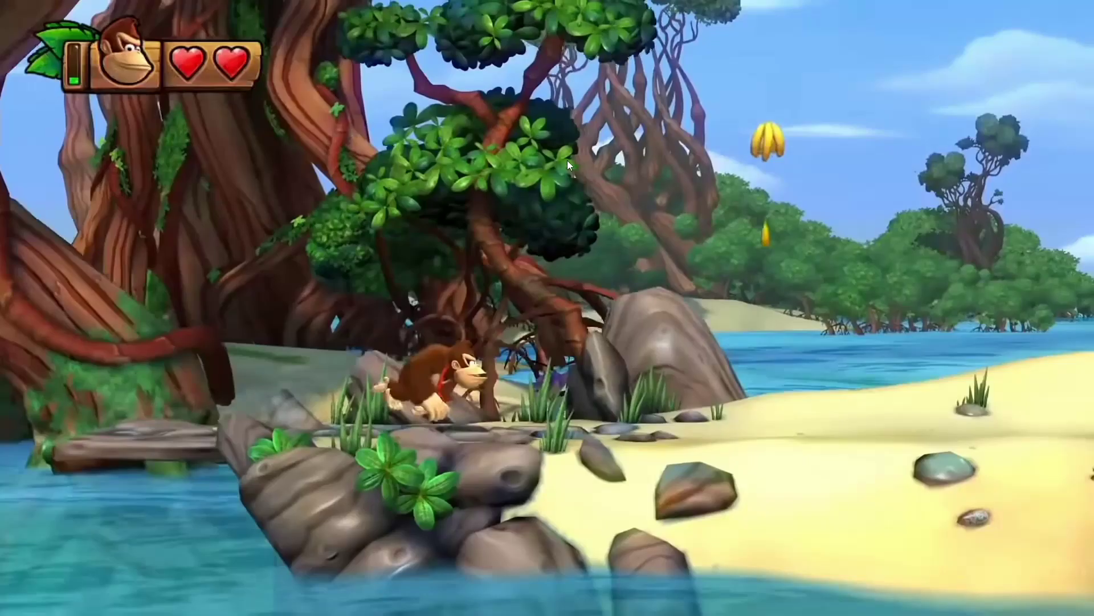